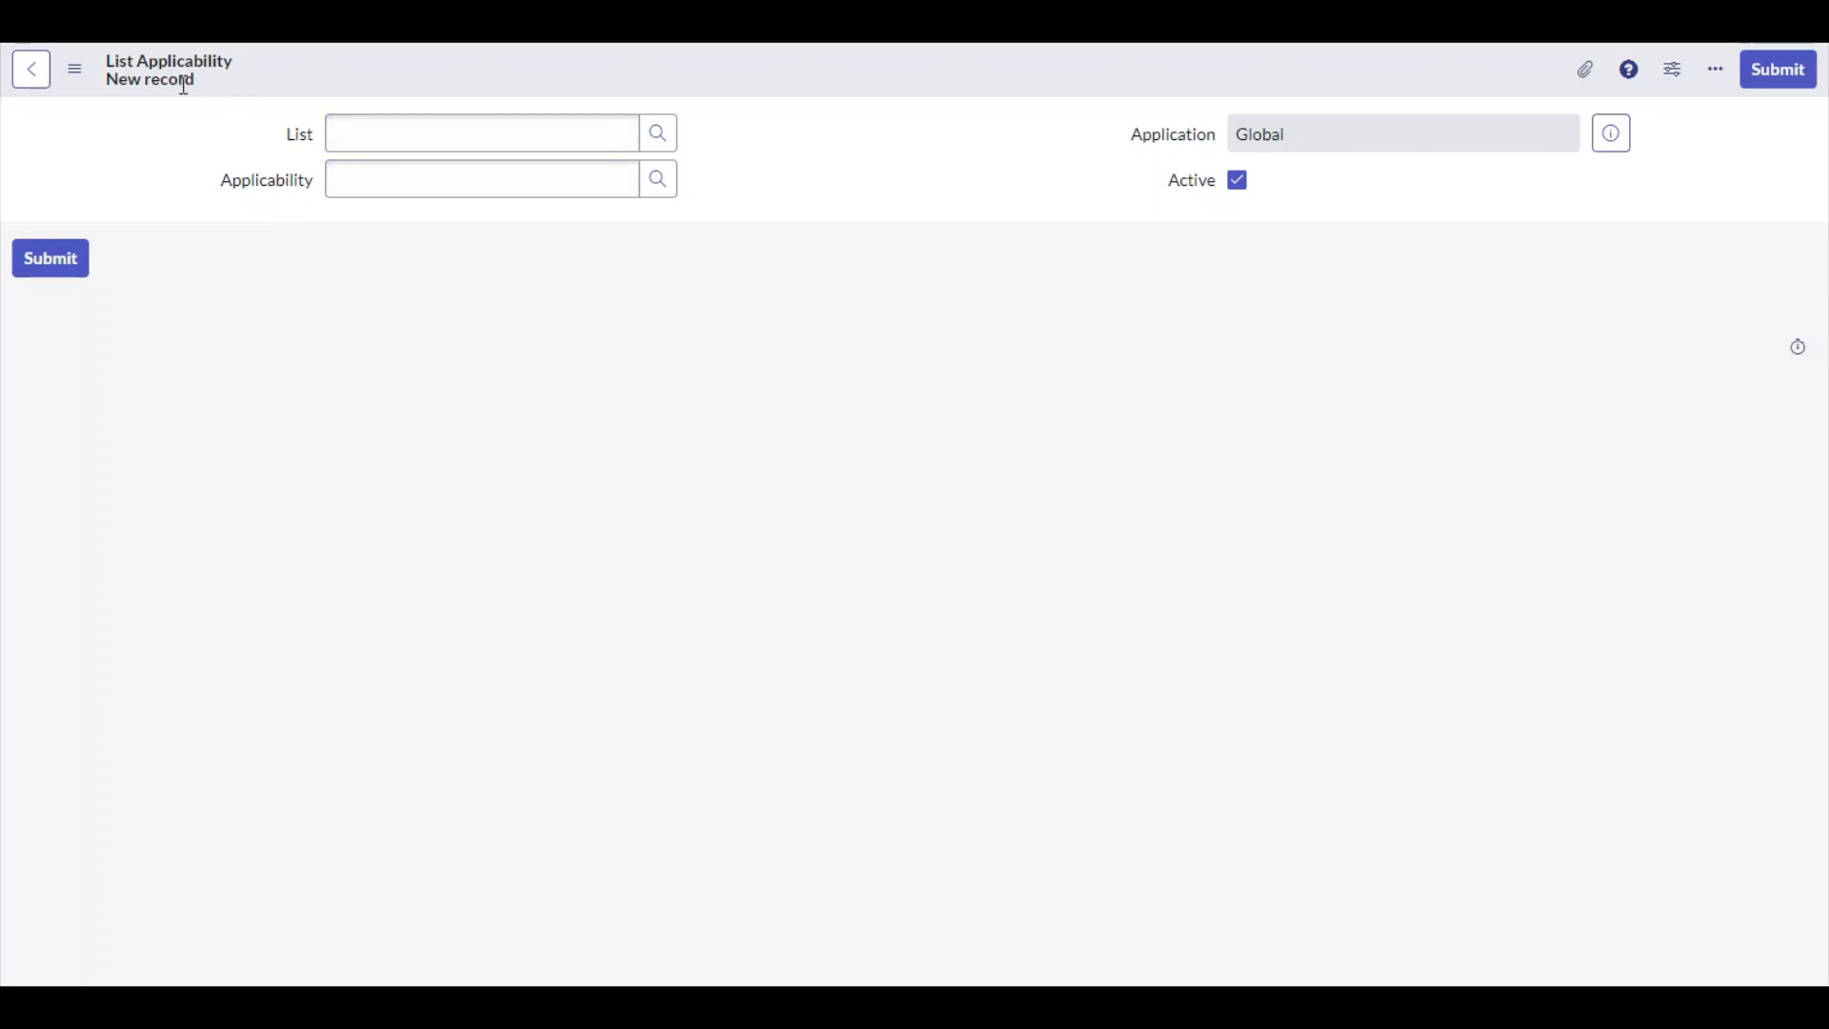
Open the List reference lookup and search the UX list titles for All
left_click(667, 143)
left_click_drag(498, 168, 882, 177)
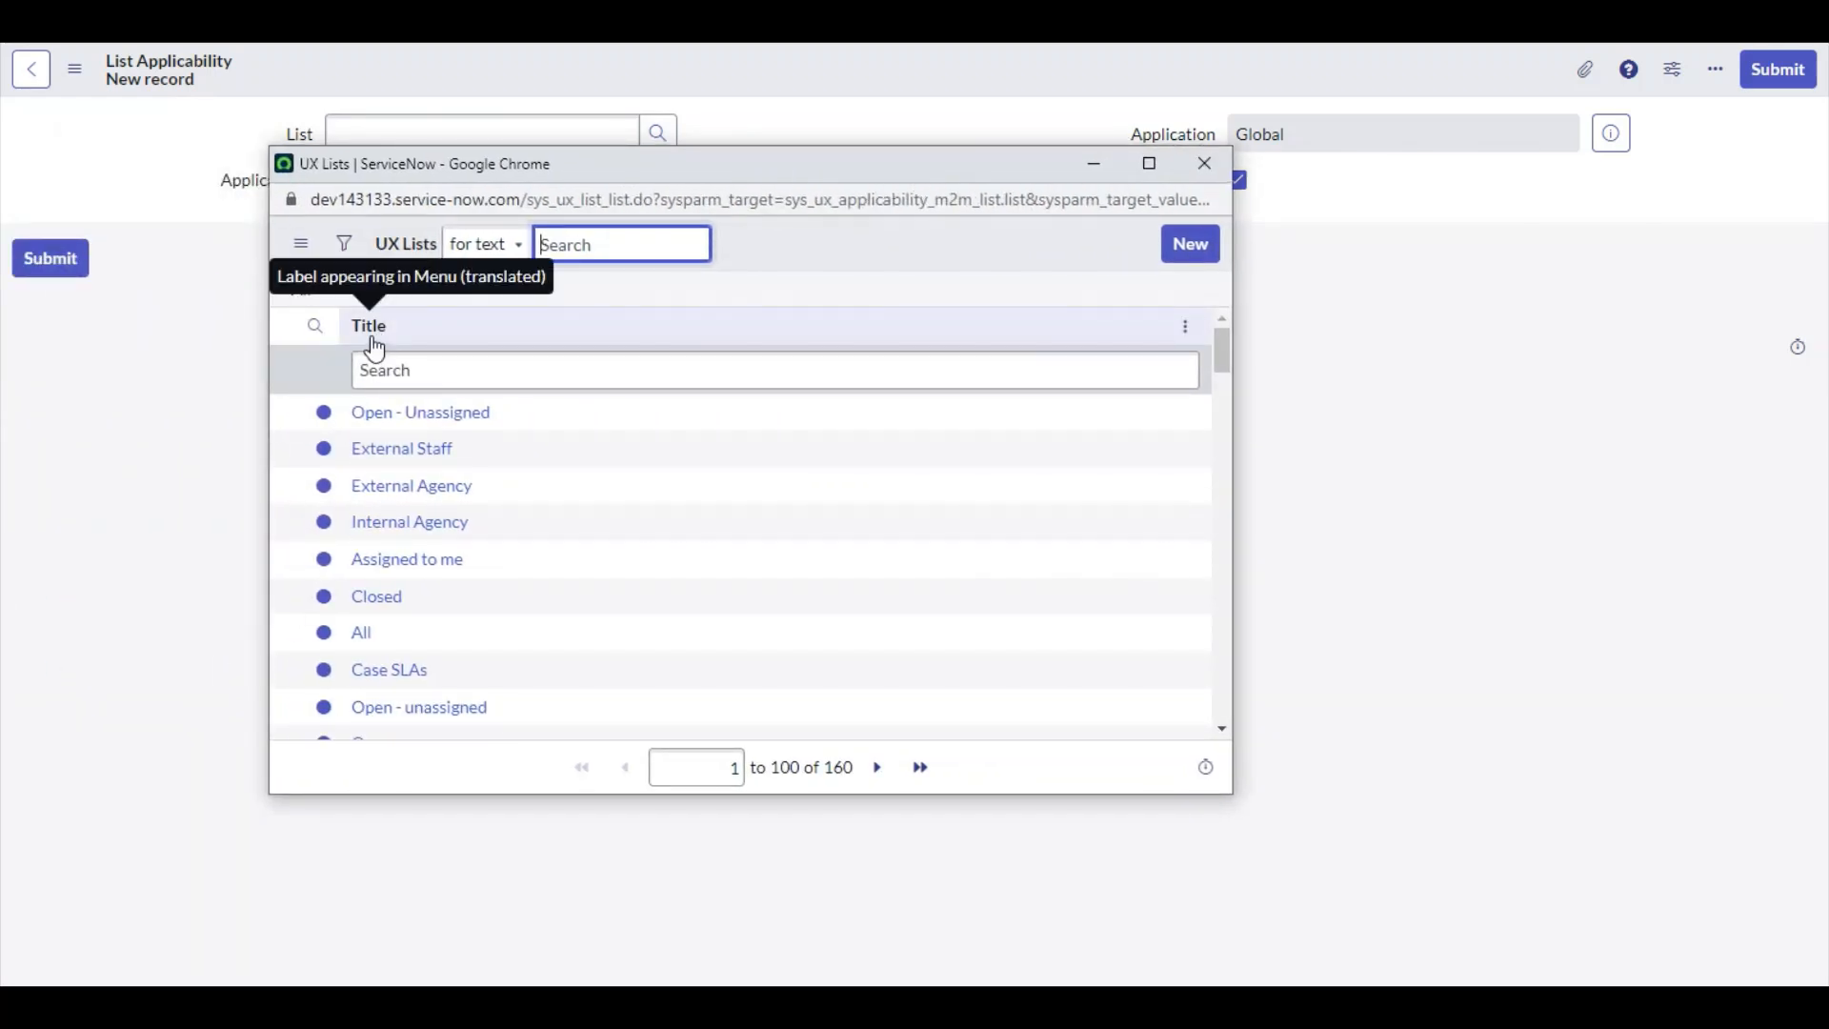
left_click(413, 379)
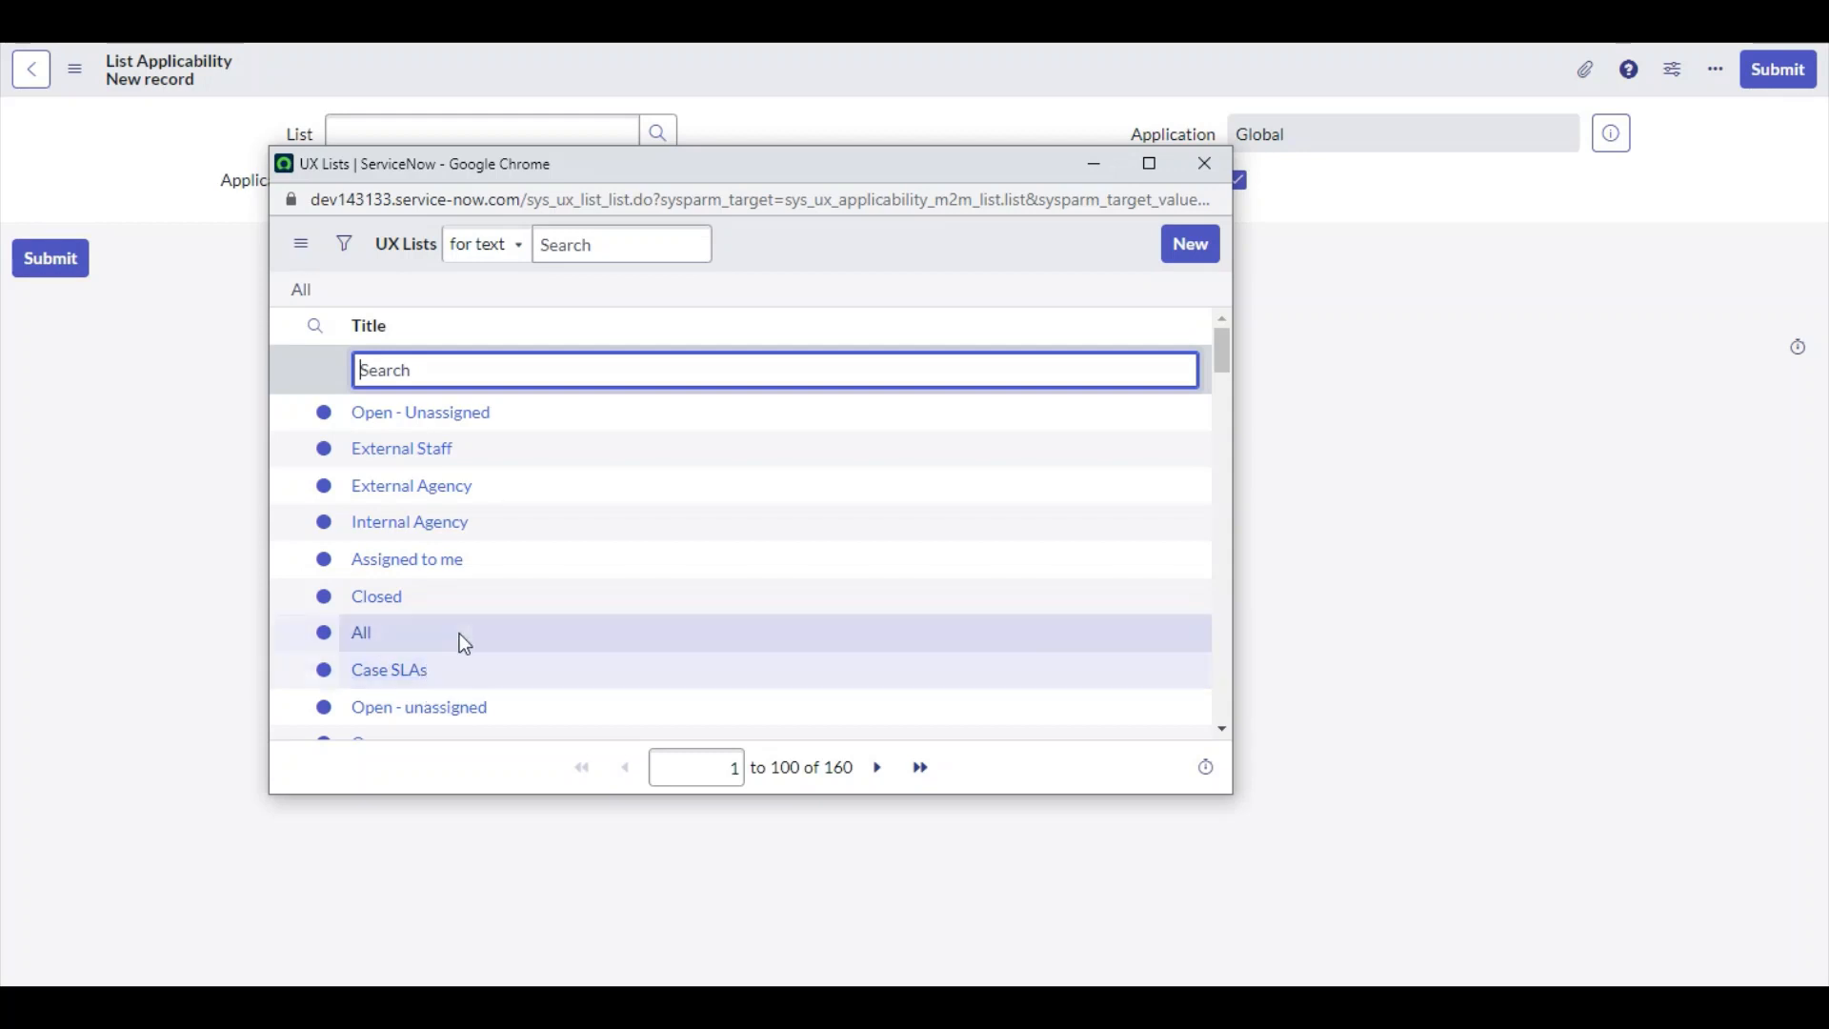
scroll(464, 643, "down", 1)
scroll(541, 437, "up", 1)
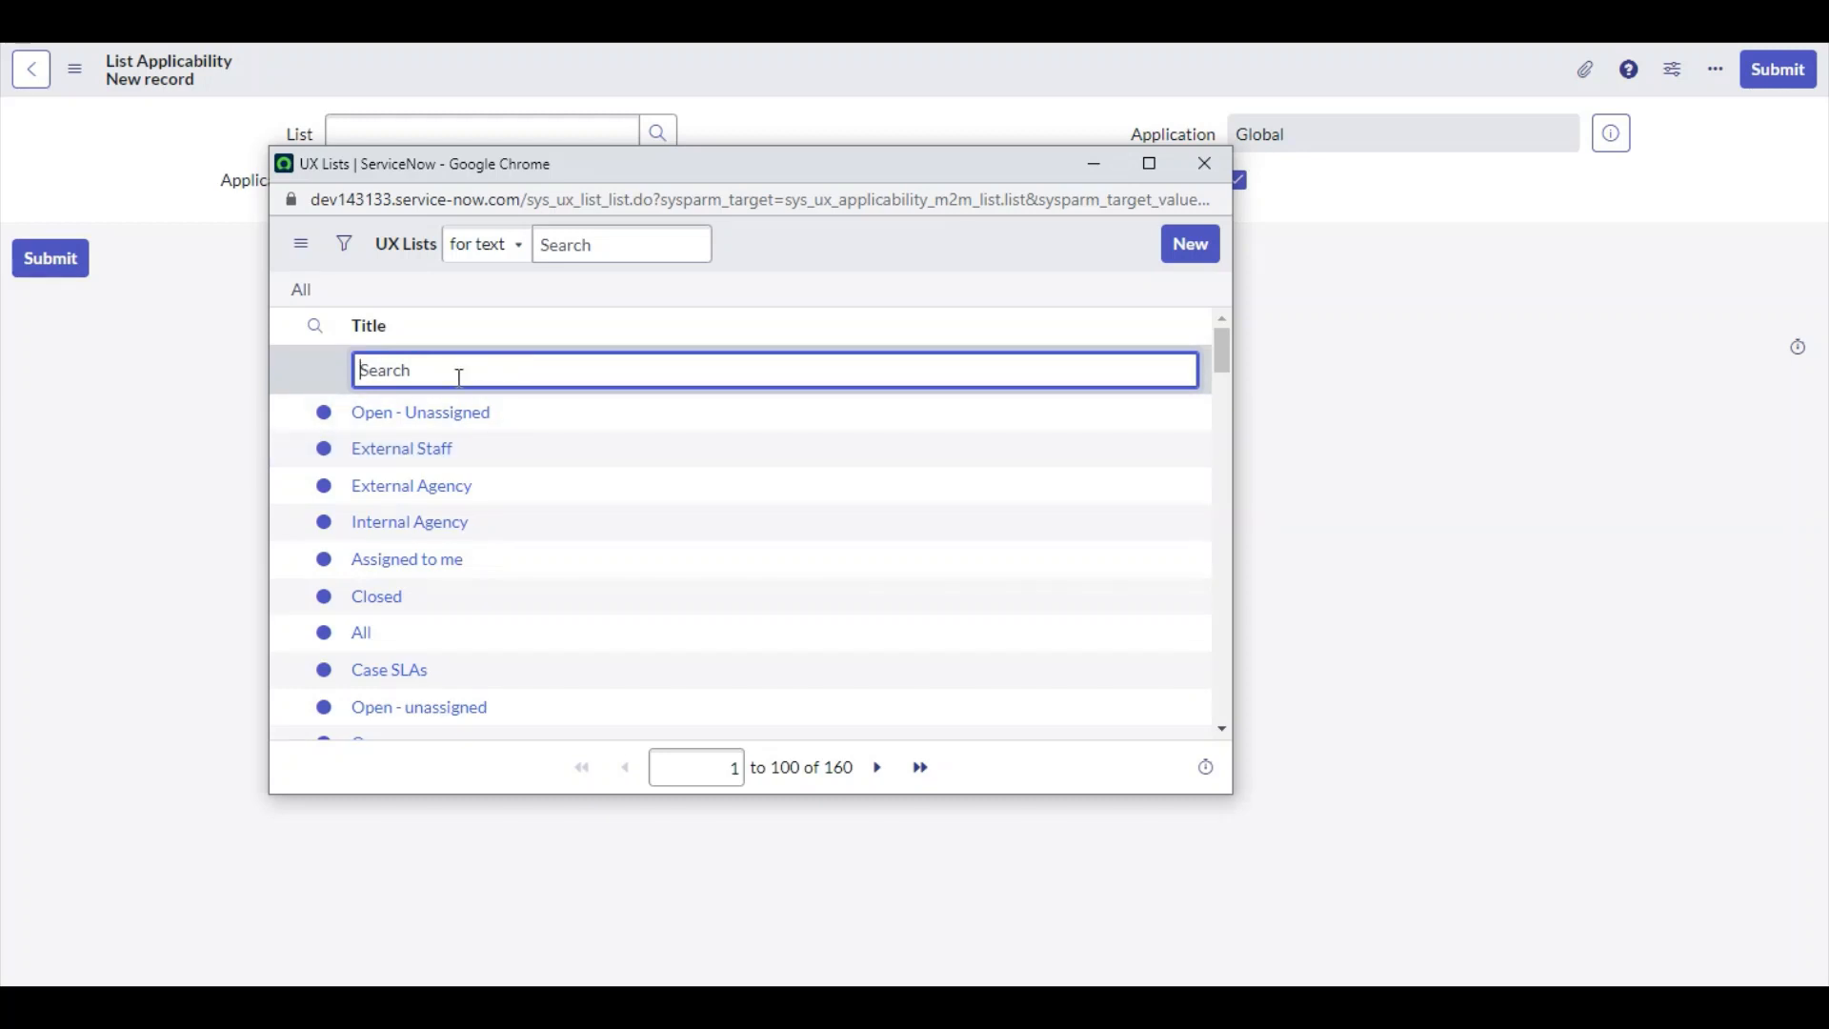
type("All-")
key("Return")
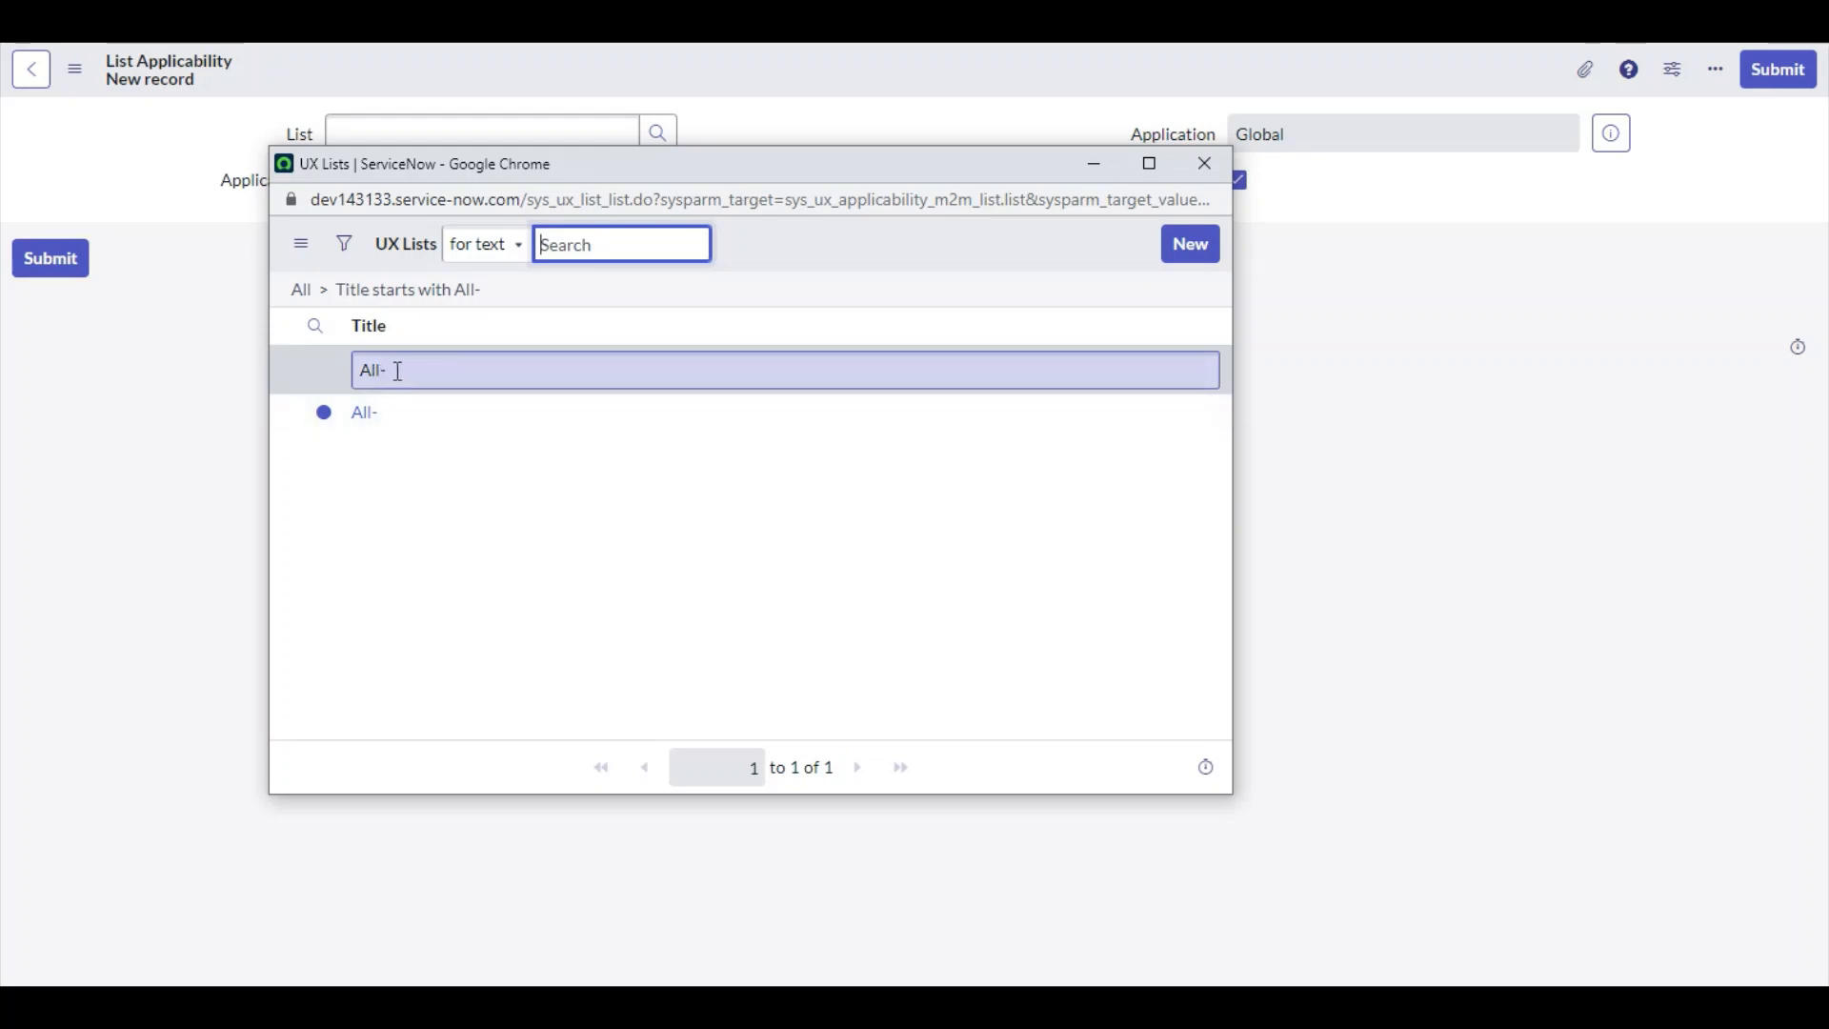
Clear the title search and add a filter condition on the Category field in the lookup
left_click(301, 290)
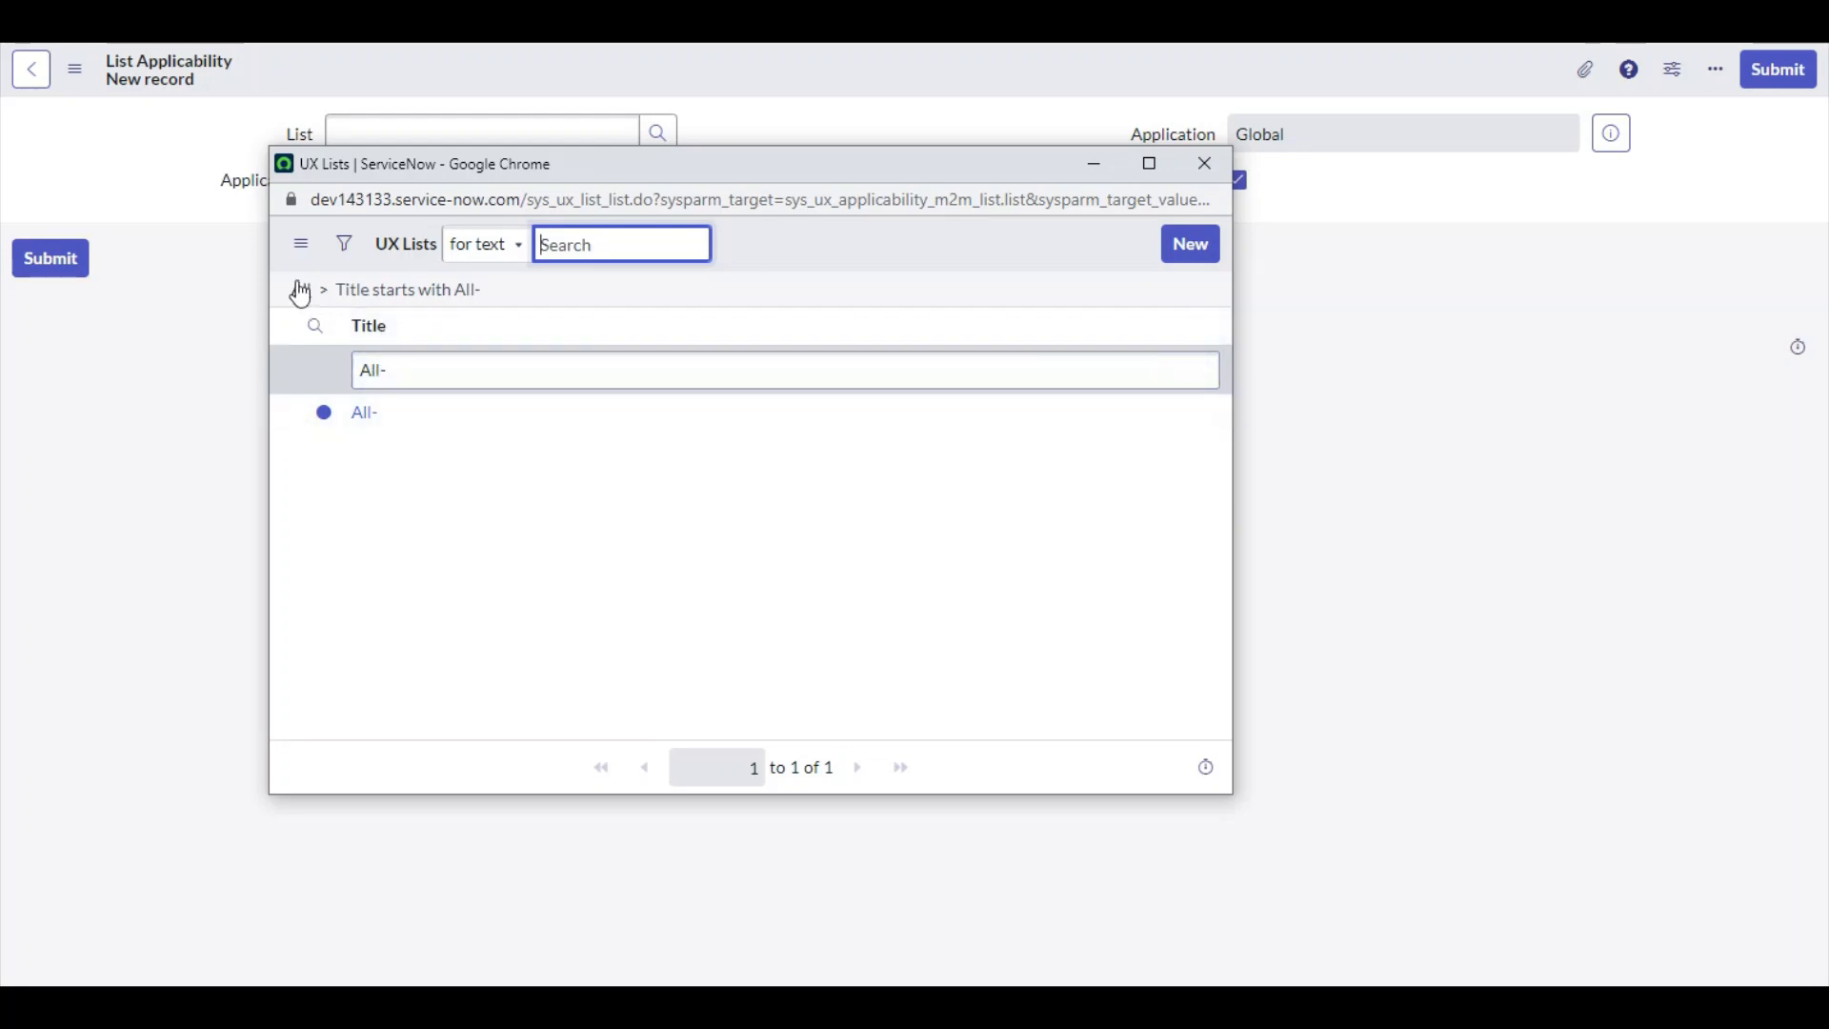
left_click(350, 252)
left_click(420, 352)
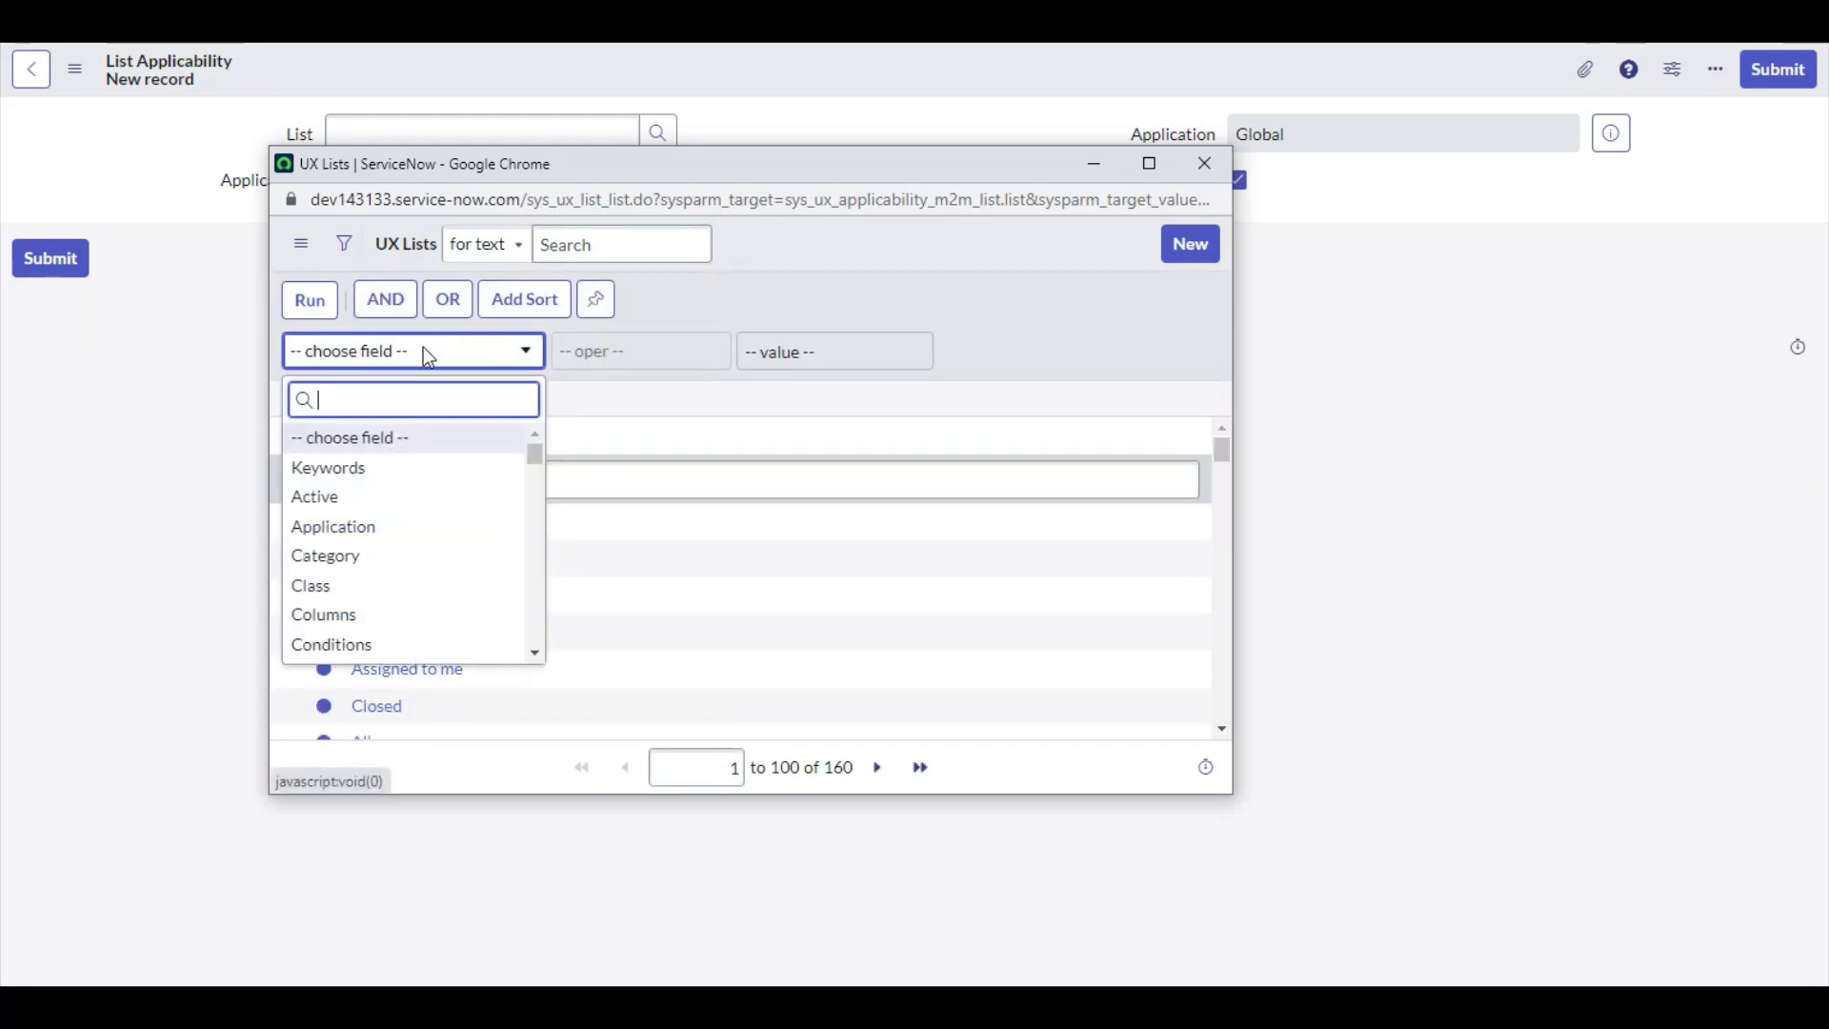
left_click(406, 567)
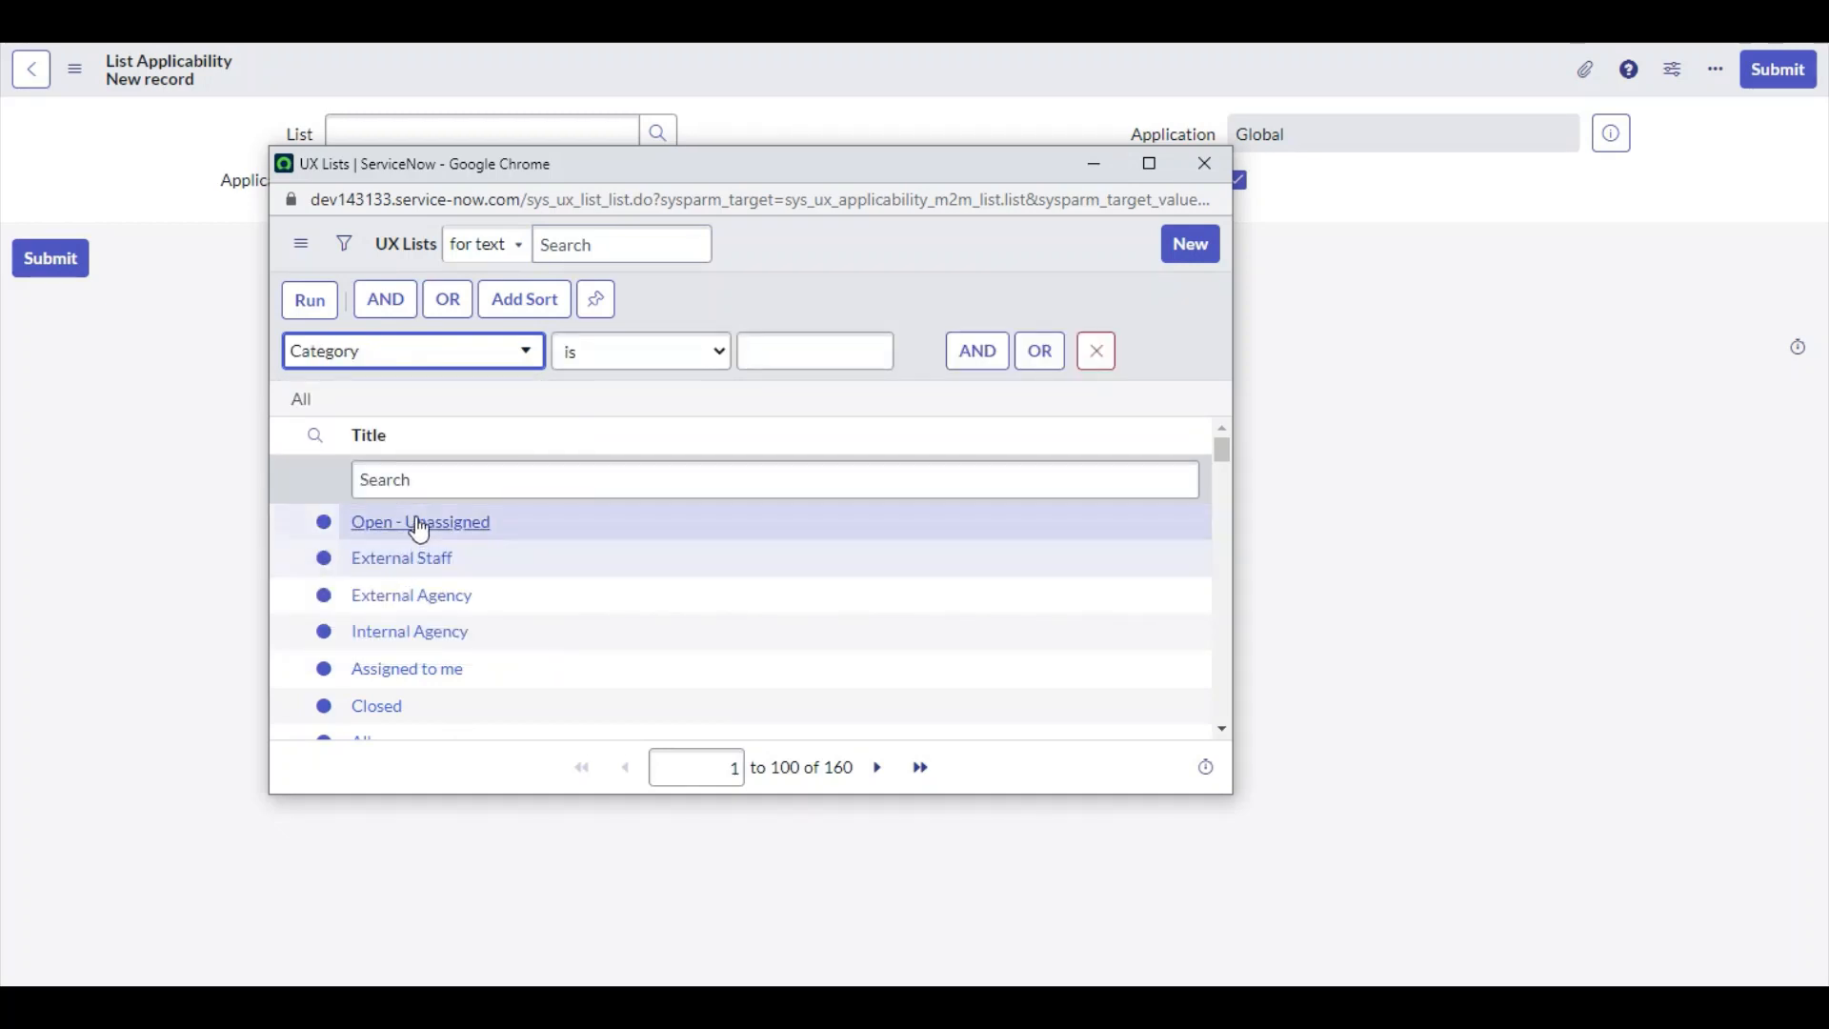
left_click(417, 355)
scroll(414, 560, "down", 3)
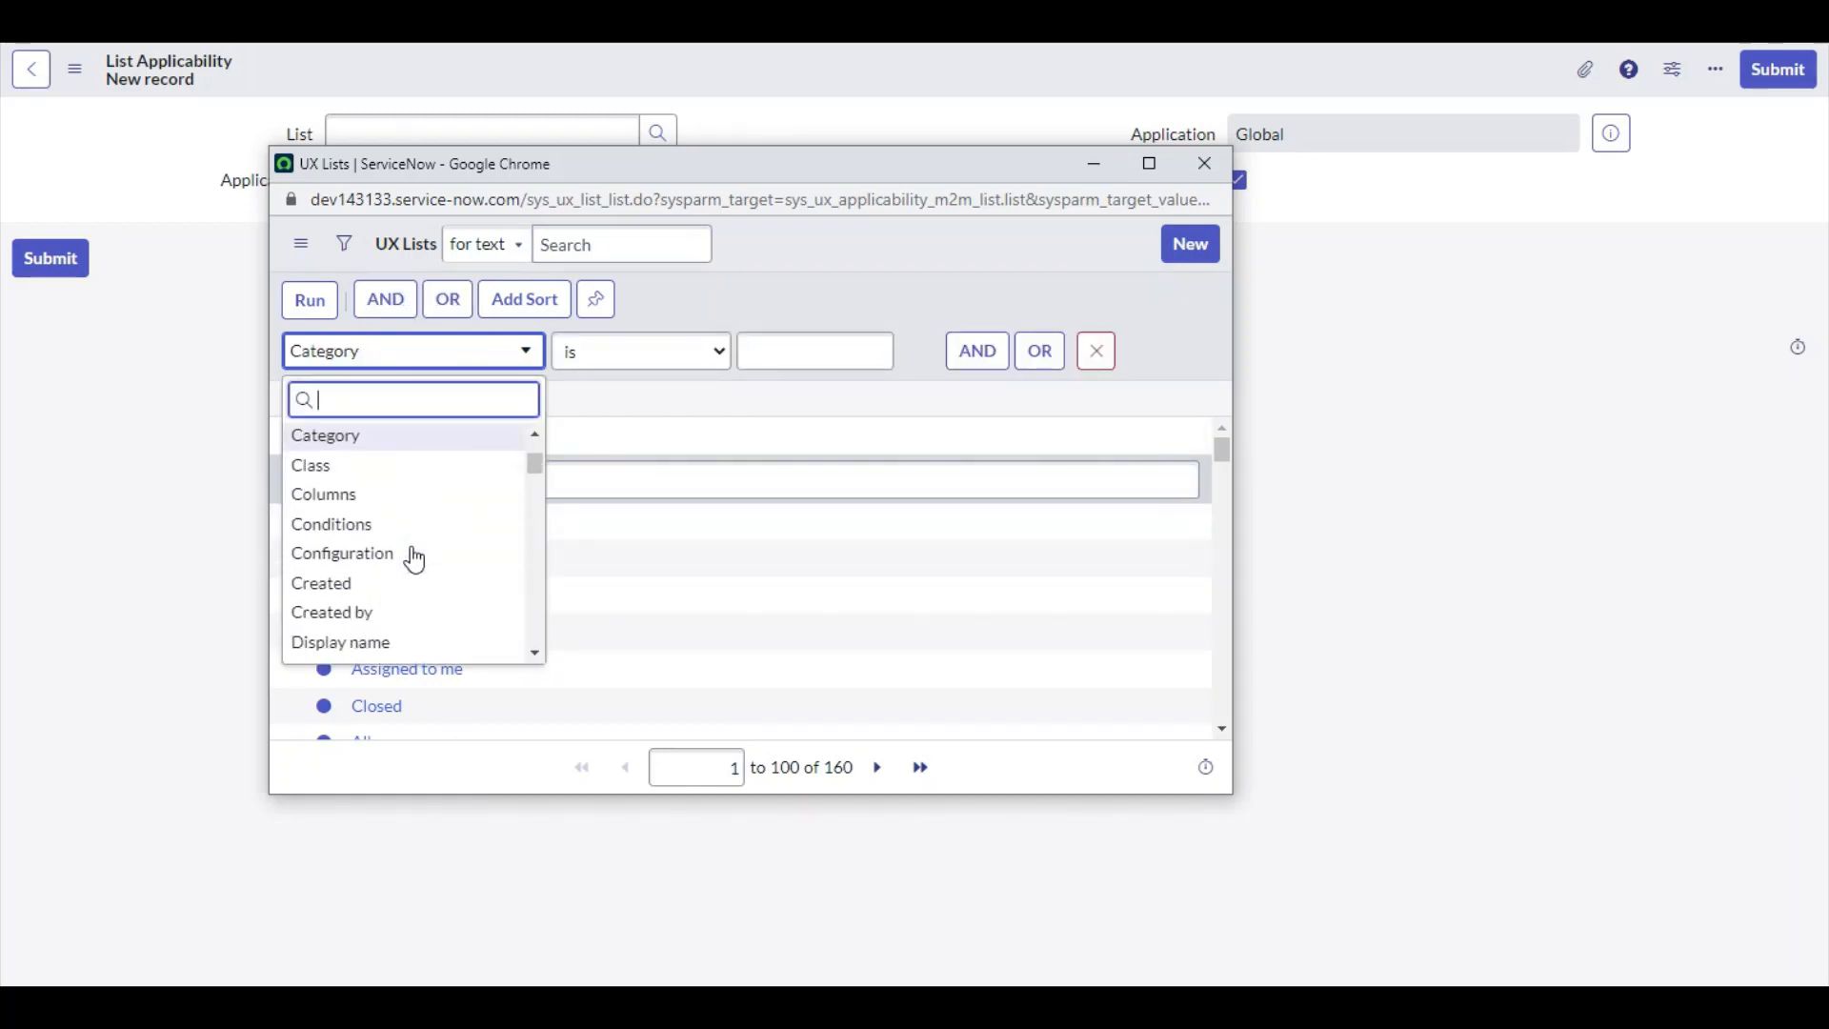
scroll(409, 534, "down", 2)
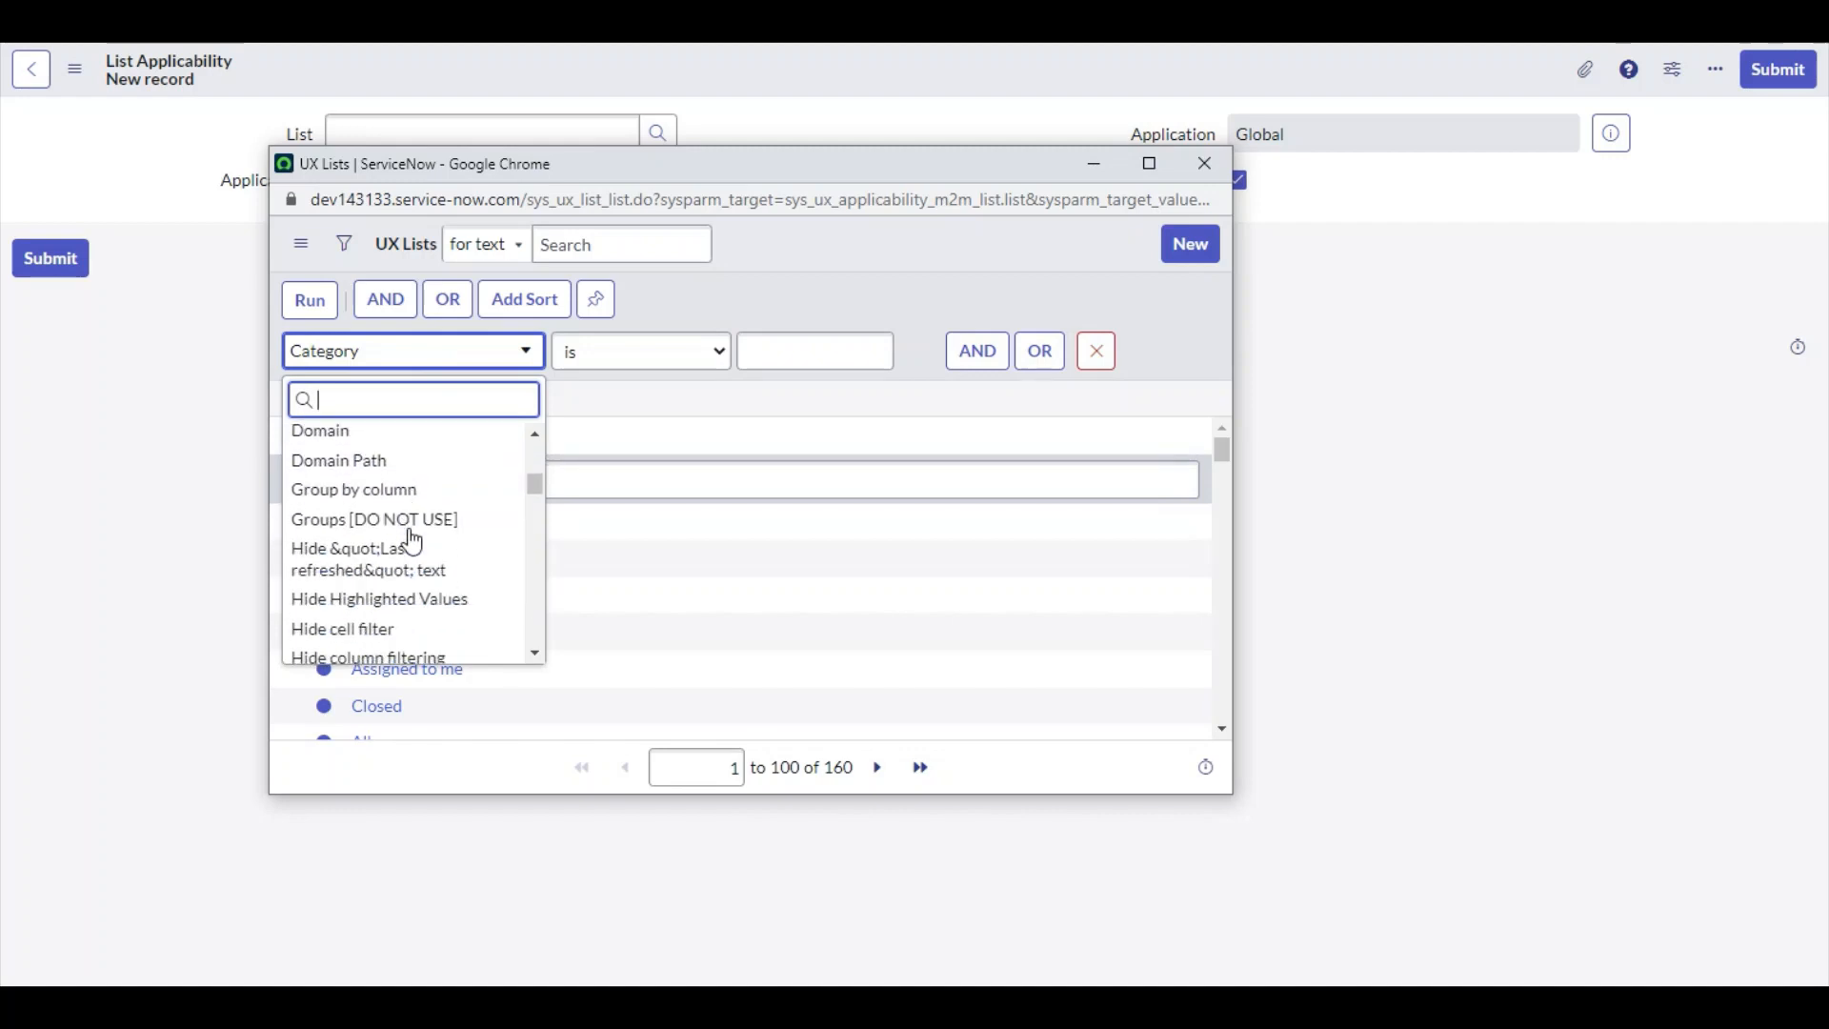
left_click(794, 293)
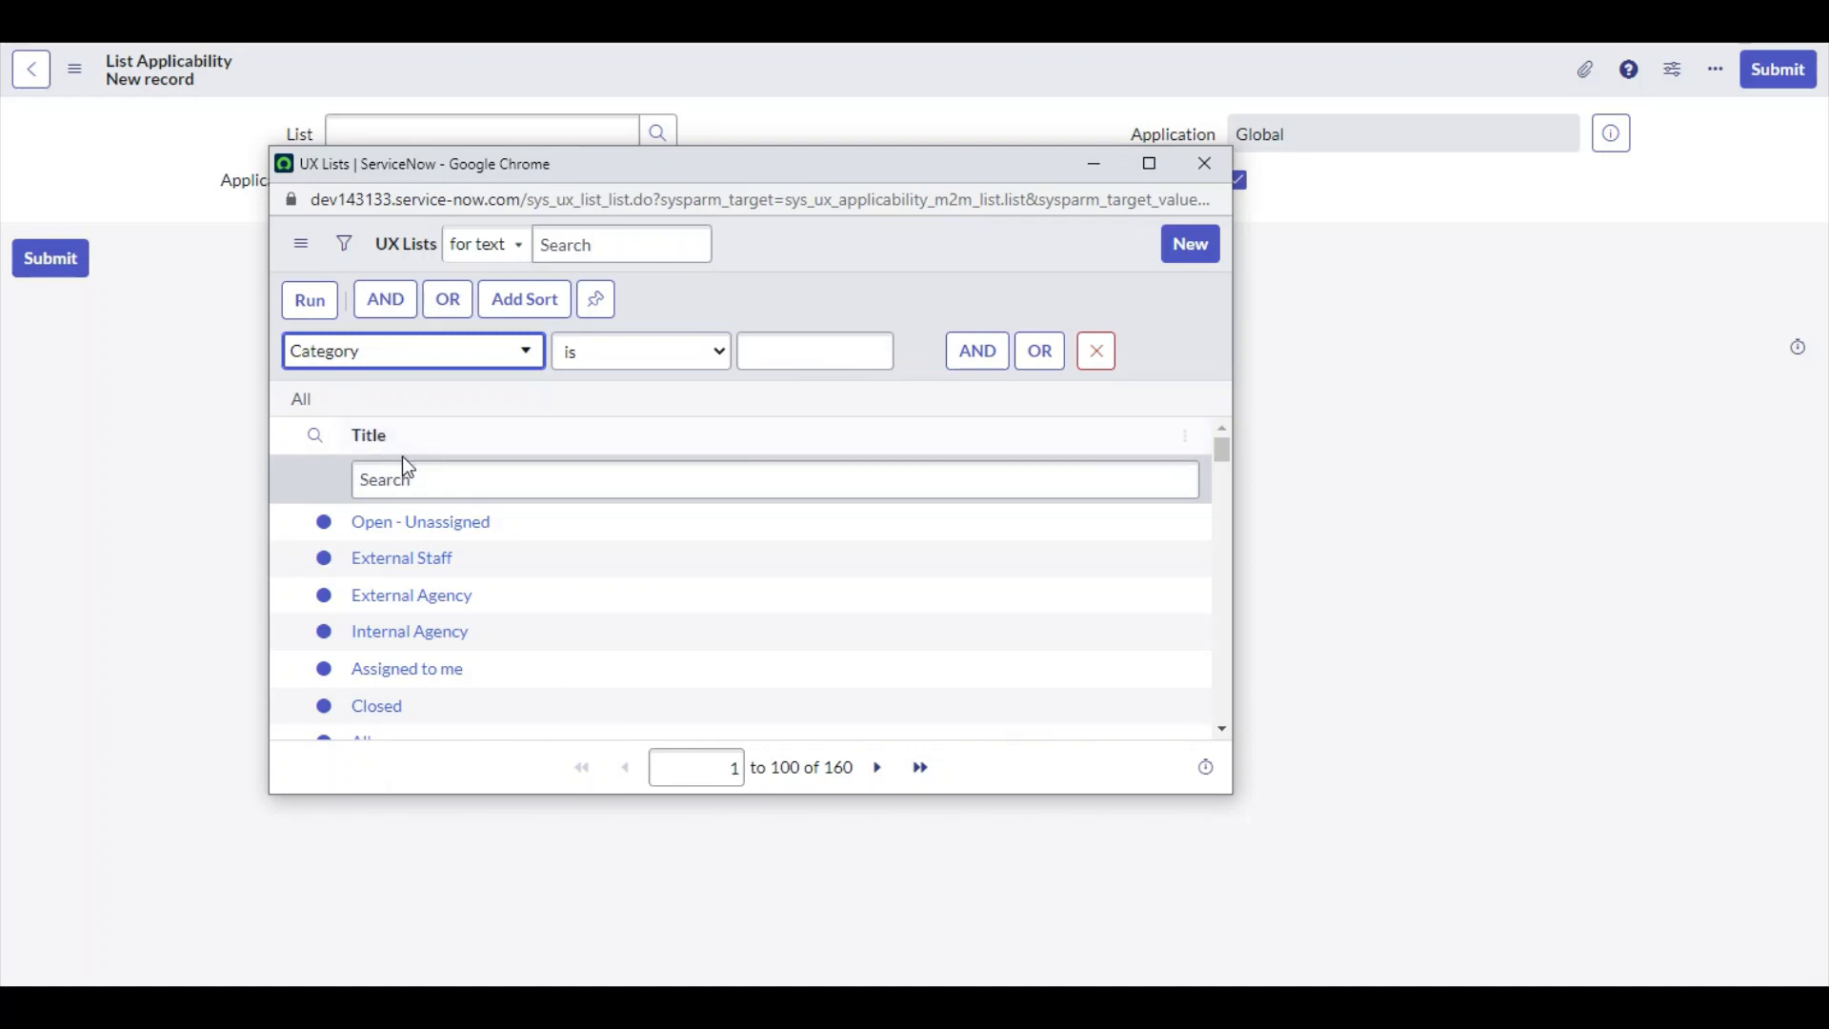
Delete the filter condition and close the lookup window
left_click(1110, 365)
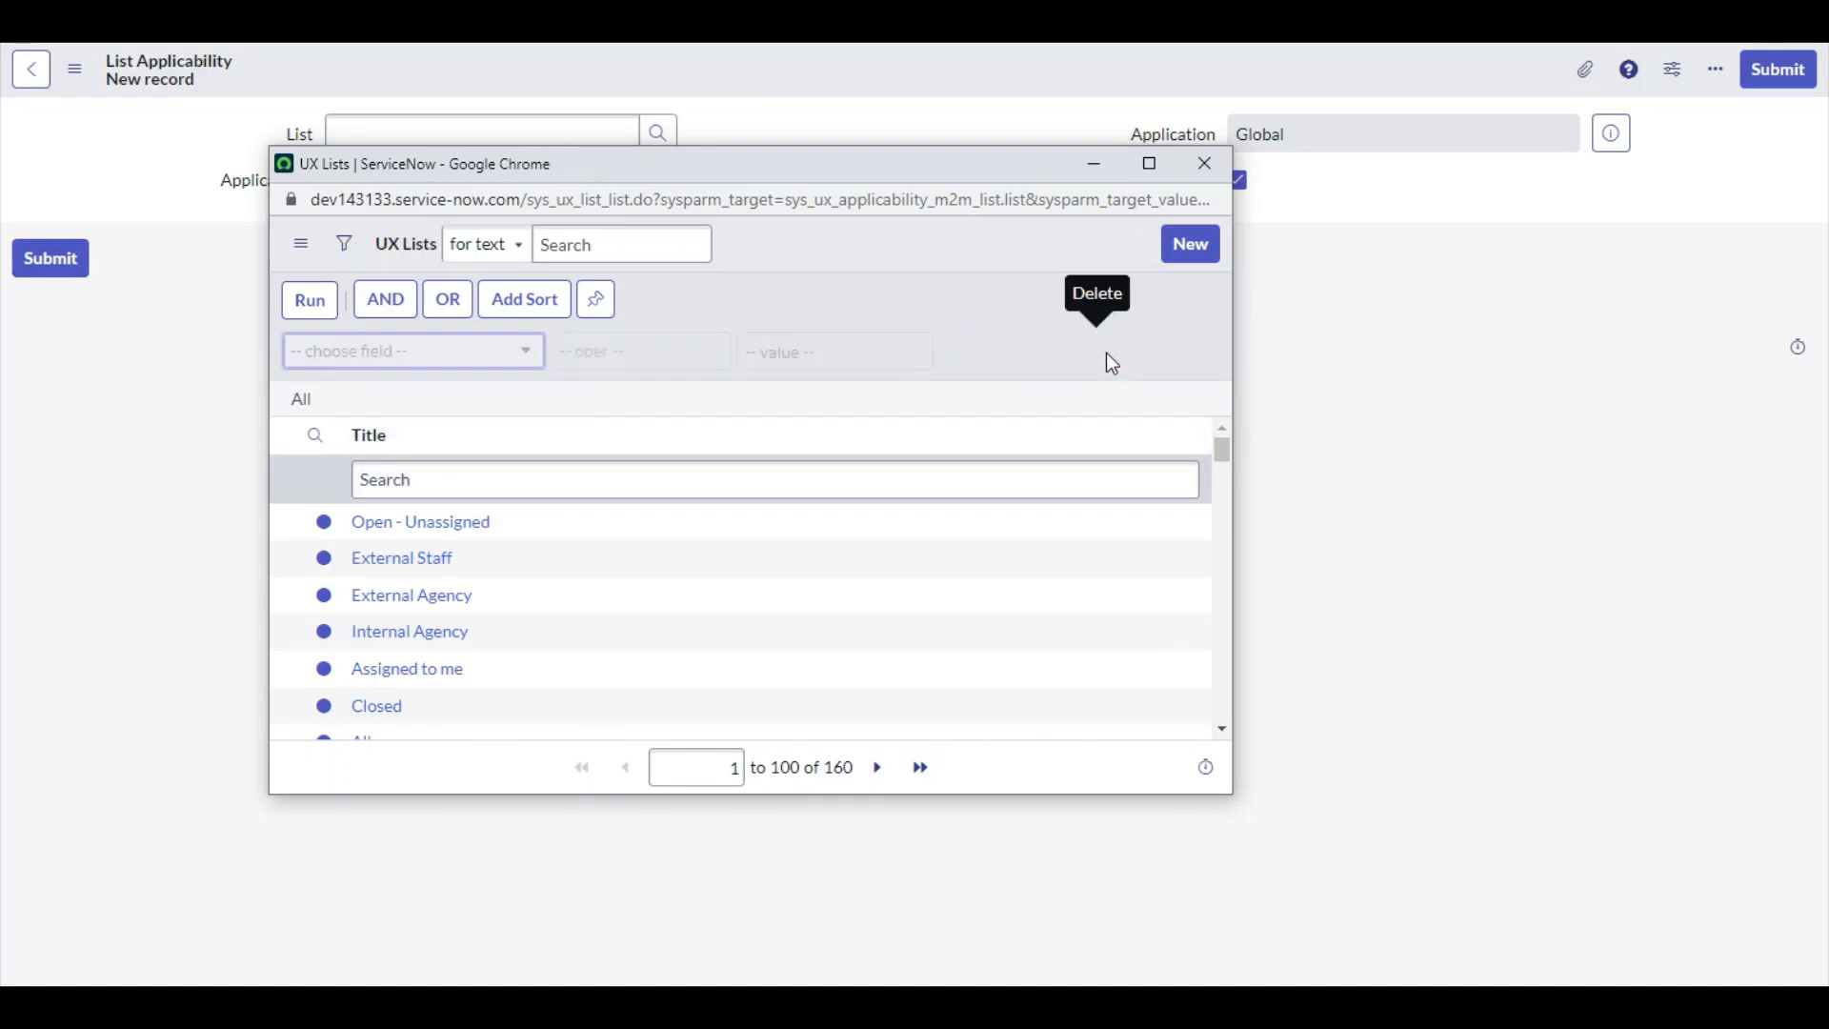
left_click(1204, 164)
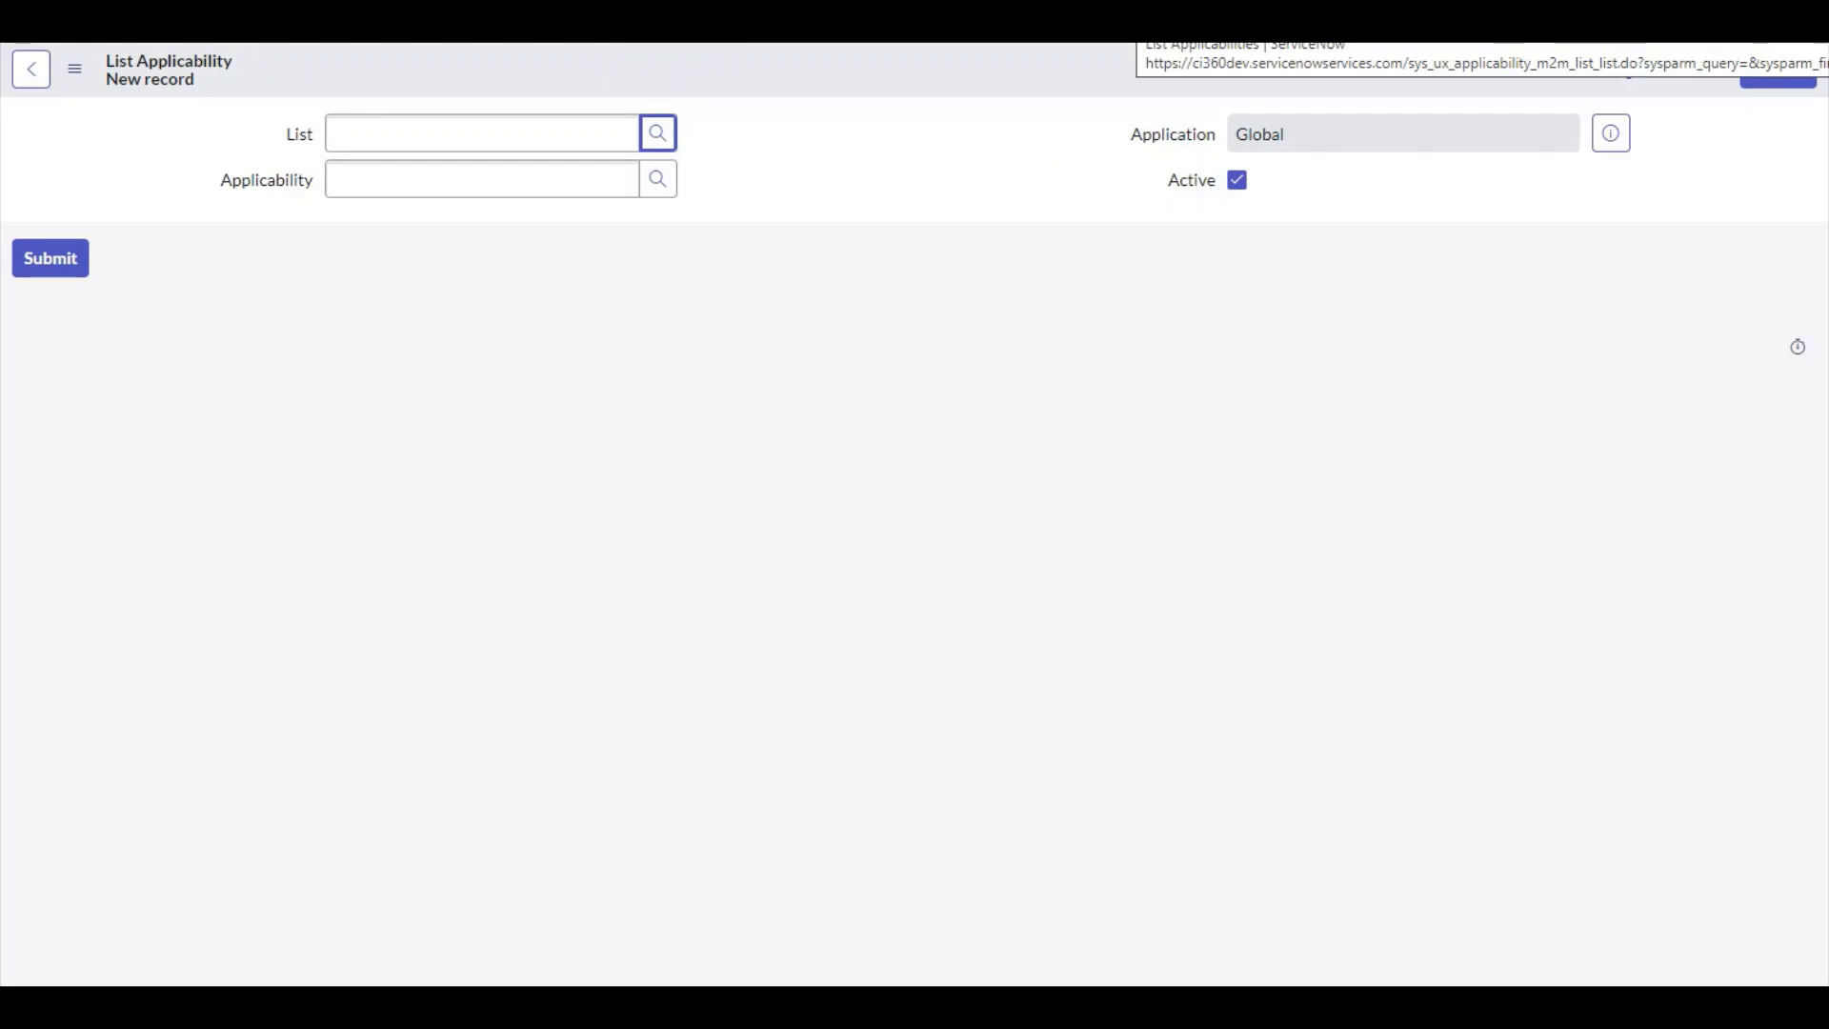
Switch to the other browser tab and open the Service Operations Workspace list page
key("ctrl+Tab")
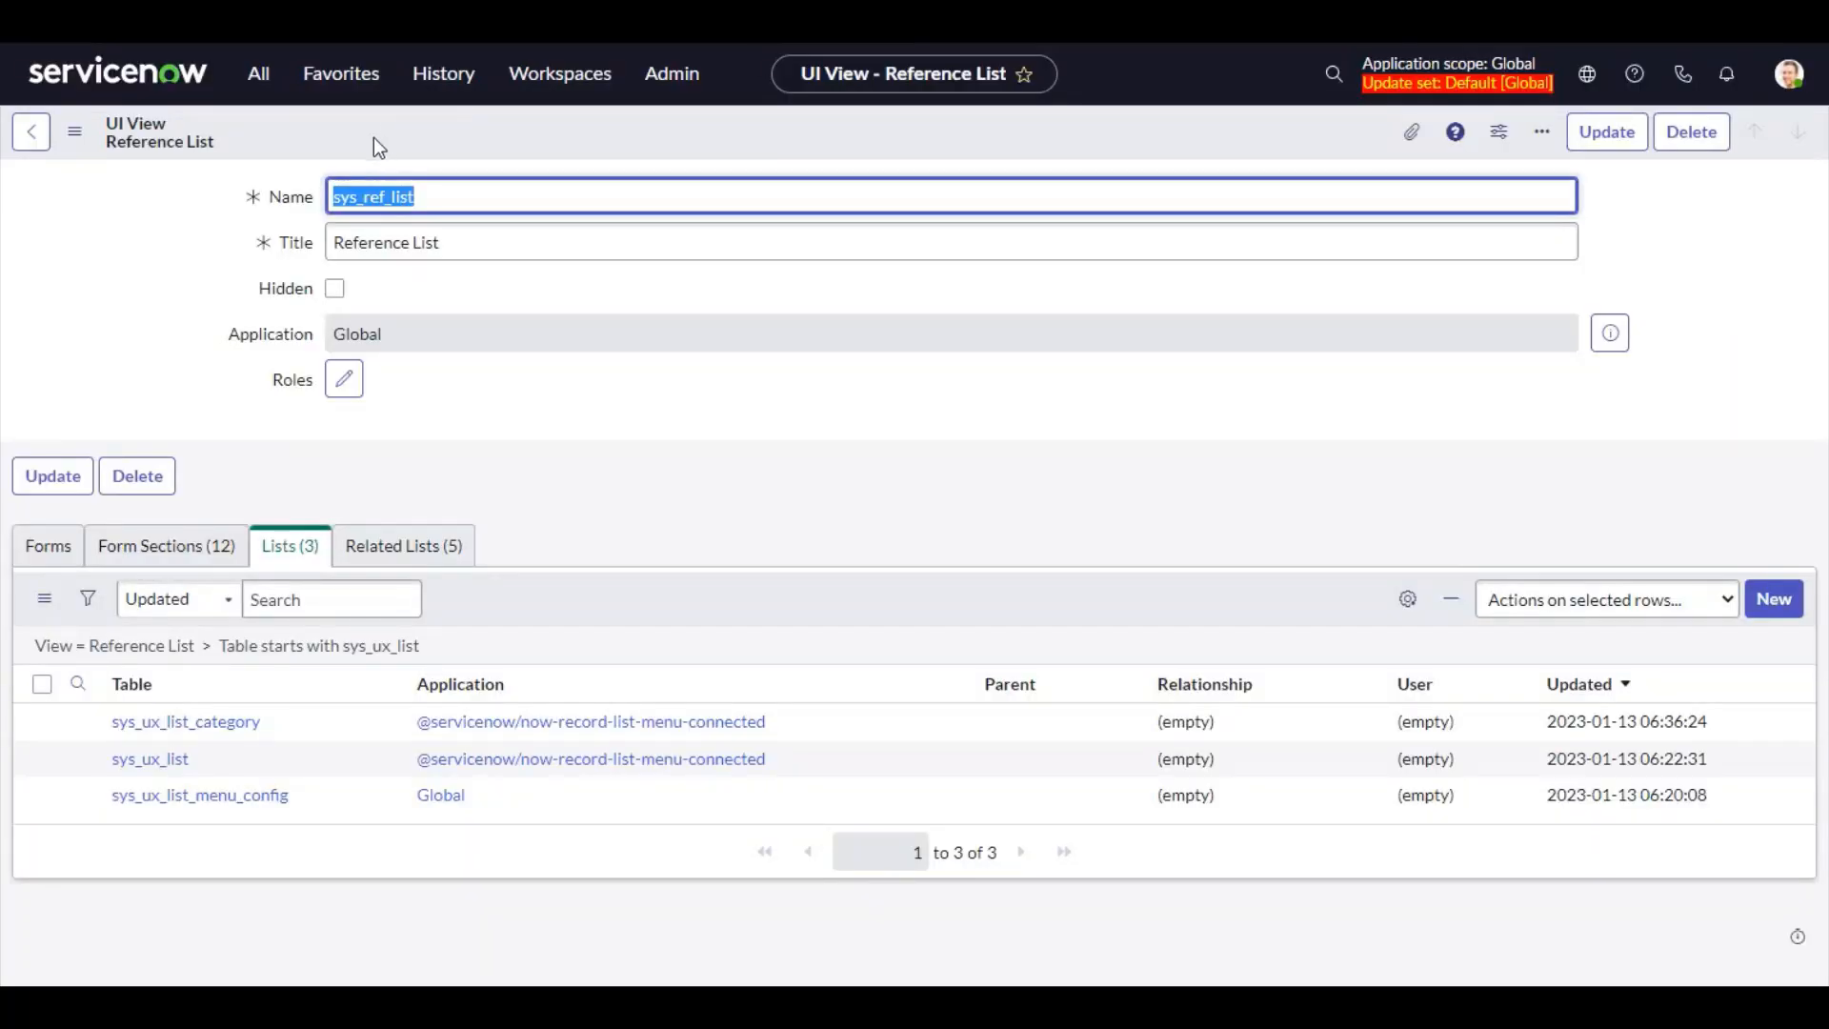
left_click(264, 86)
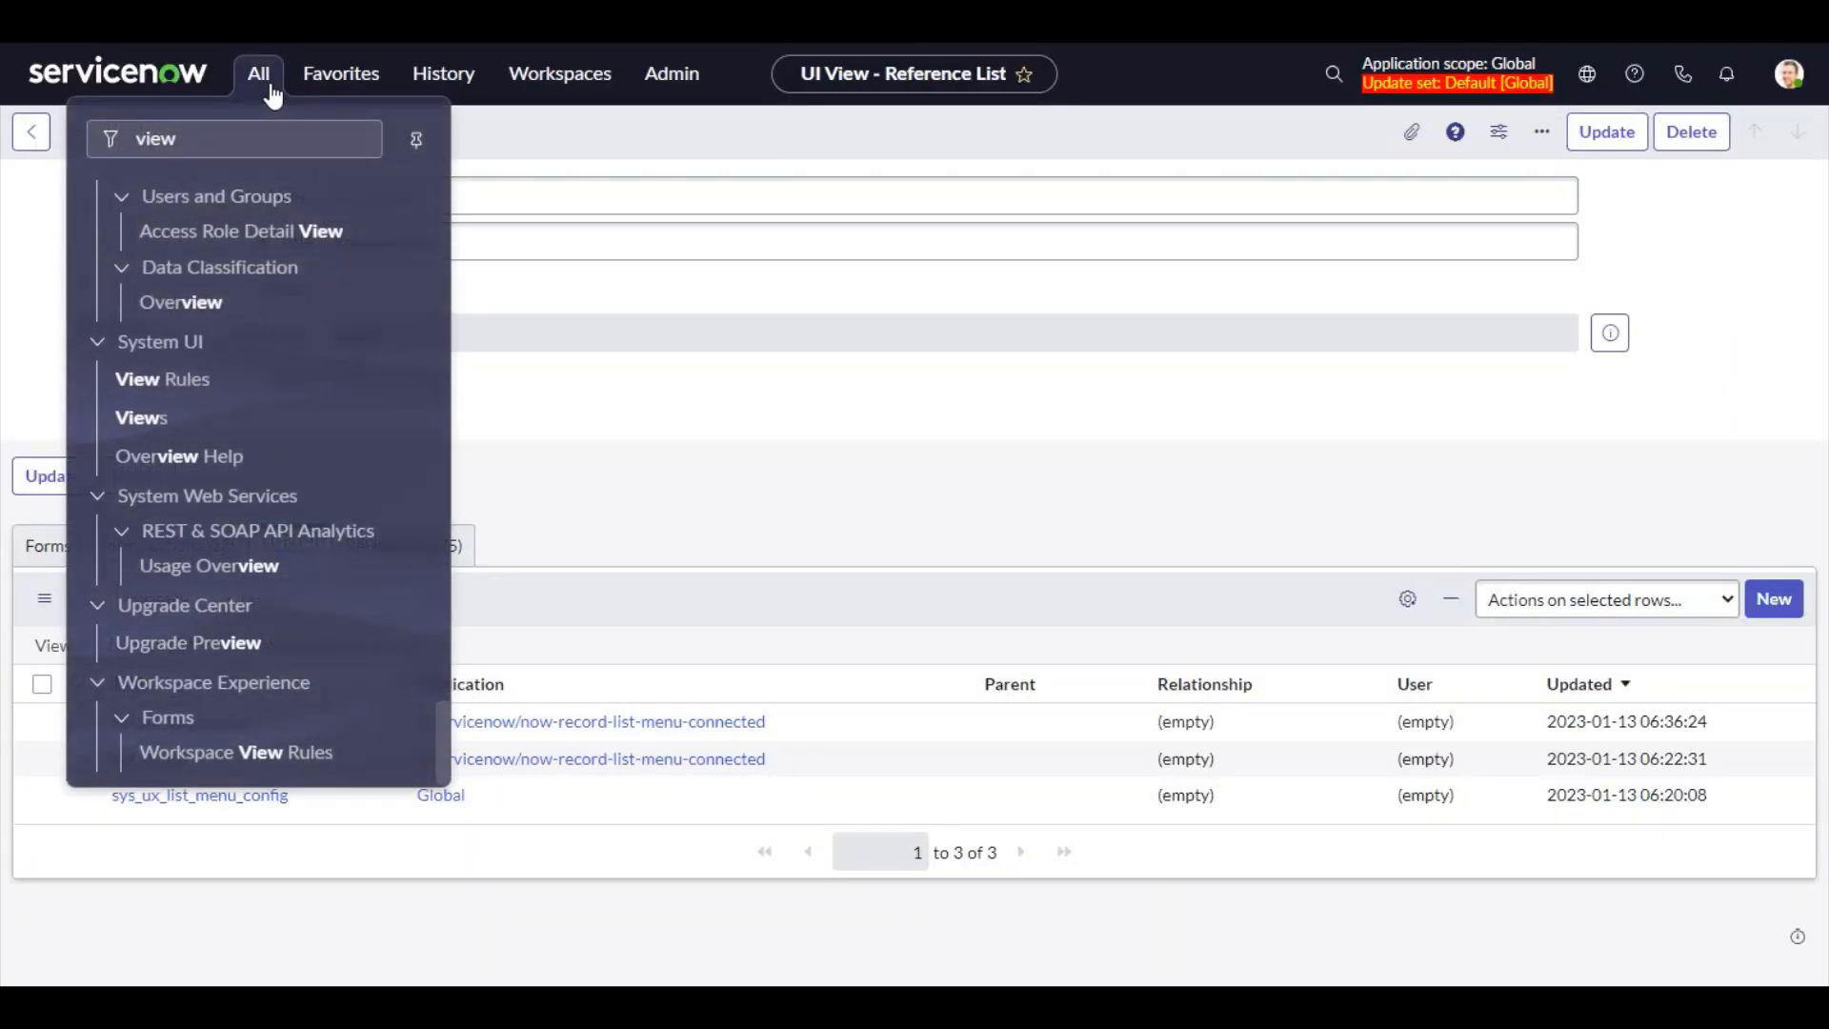
left_click(547, 81)
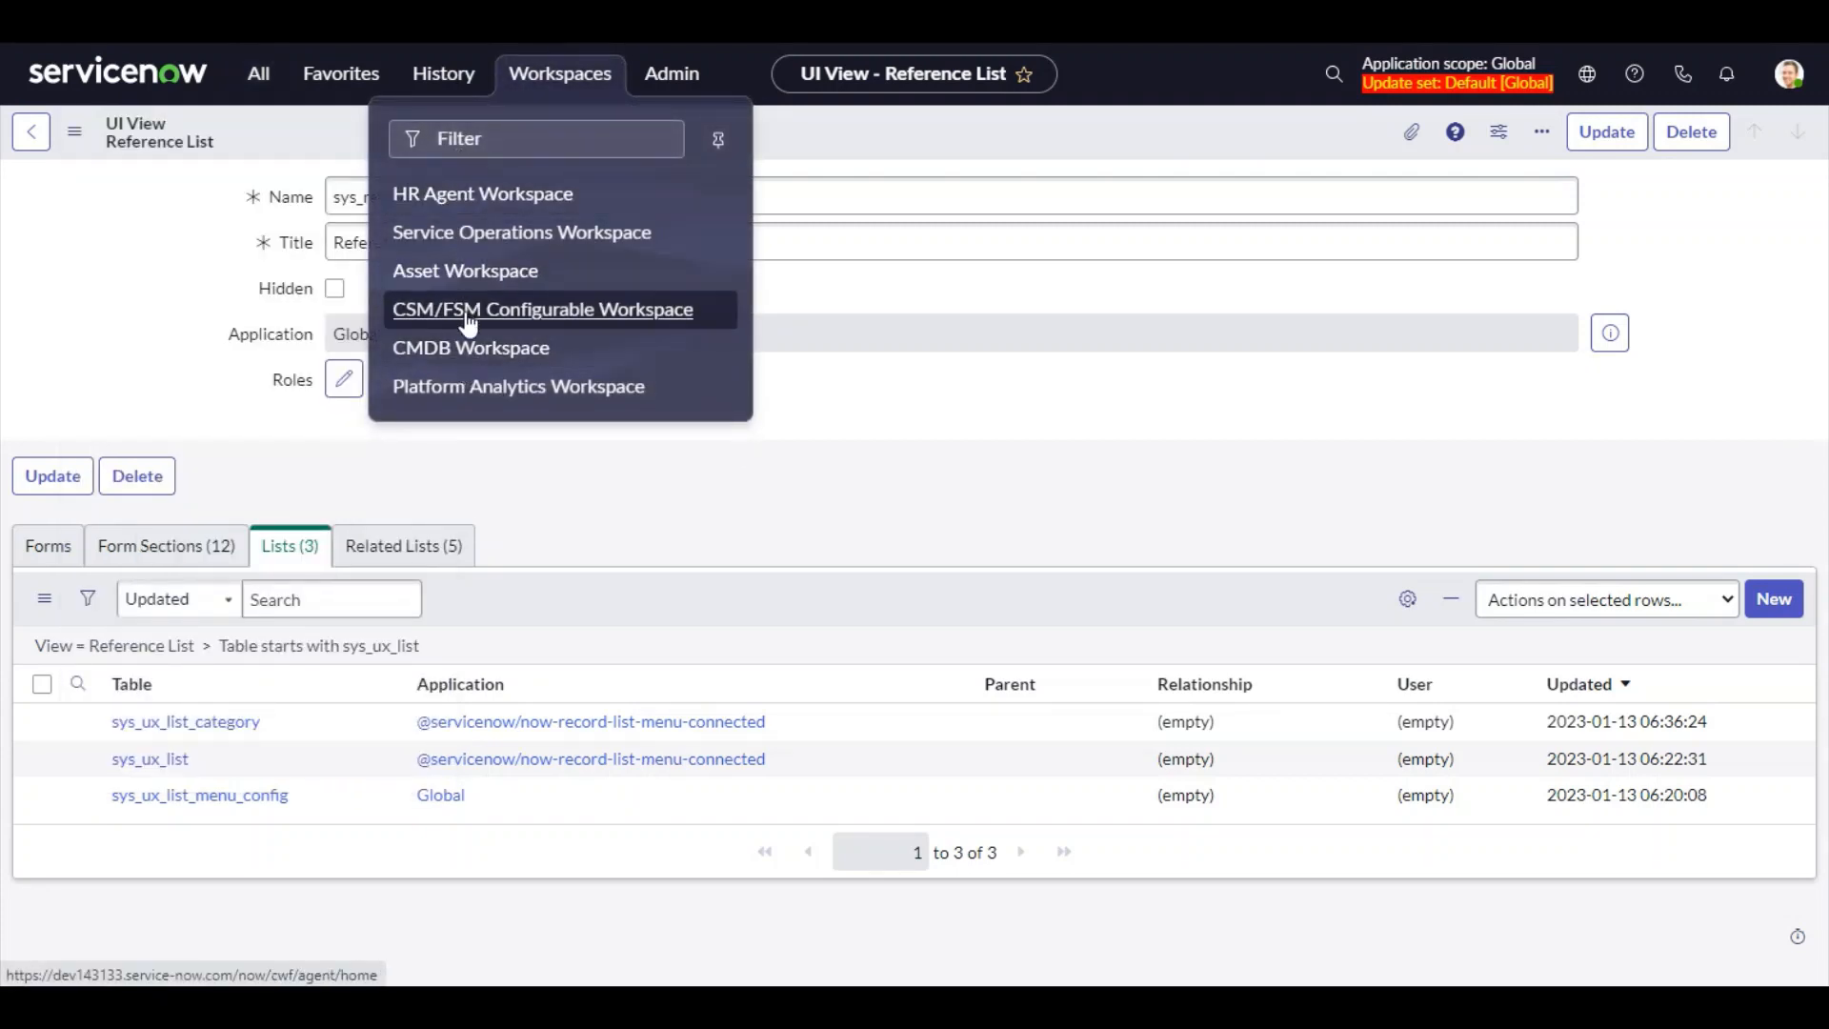
left_click(466, 235)
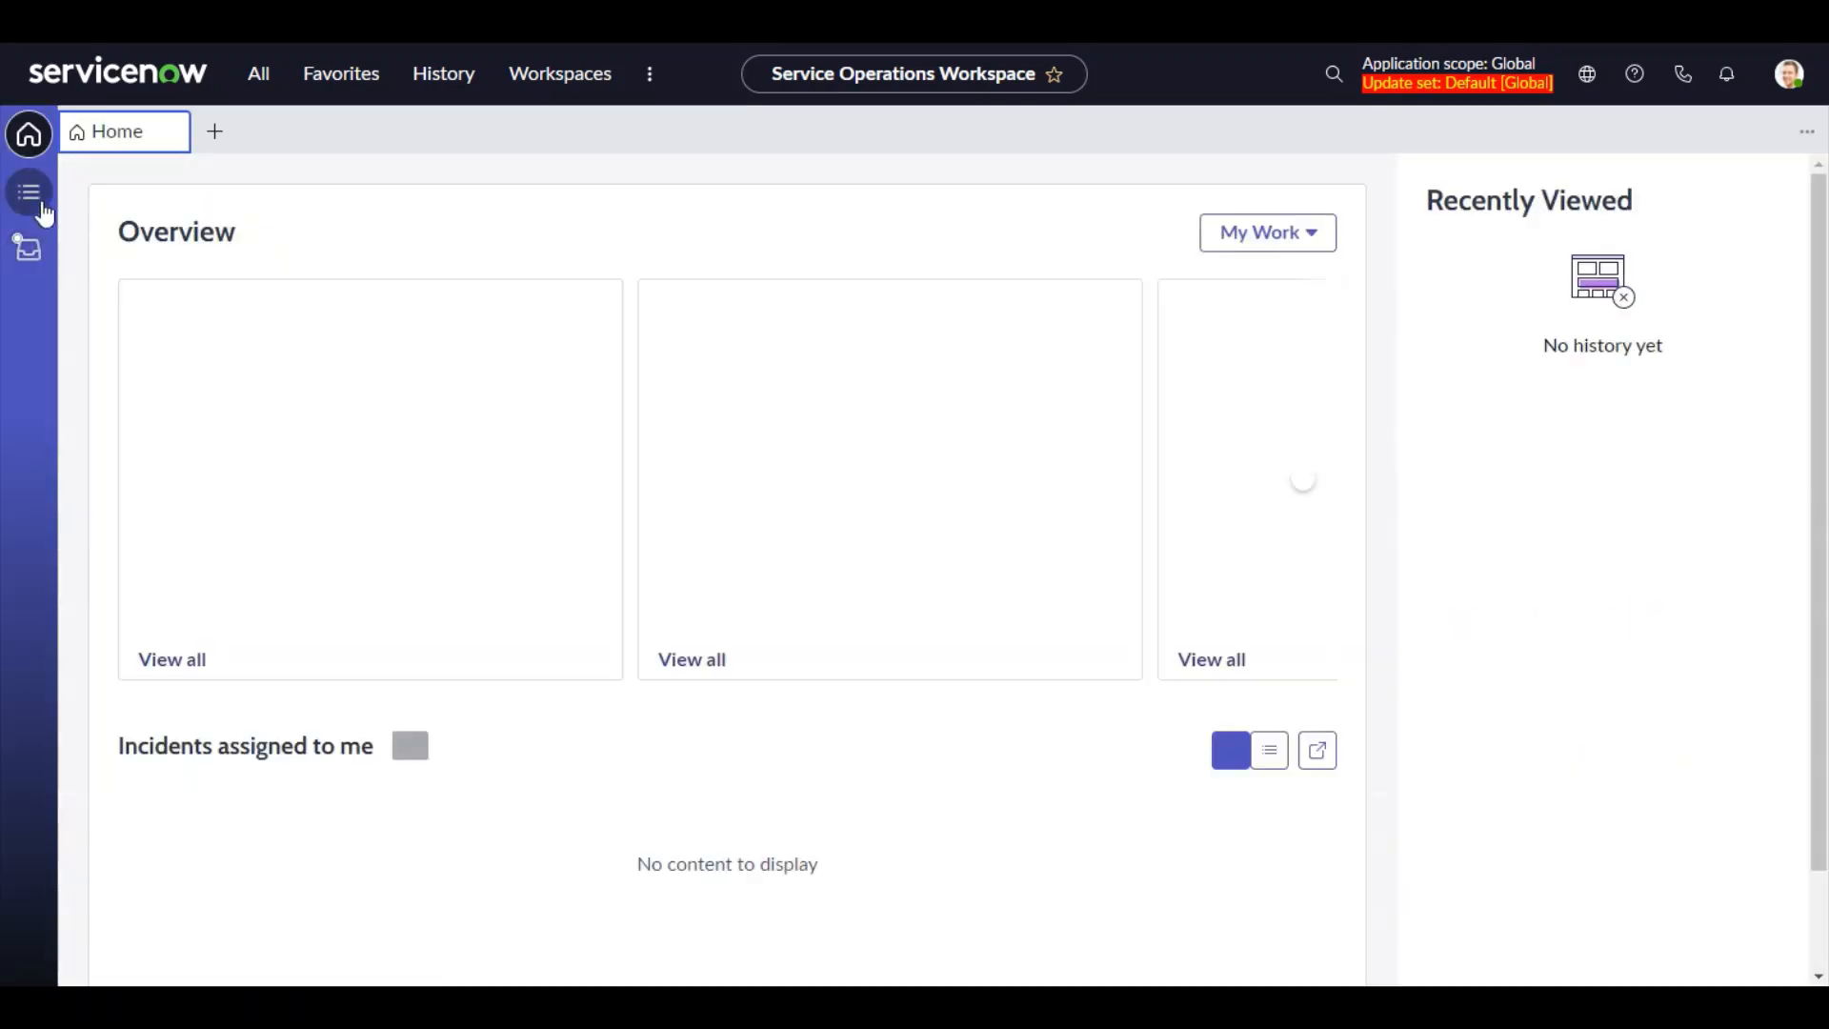
left_click(43, 209)
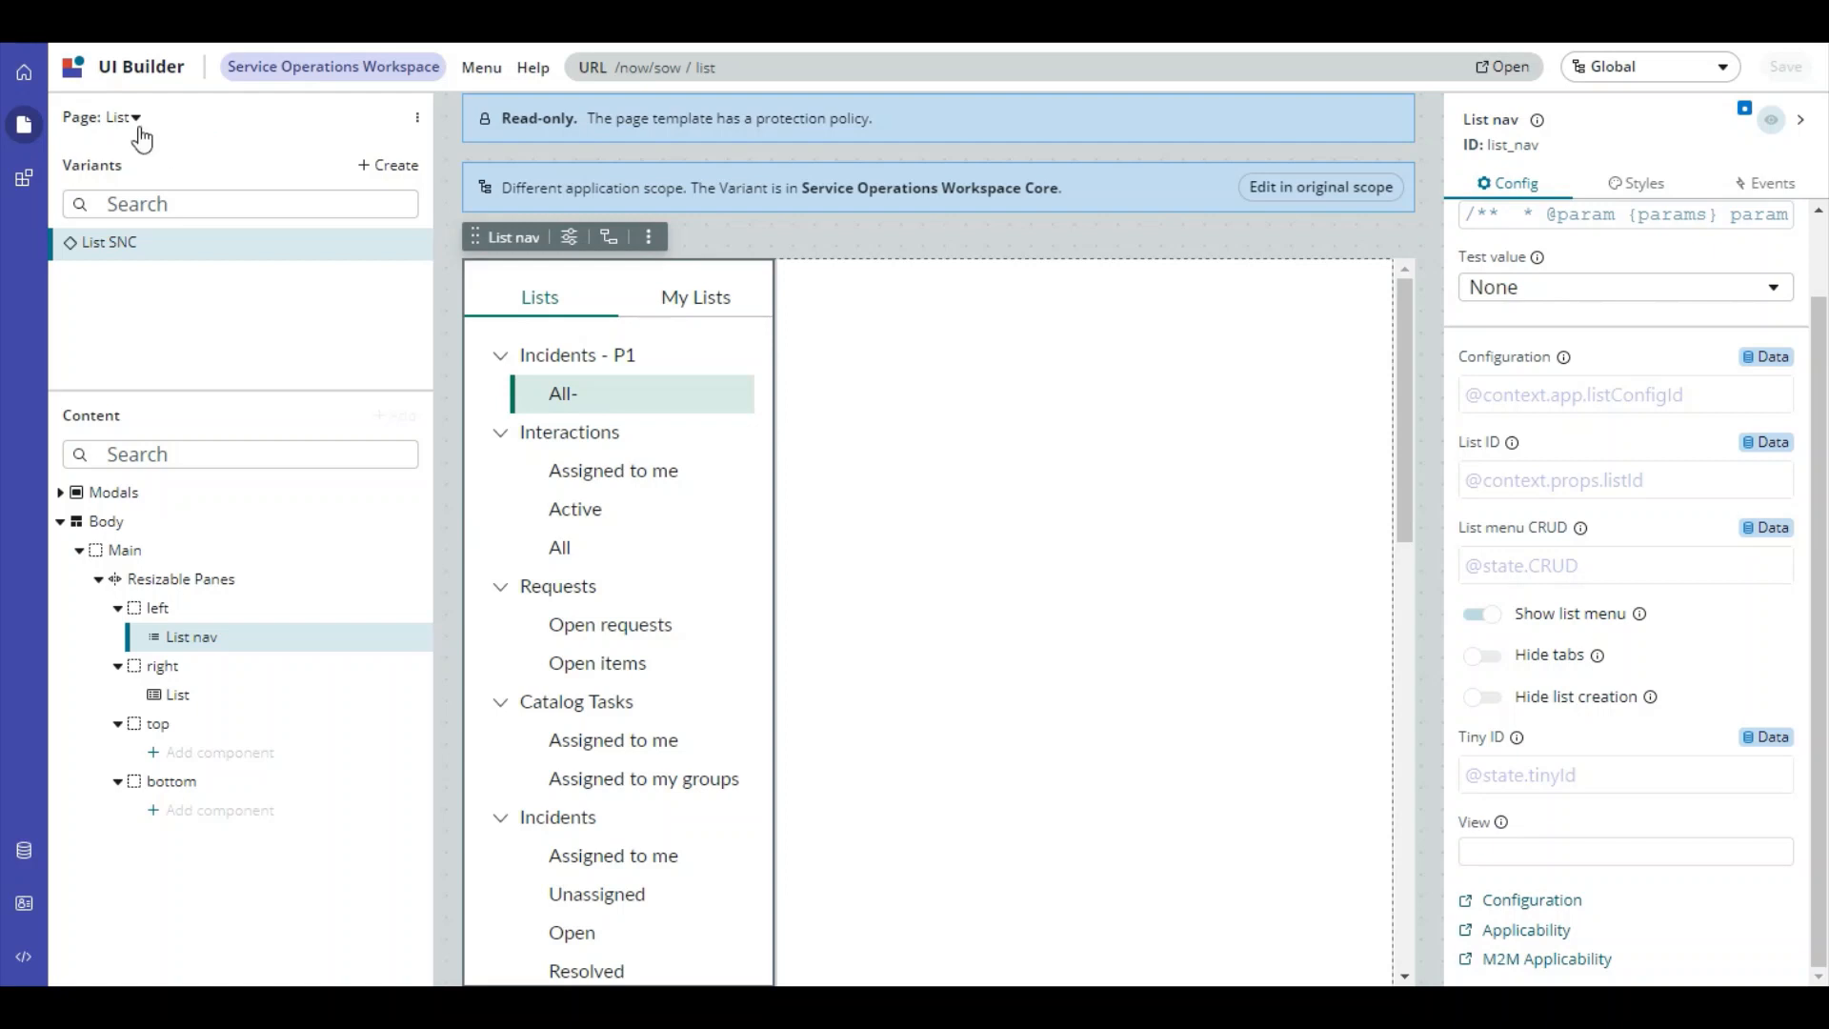
Select the List nav component in UI Builder and open its Applicability configurations
left_click(136, 118)
key("Escape")
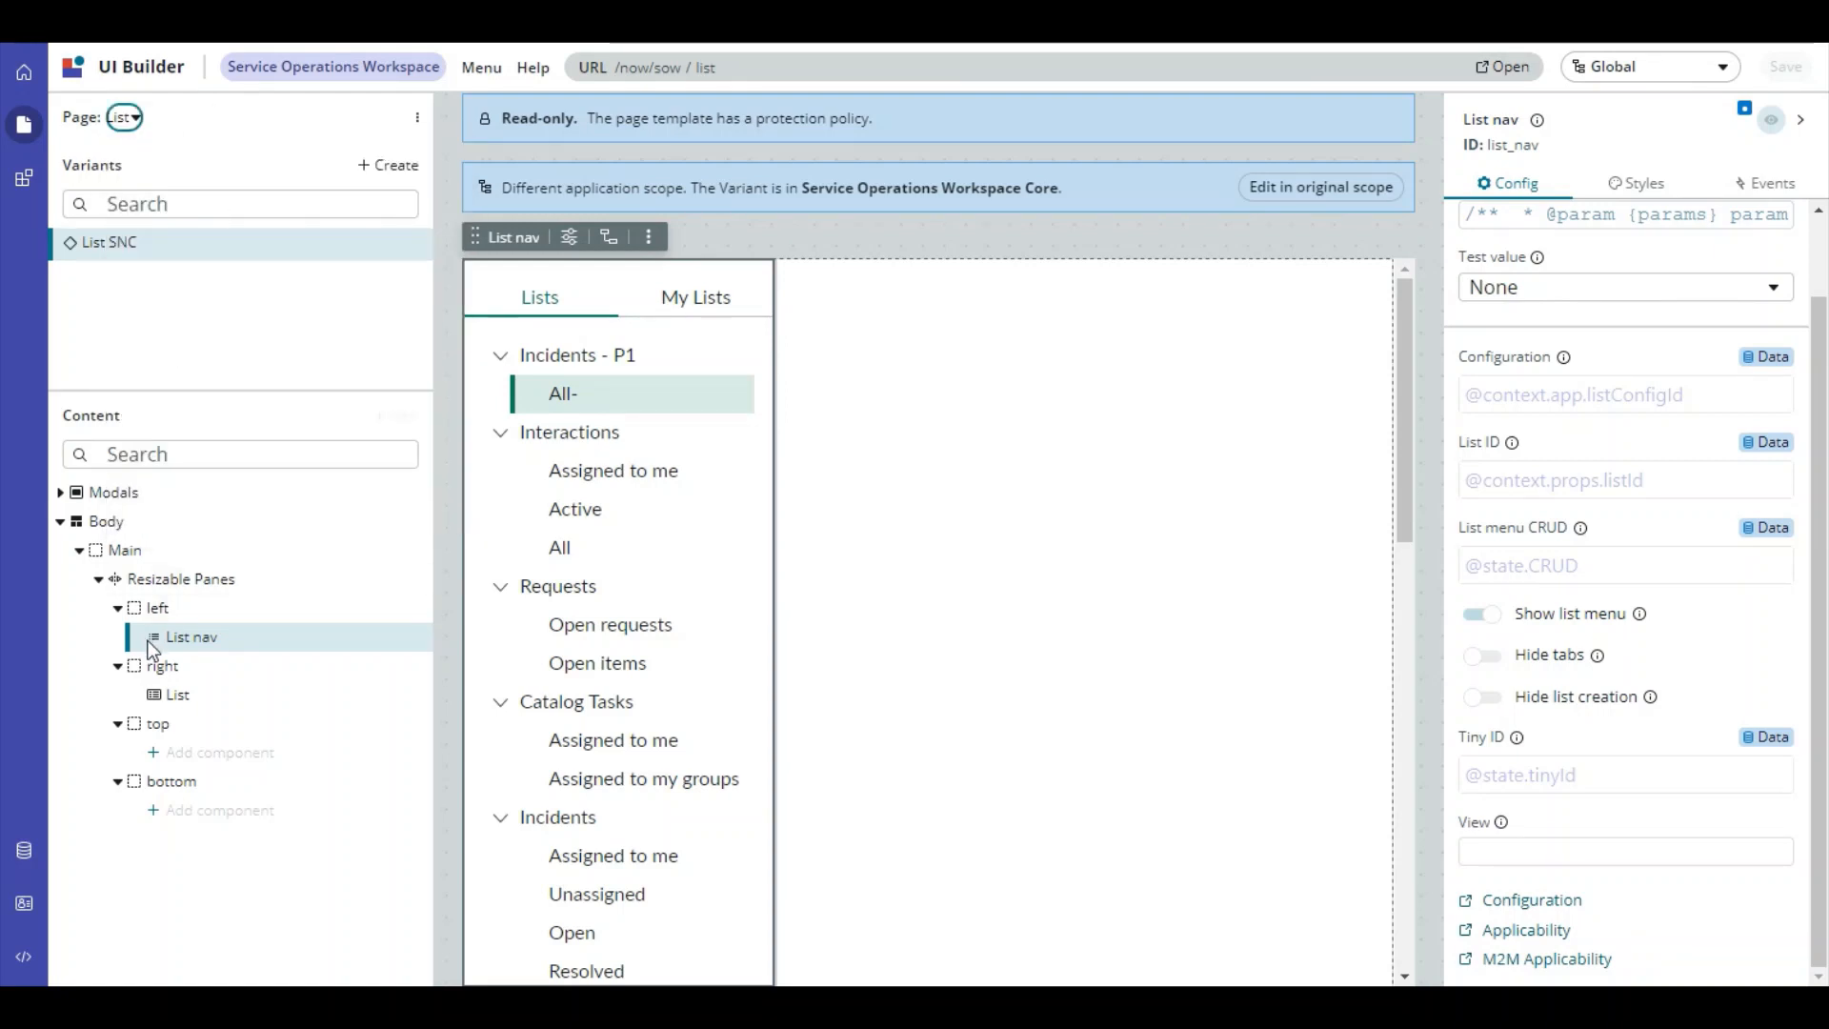
left_click(194, 643)
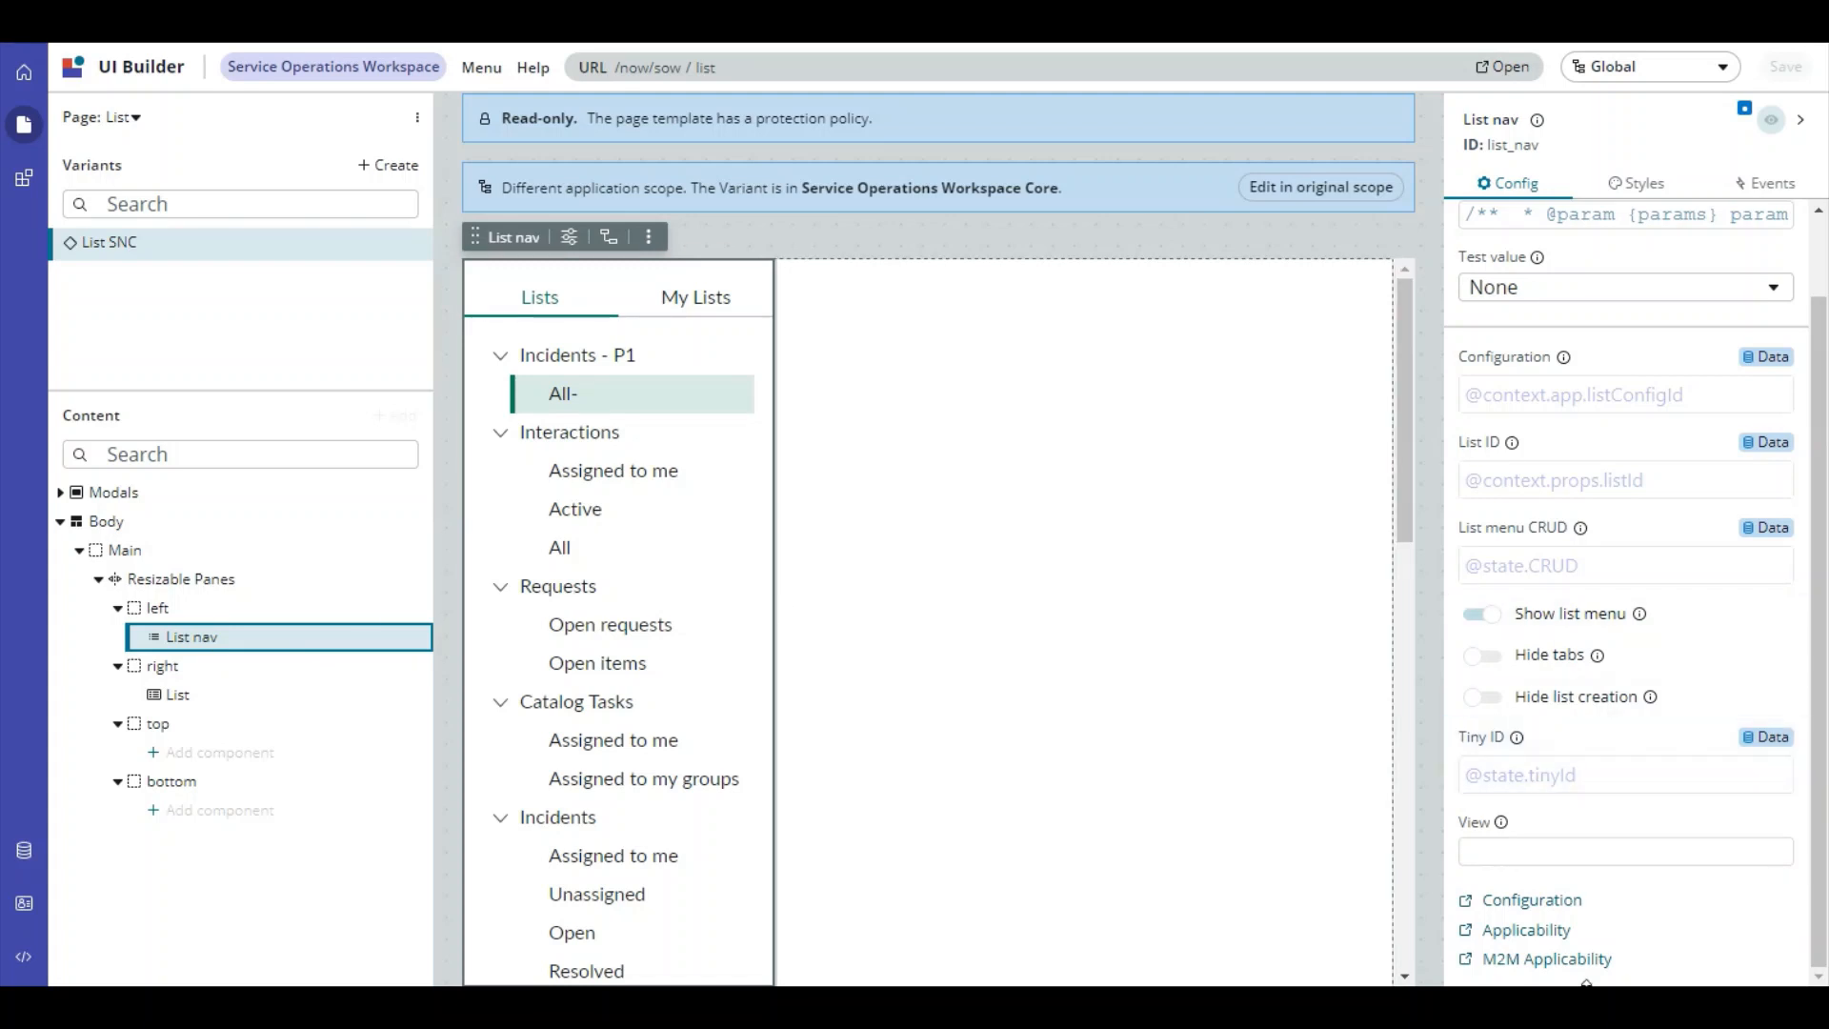
left_click(1561, 908)
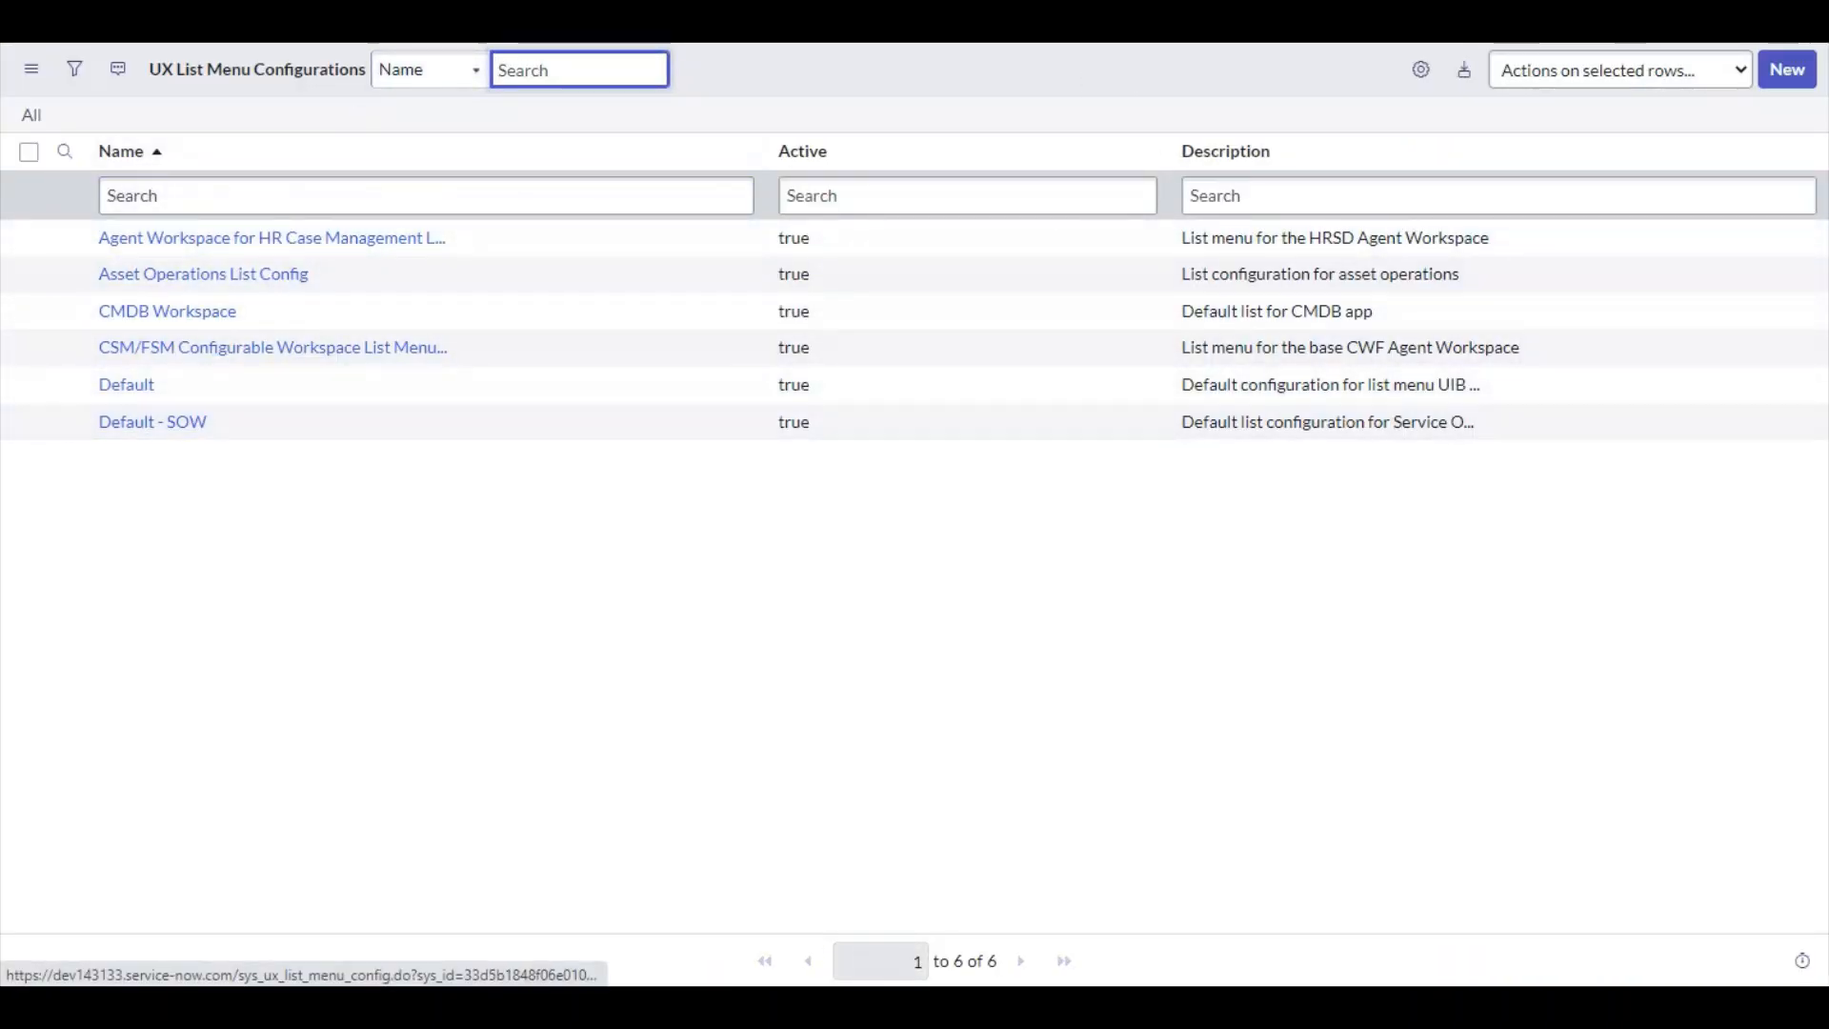
Open the Default - SOW configuration and review its UX List Categories and UX Lists
left_click(175, 425)
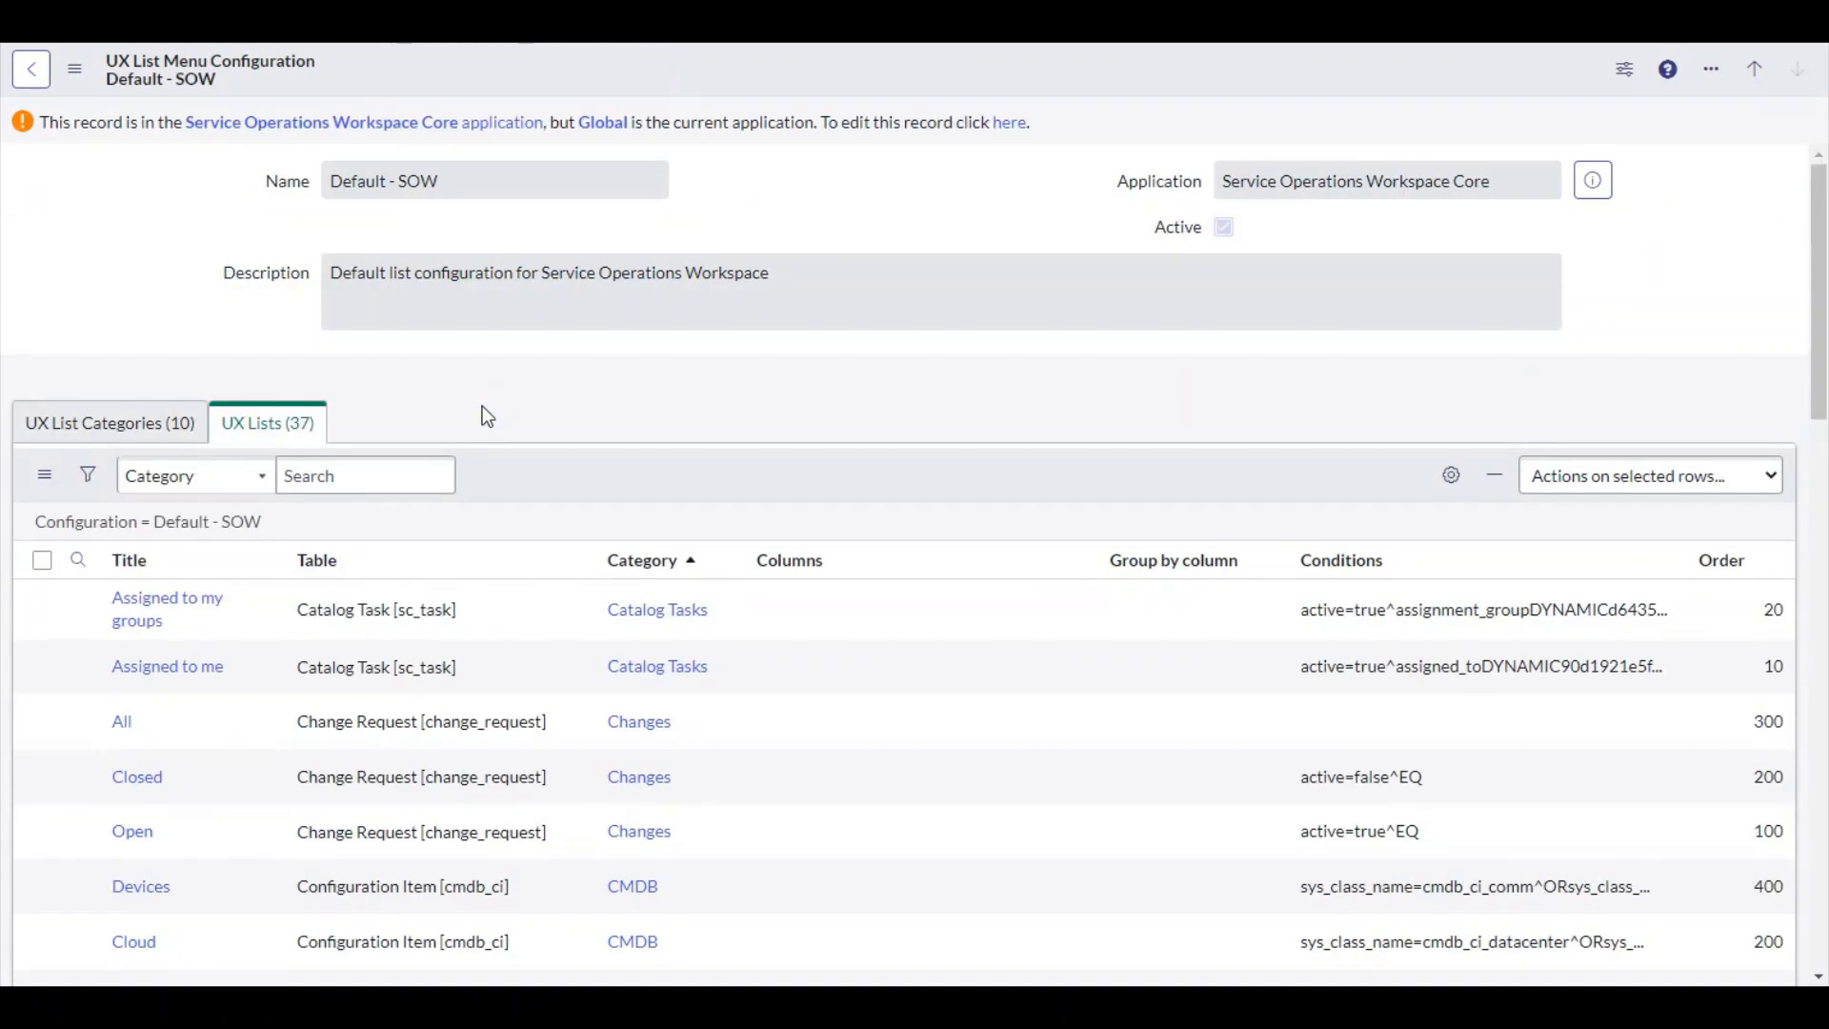
left_click(143, 422)
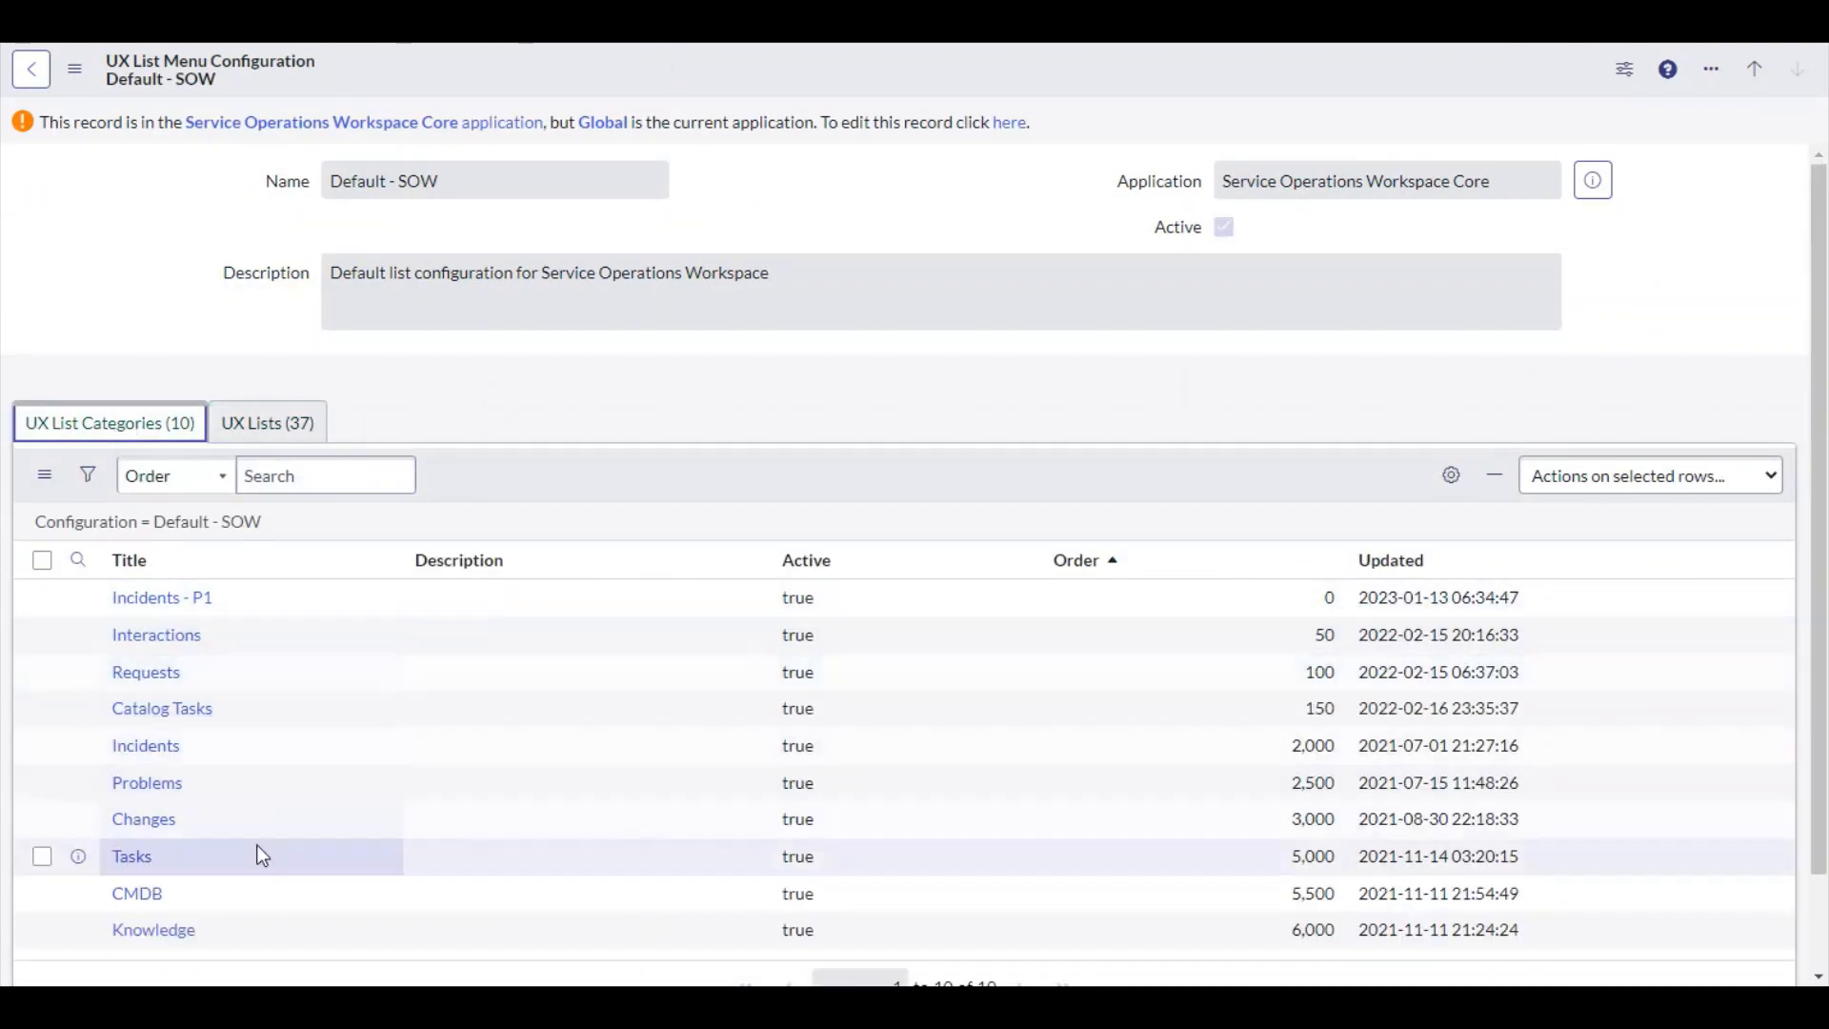
left_click(267, 422)
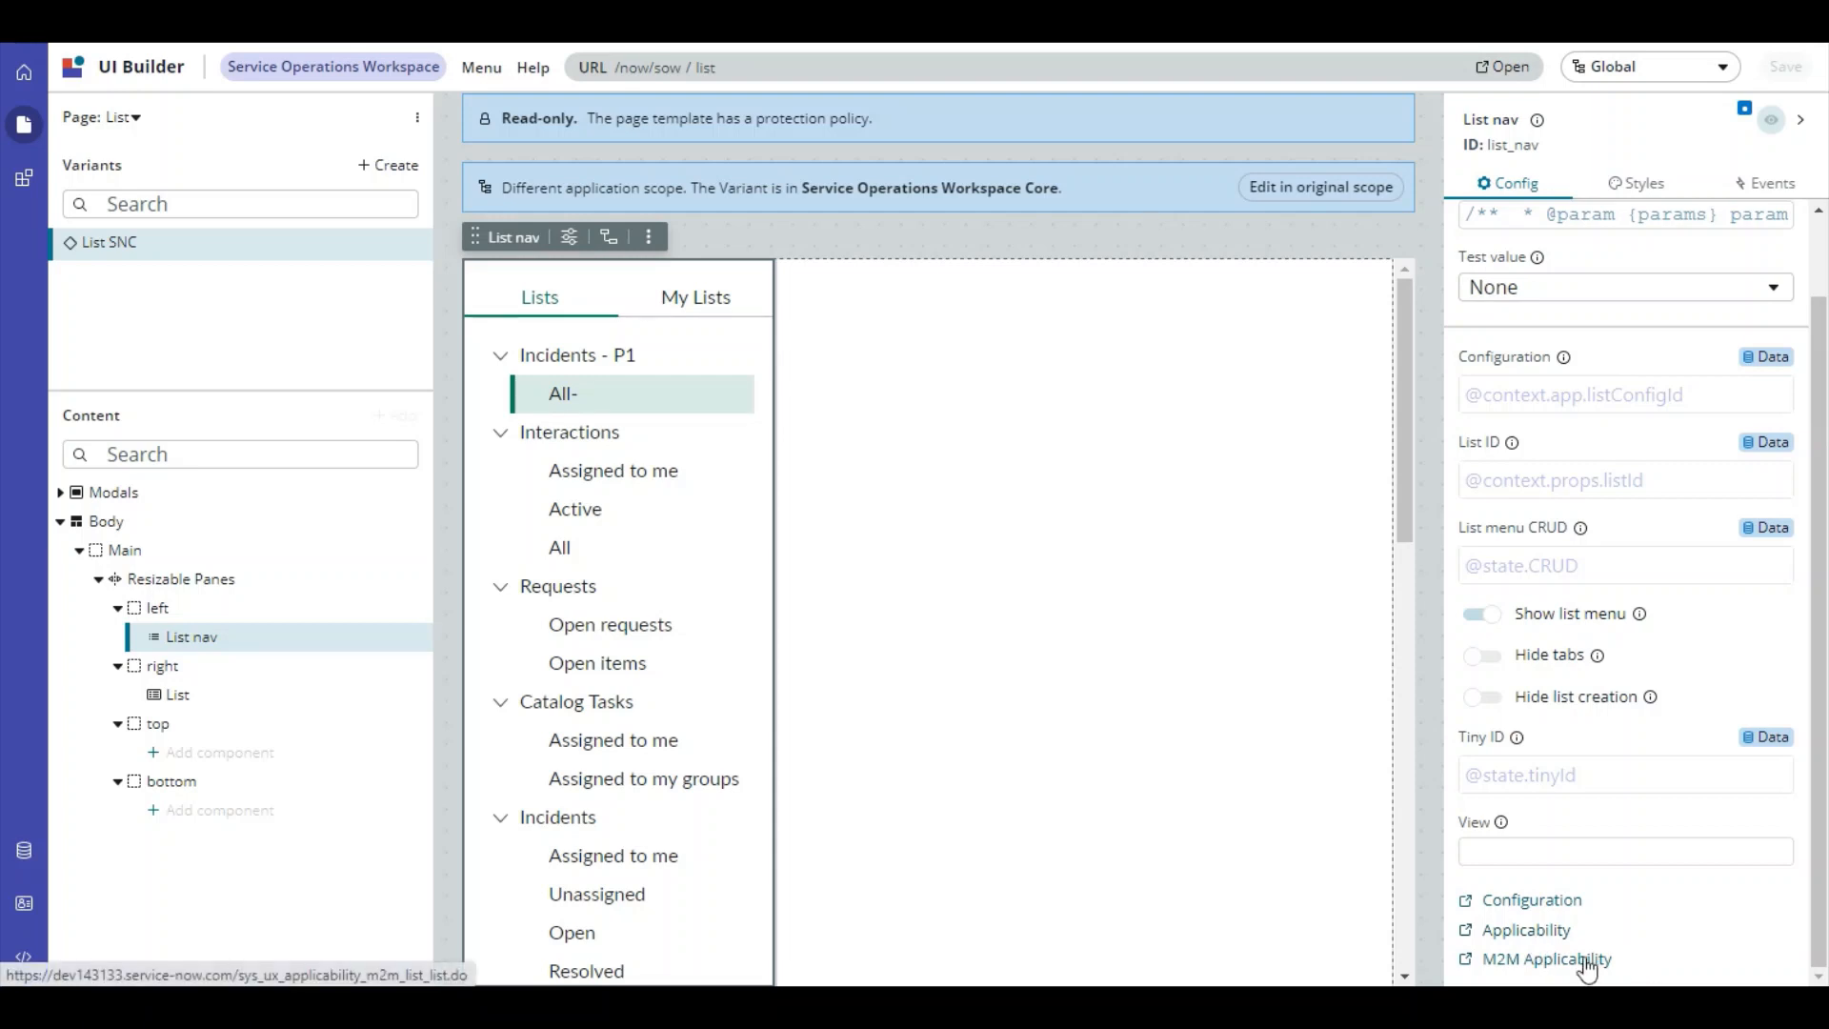
Open M2M Applicability, start a new List Applicability record and open its List lookup
left_click(1543, 962)
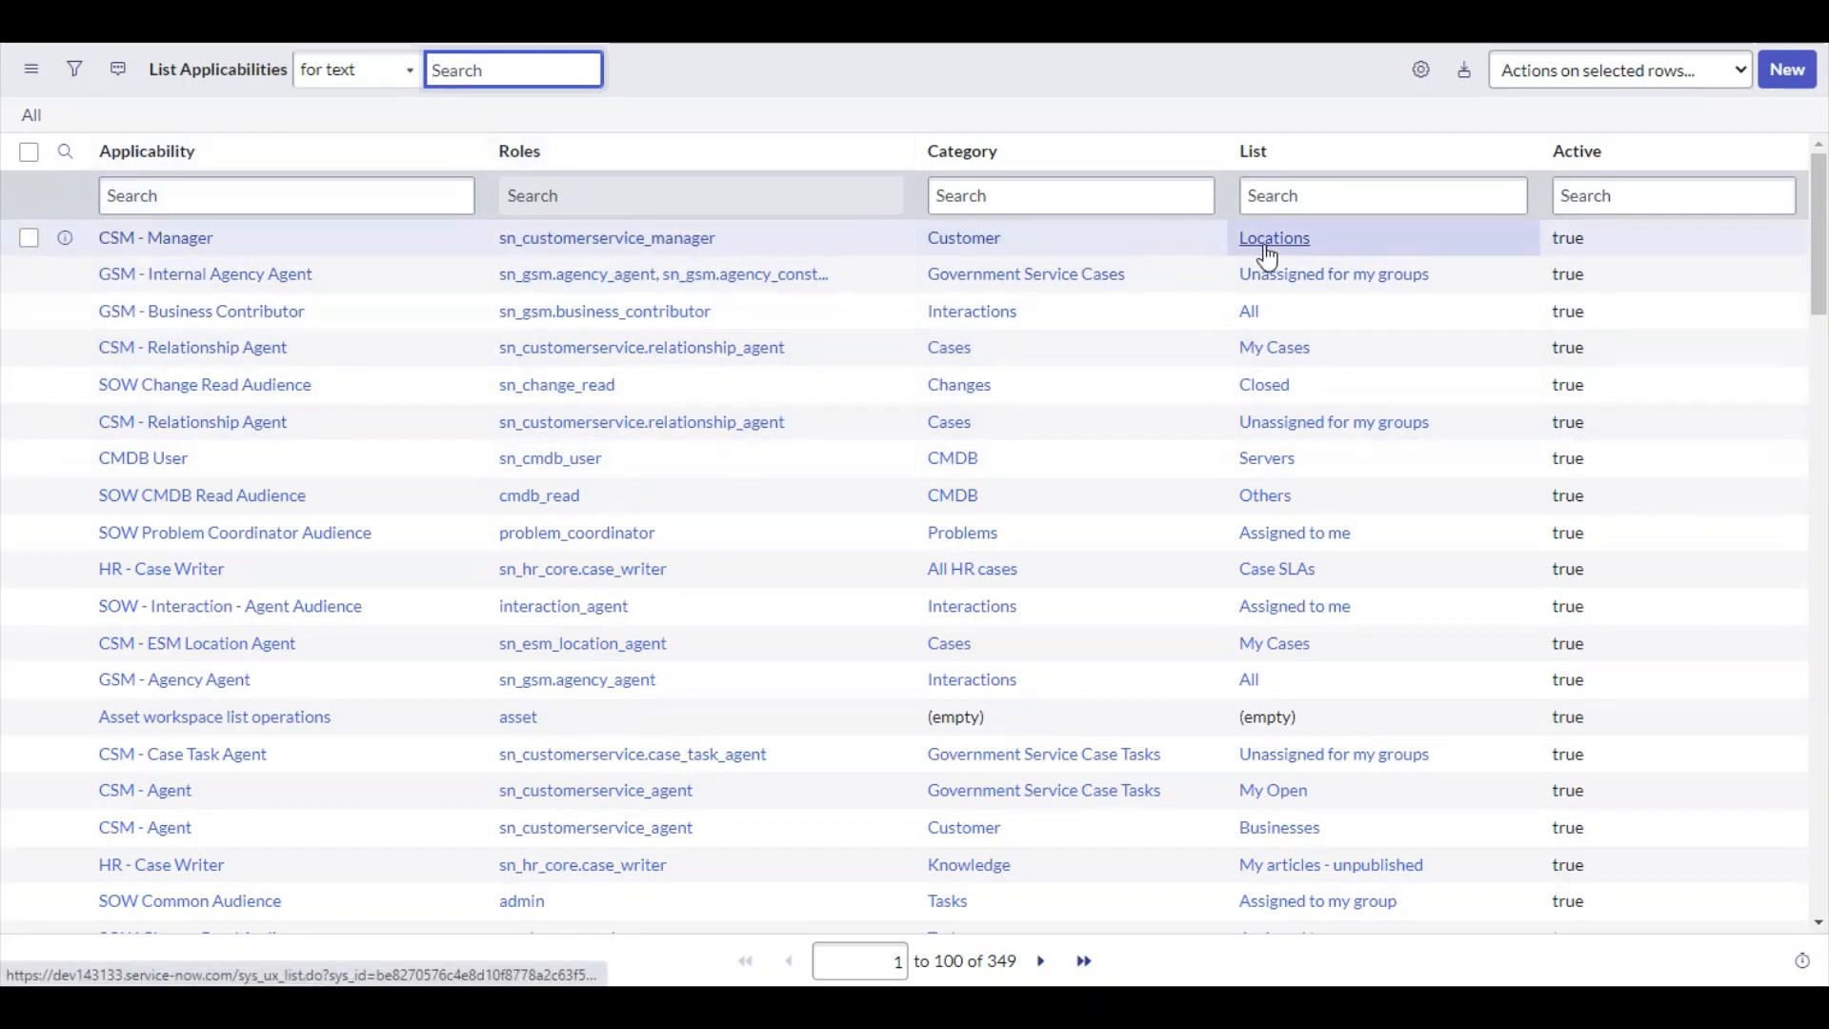
left_click(1792, 84)
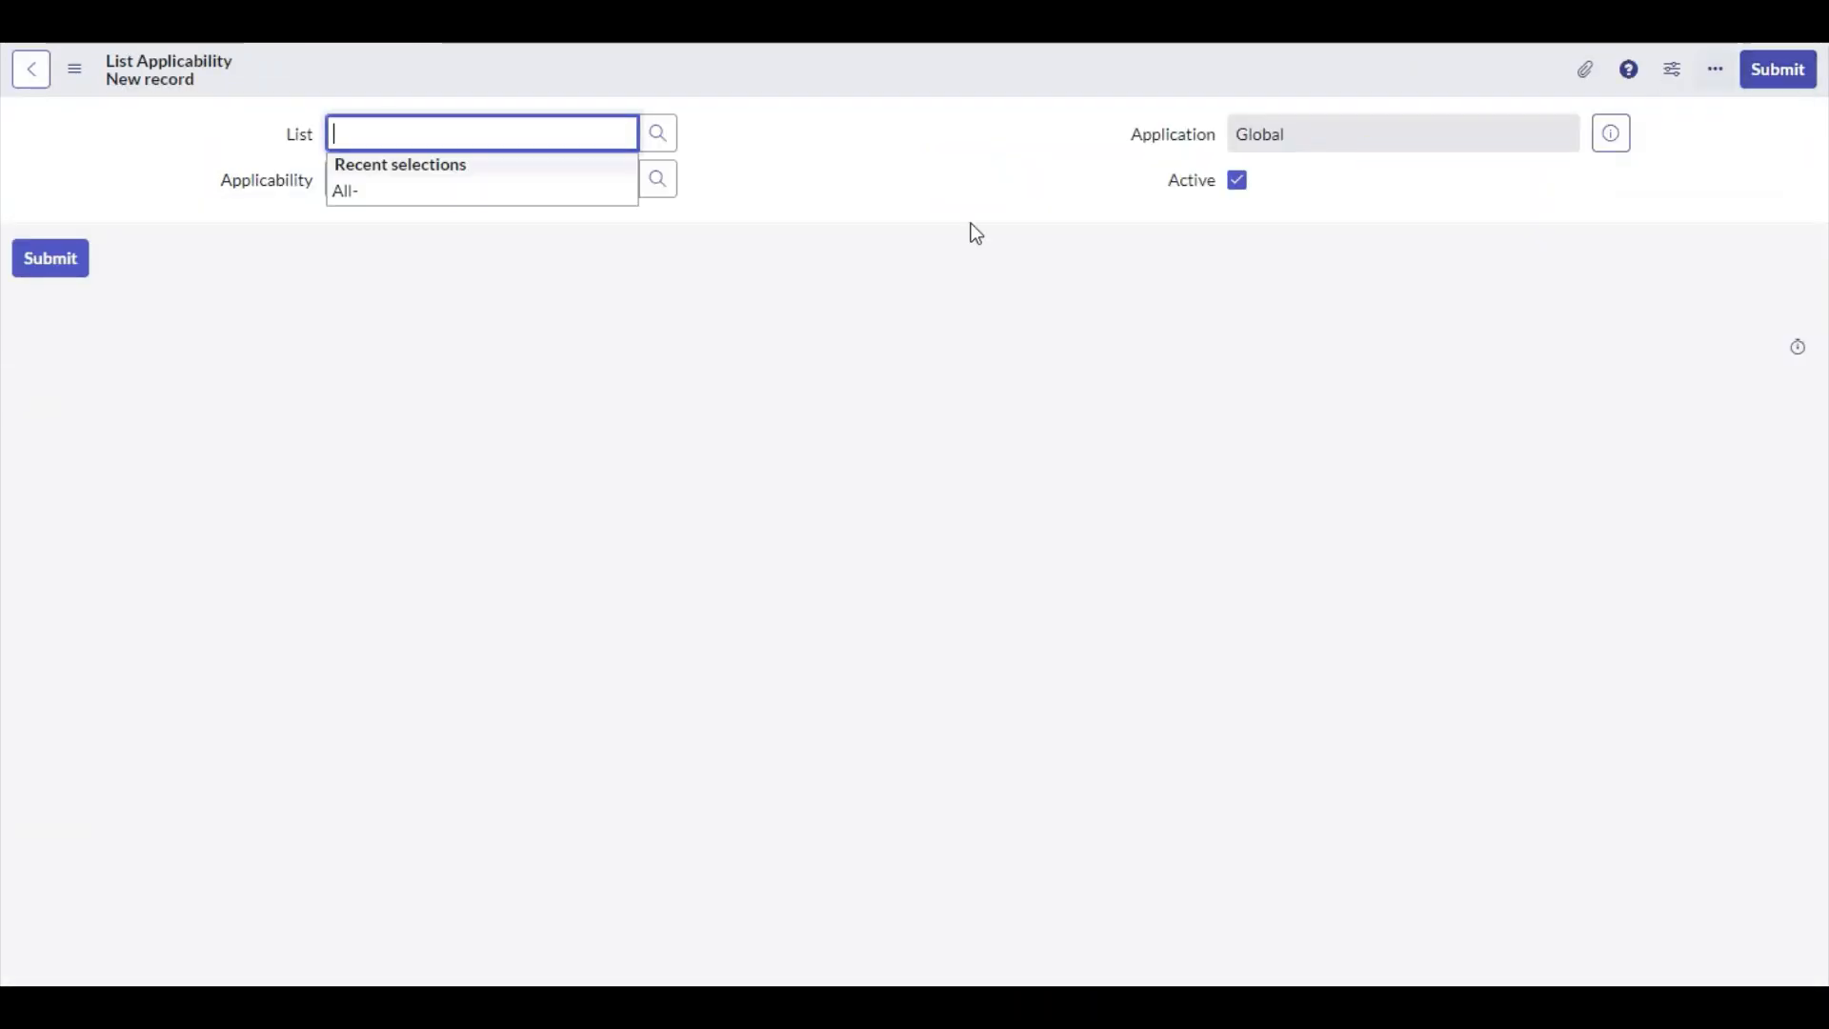
left_click(785, 121)
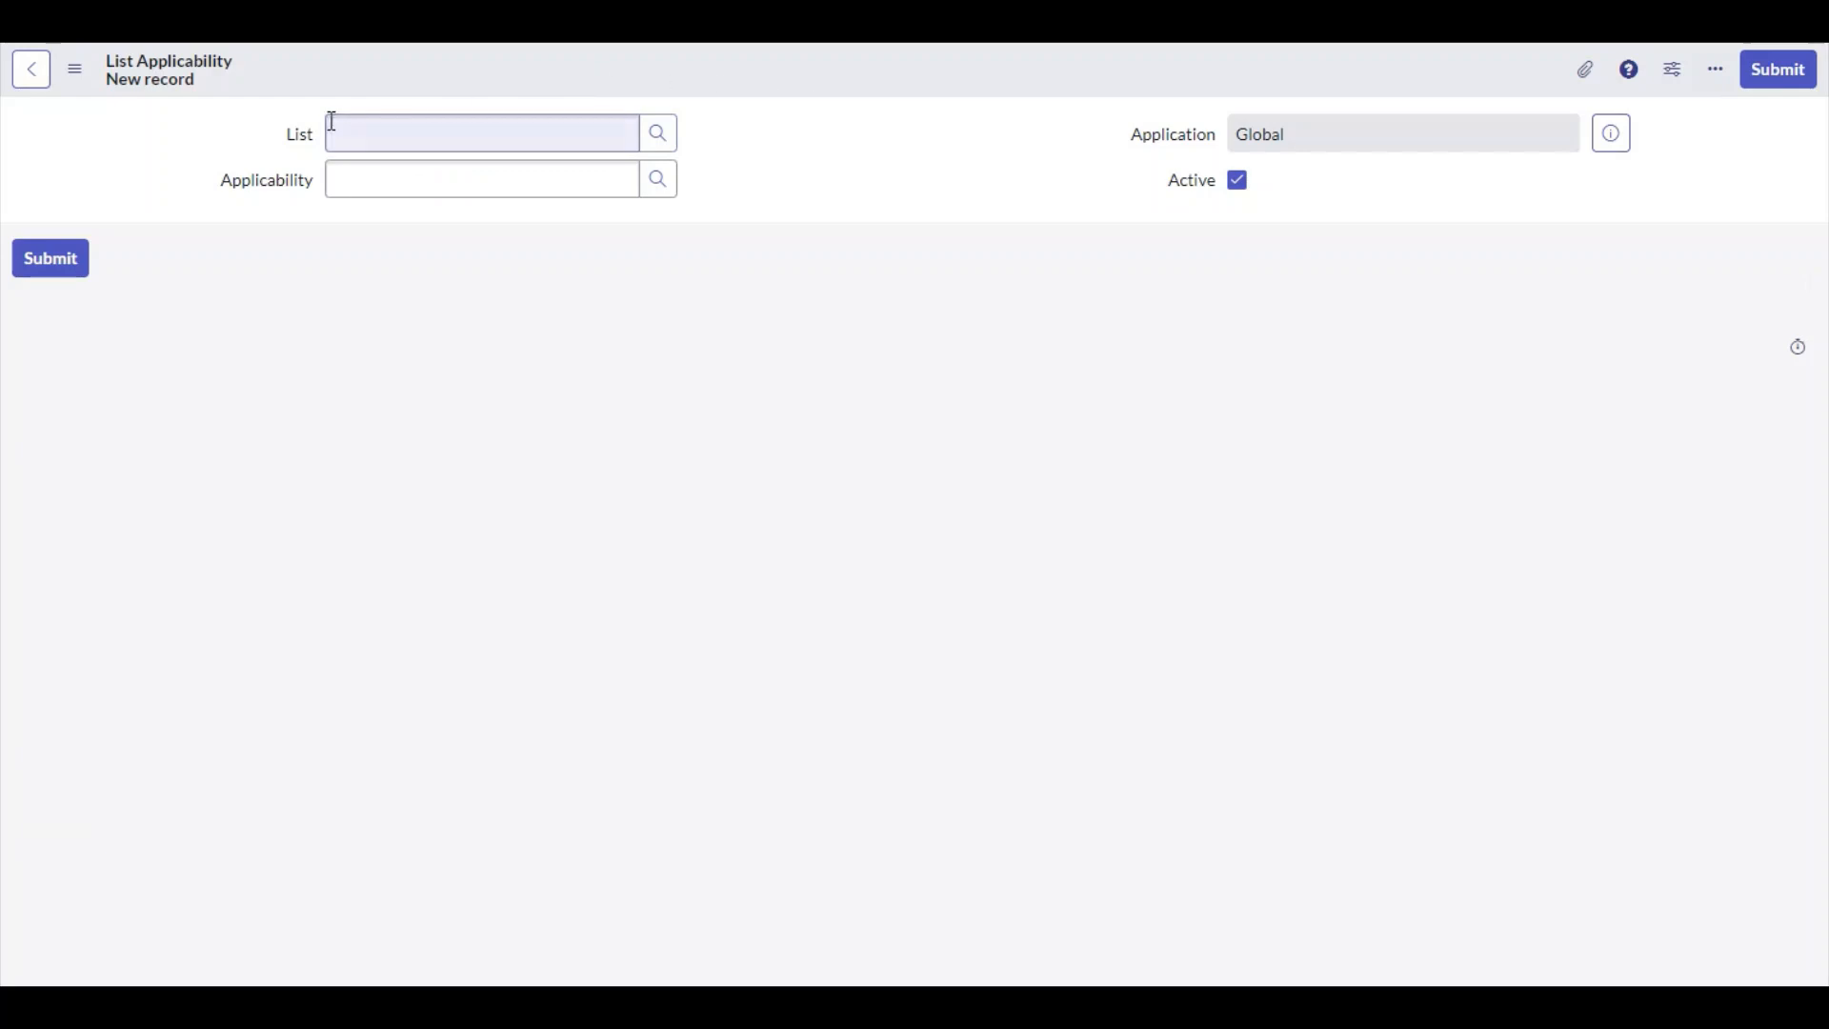
left_click(665, 140)
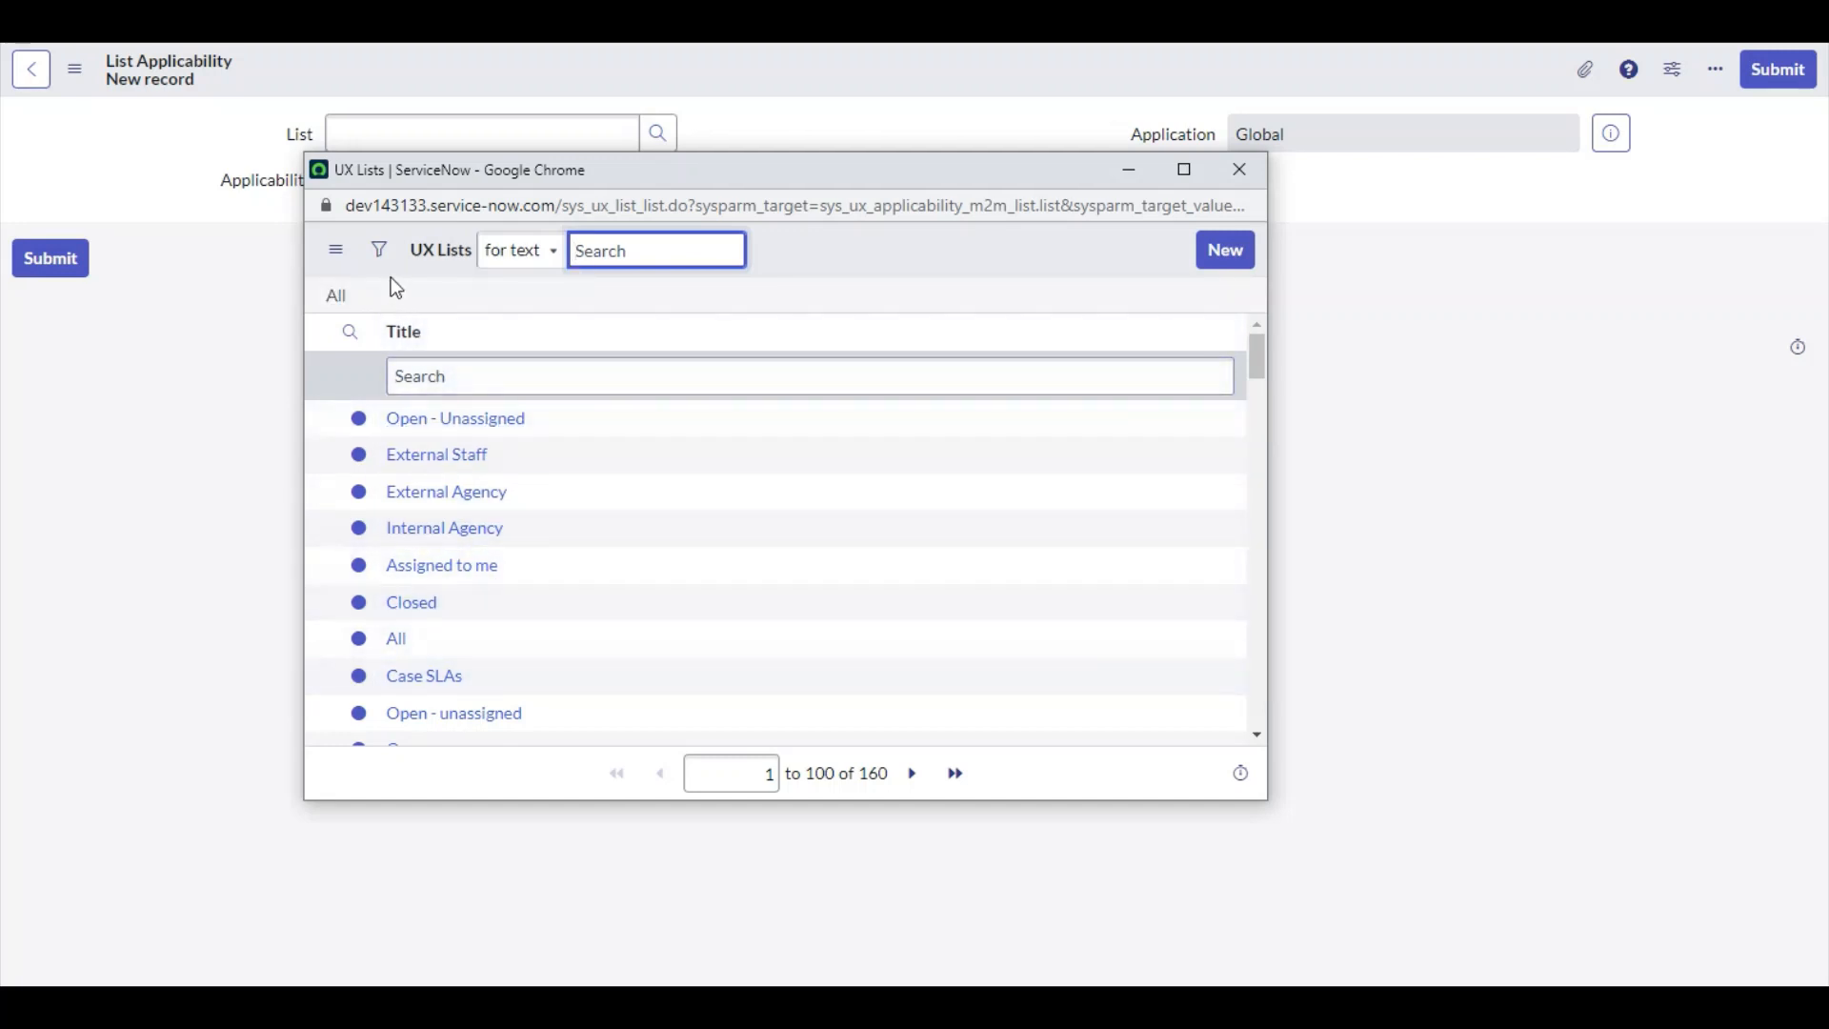
Open the column layout configuration of the UX Lists lookup from the Title column
left_click(380, 250)
left_click(379, 250)
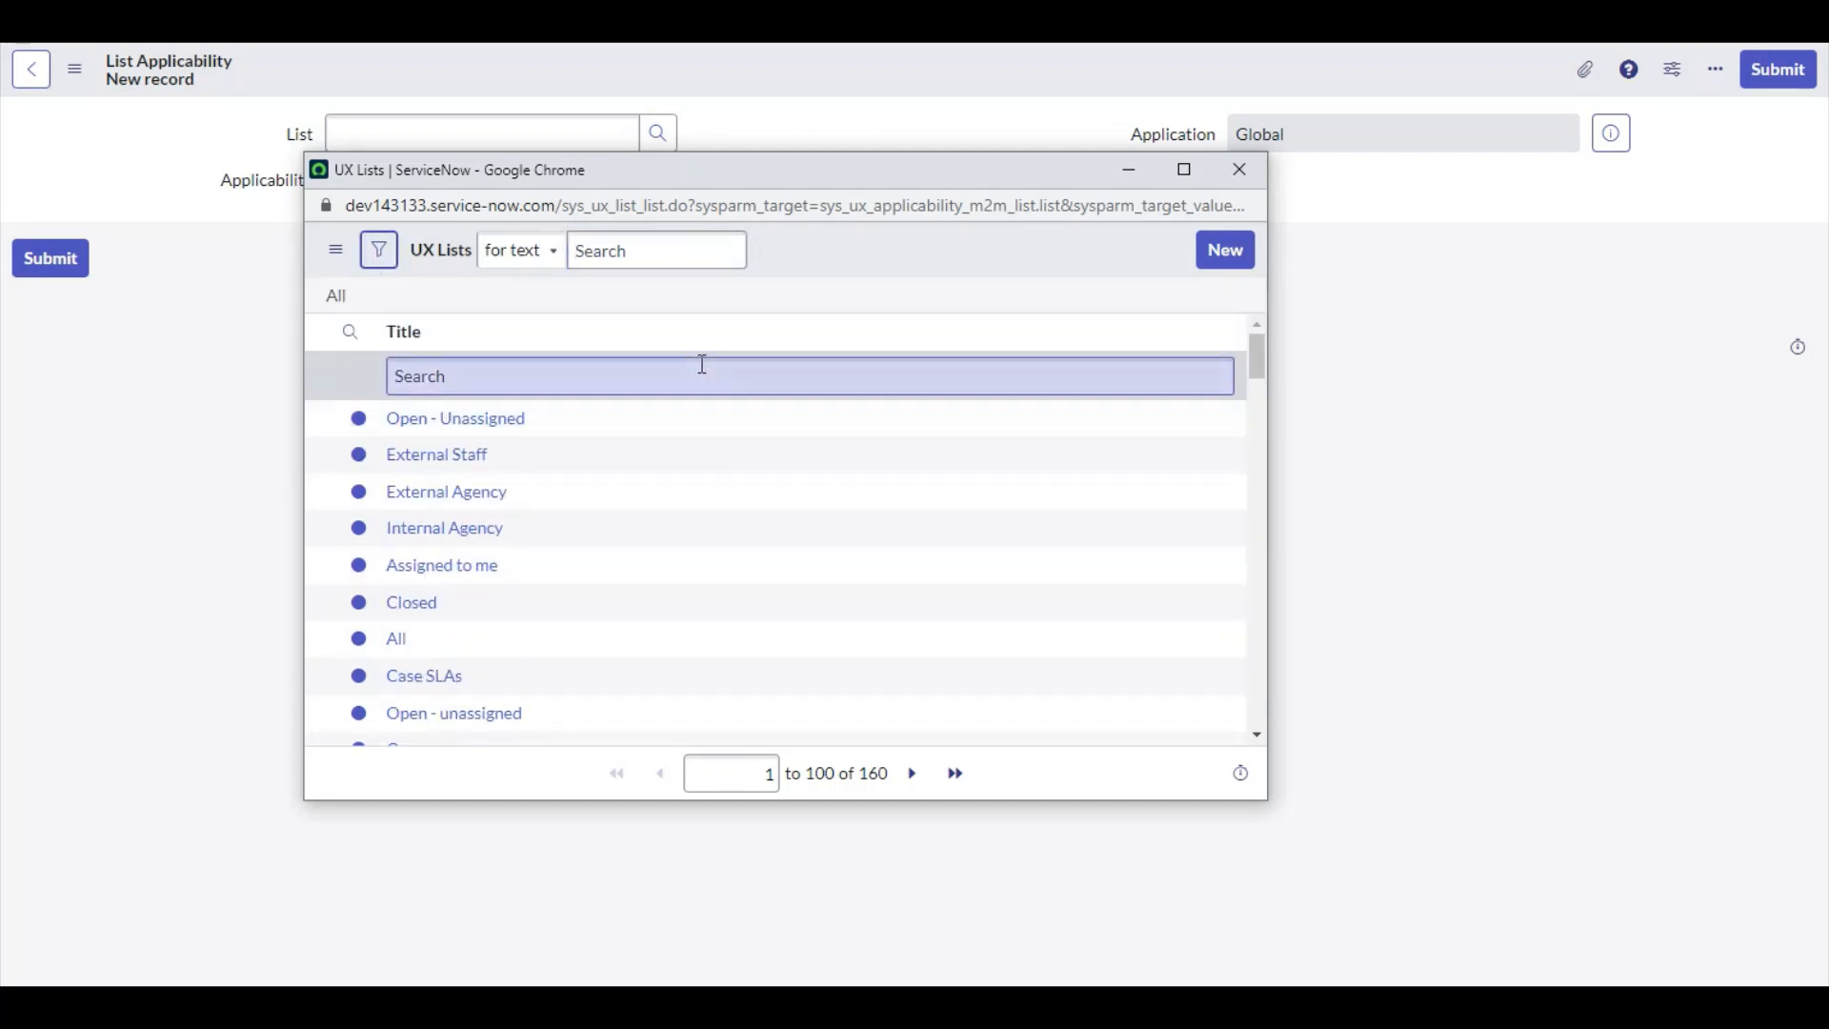
right_click(420, 351)
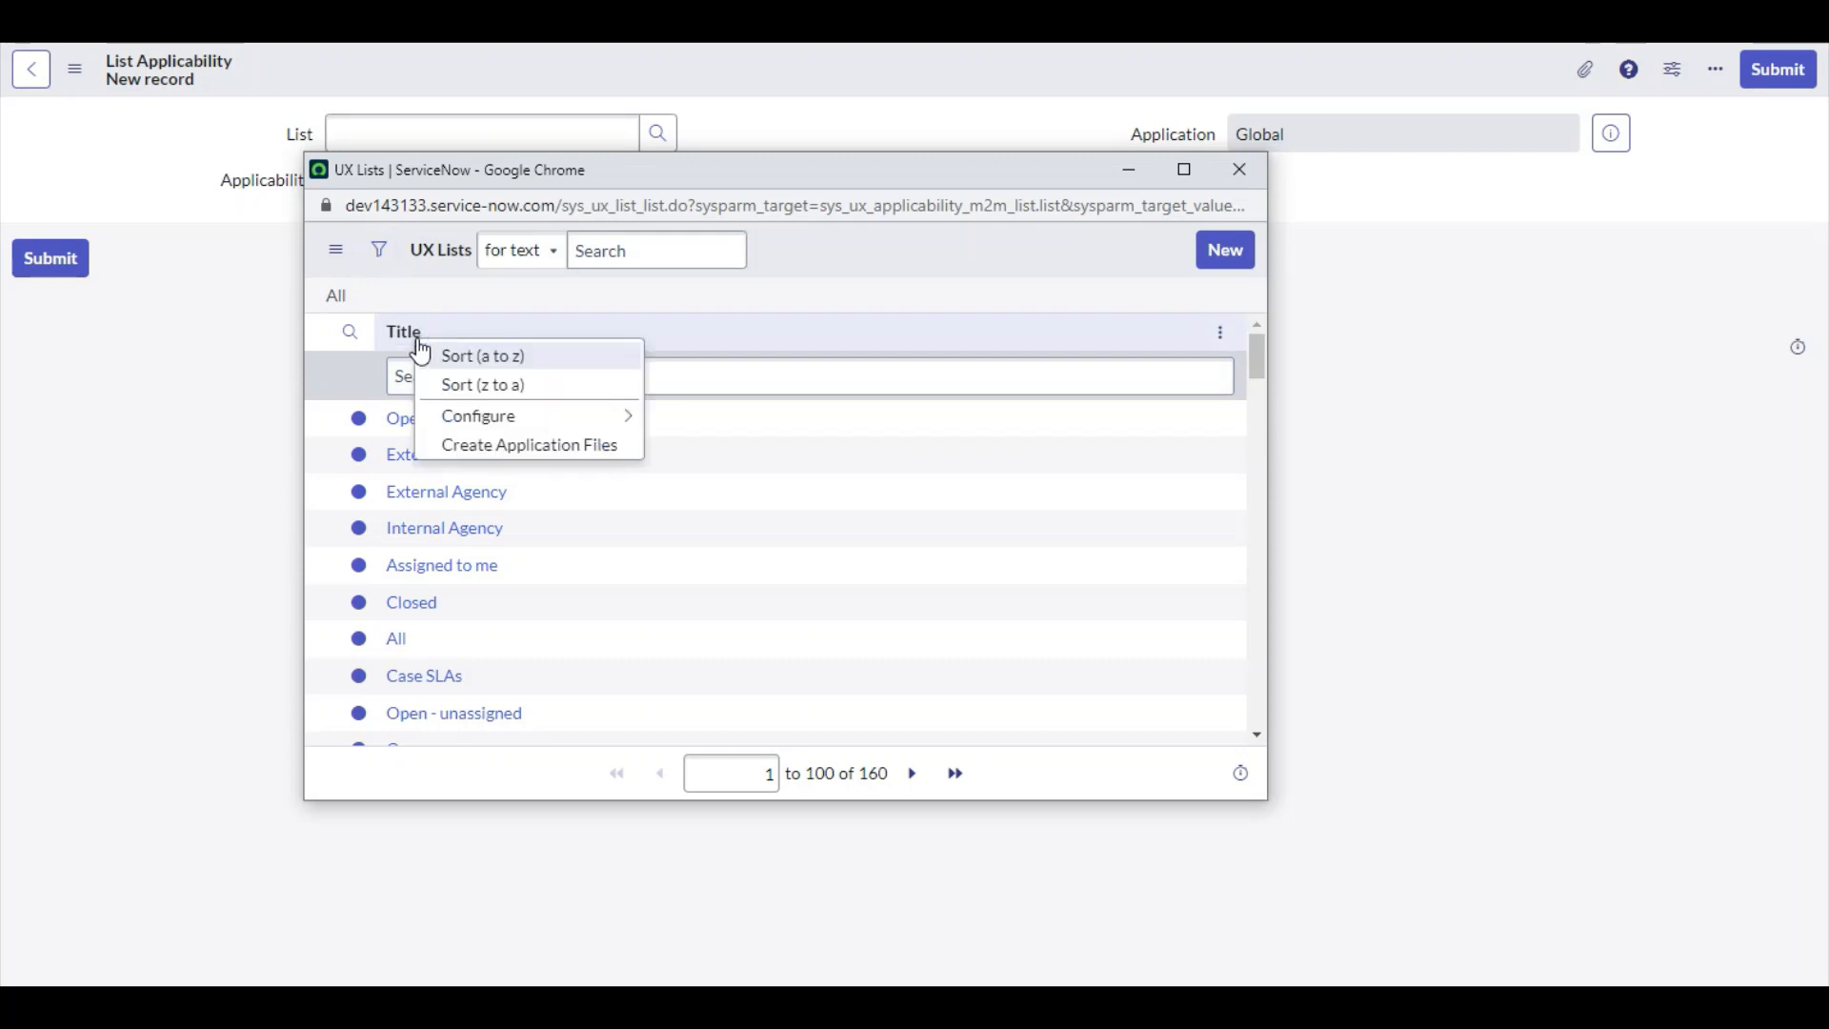
mouse_move(518, 417)
left_click(714, 420)
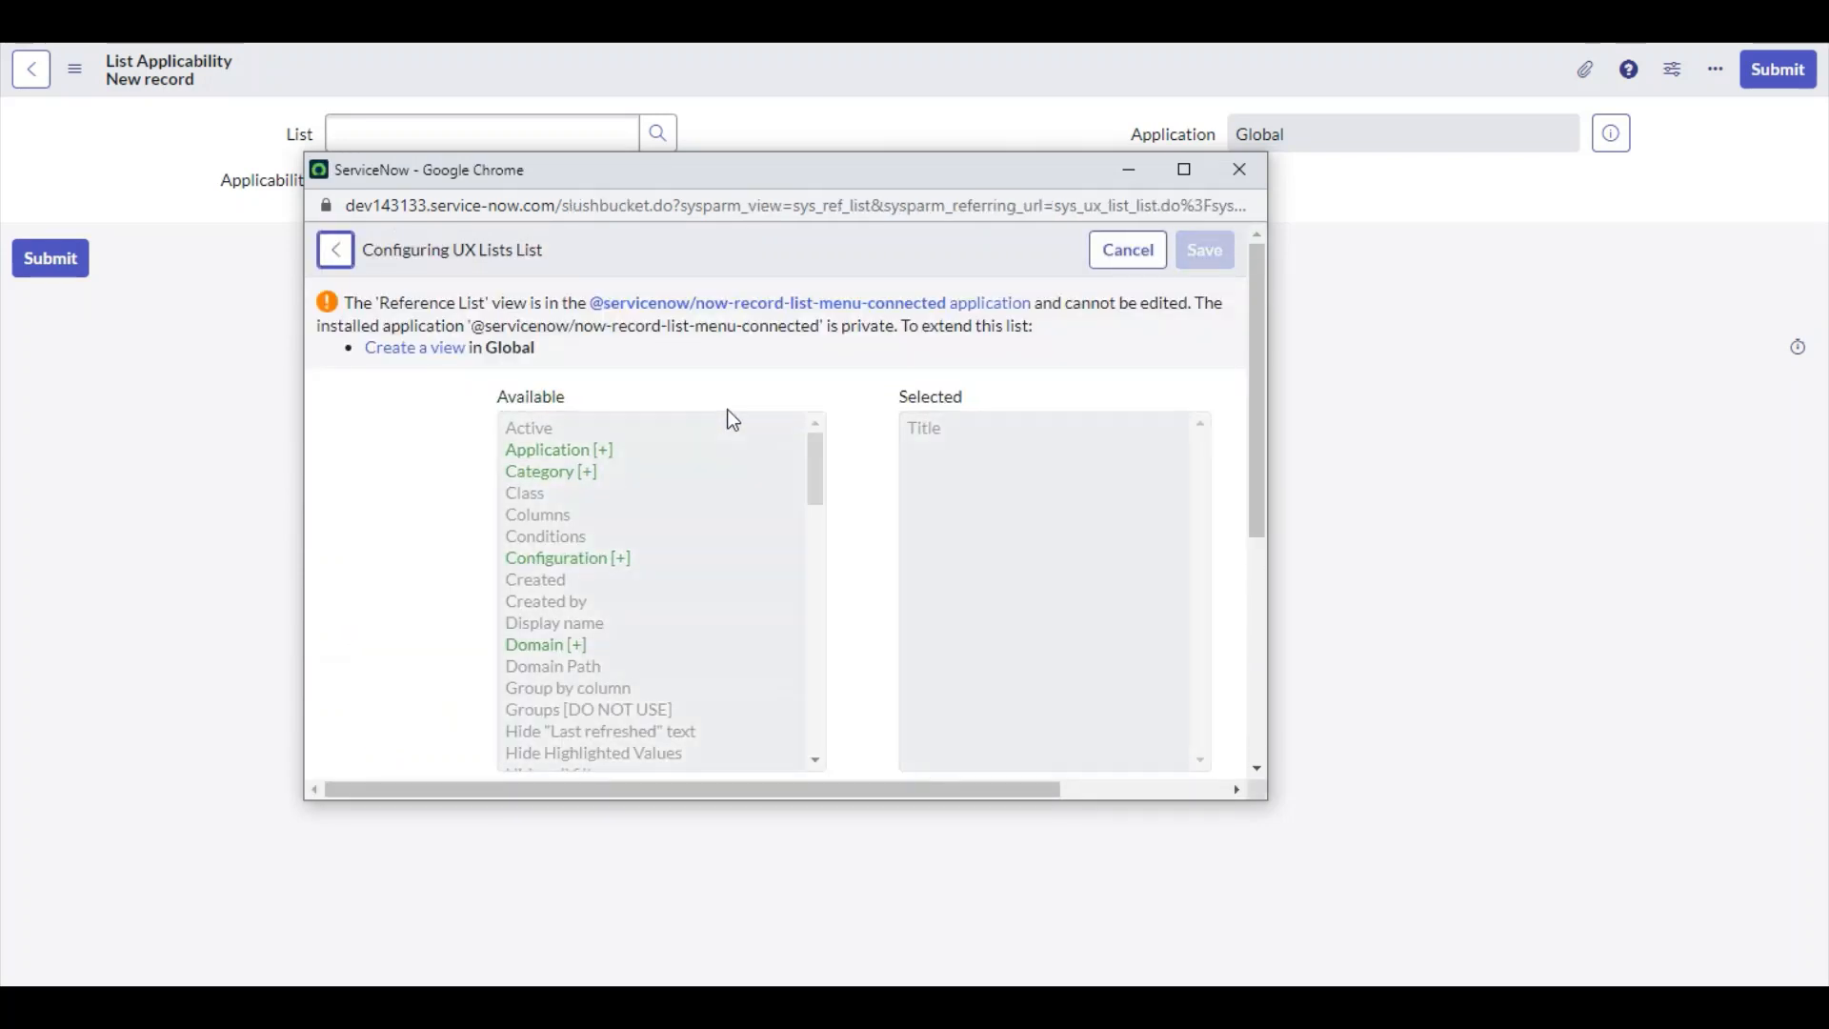
scroll(766, 400, "down", 3)
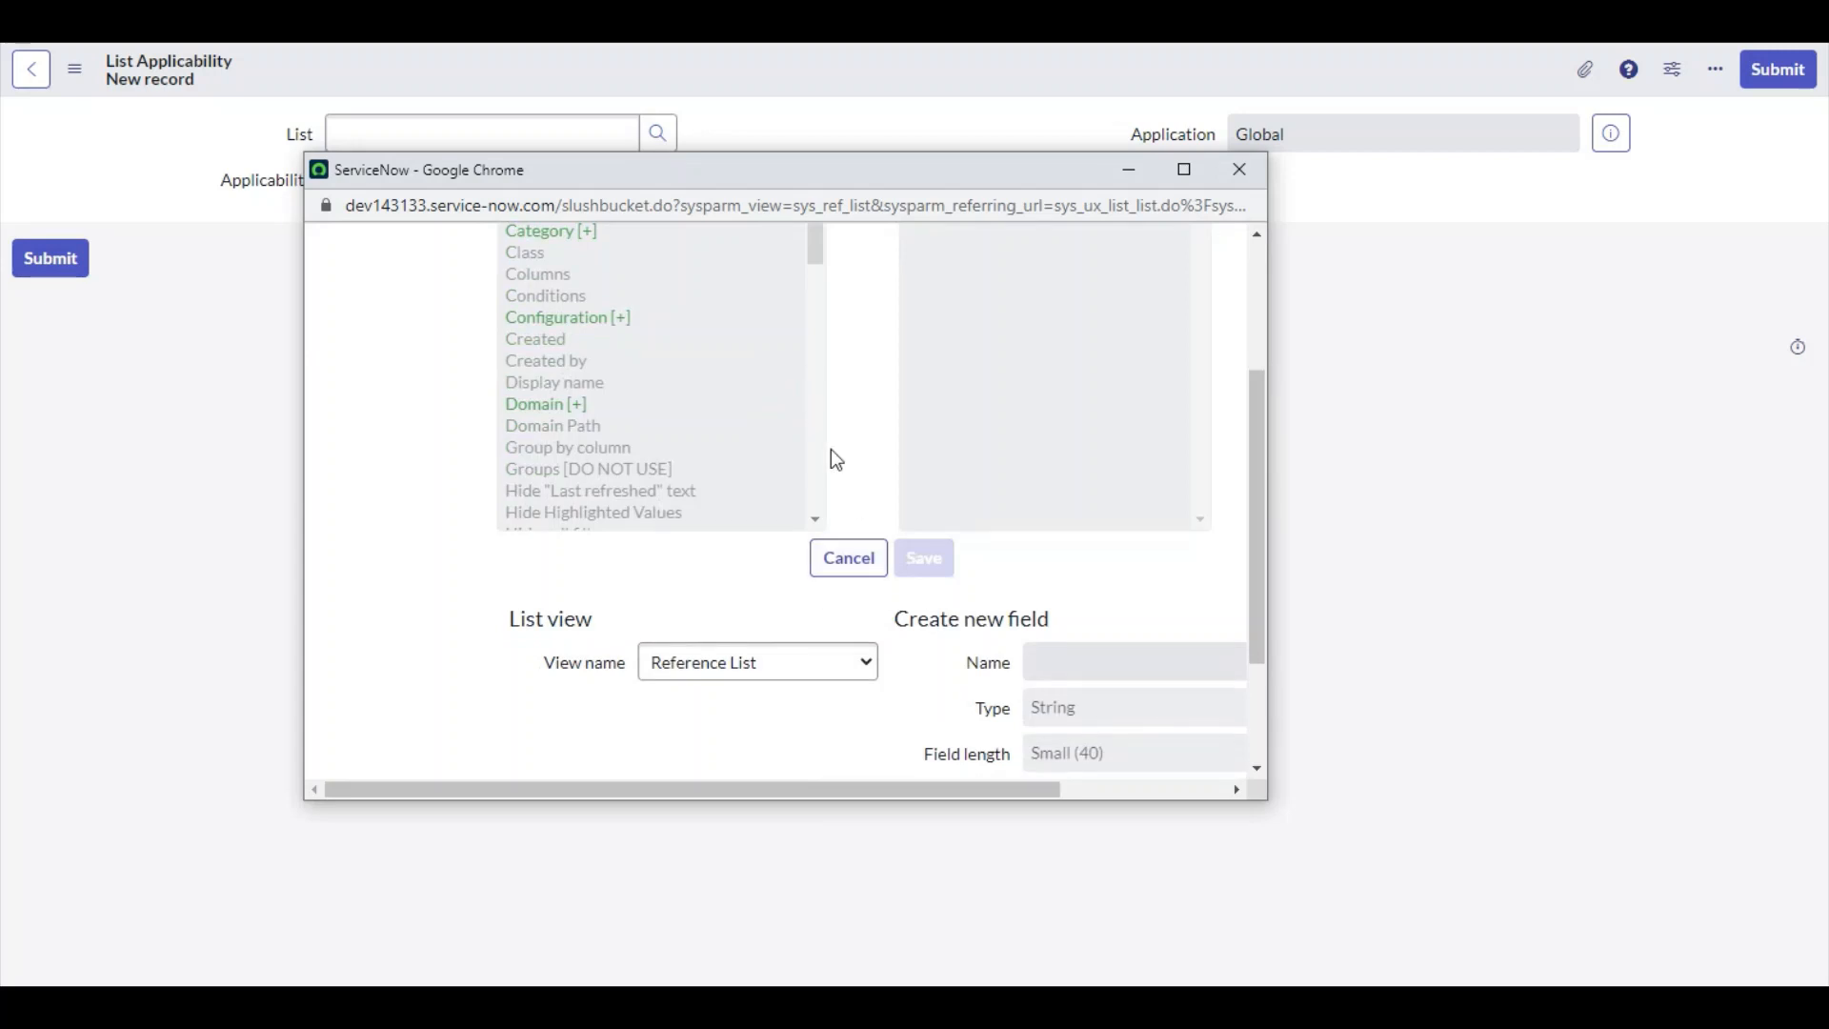
scroll(836, 460, "up", 3)
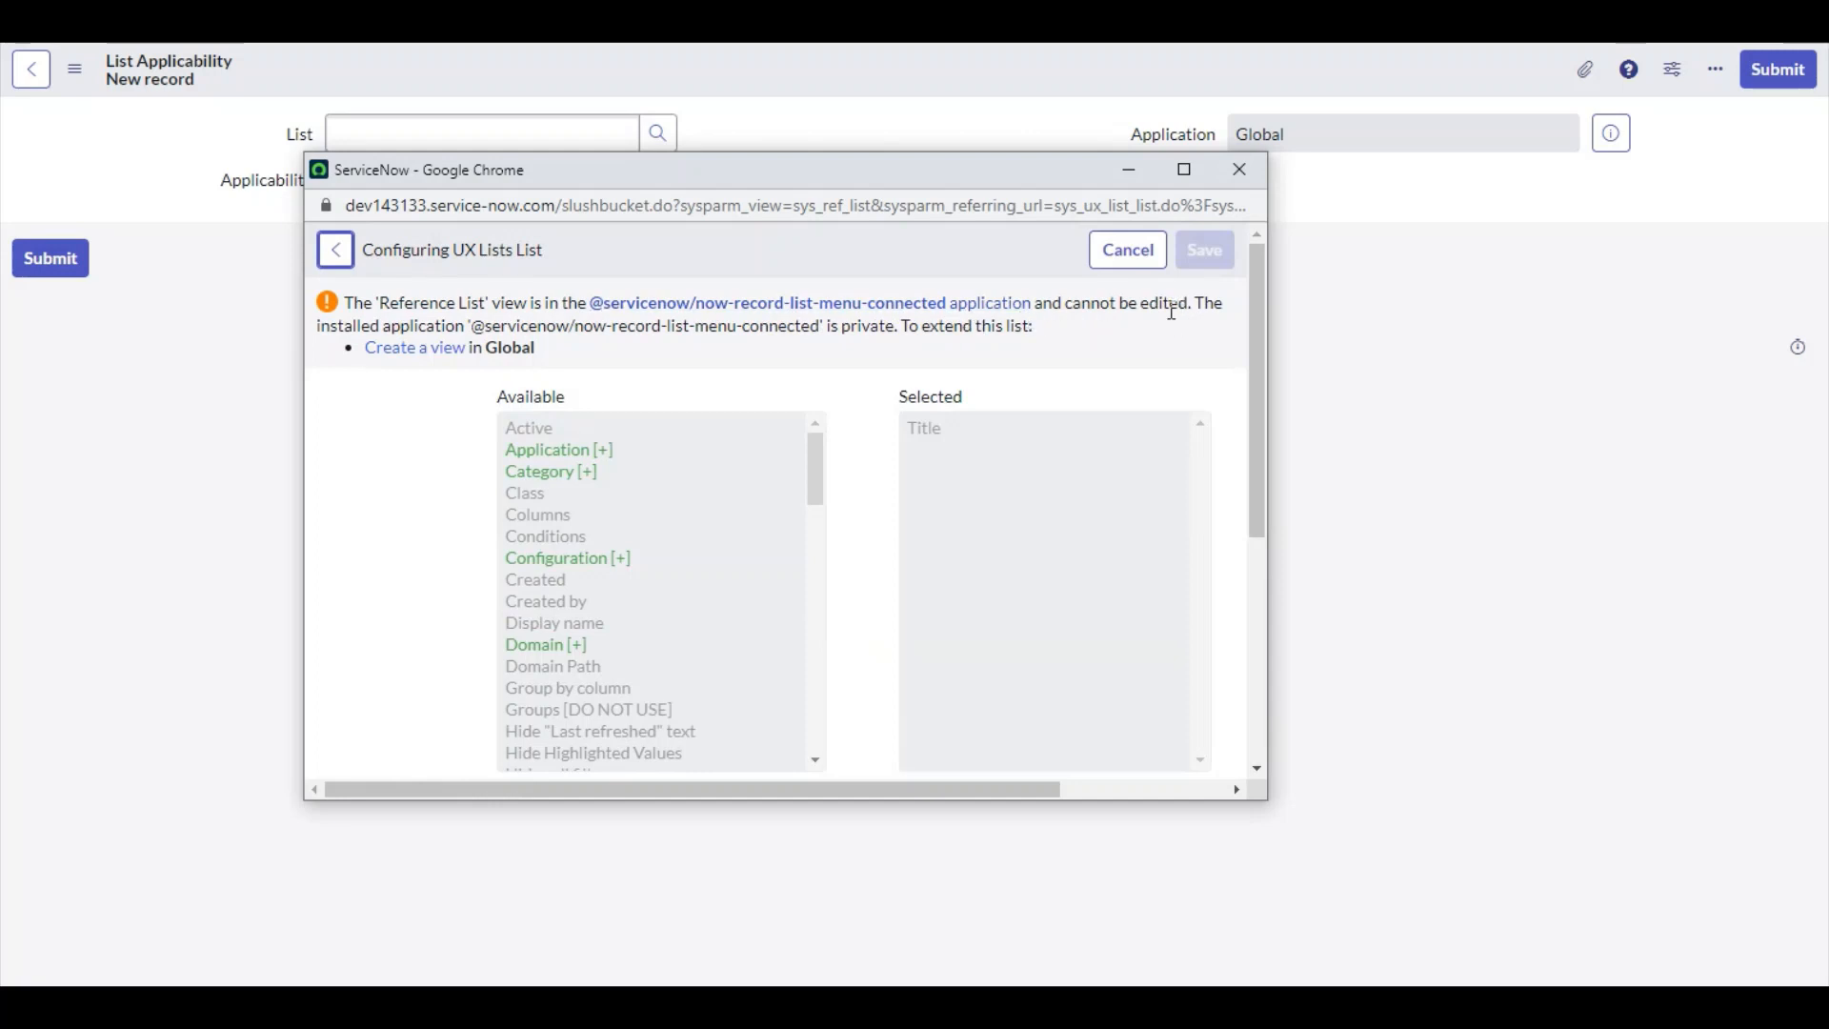
Create a view named test and add Category to its selected columns
left_click(417, 349)
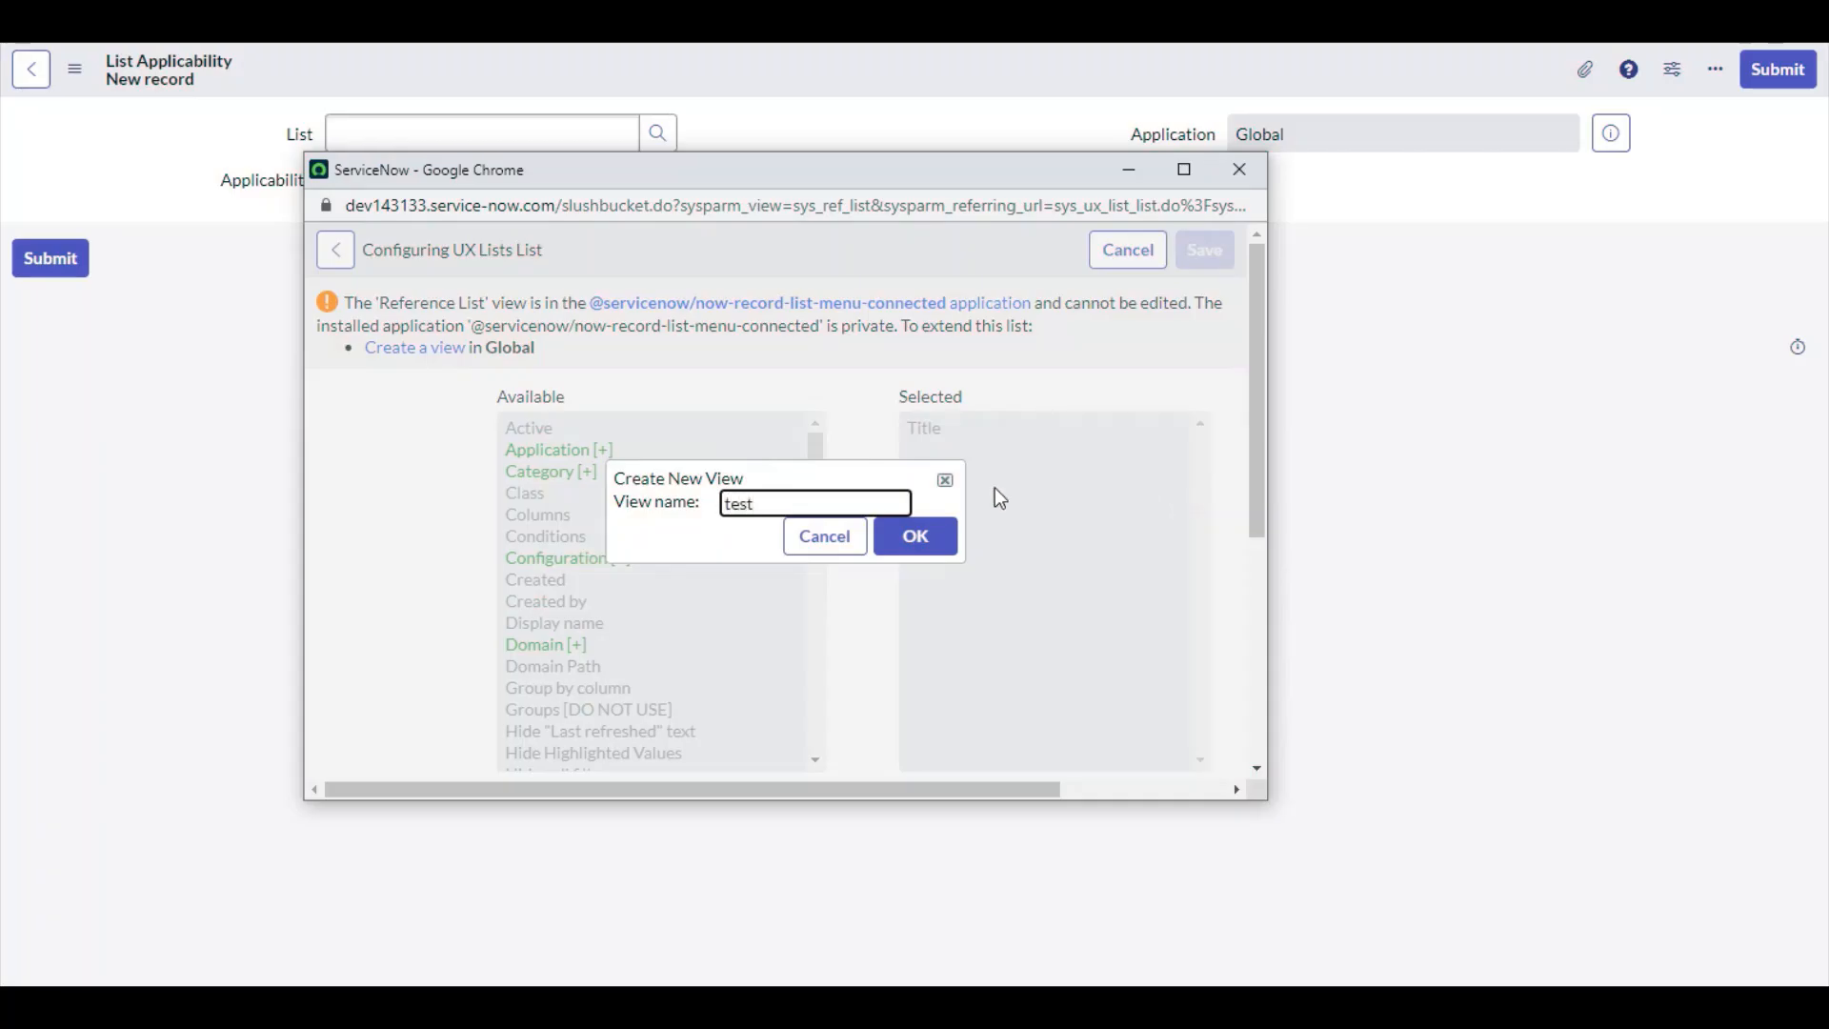
left_click(913, 530)
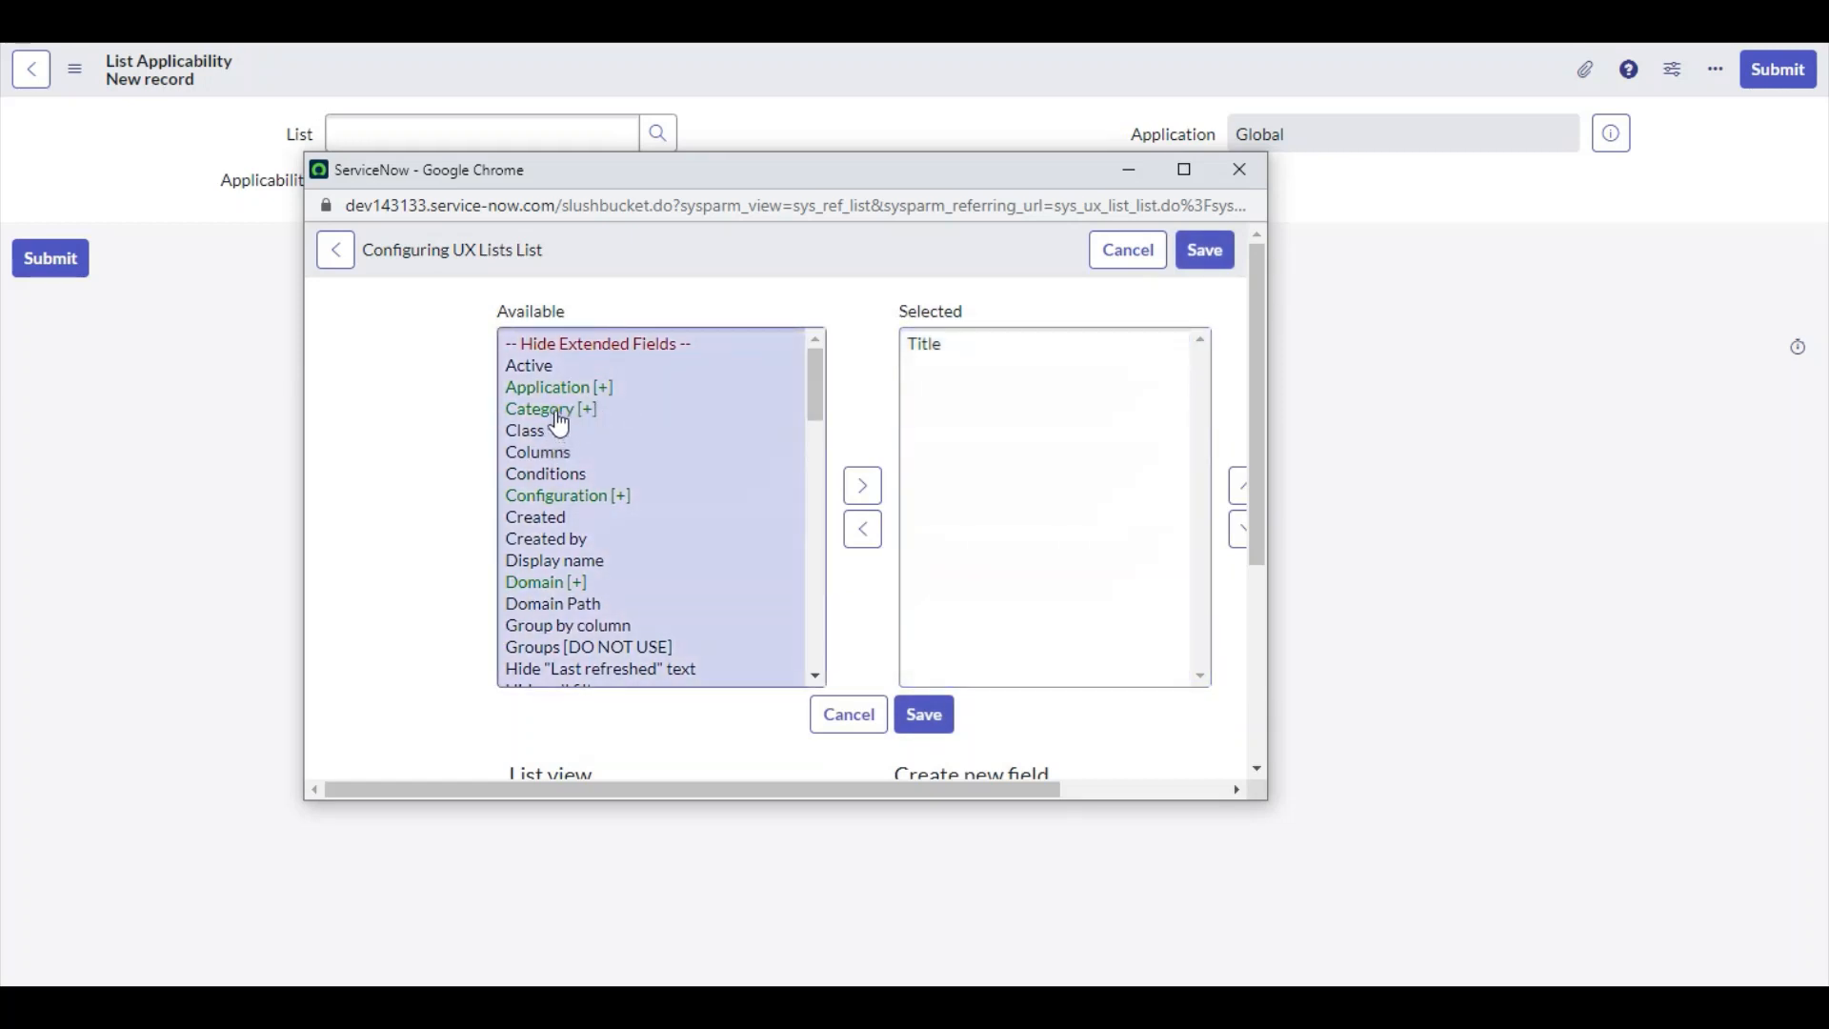
left_click(562, 412)
left_click(863, 507)
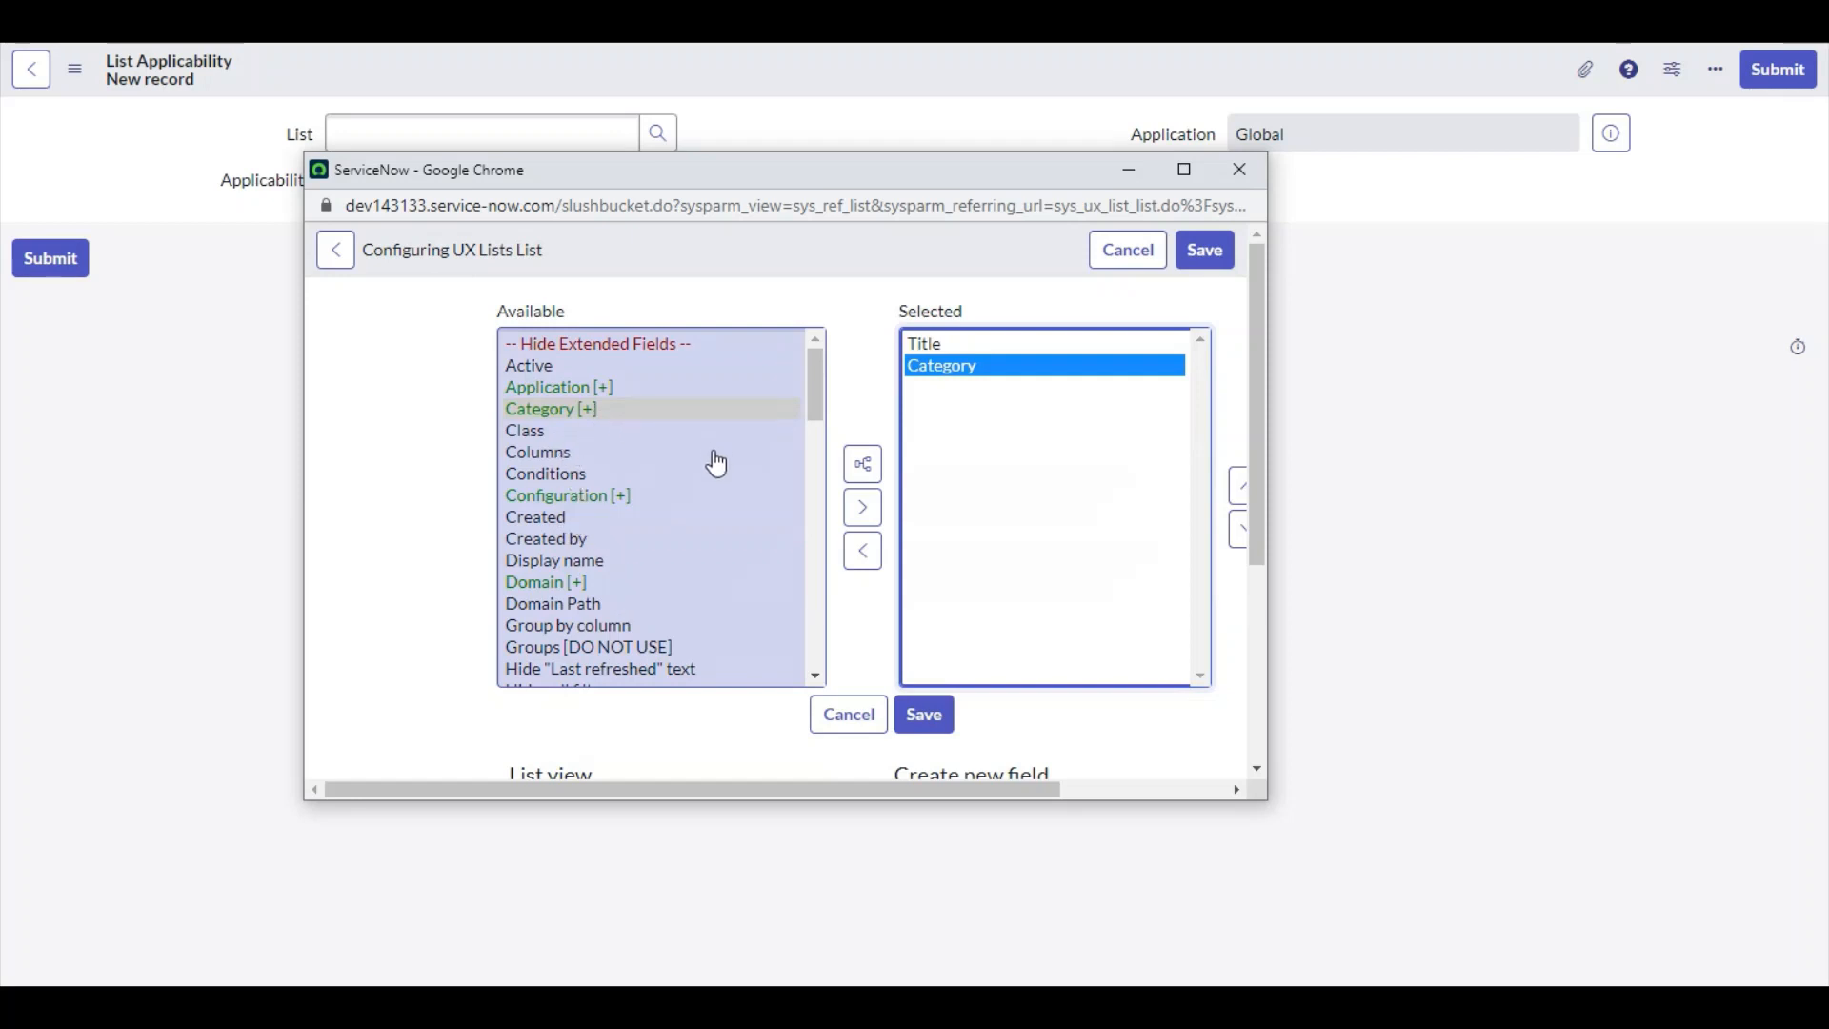
Add the Table field to the test view's selected columns and save the list layout
scroll(595, 606, "down", 7)
scroll(599, 610, "down", 8)
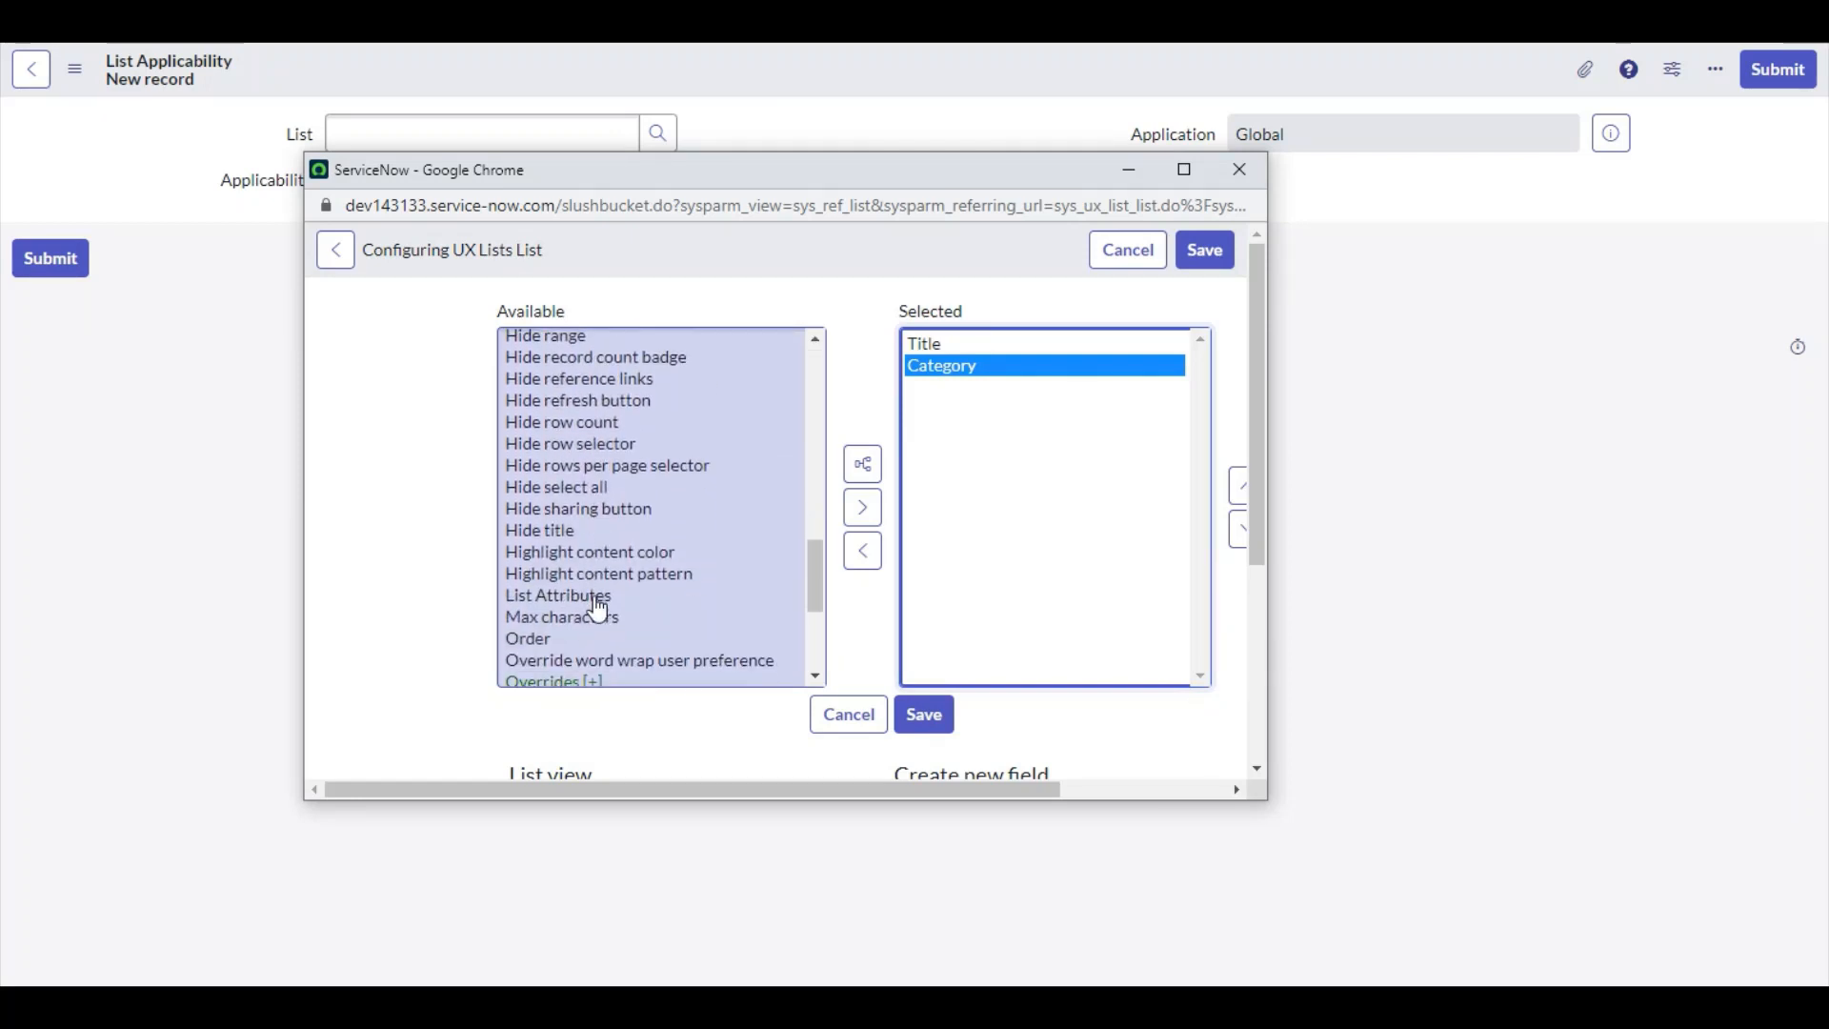
left_click(543, 519)
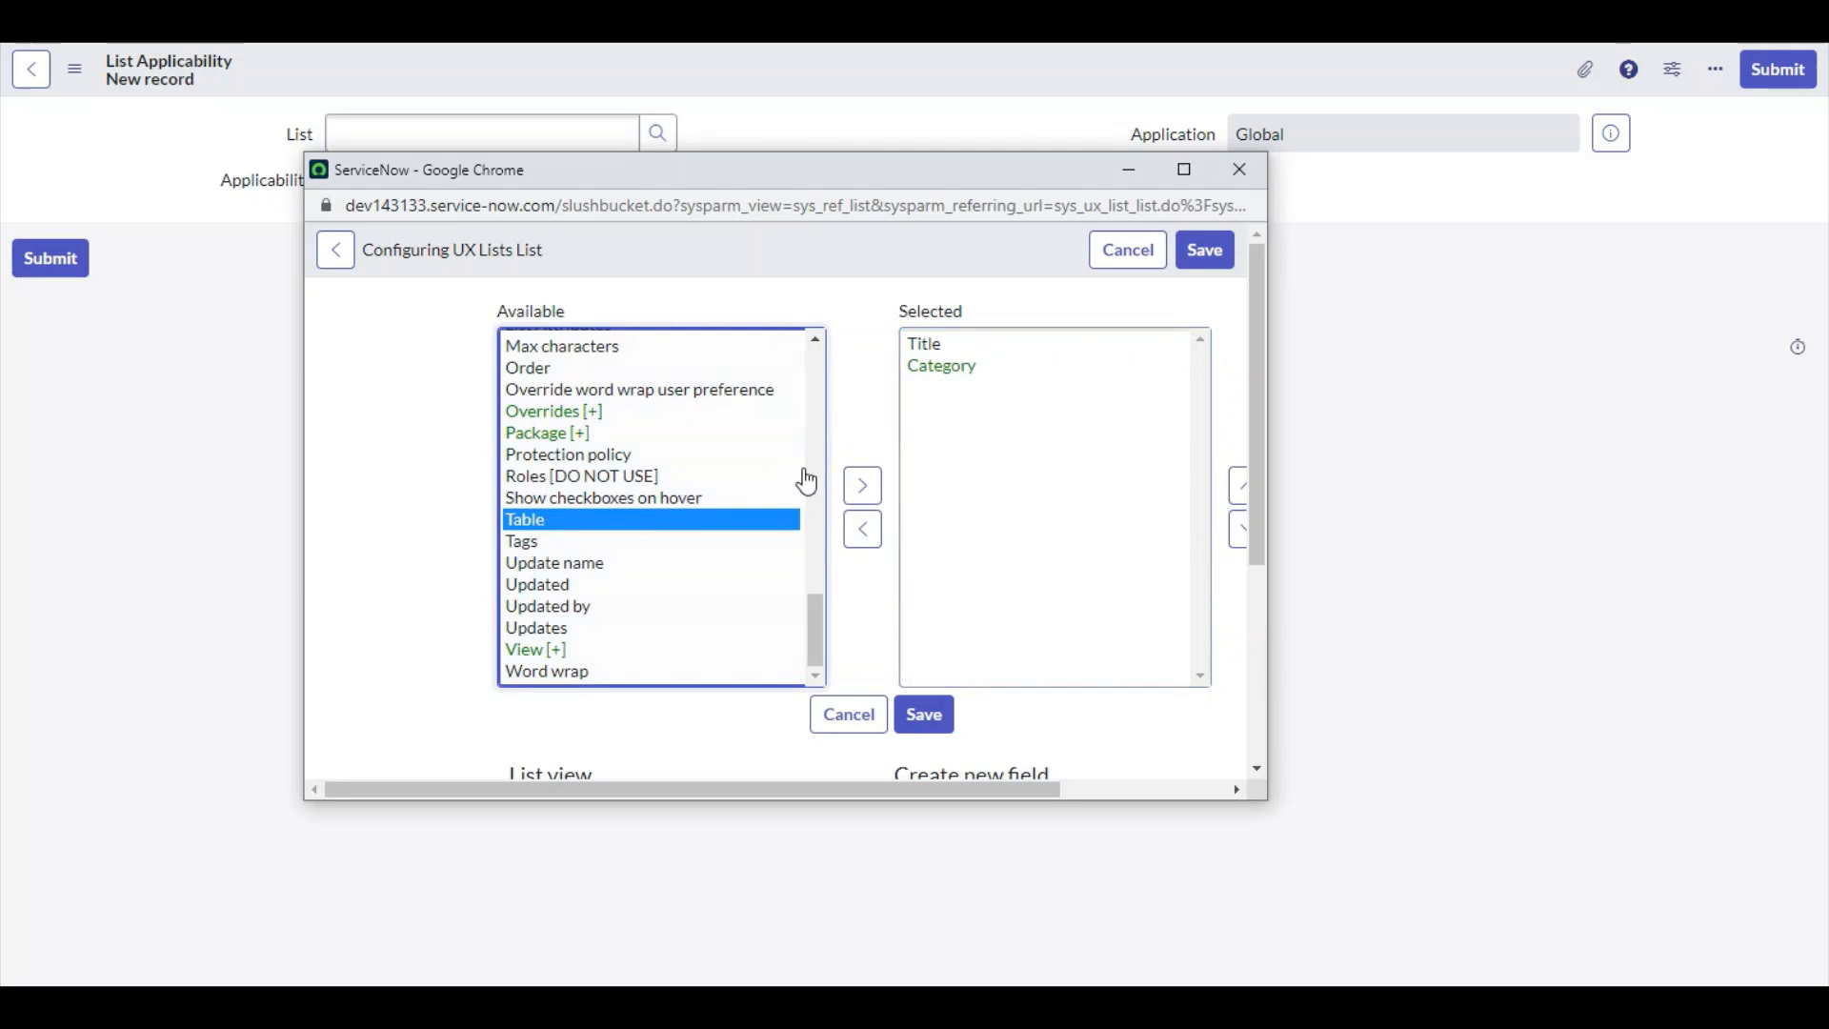
left_click(863, 485)
left_click(923, 715)
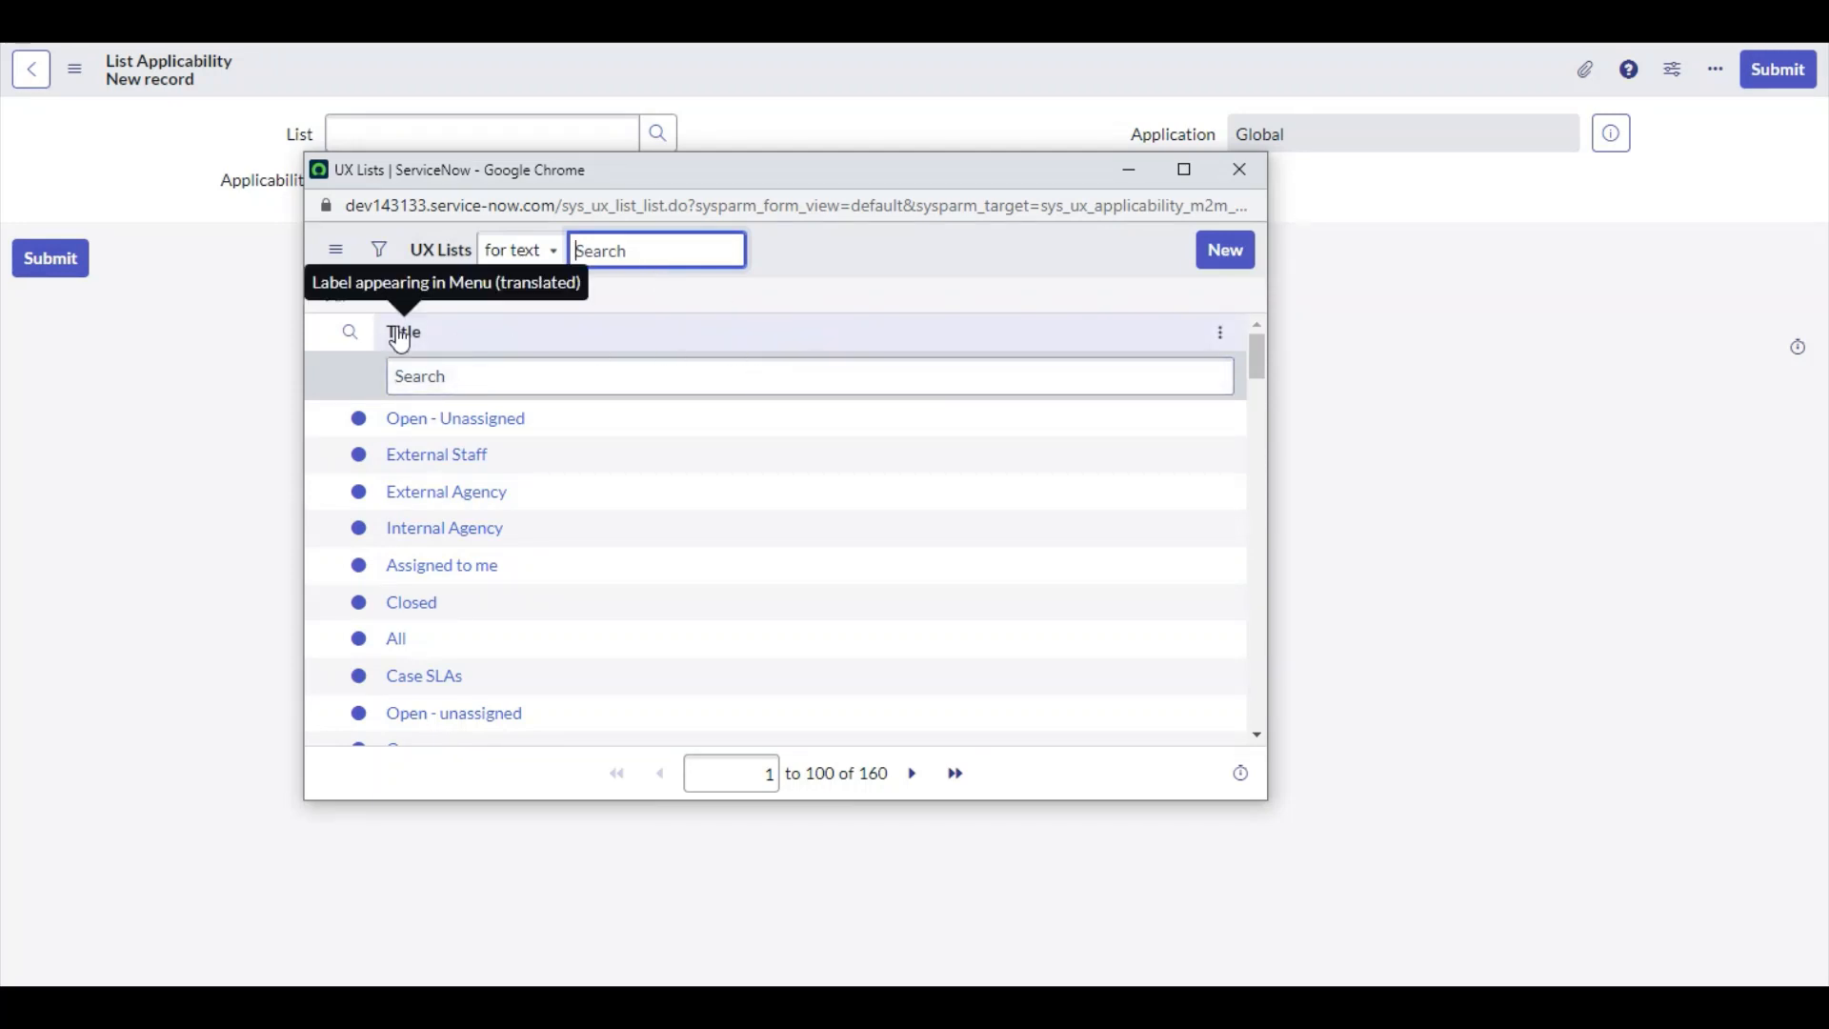
Examine the UX Lists lookup window's URL to find which view it uses
left_click(852, 211)
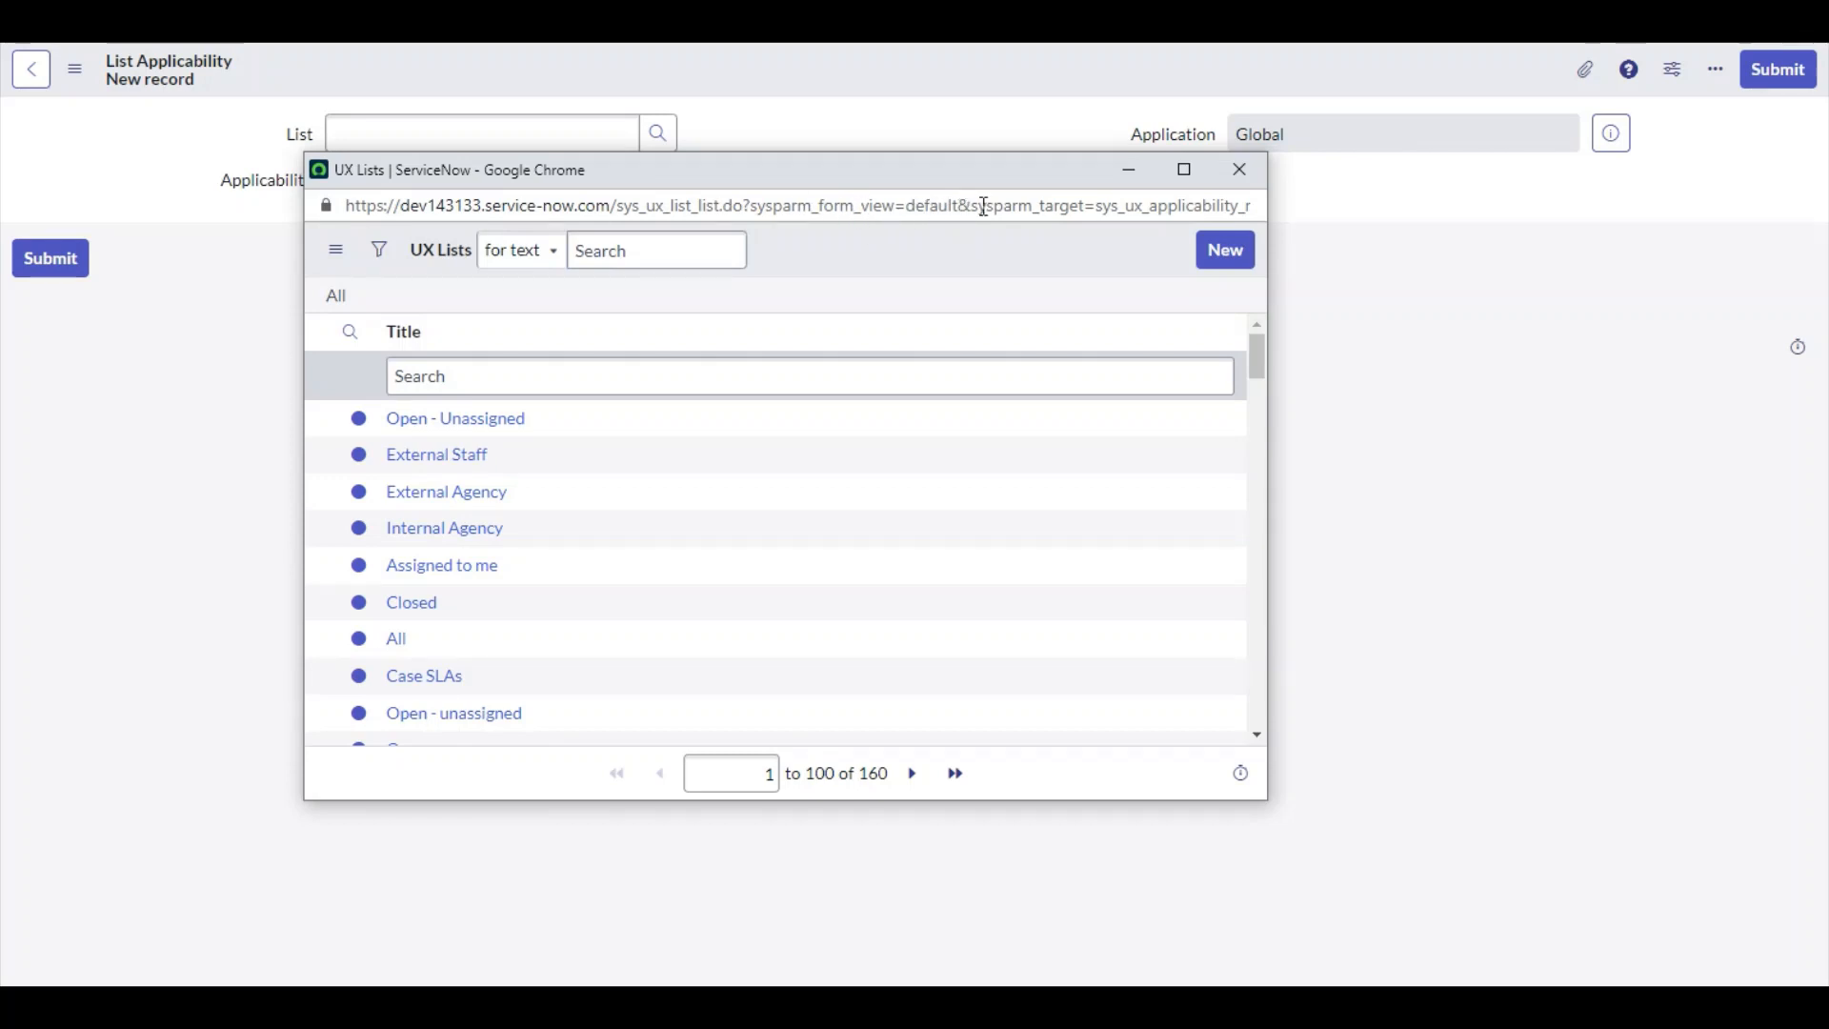
left_click_drag(922, 205, 1069, 221)
left_click(1065, 212)
left_click(1054, 210)
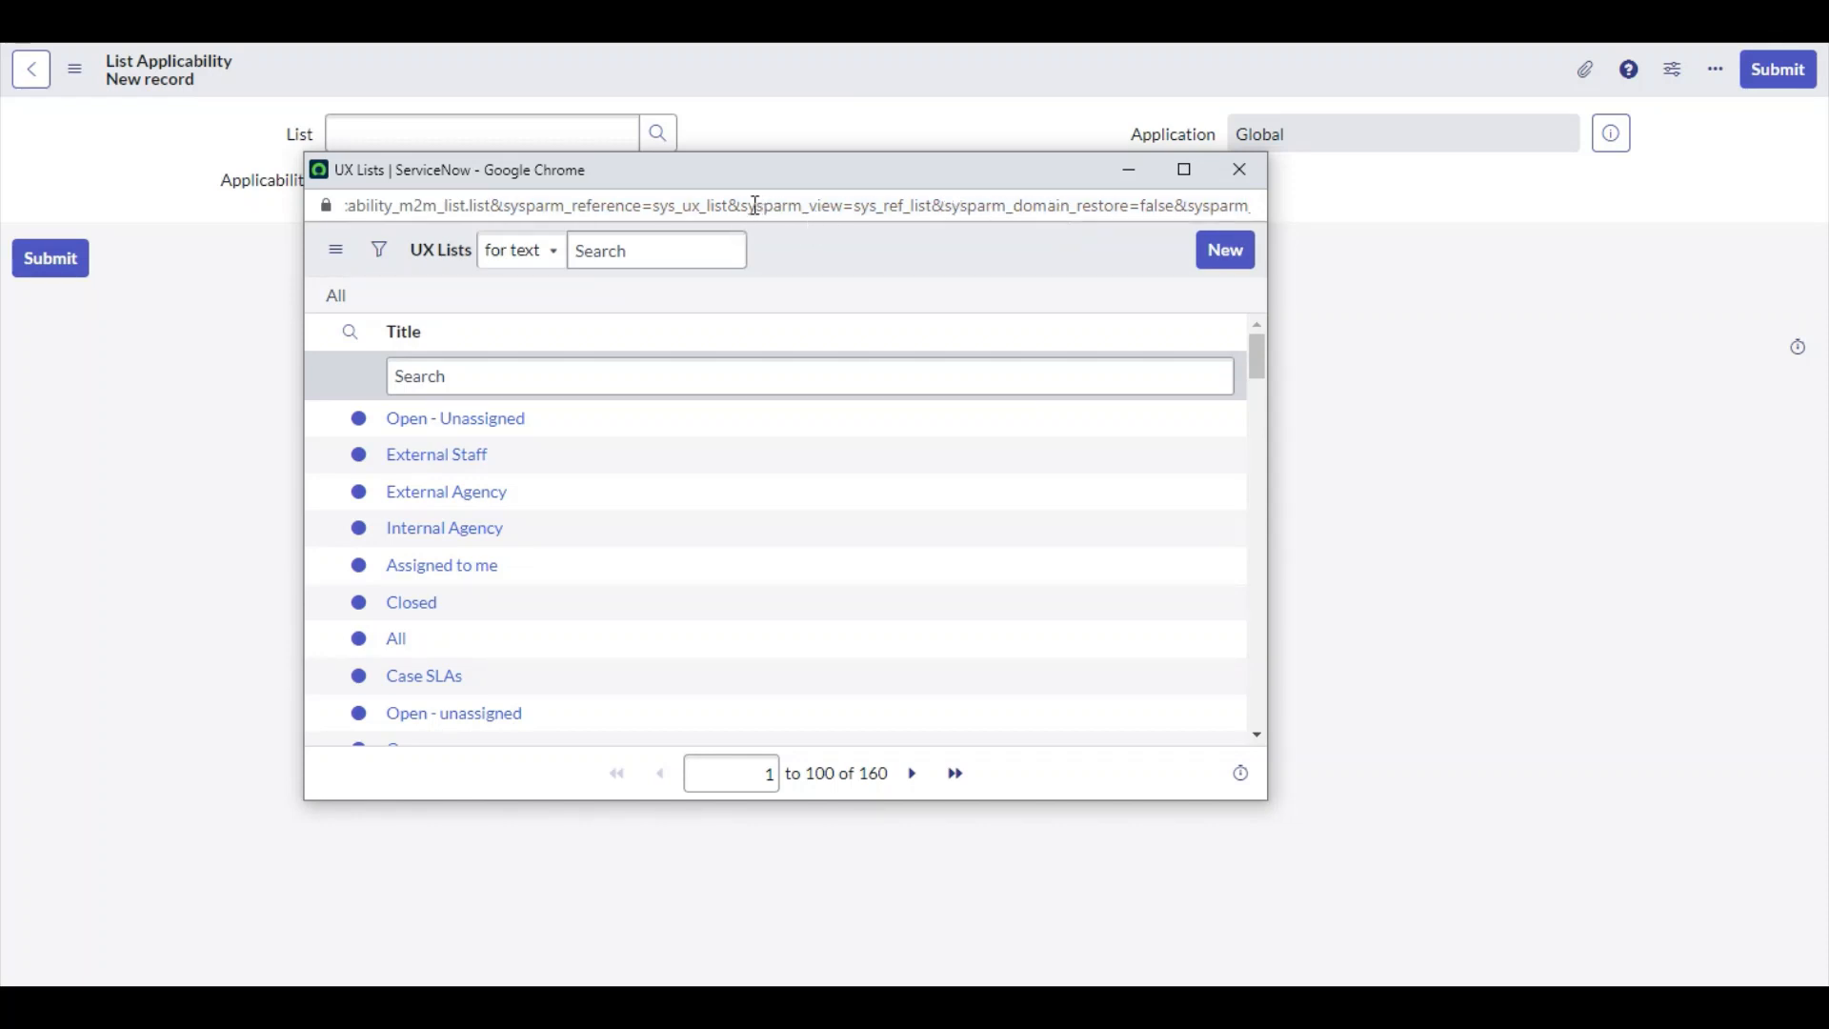
left_click_drag(755, 206, 871, 208)
double_click(915, 209)
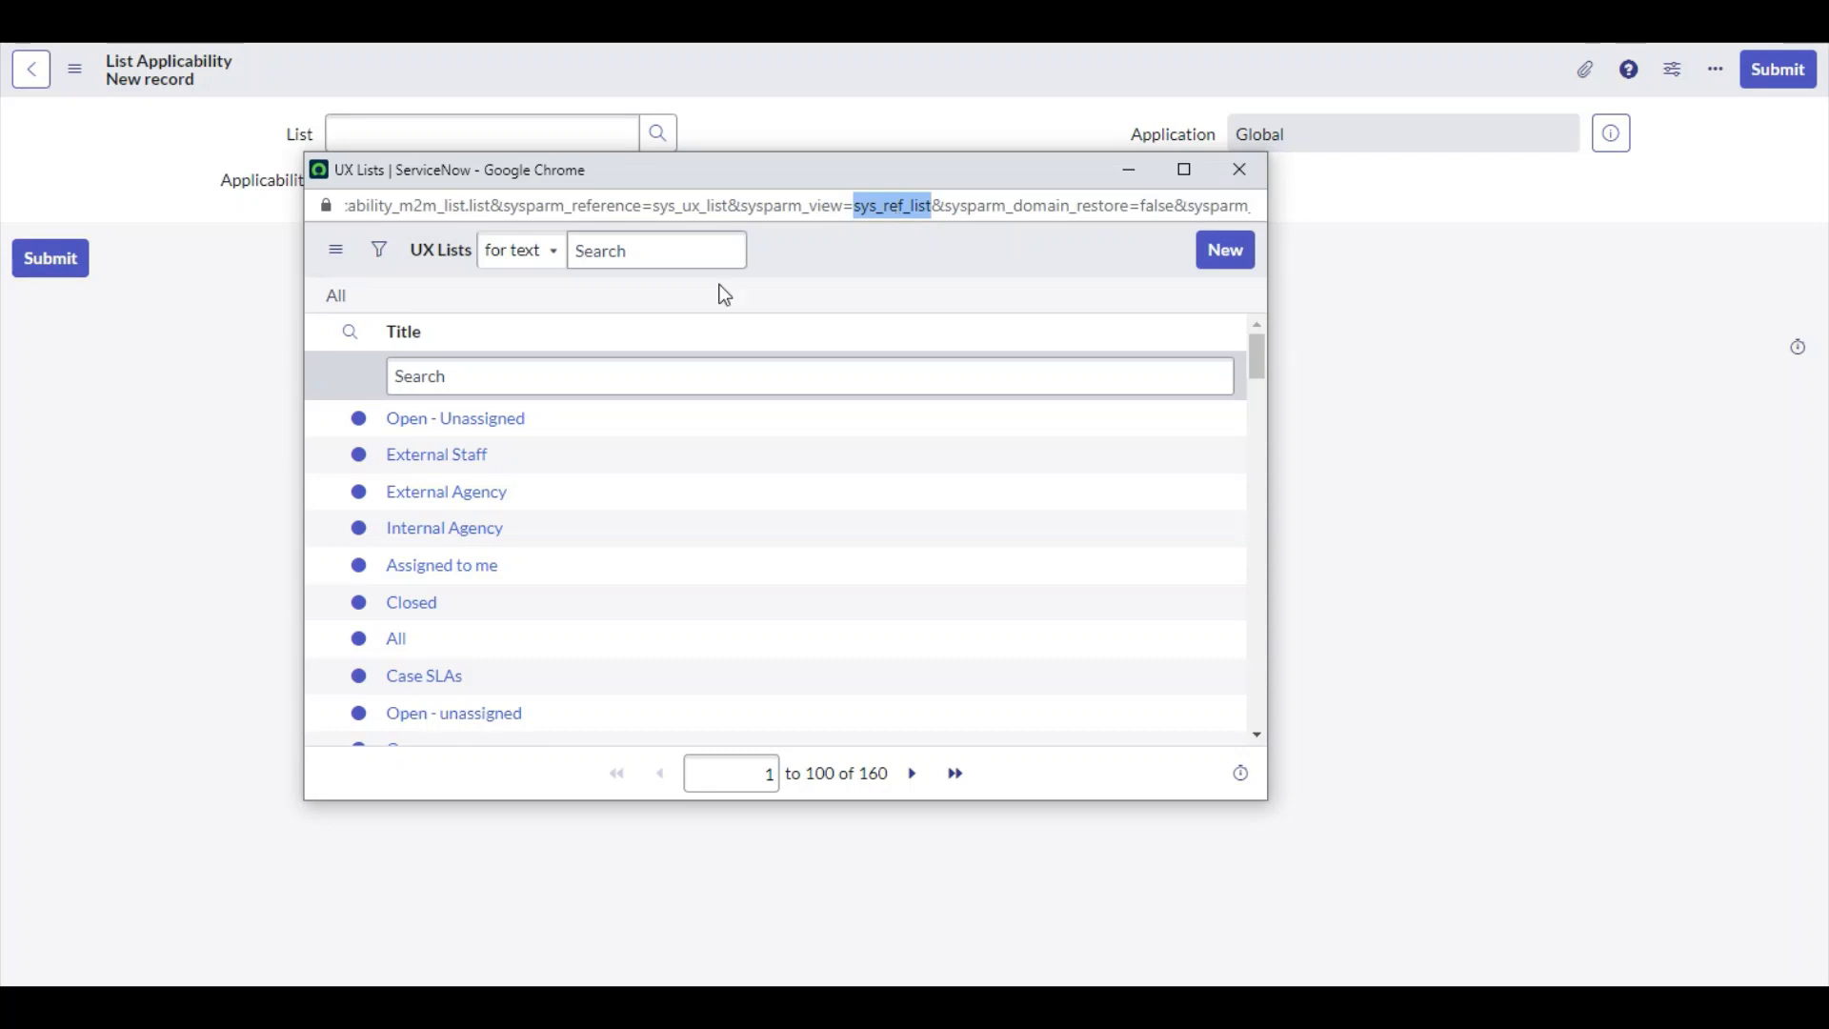
Reopen the UX Lists column layout from the Title column and try to create a view named sys_ref_list
right_click(400, 345)
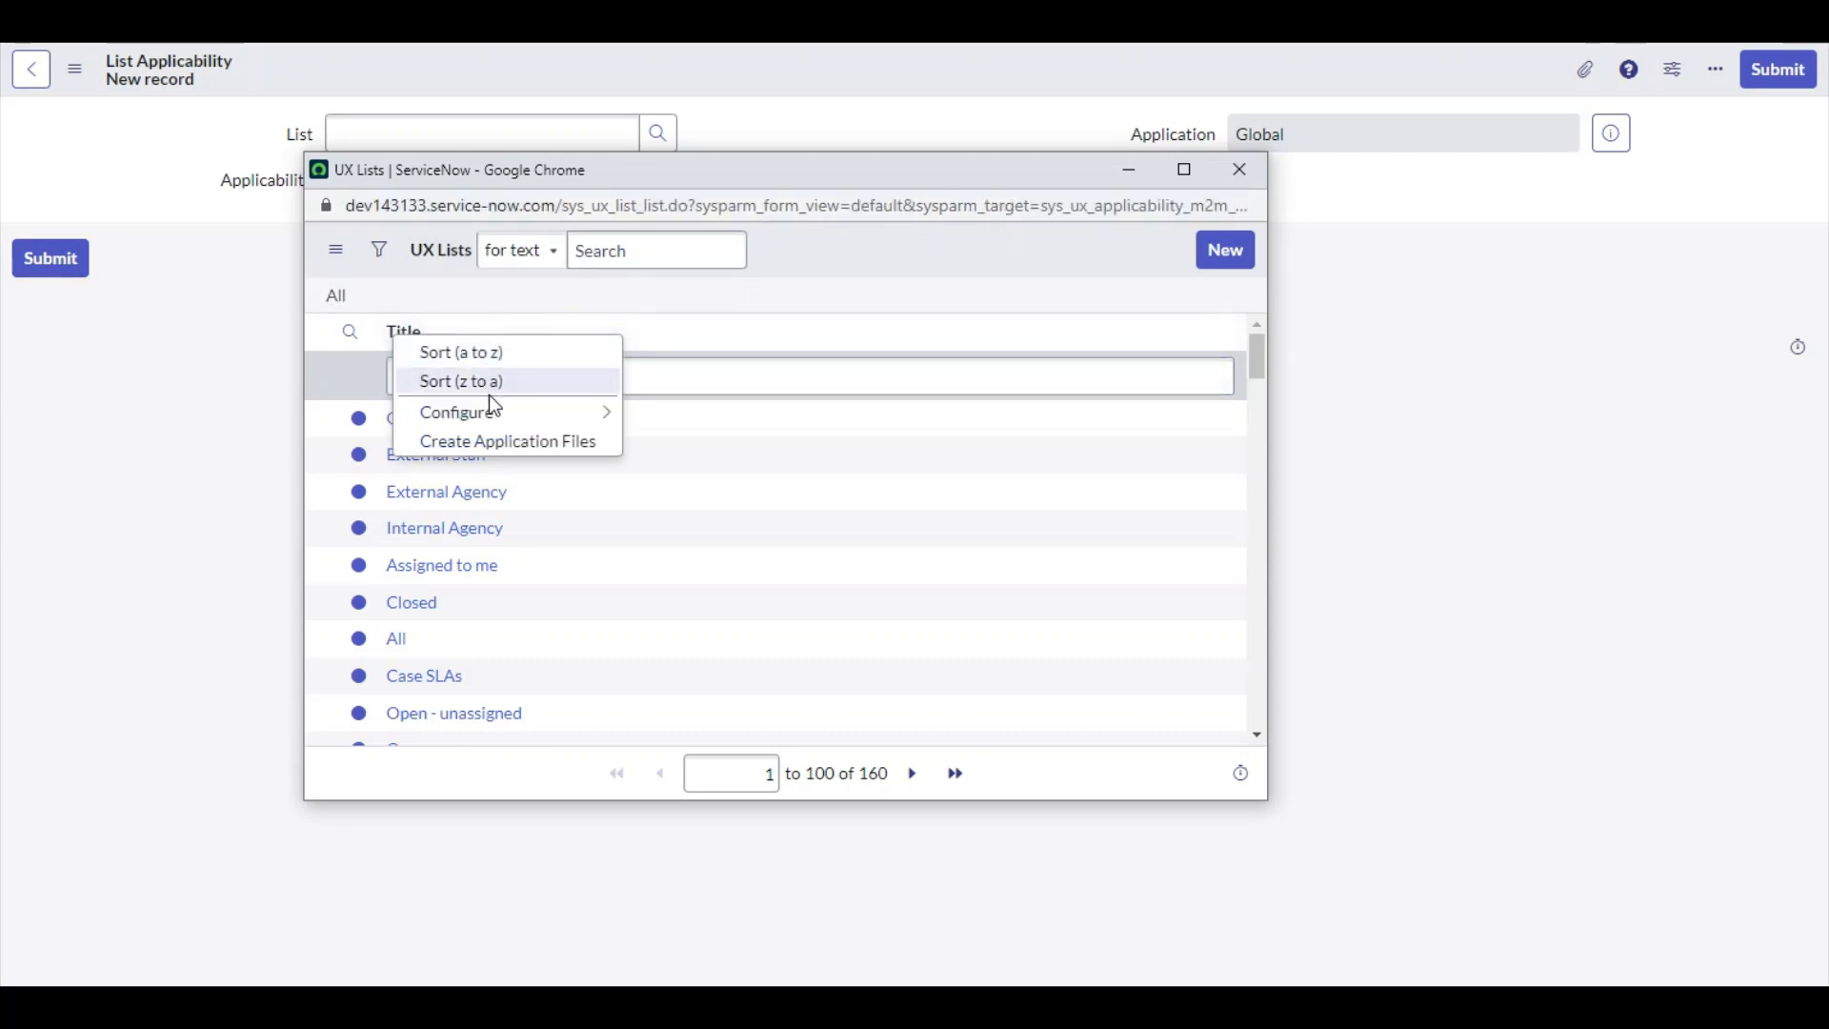
mouse_move(590, 413)
left_click(670, 413)
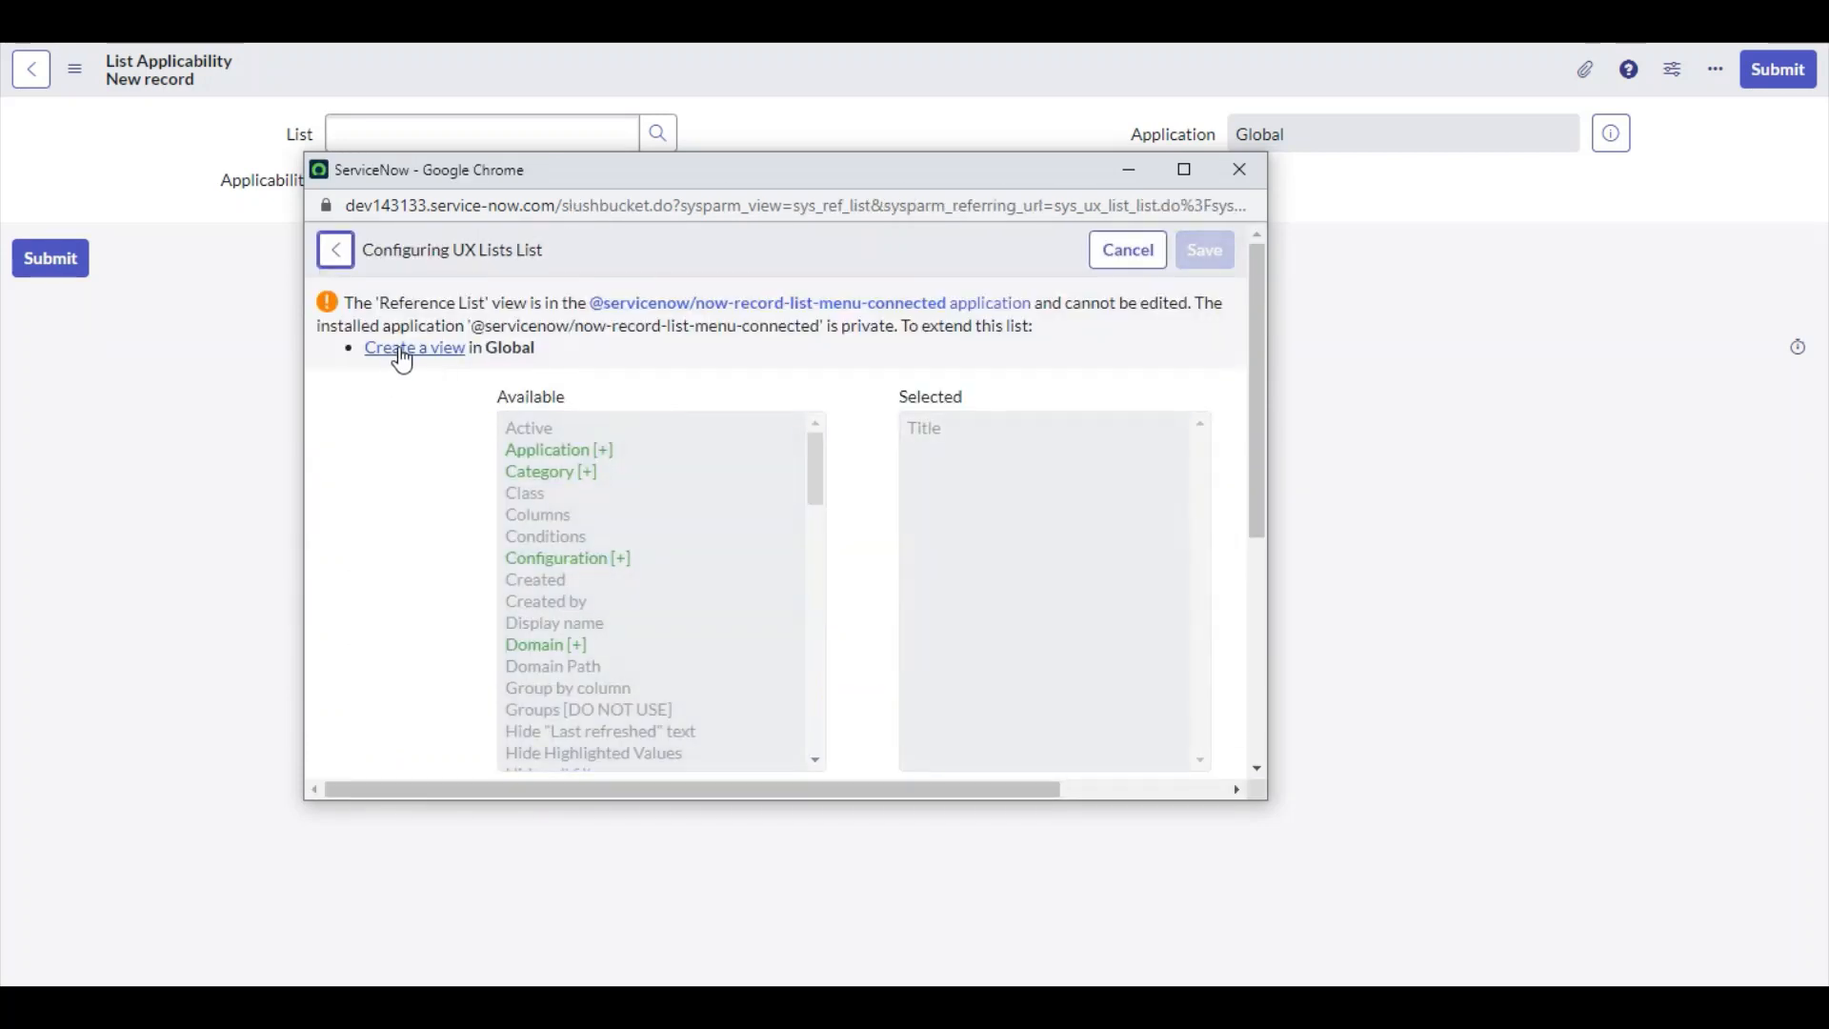
left_click(402, 349)
type("sys")
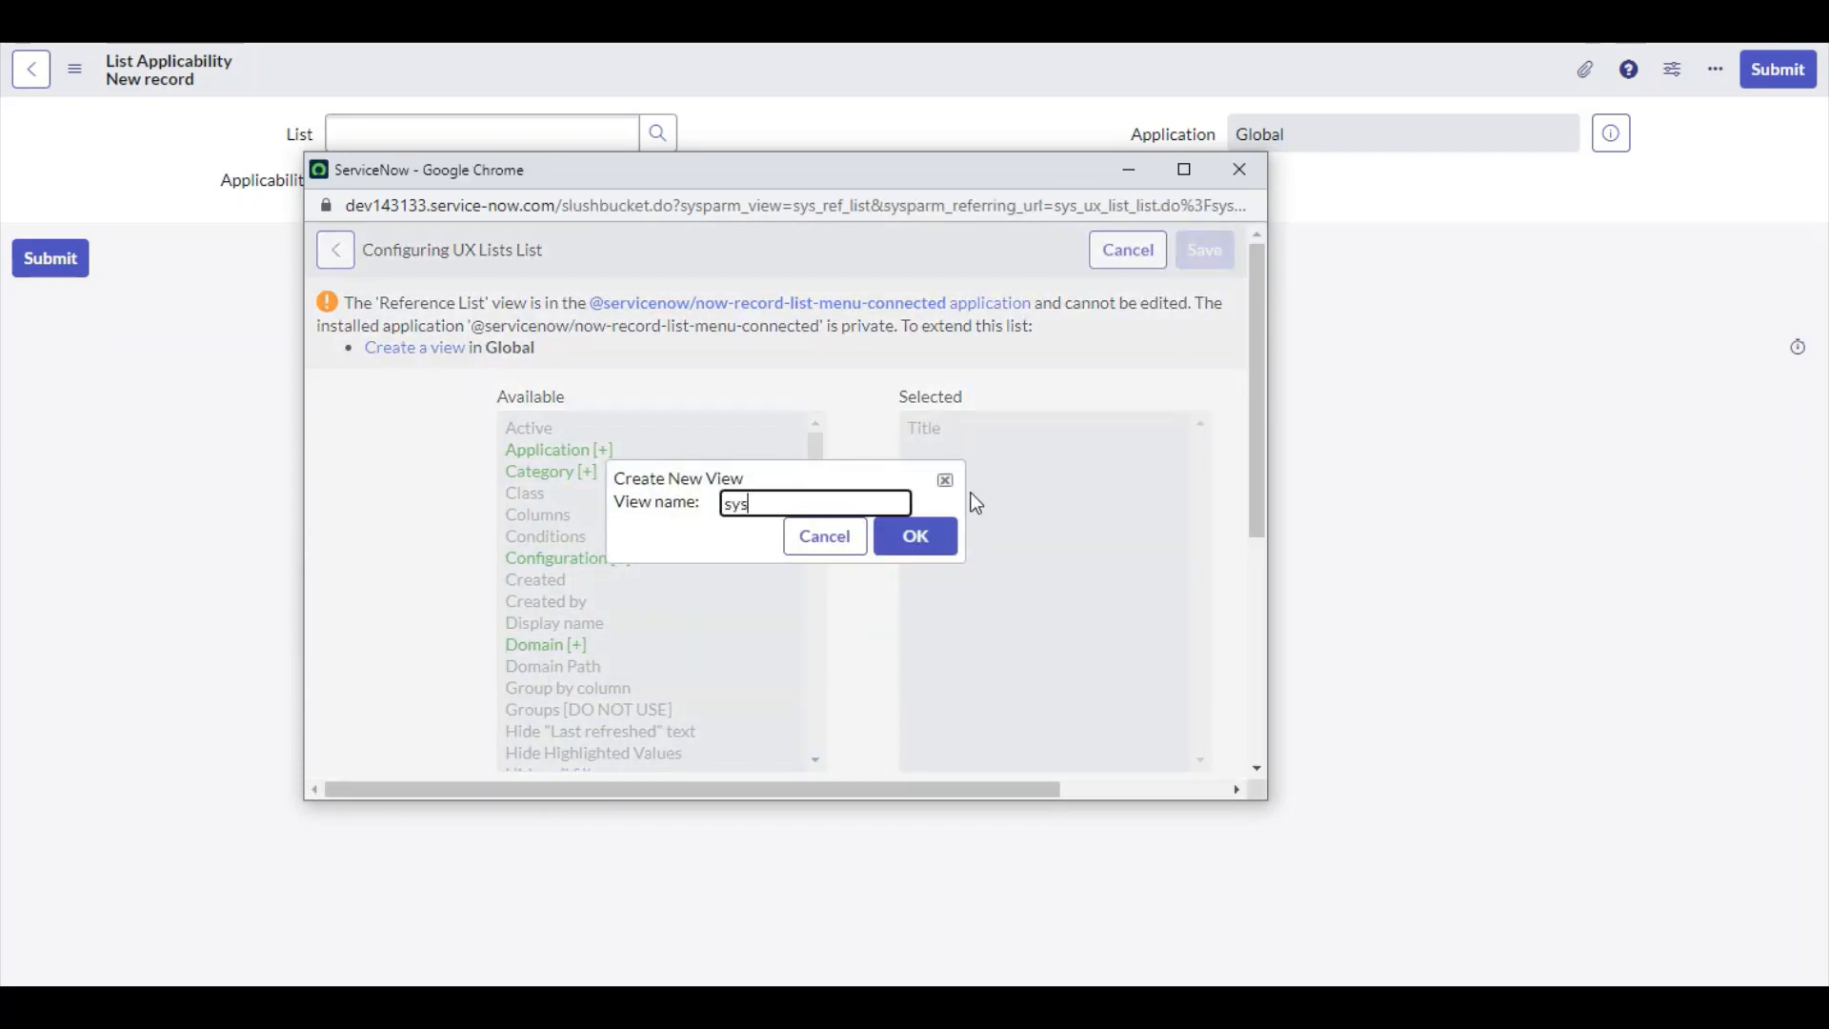
type("_ref_list")
left_click(928, 530)
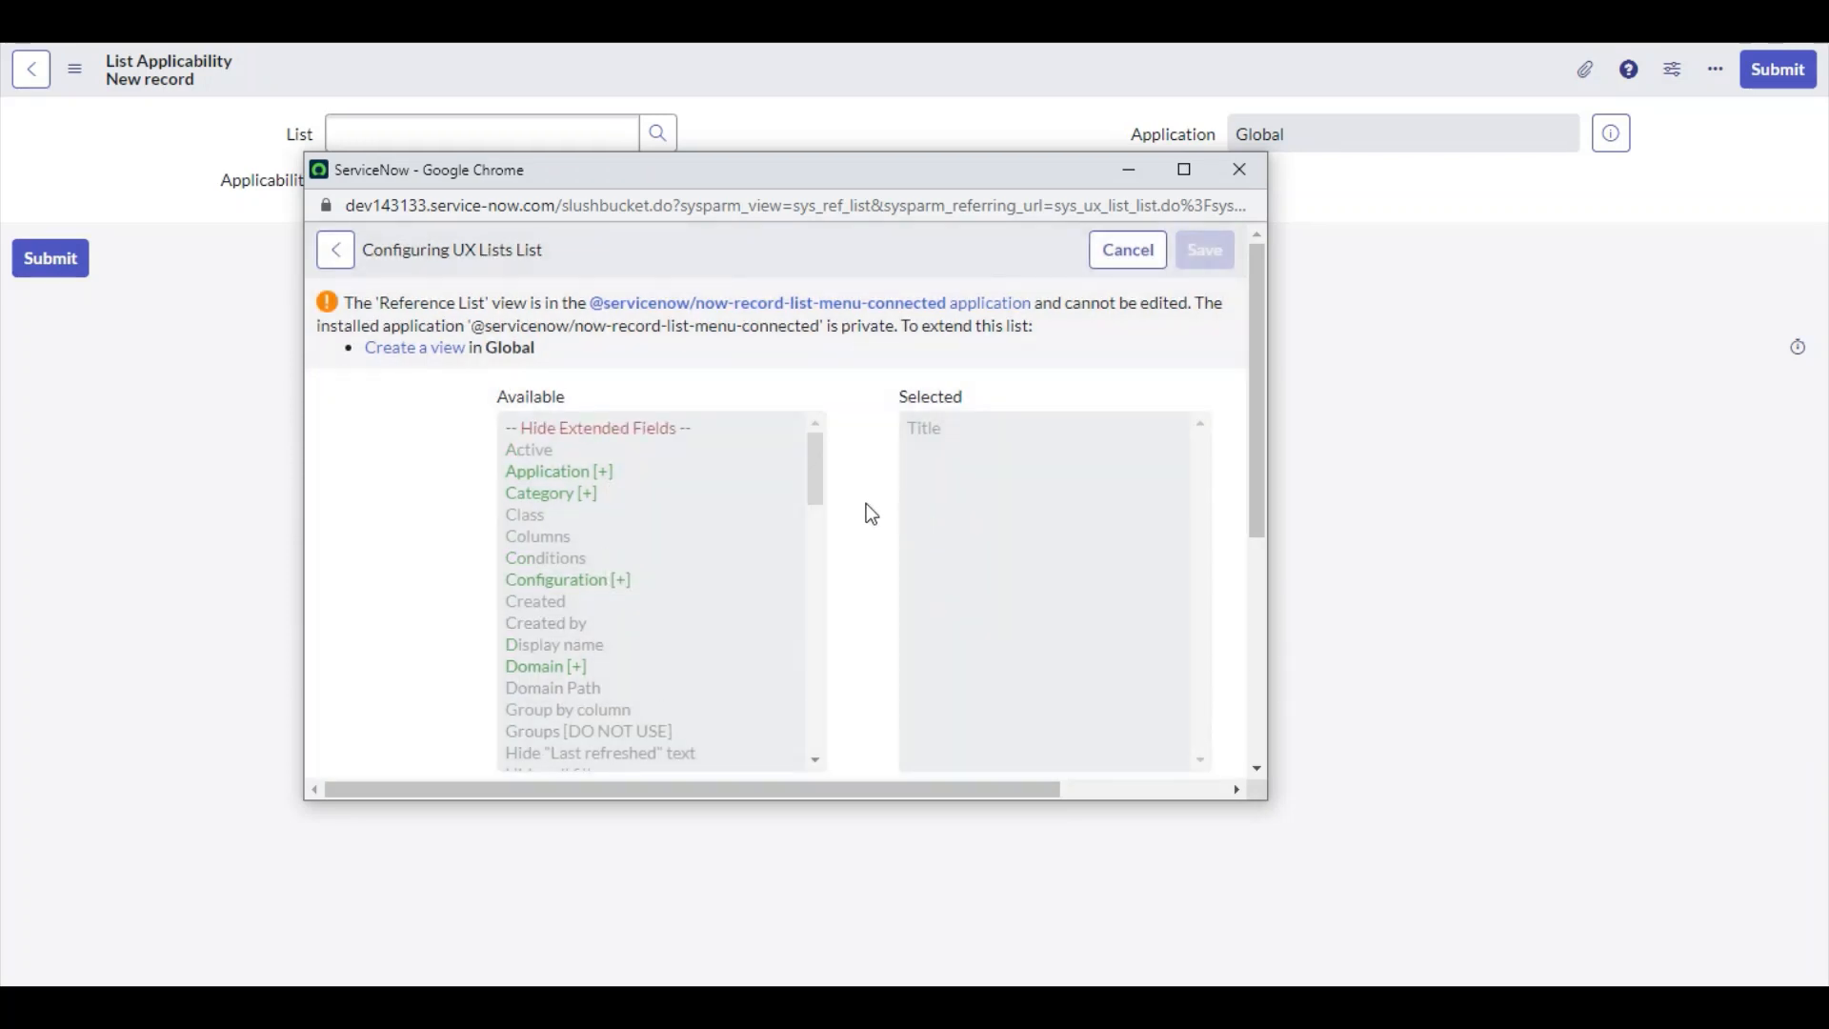
Try again to create a new view named sys_ref_list from the view selector
scroll(698, 458, "down", 3)
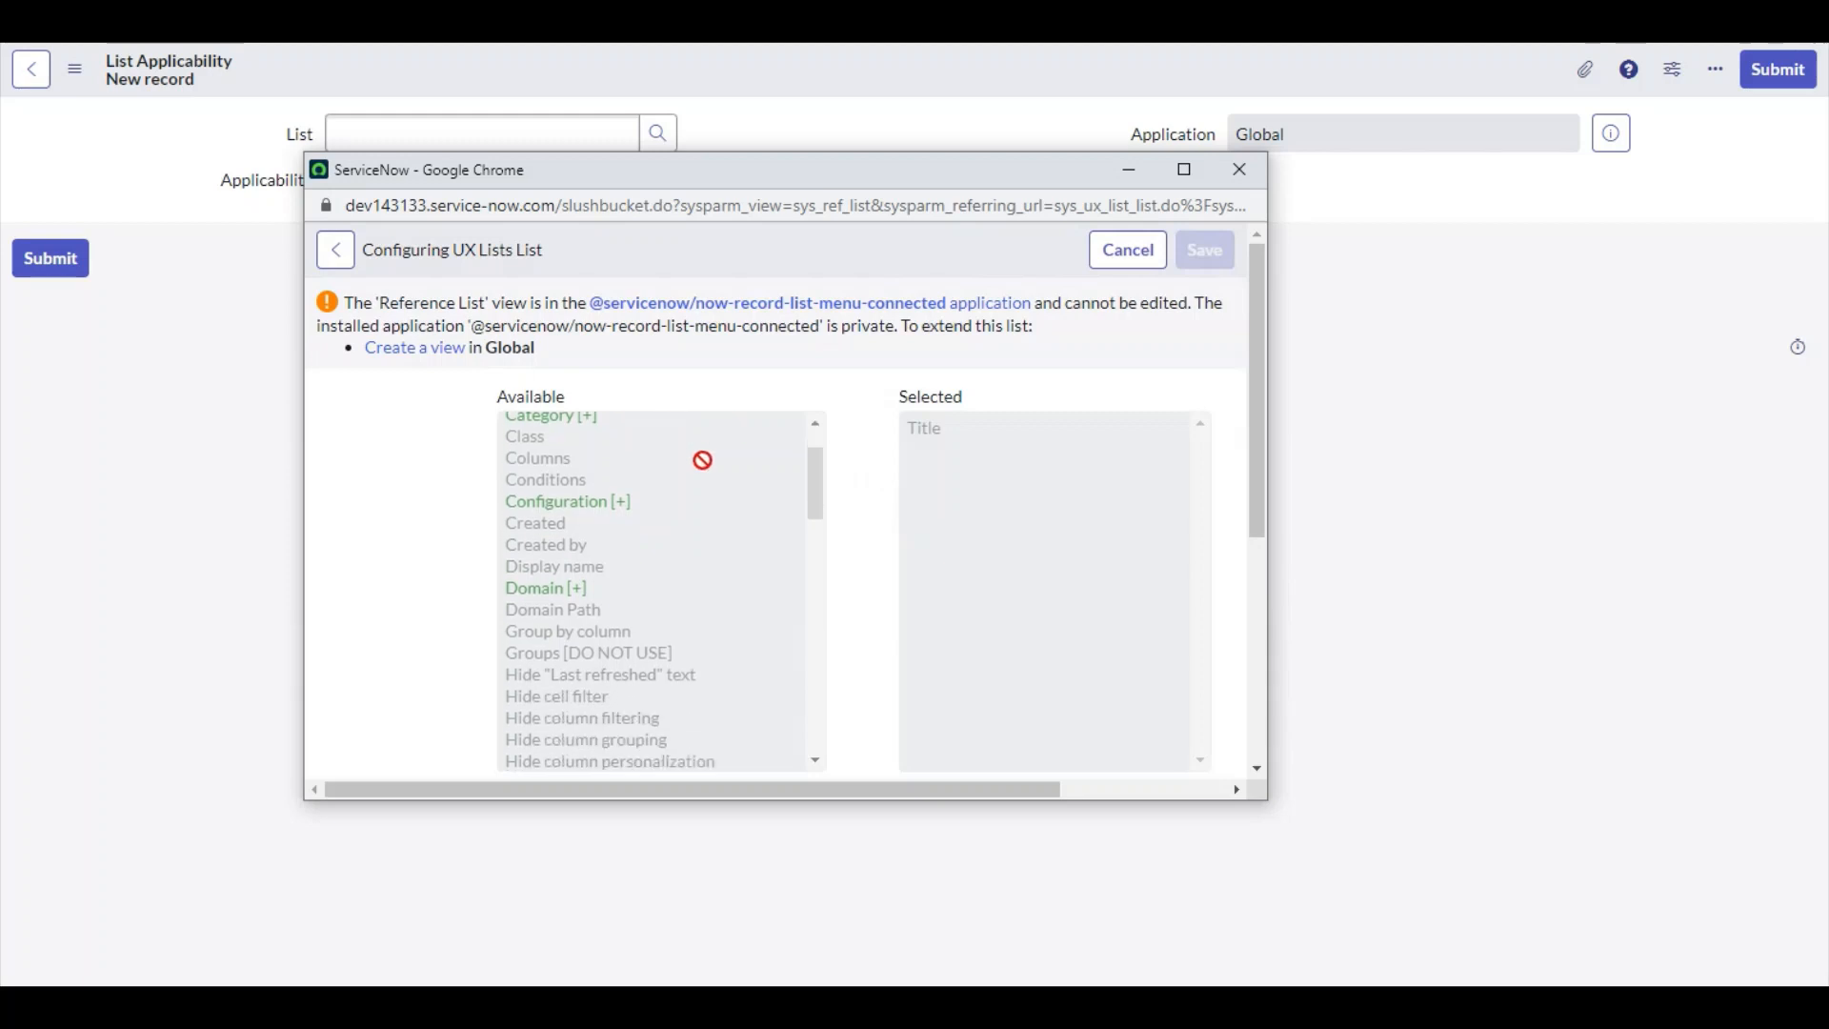
scroll(857, 460, "down", 4)
scroll(849, 433, "down", 1)
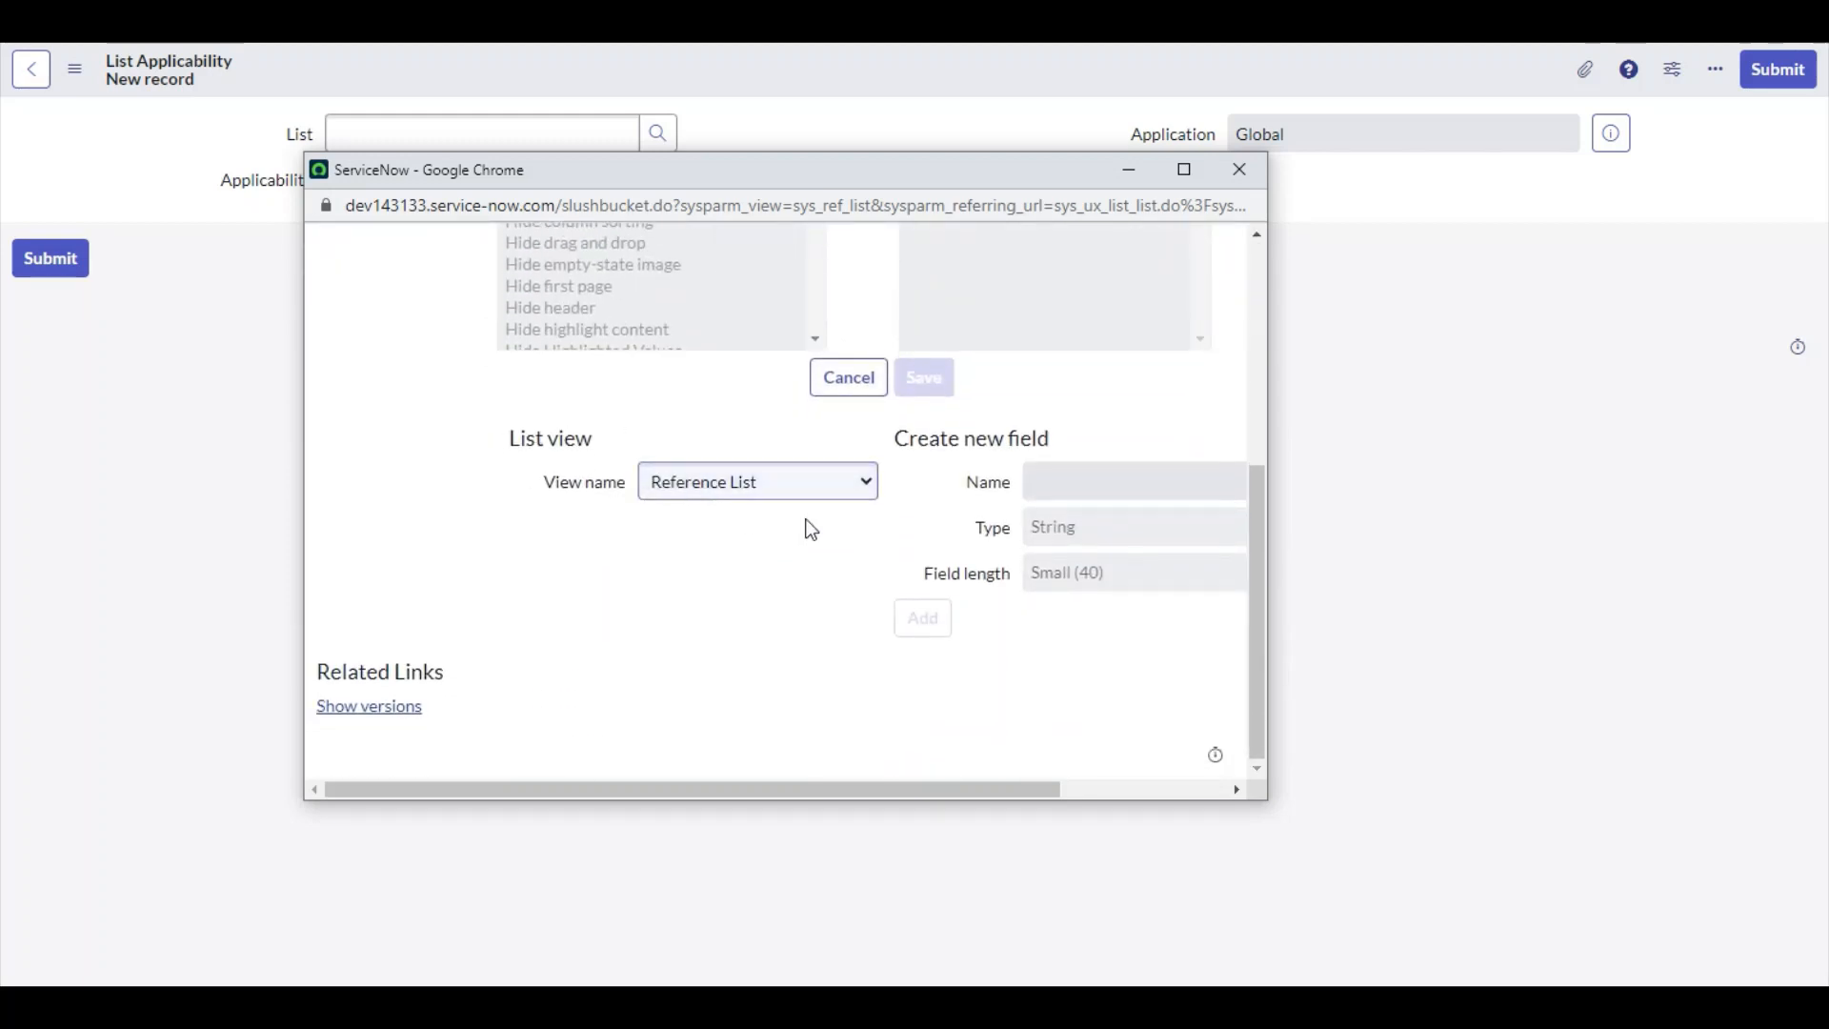
left_click(807, 494)
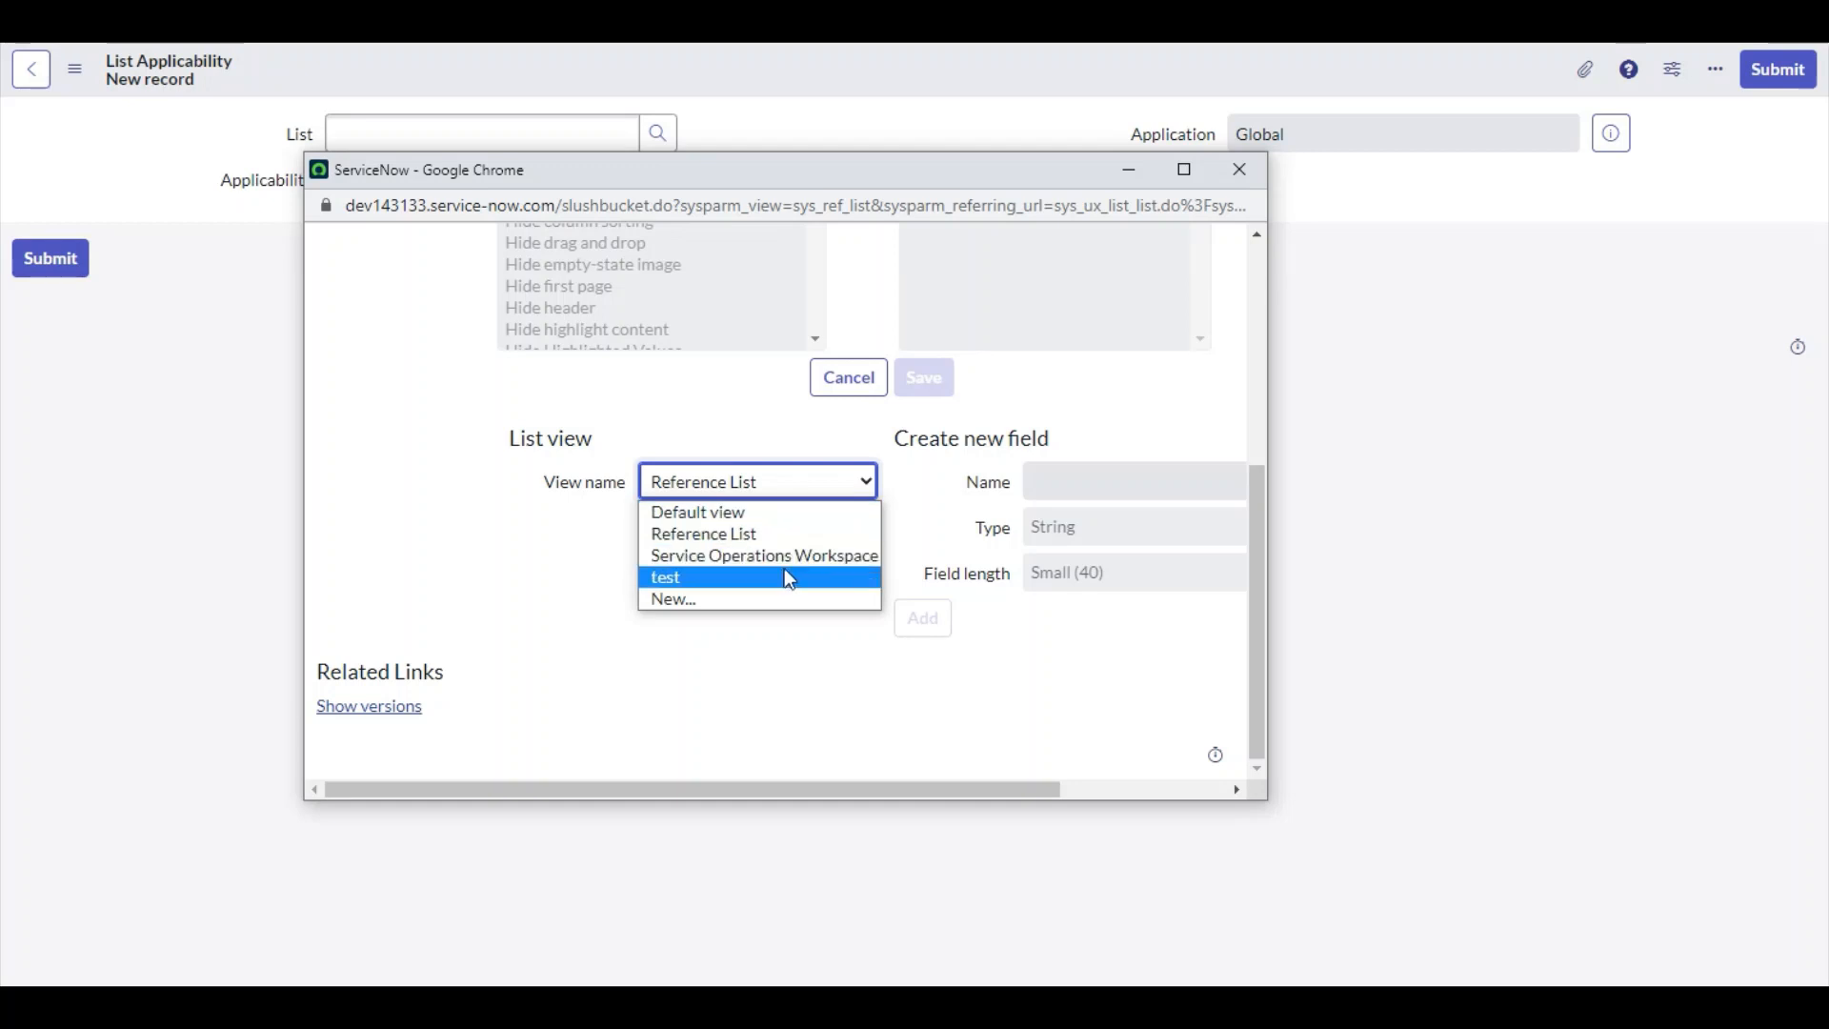
left_click(734, 541)
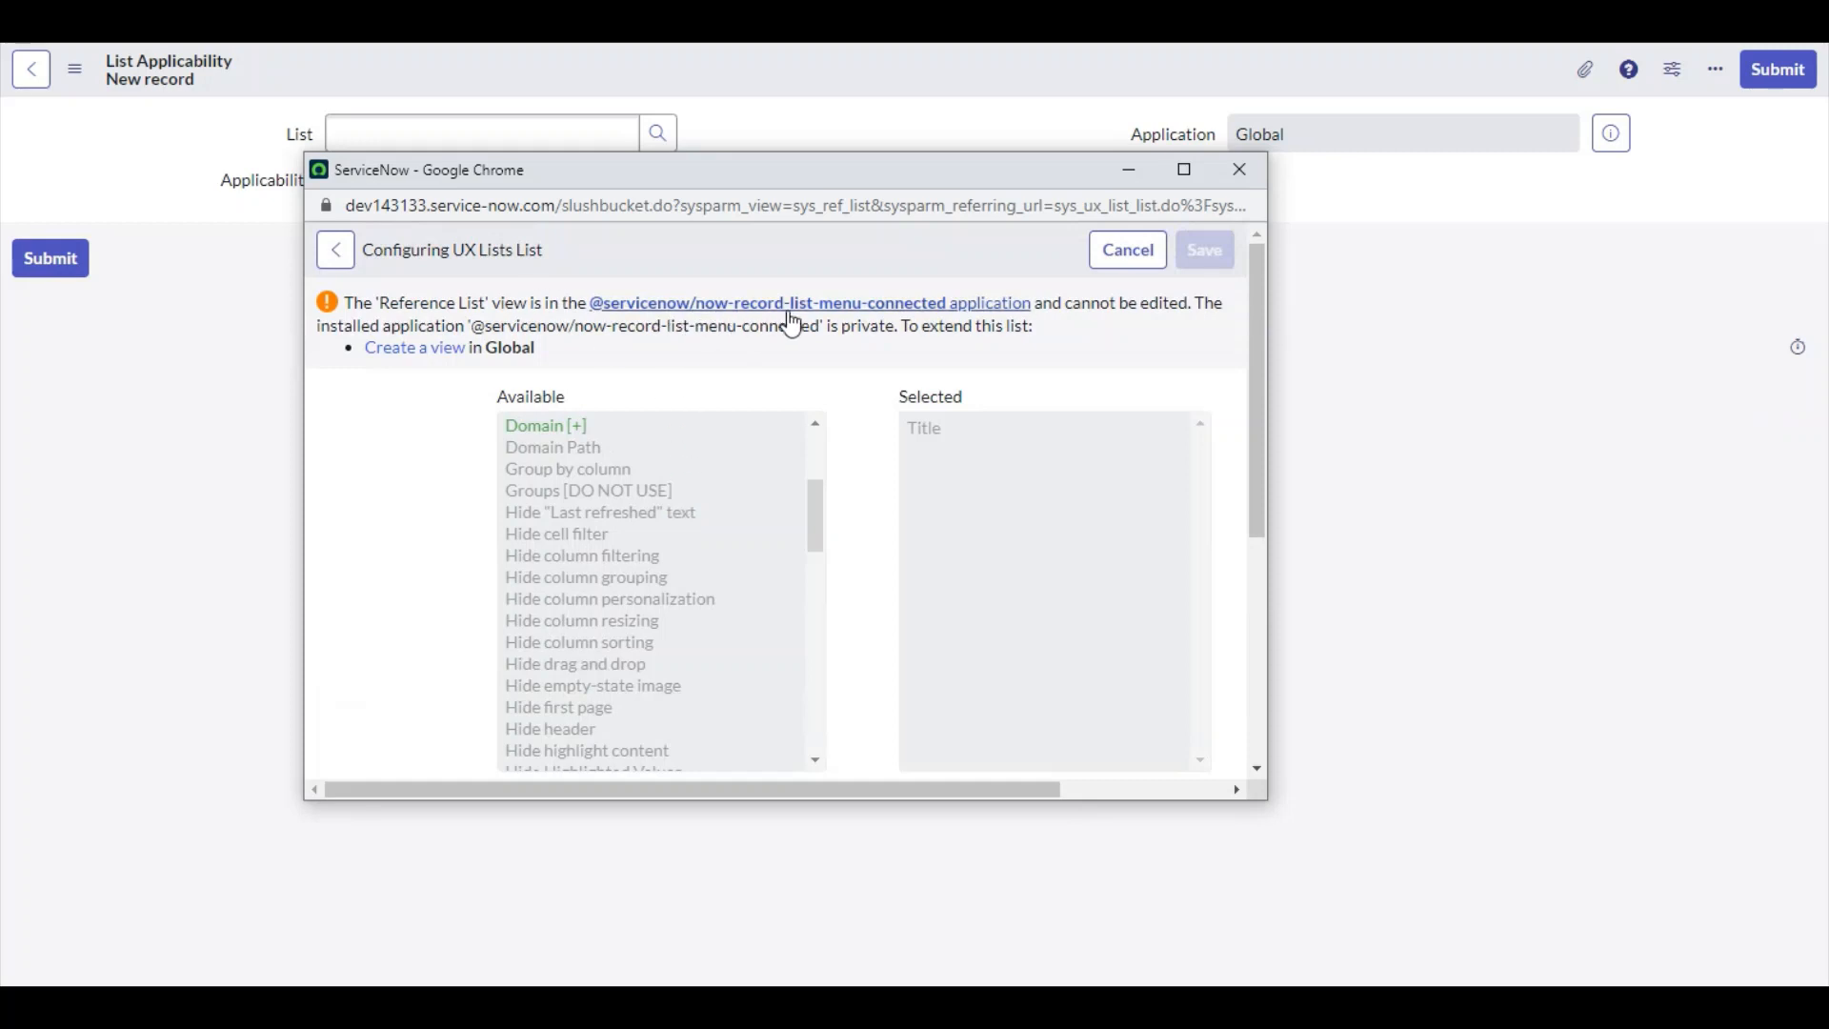
scroll(676, 400, "down", 5)
left_click(839, 541)
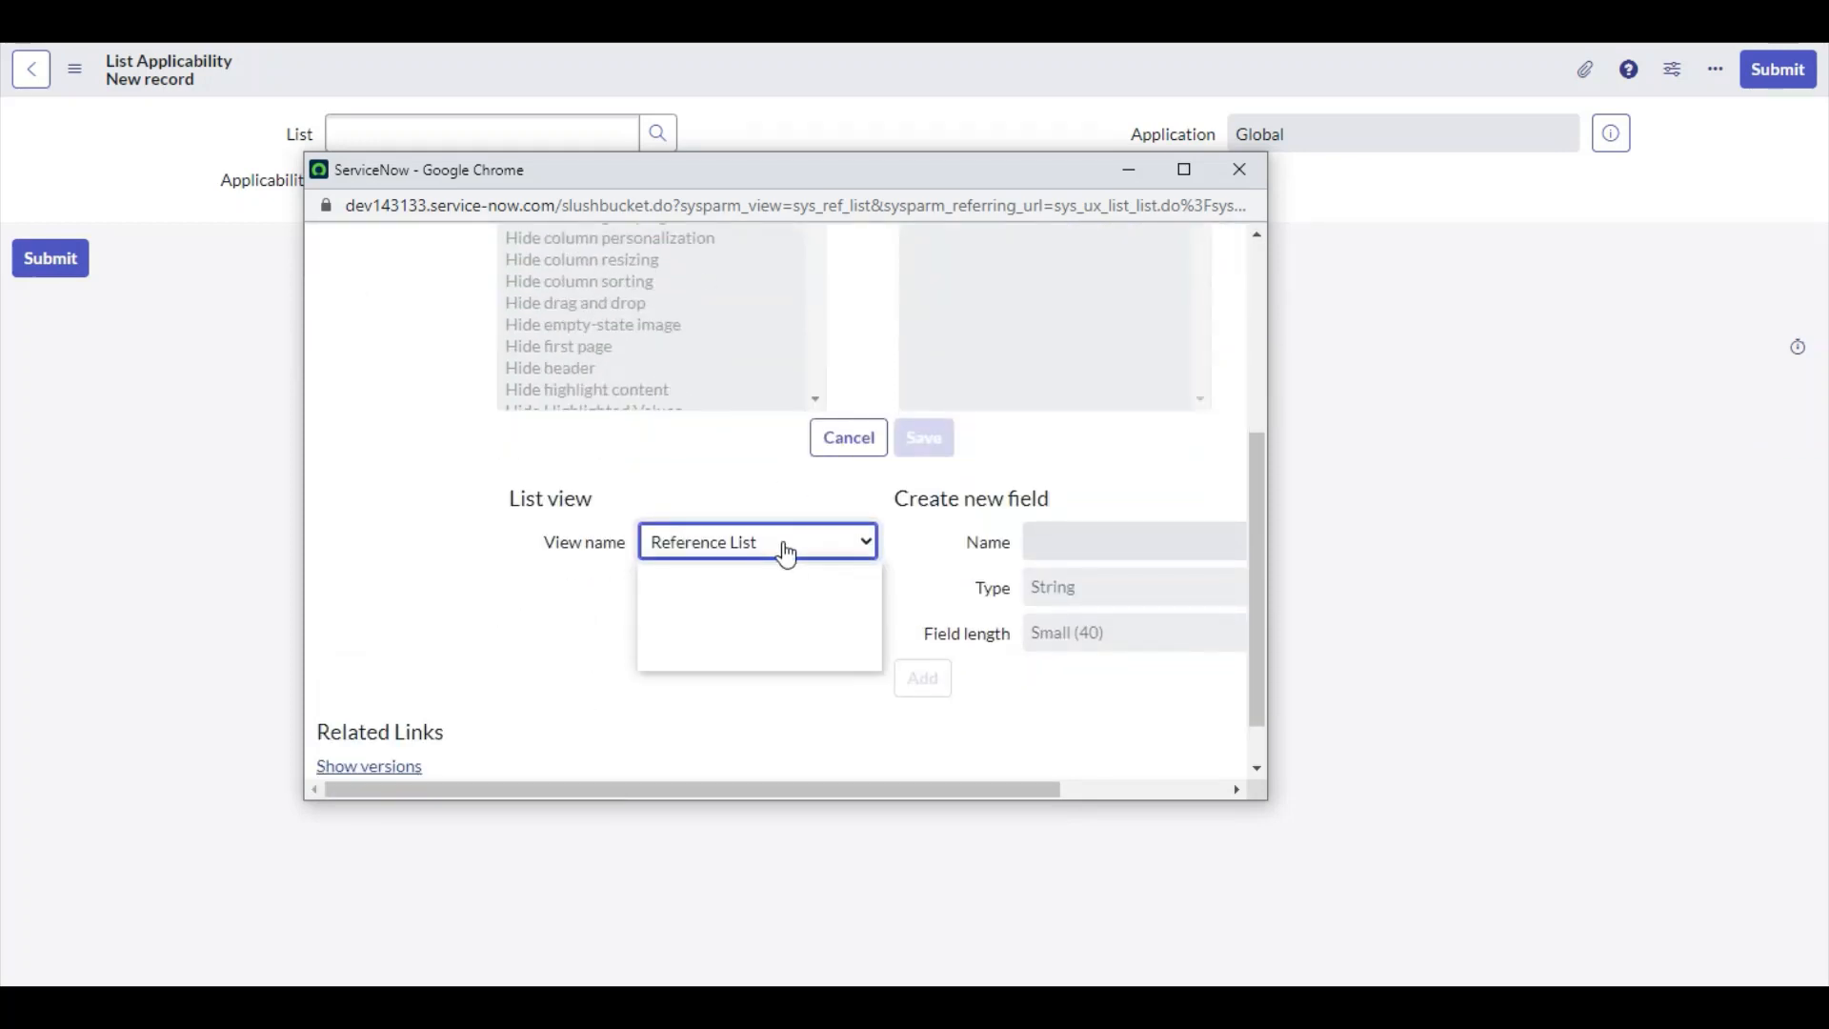
left_click(701, 657)
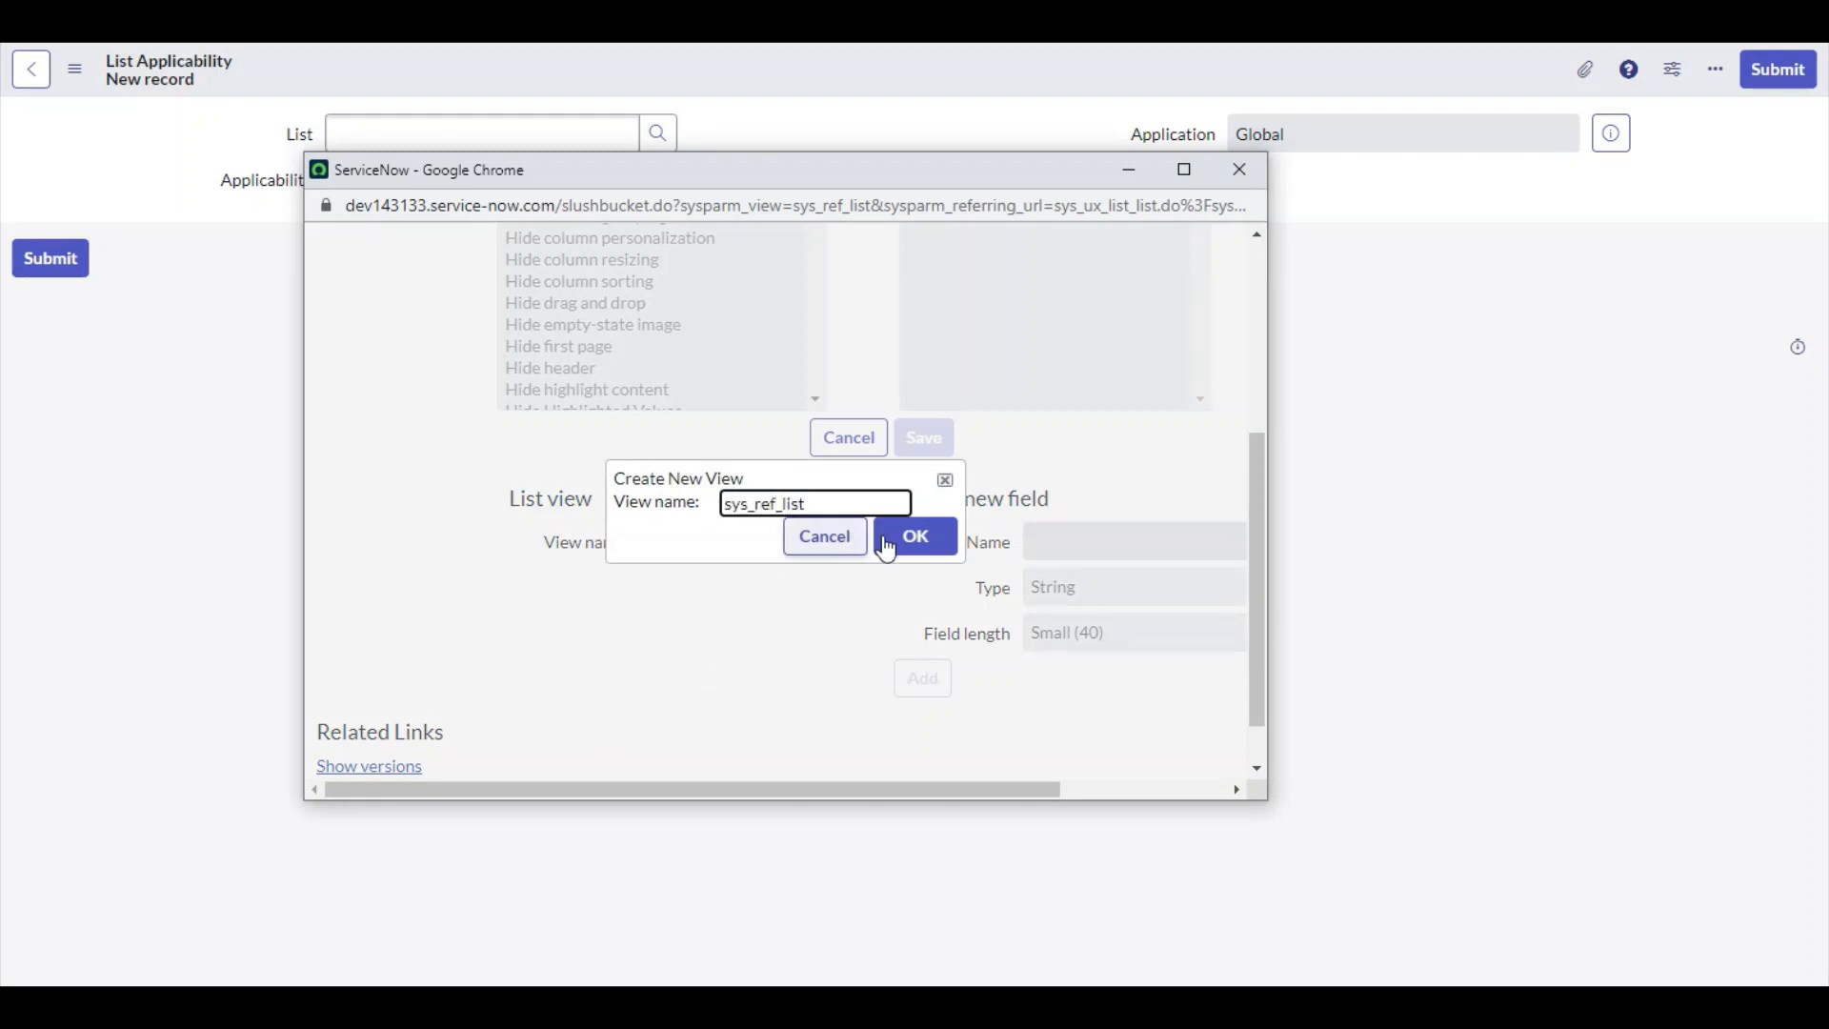
left_click(890, 539)
Set the view selector back to Reference List and close the lookup window
scroll(700, 412, "up", 3)
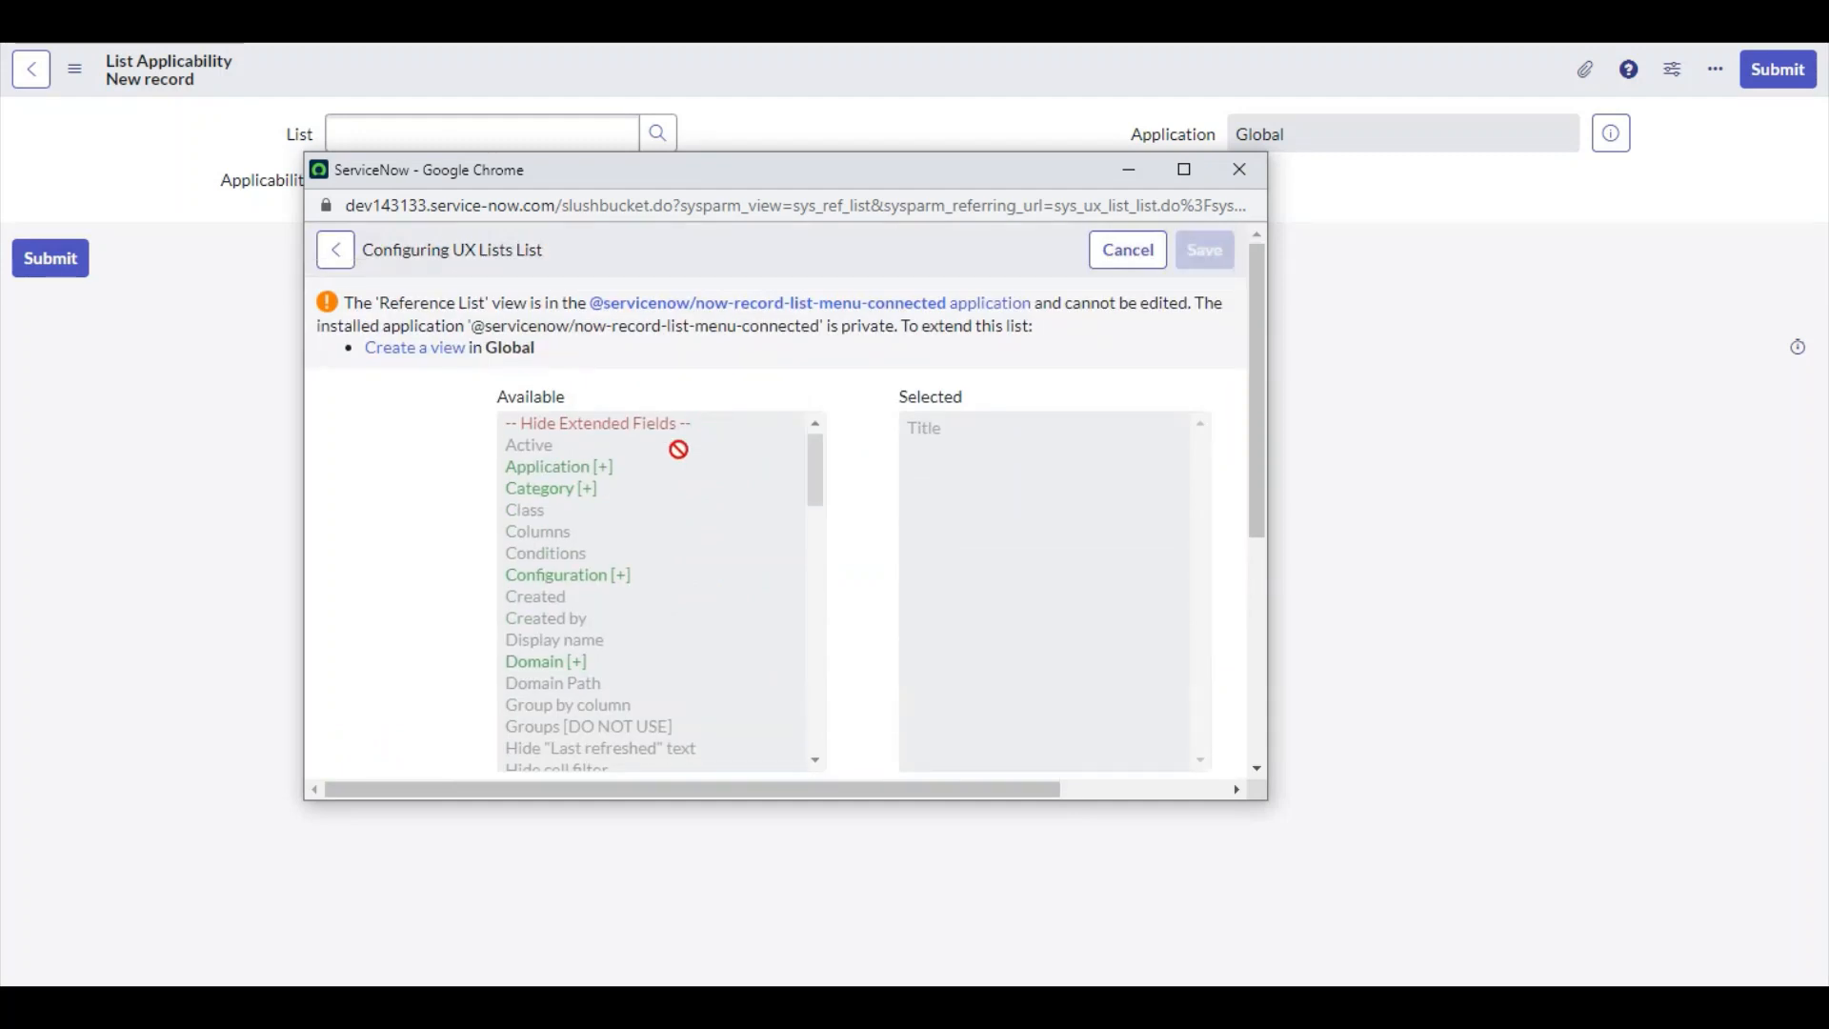
scroll(667, 476, "down", 4)
scroll(813, 600, "down", 3)
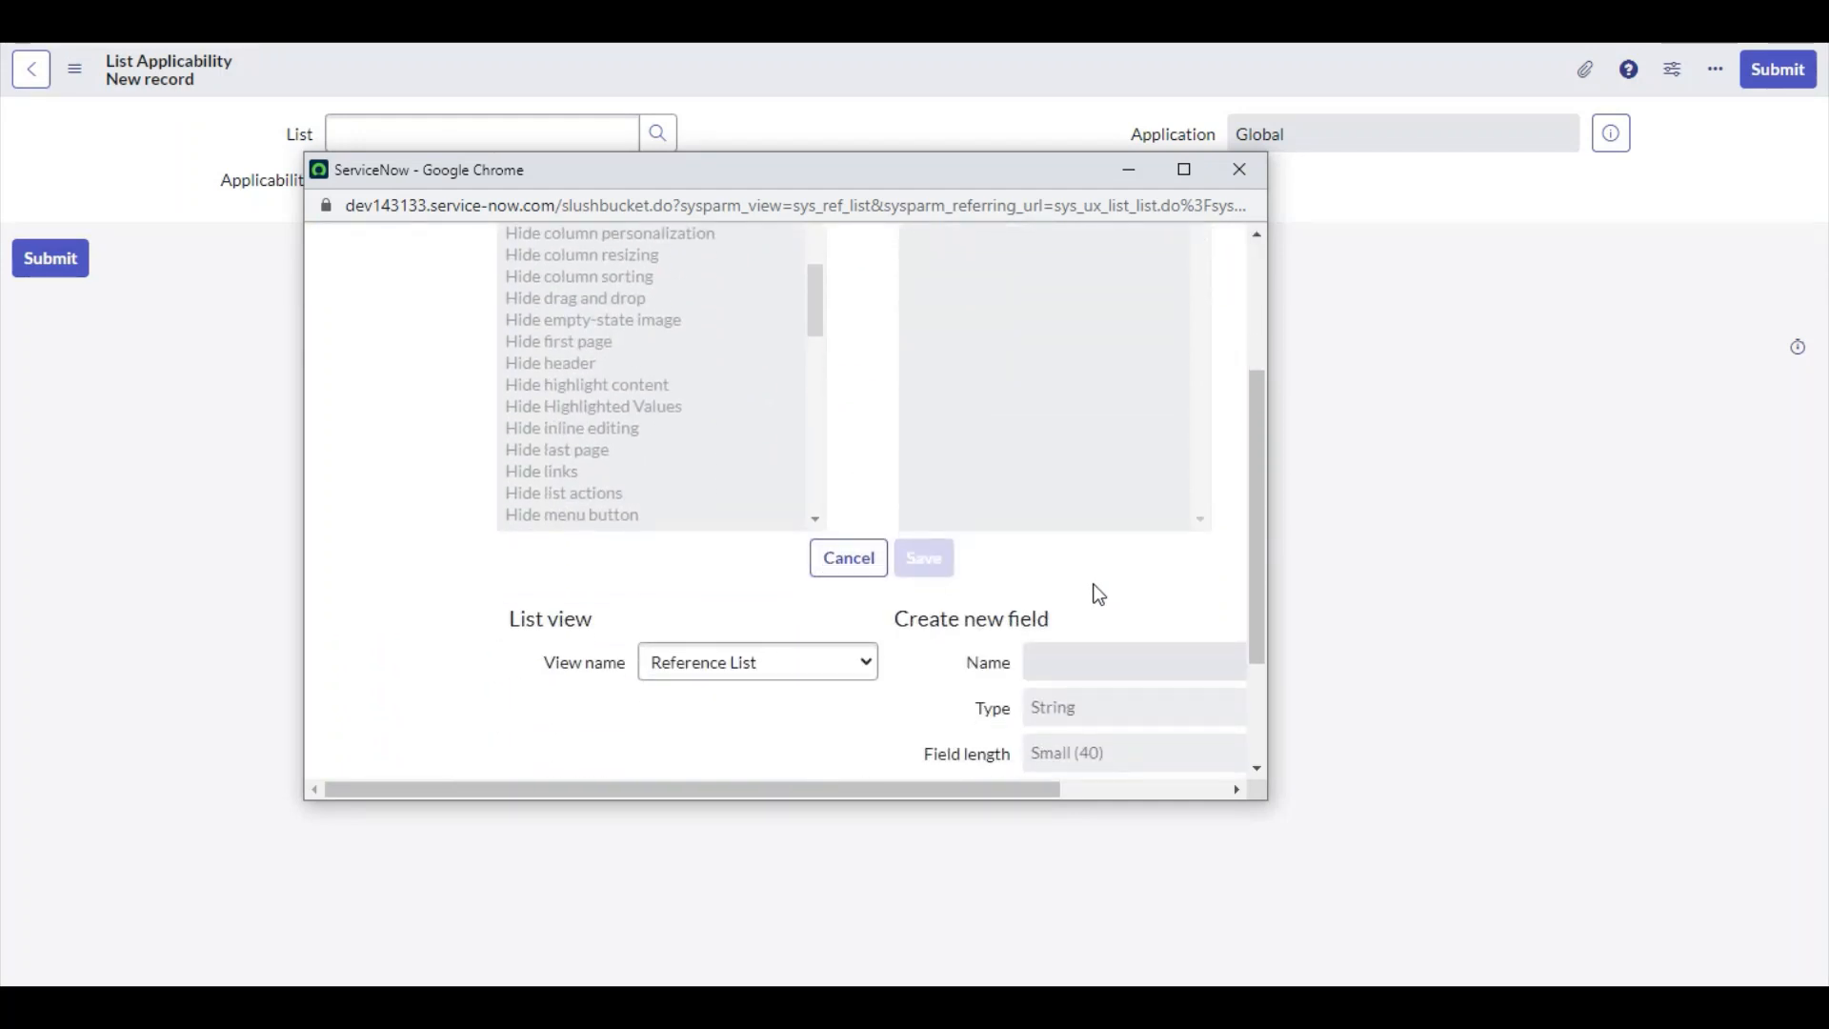
left_click(755, 667)
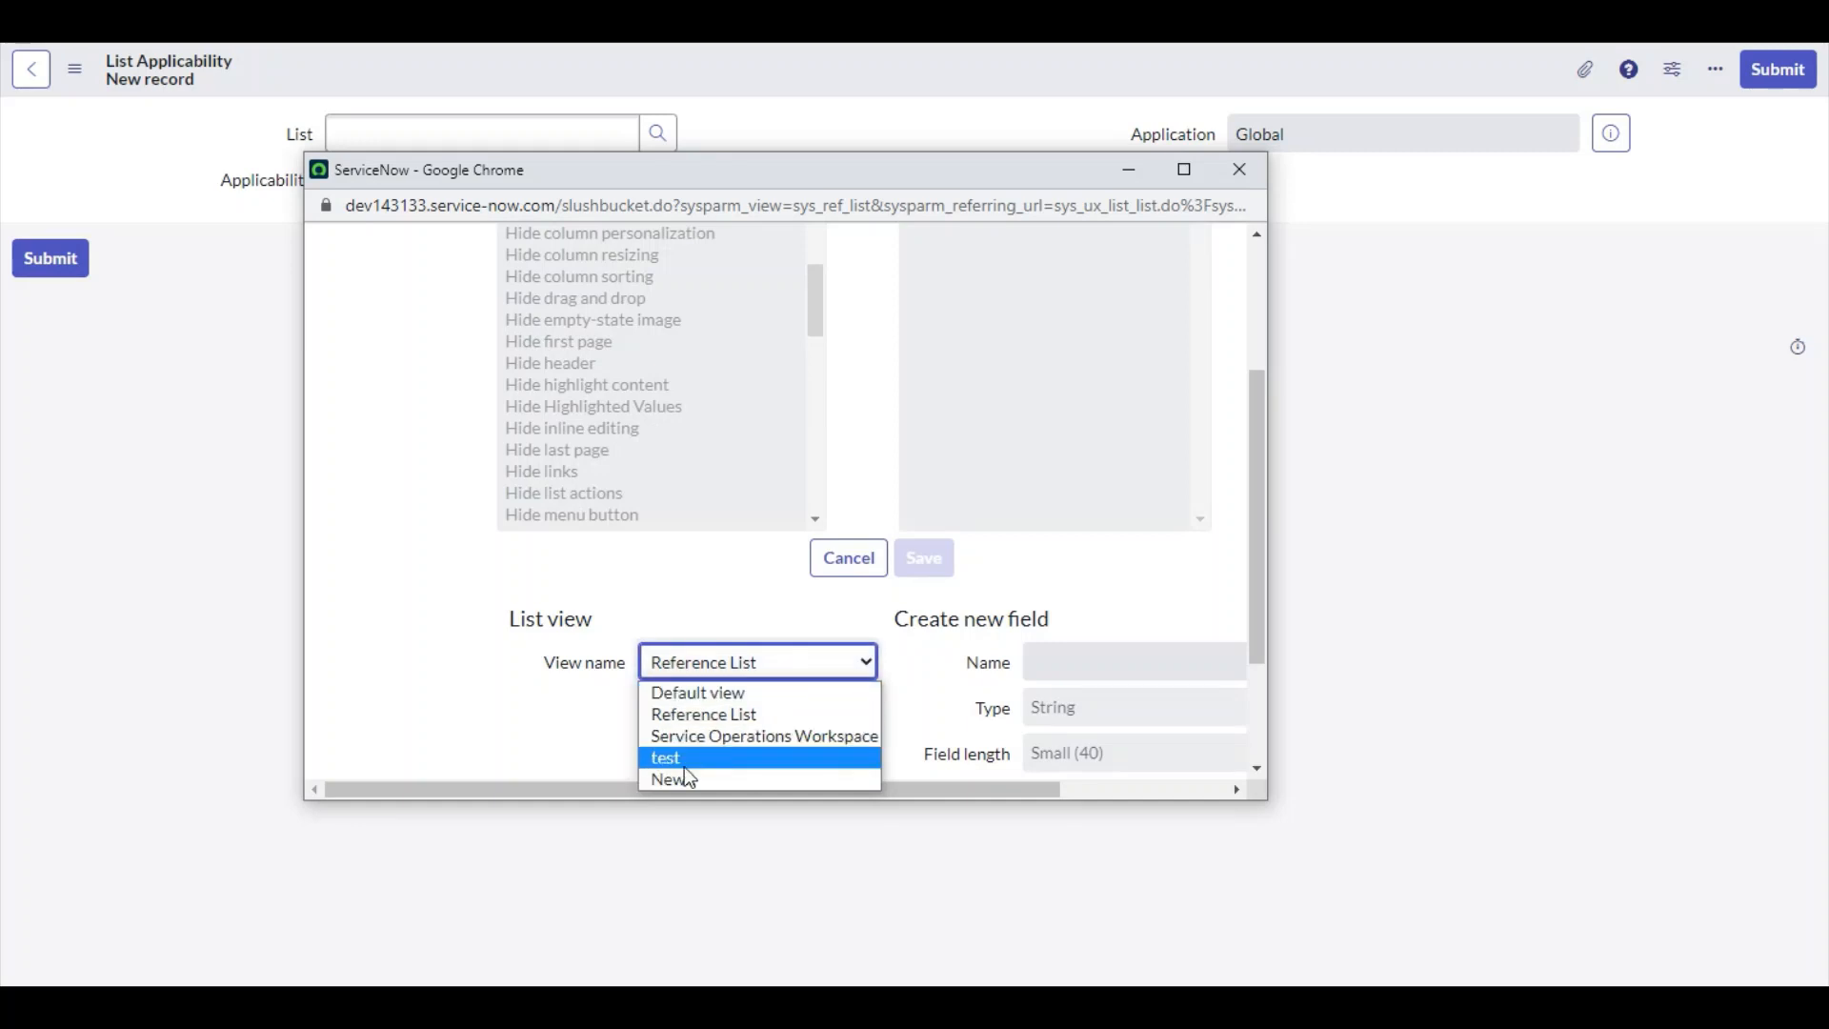
left_click(696, 714)
left_click(1240, 169)
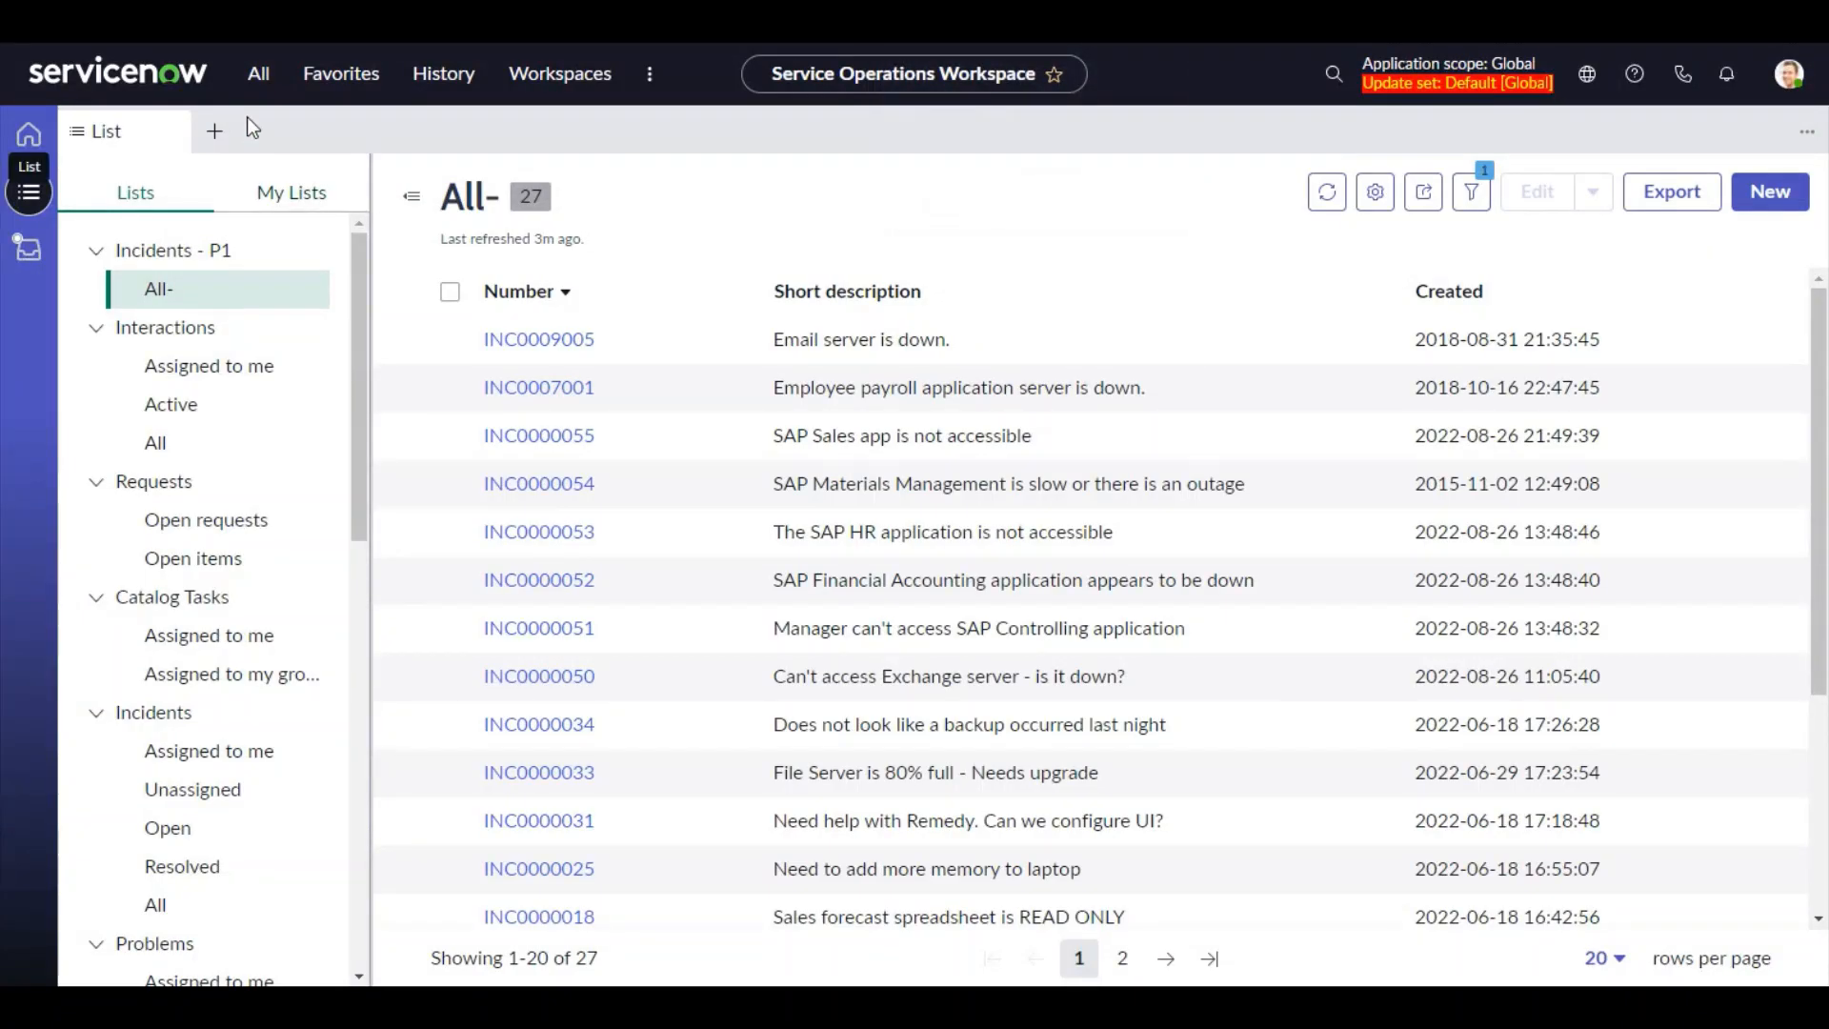
Open System UI Views by filtering the navigator for view
left_click(258, 73)
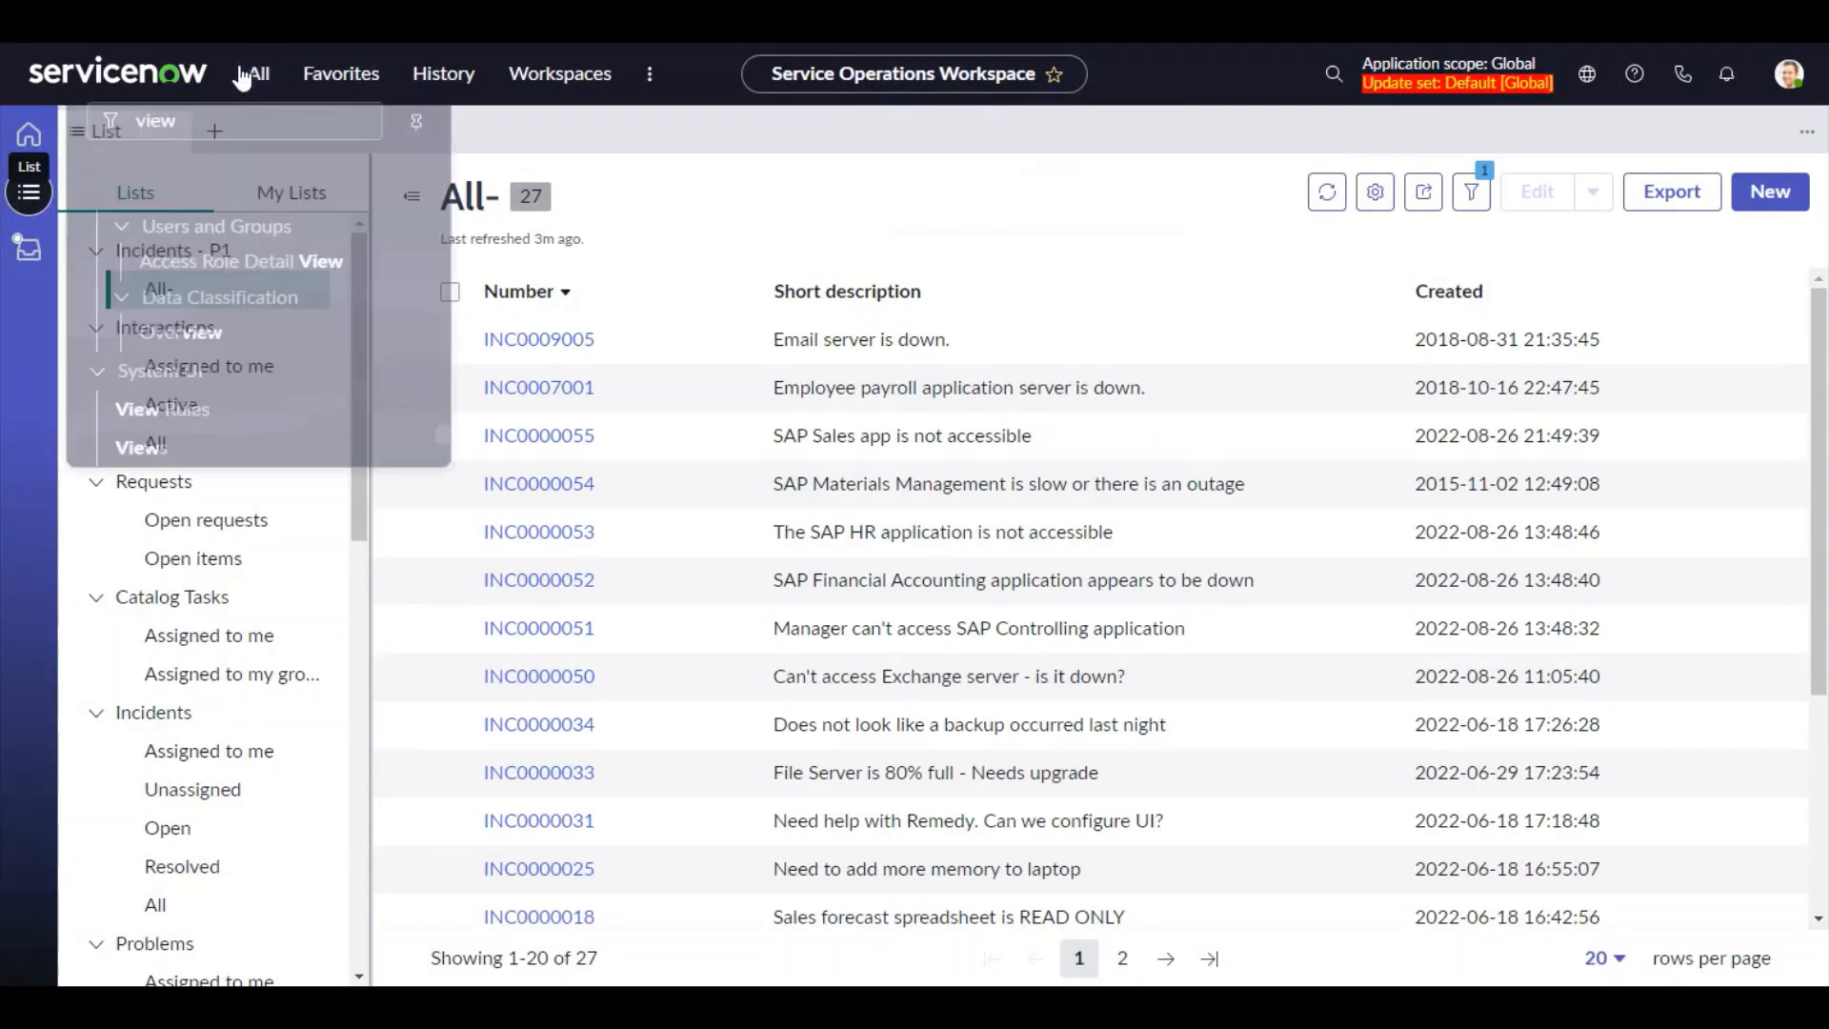
left_click(353, 138)
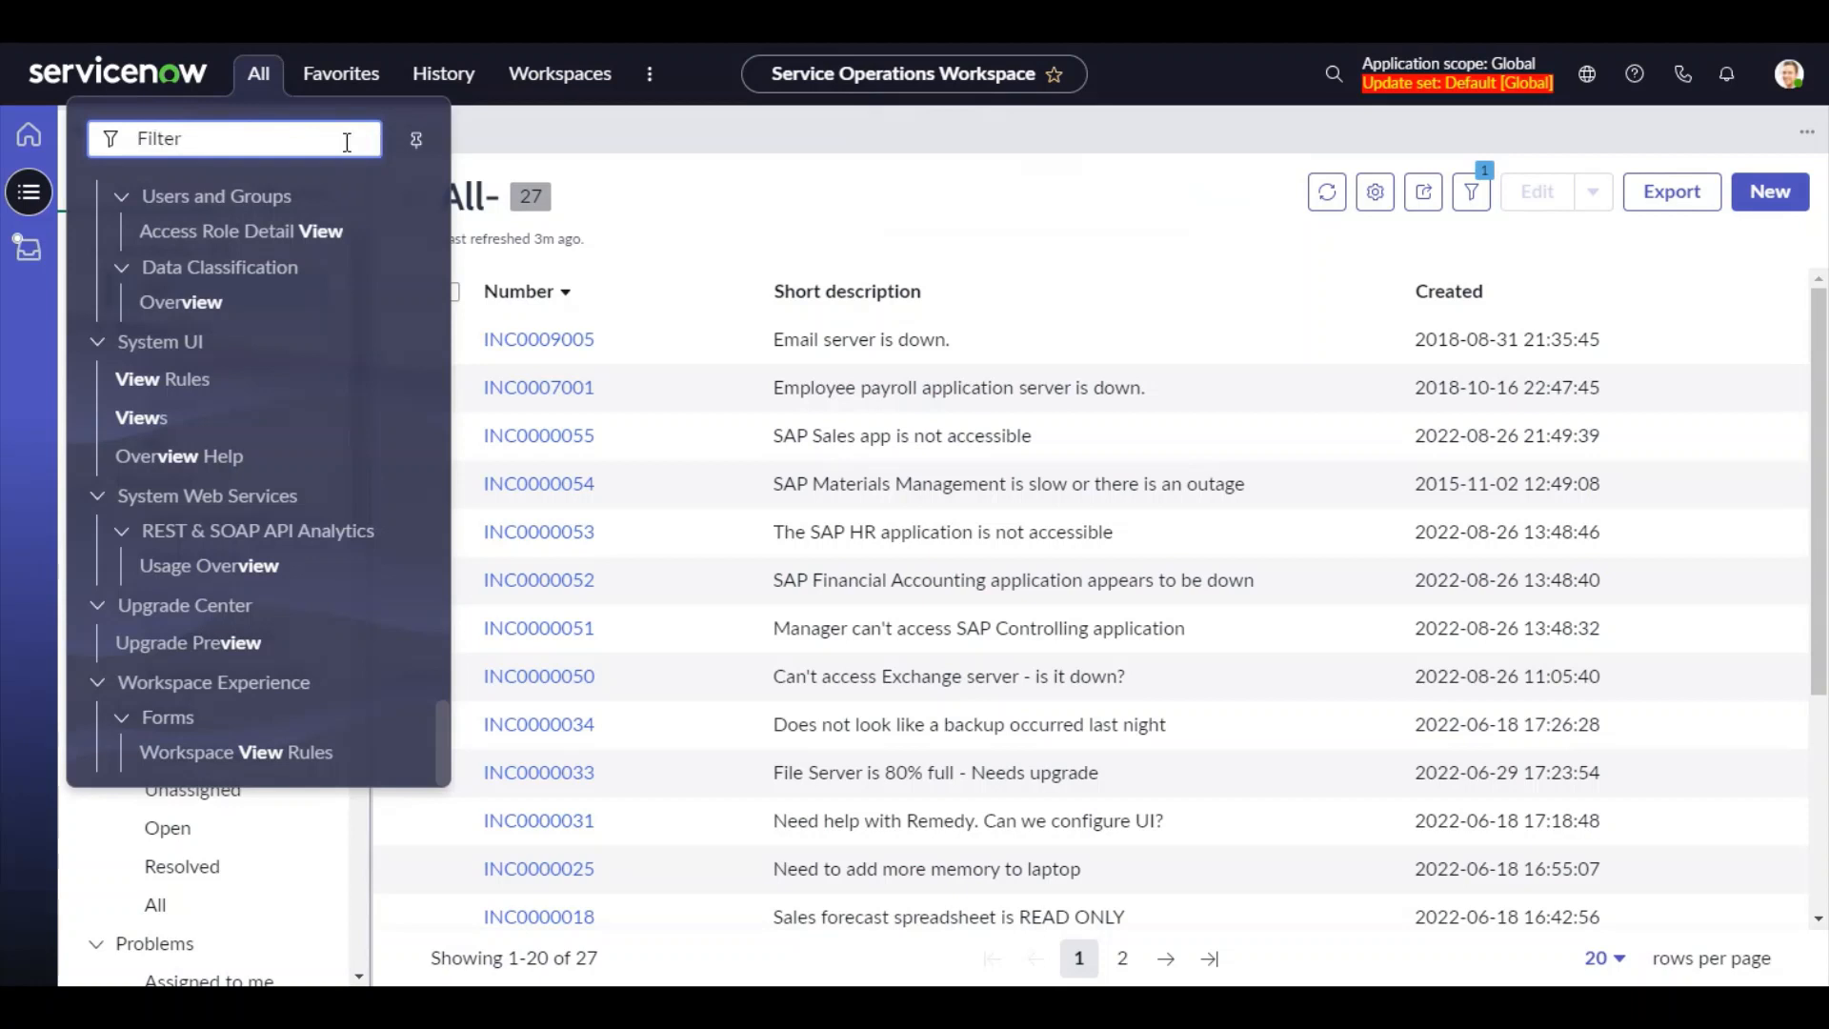
type("view")
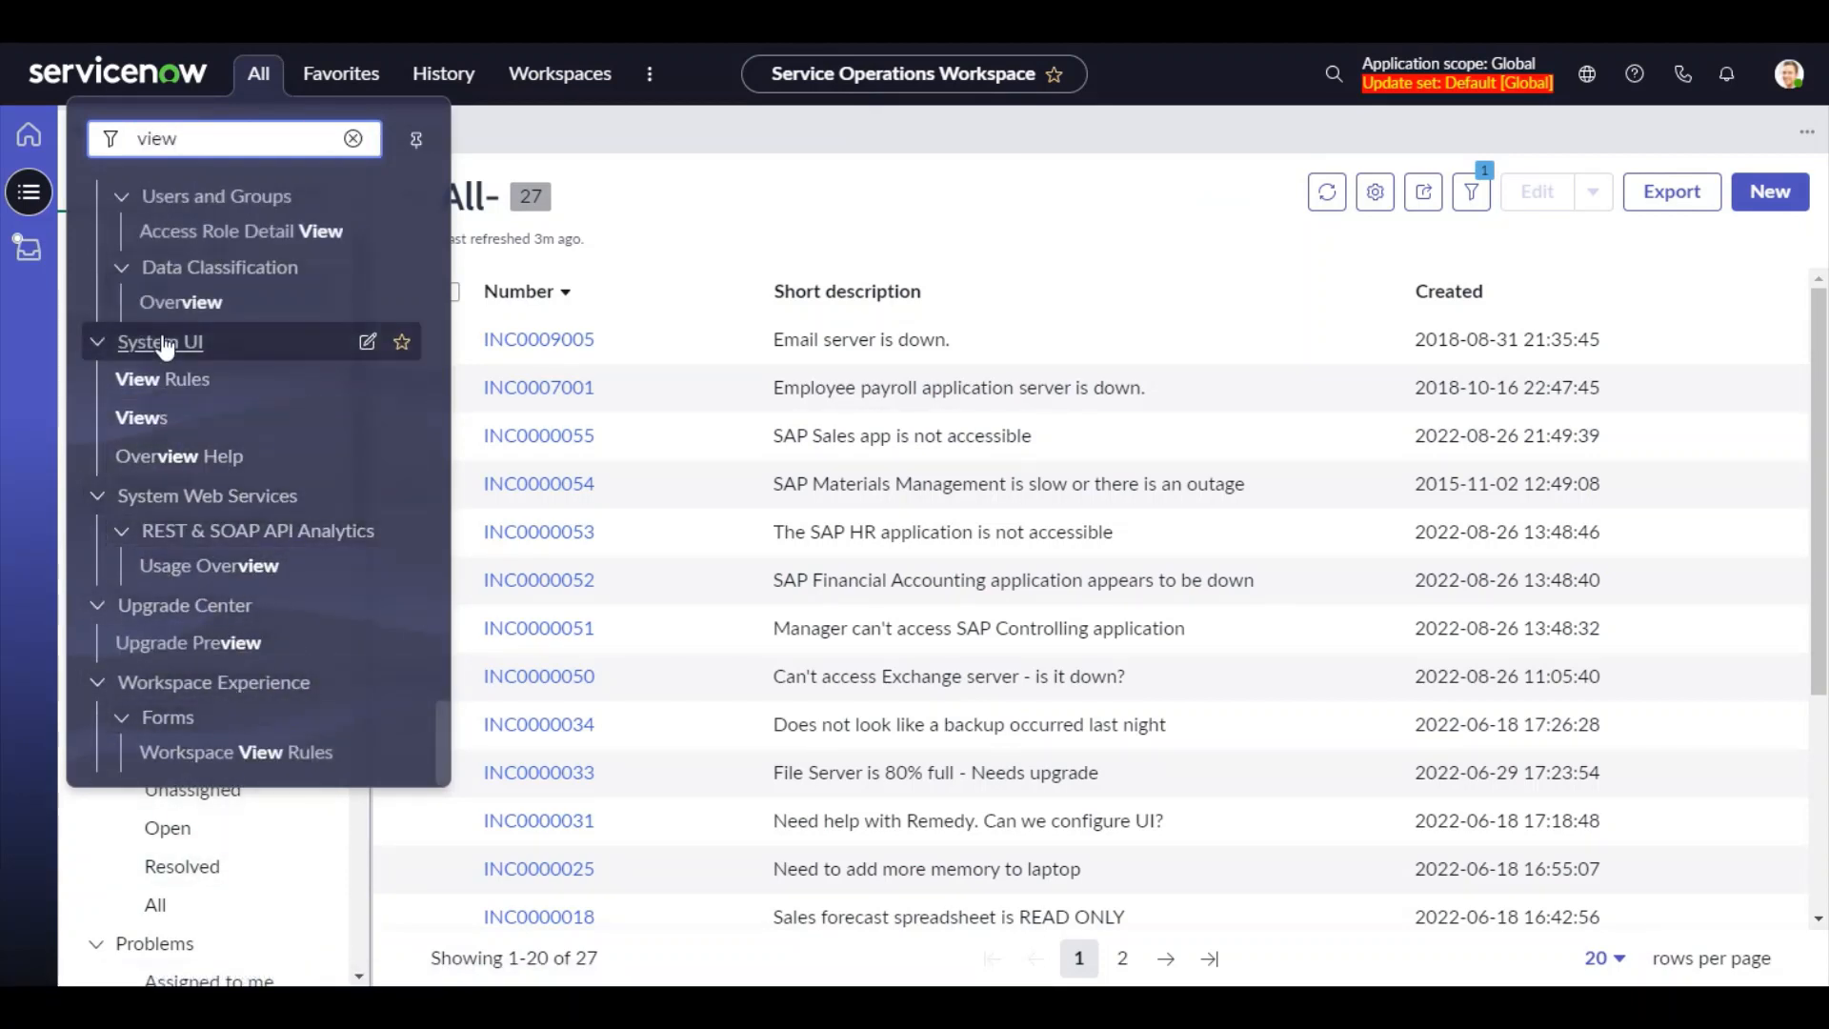
left_click(143, 419)
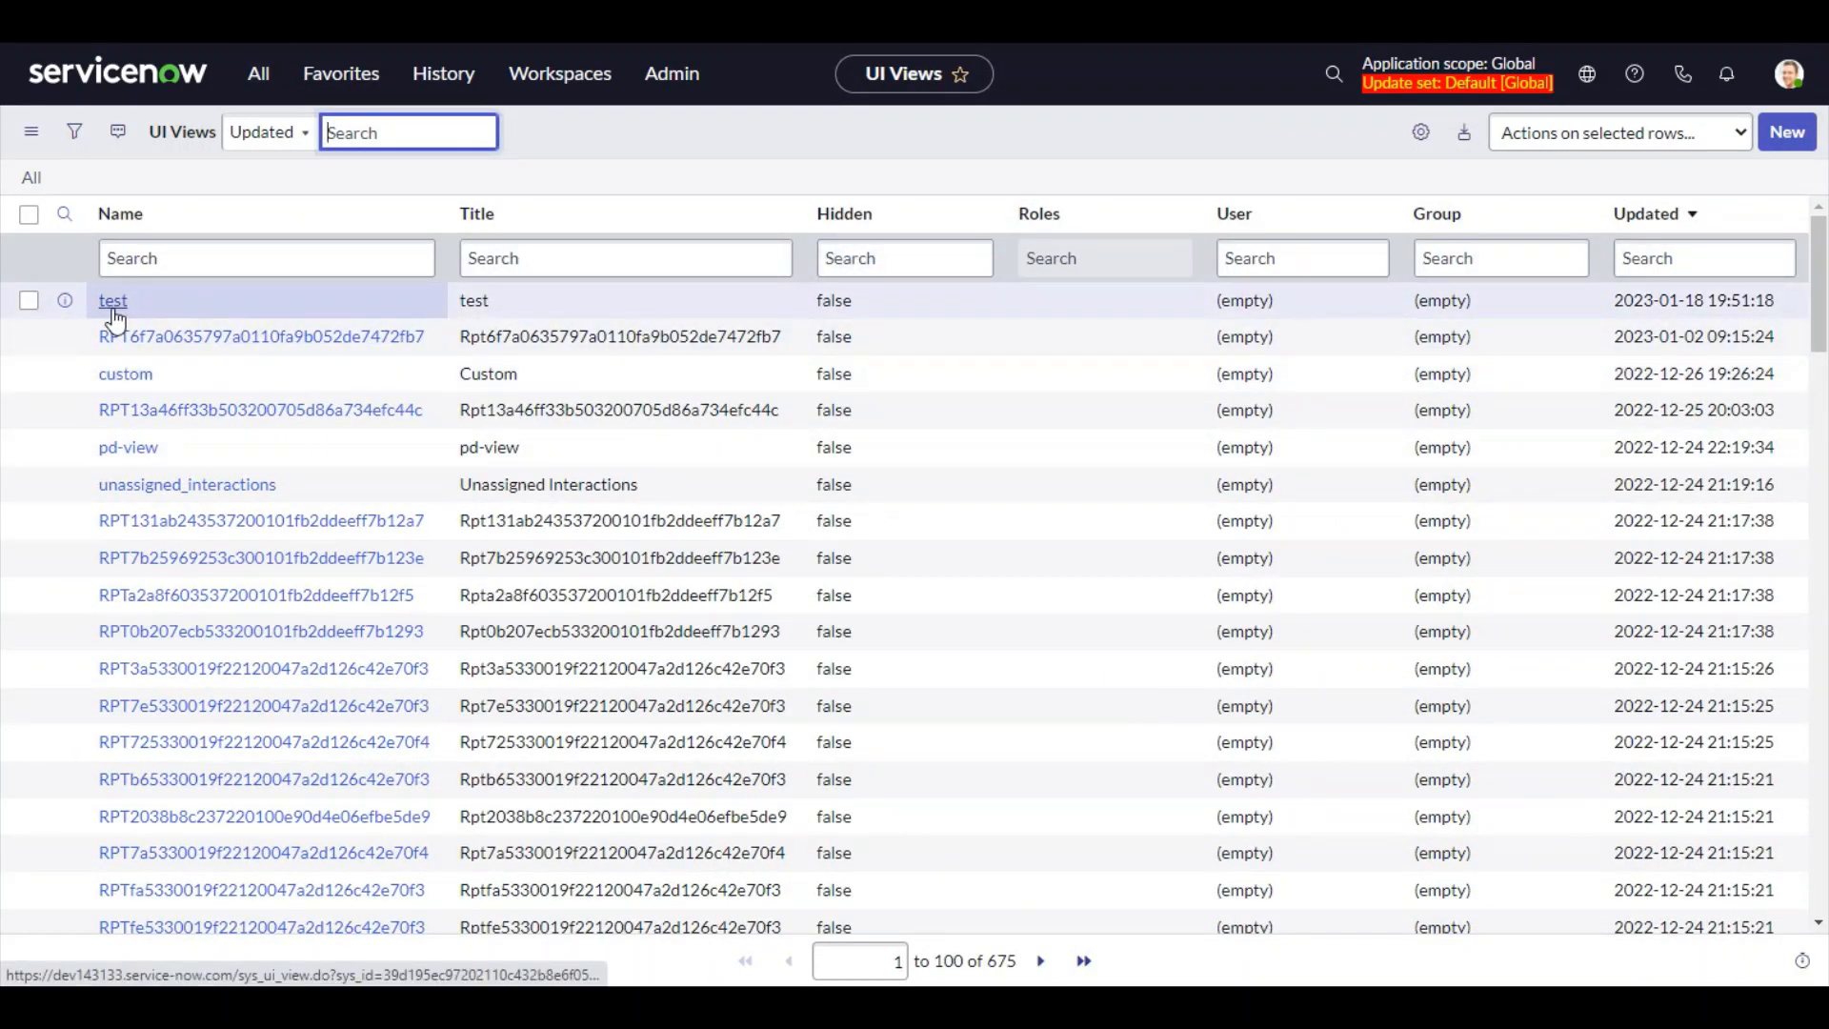
Filter UI Views by name sys_ref_list and open the Reference List view record
left_click(254, 250)
type("sys")
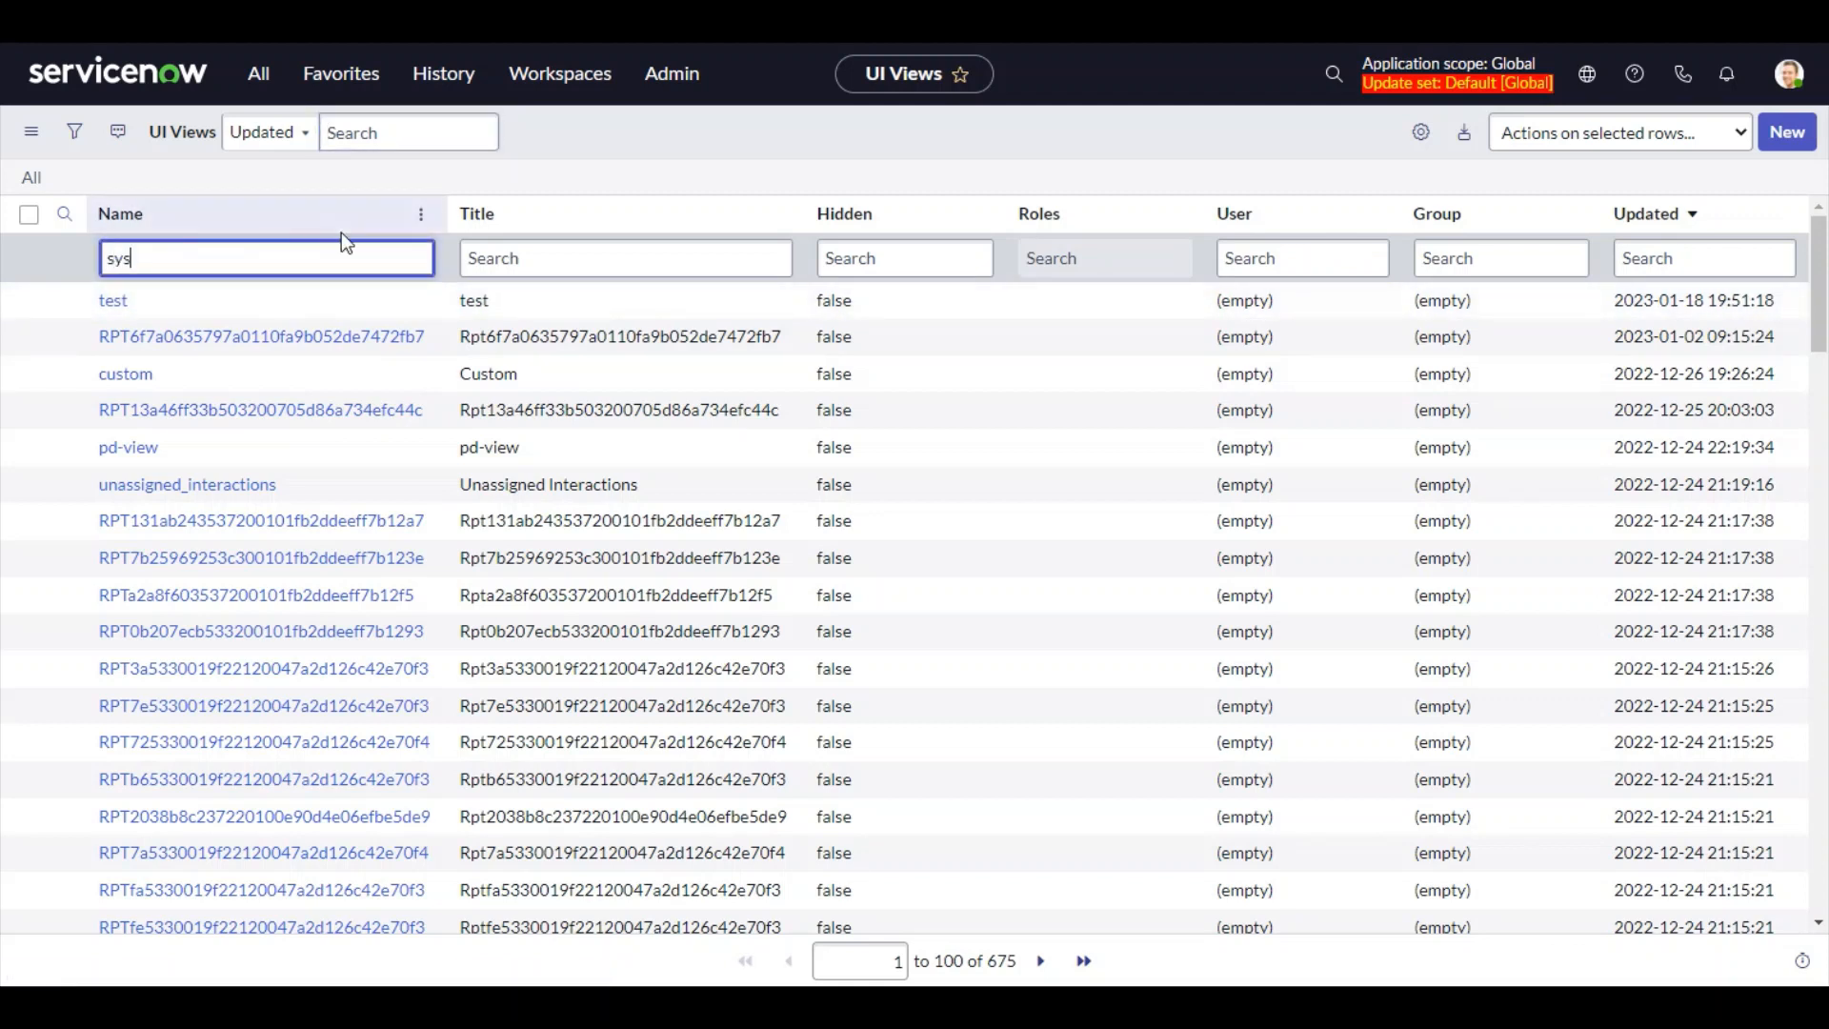
type("_ref_list")
key("Return")
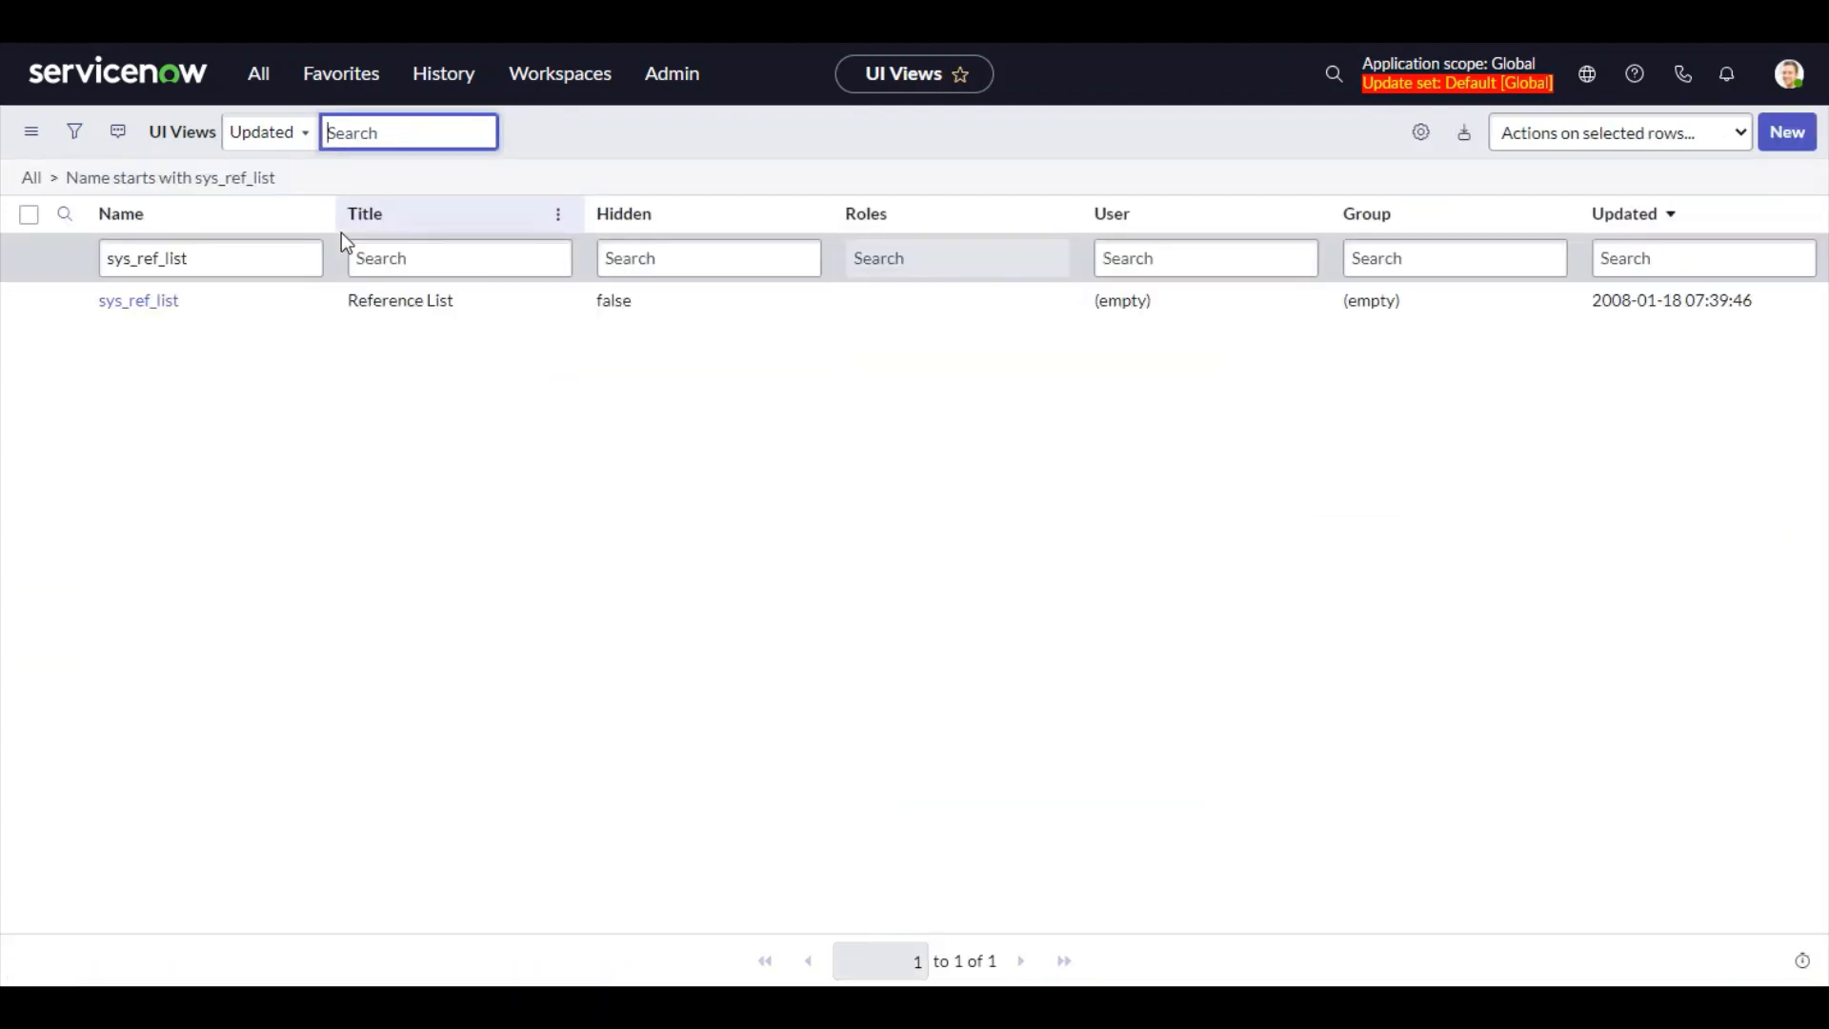
left_click(146, 305)
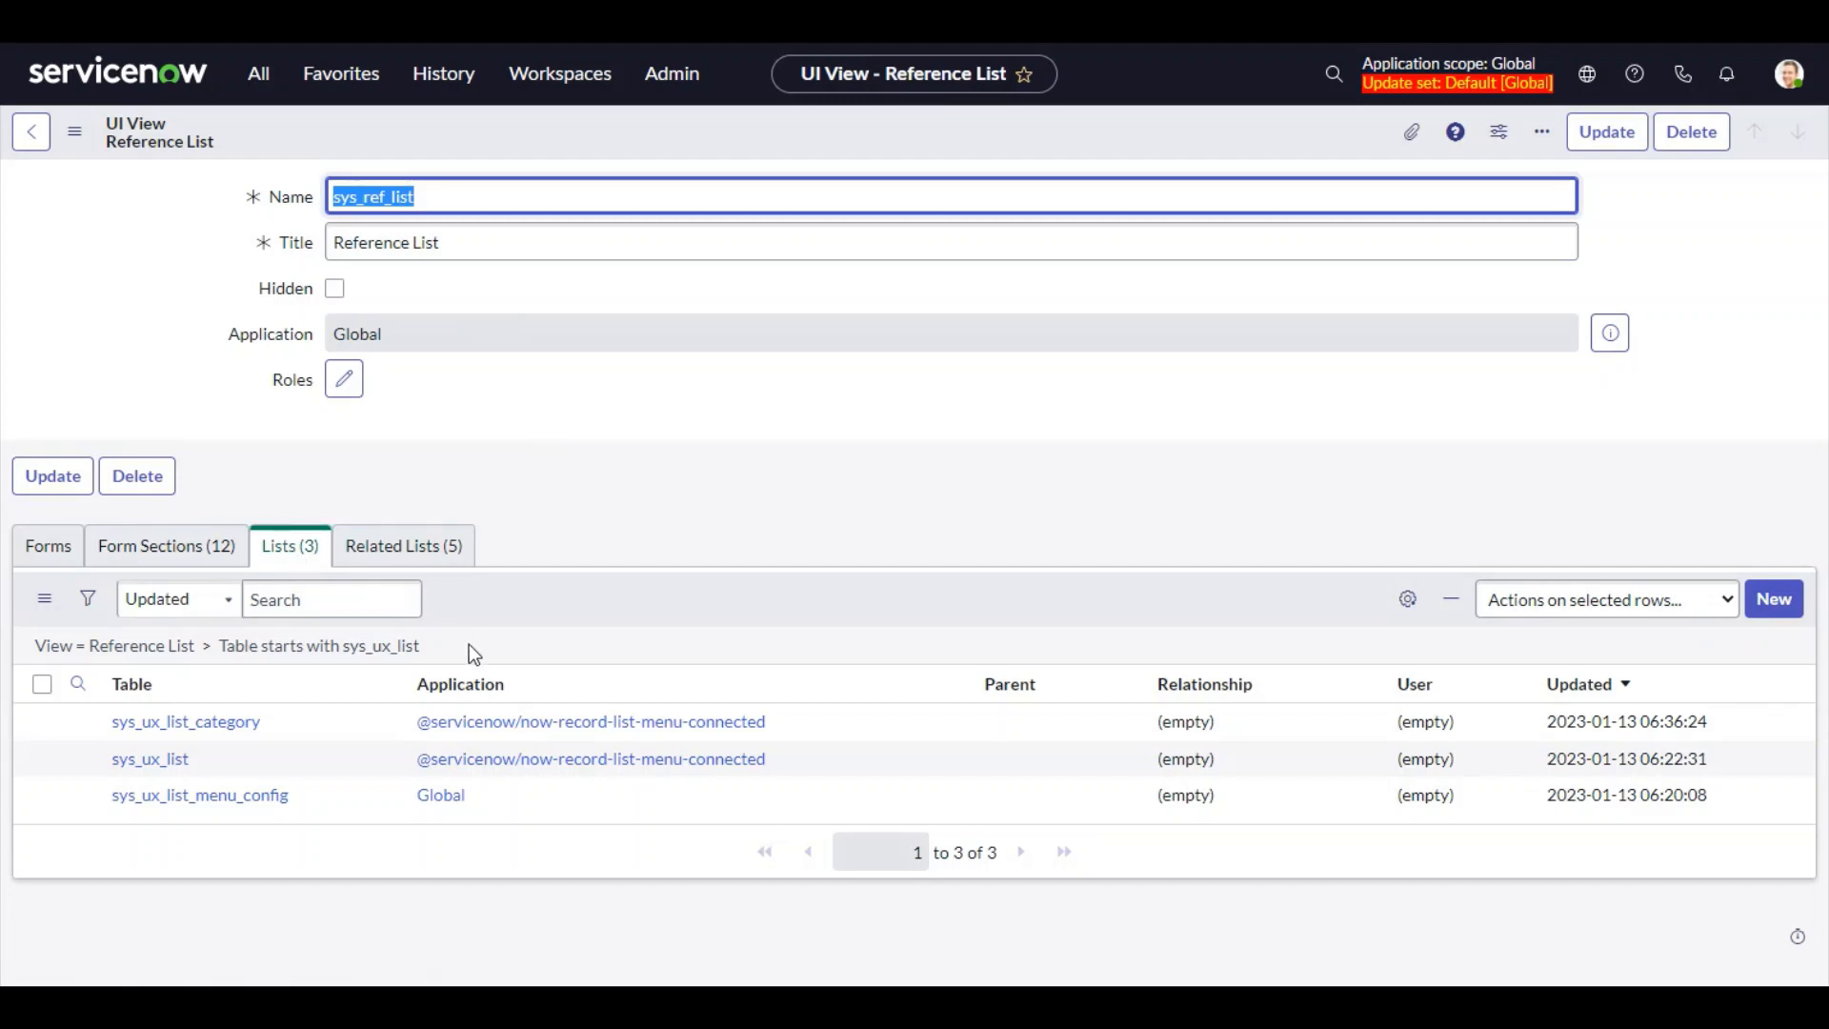
Reopen the List lookup on the List Applicability form and inspect the lookup window's URL
left_click(170, 762)
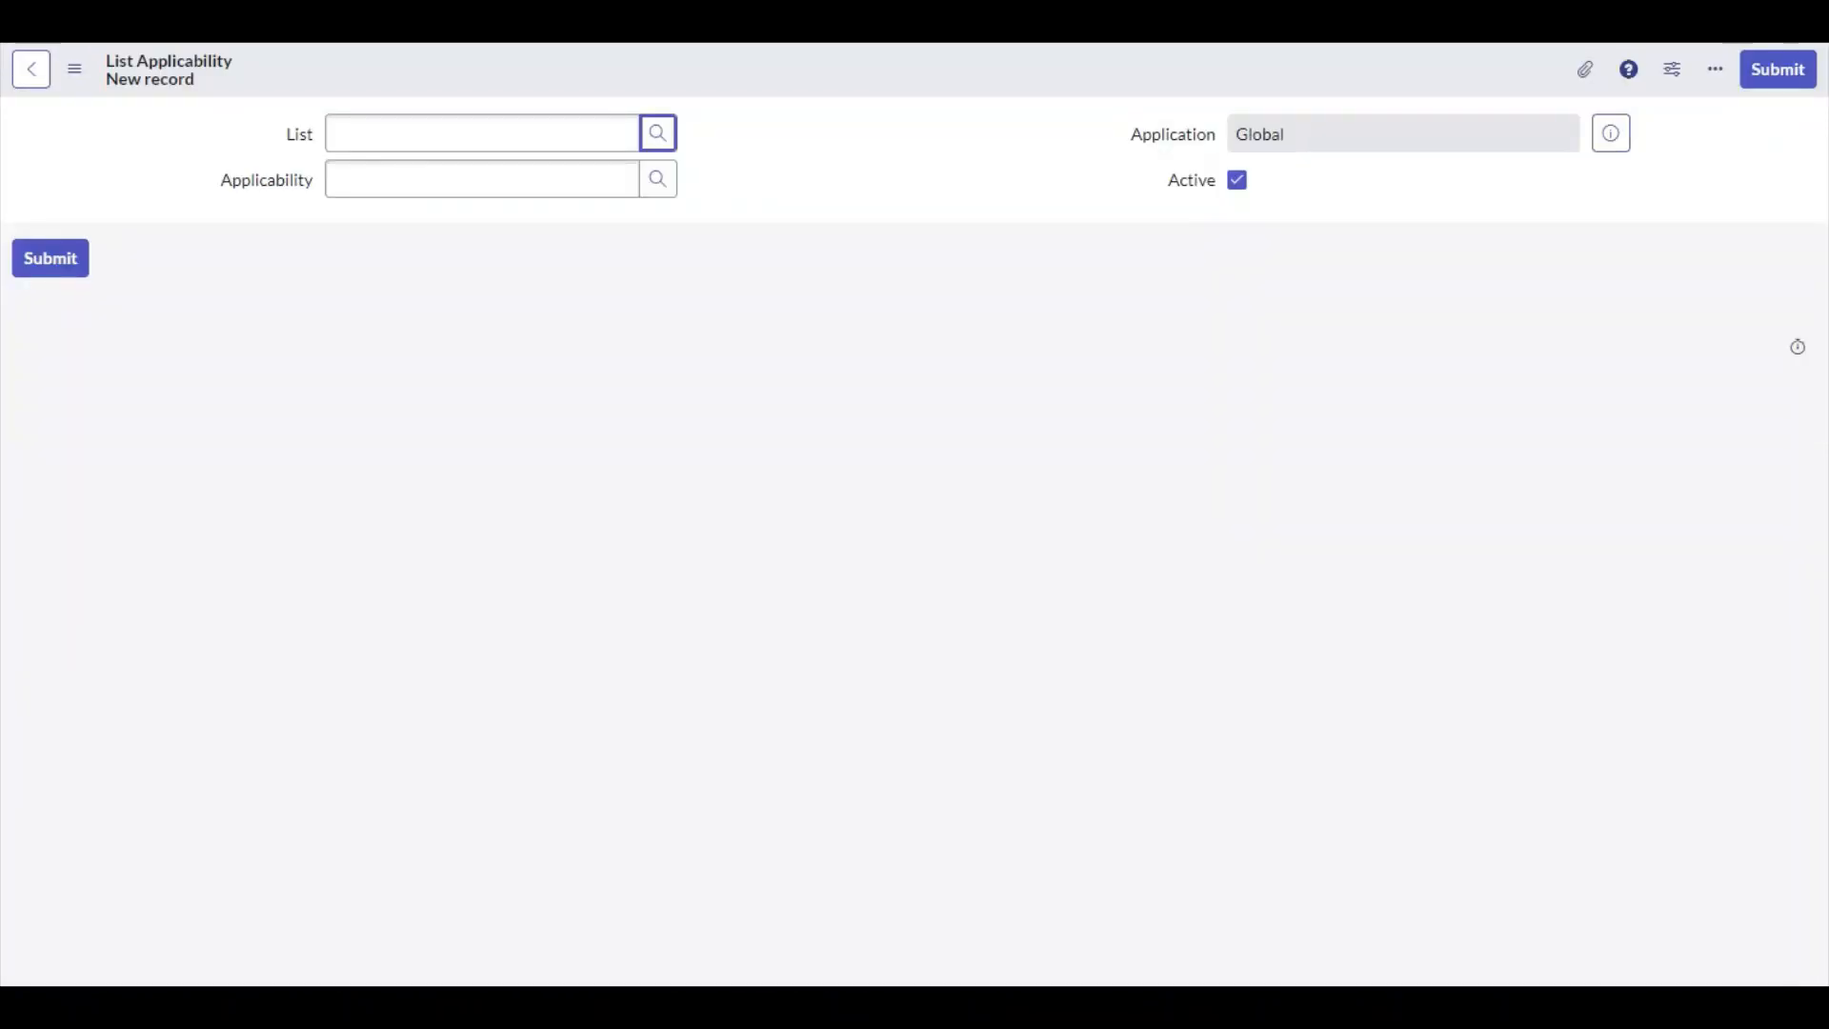
left_click(672, 152)
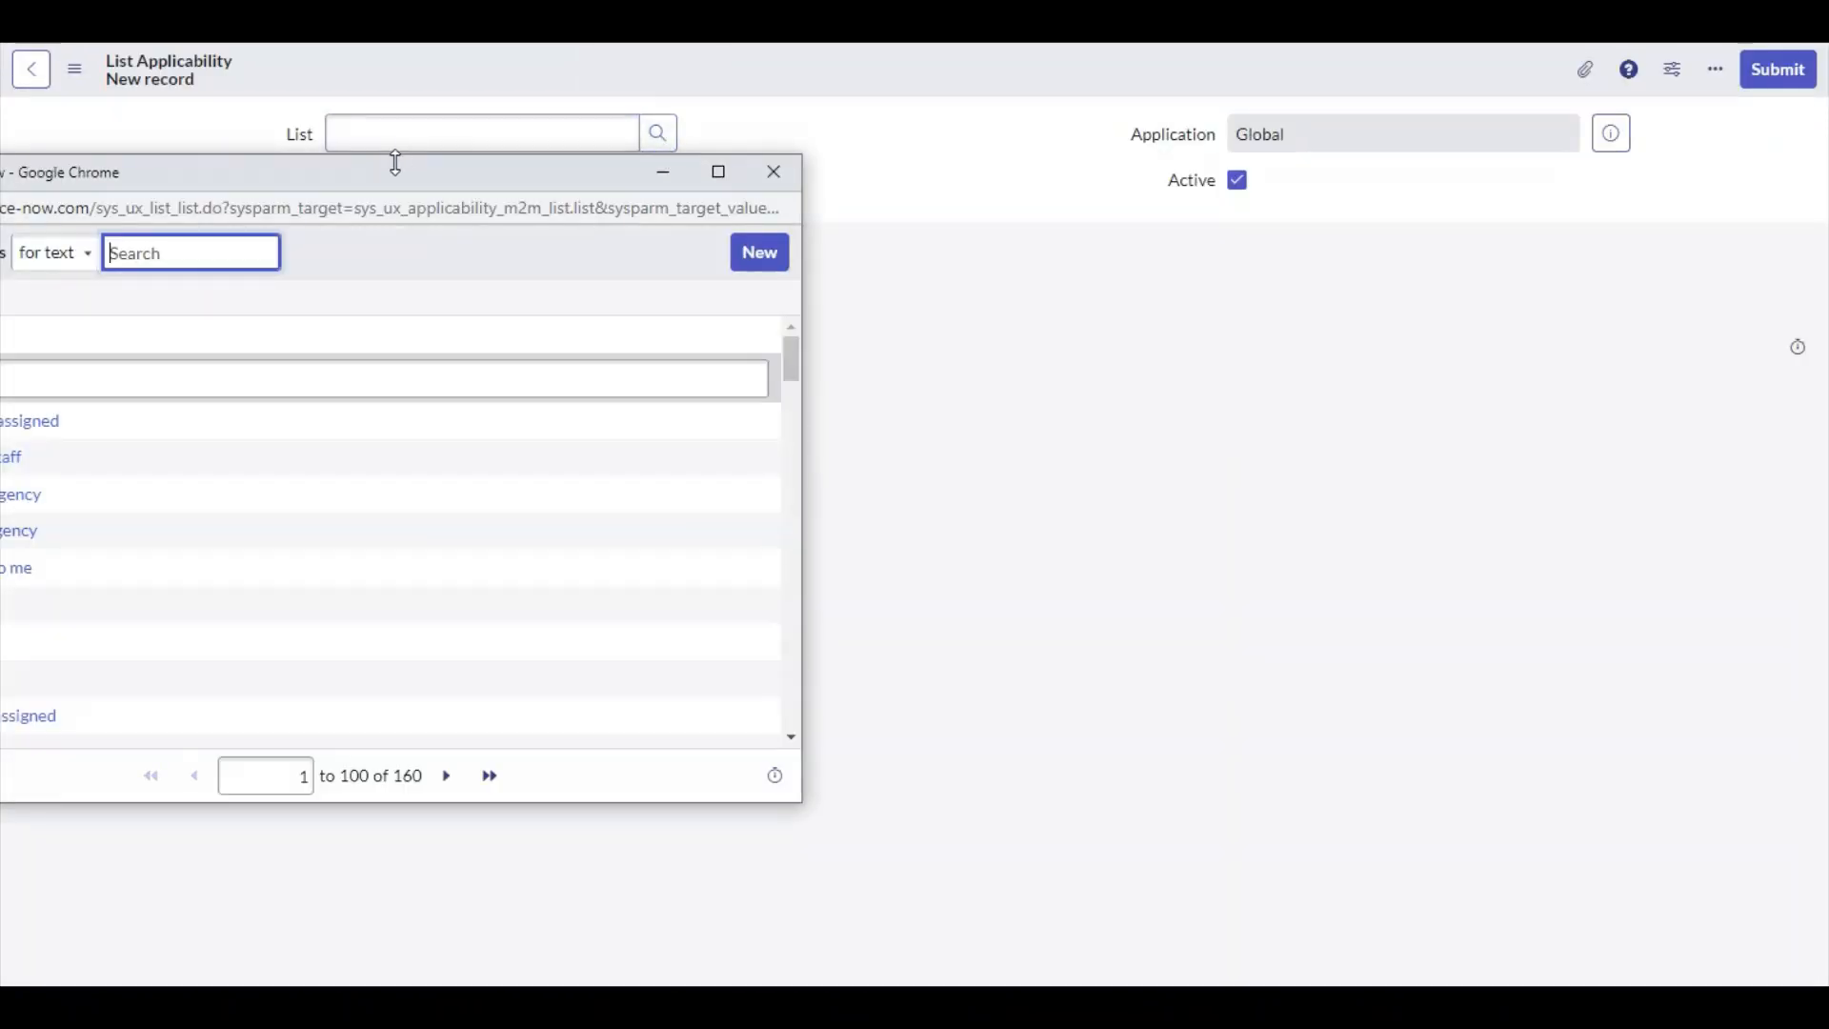
left_click_drag(396, 168, 1042, 231)
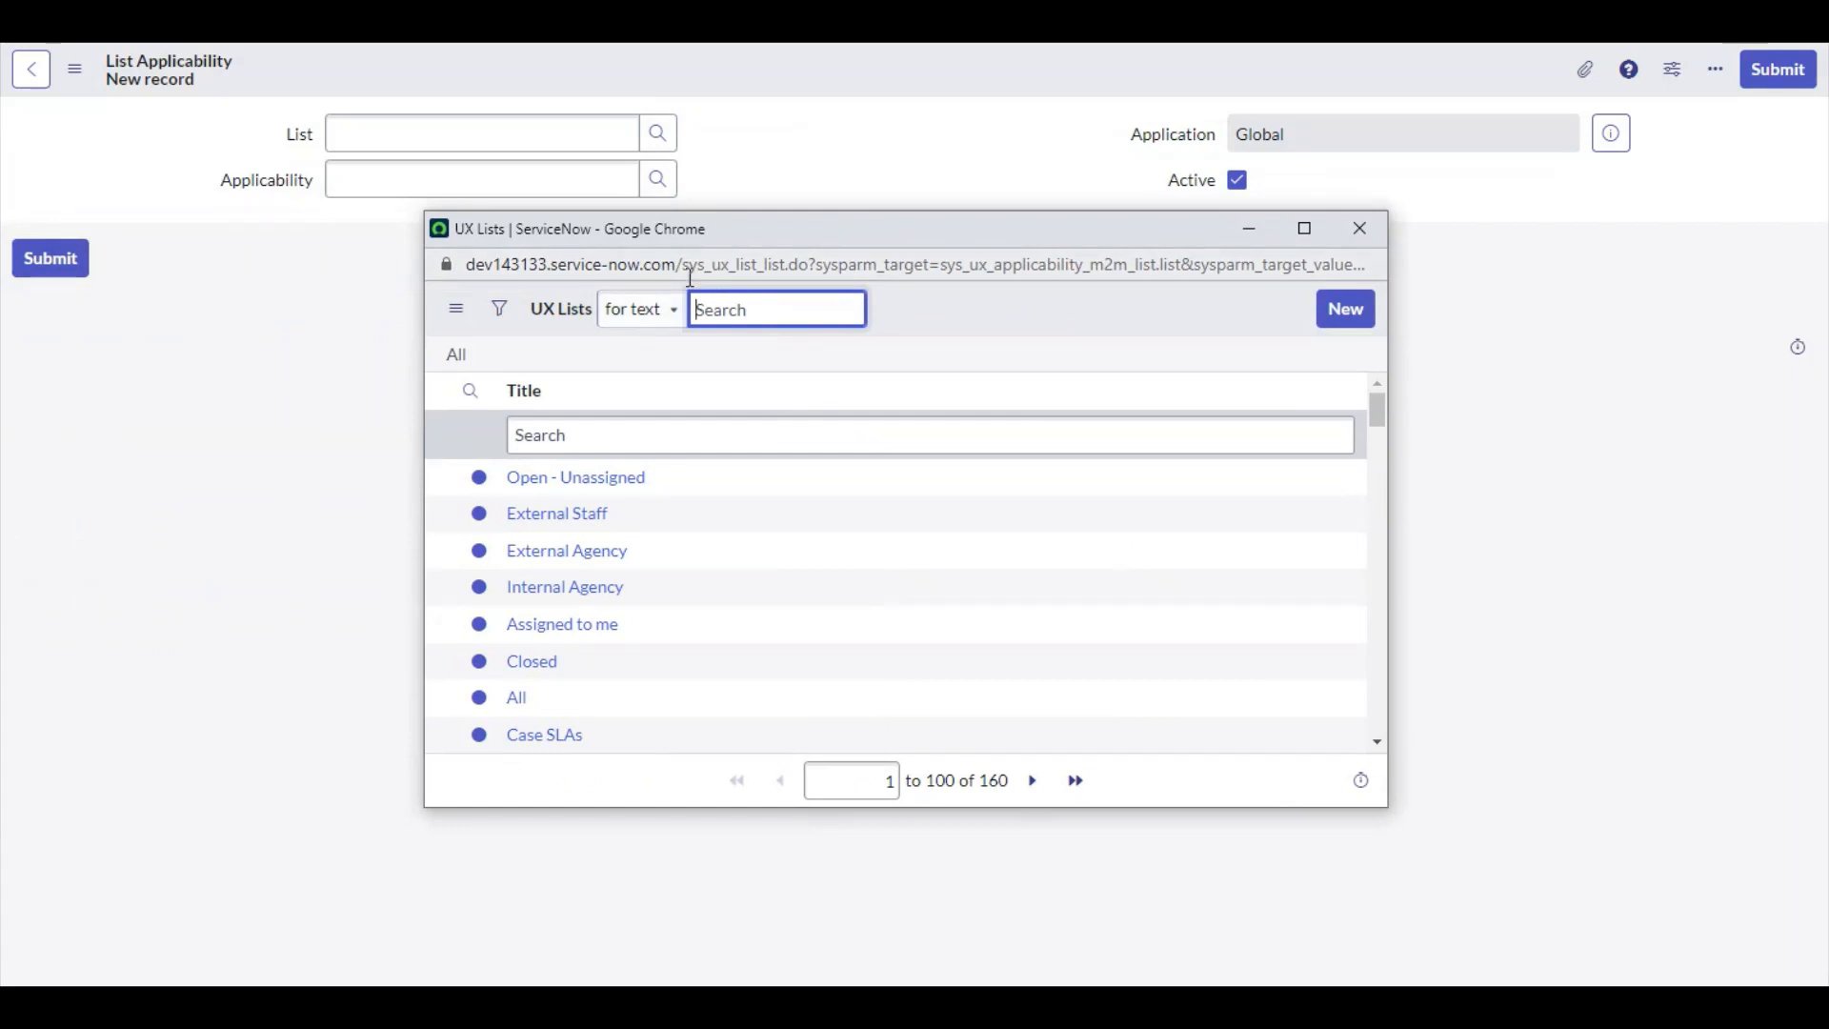
left_click_drag(692, 271, 811, 267)
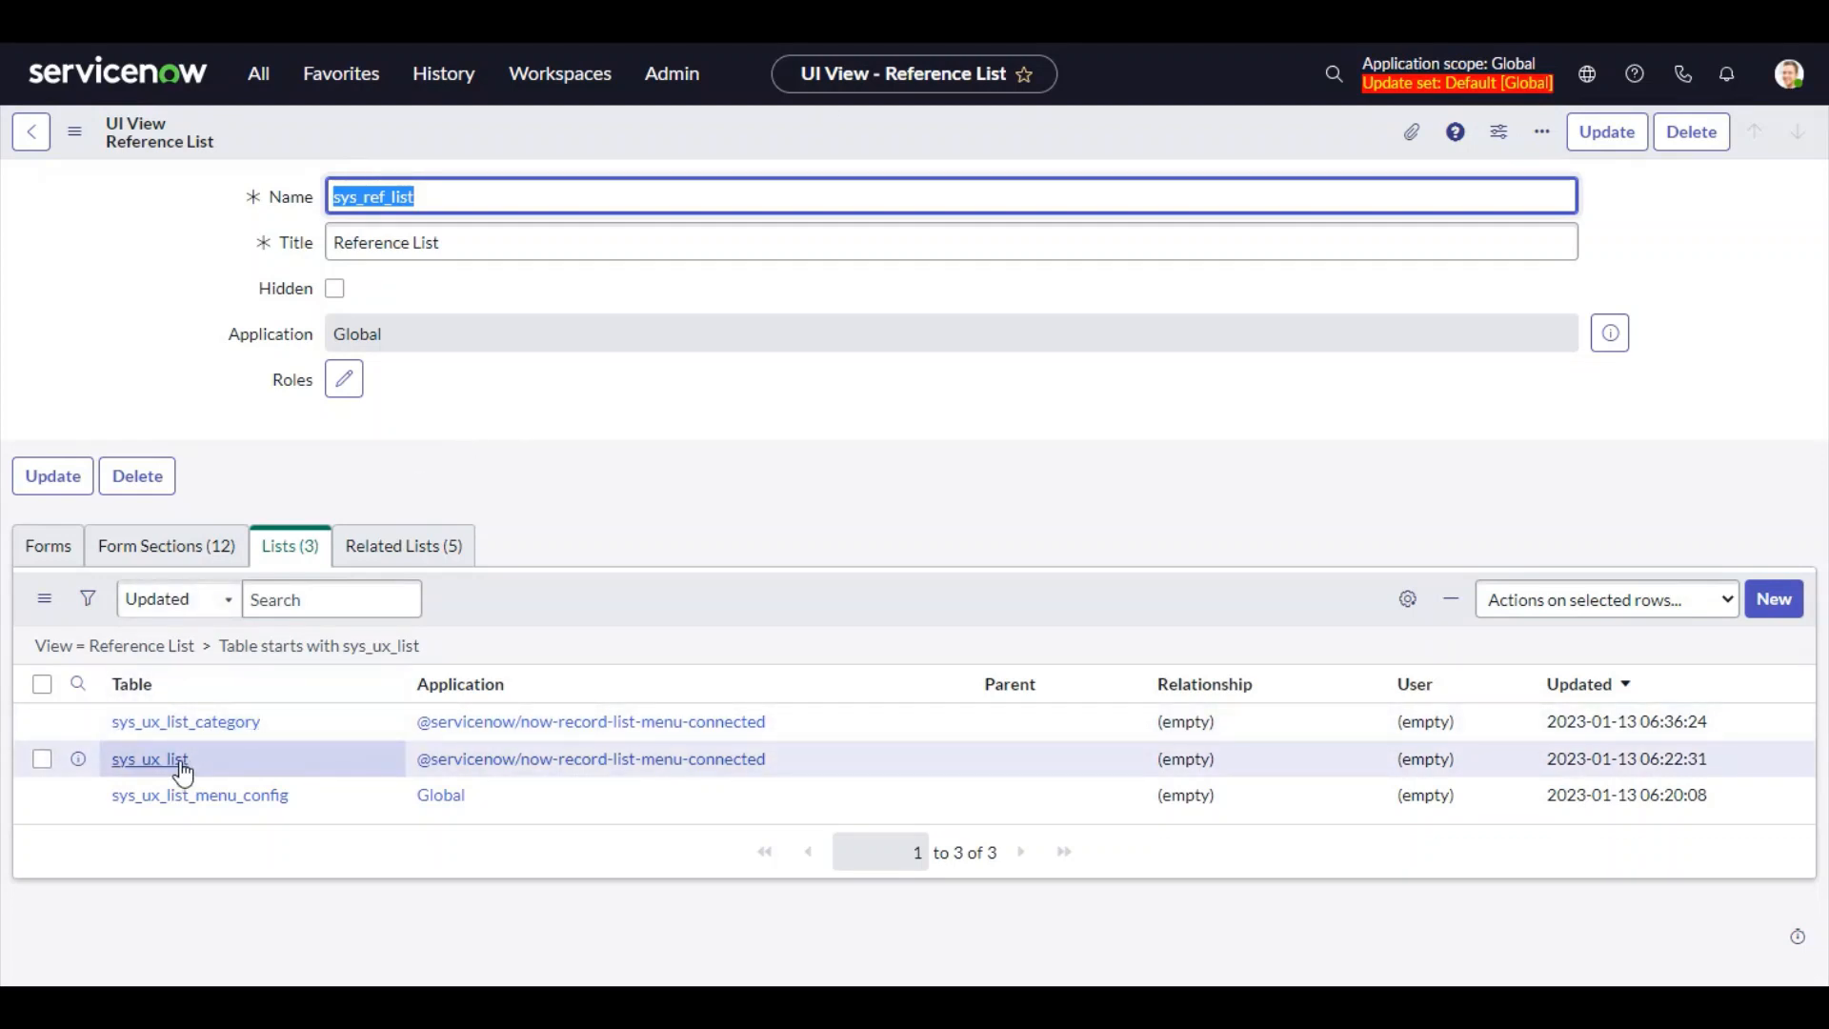
Open the sys_ux_list list definition of the Reference List view and copy it with Insert and Stay
left_click(180, 762)
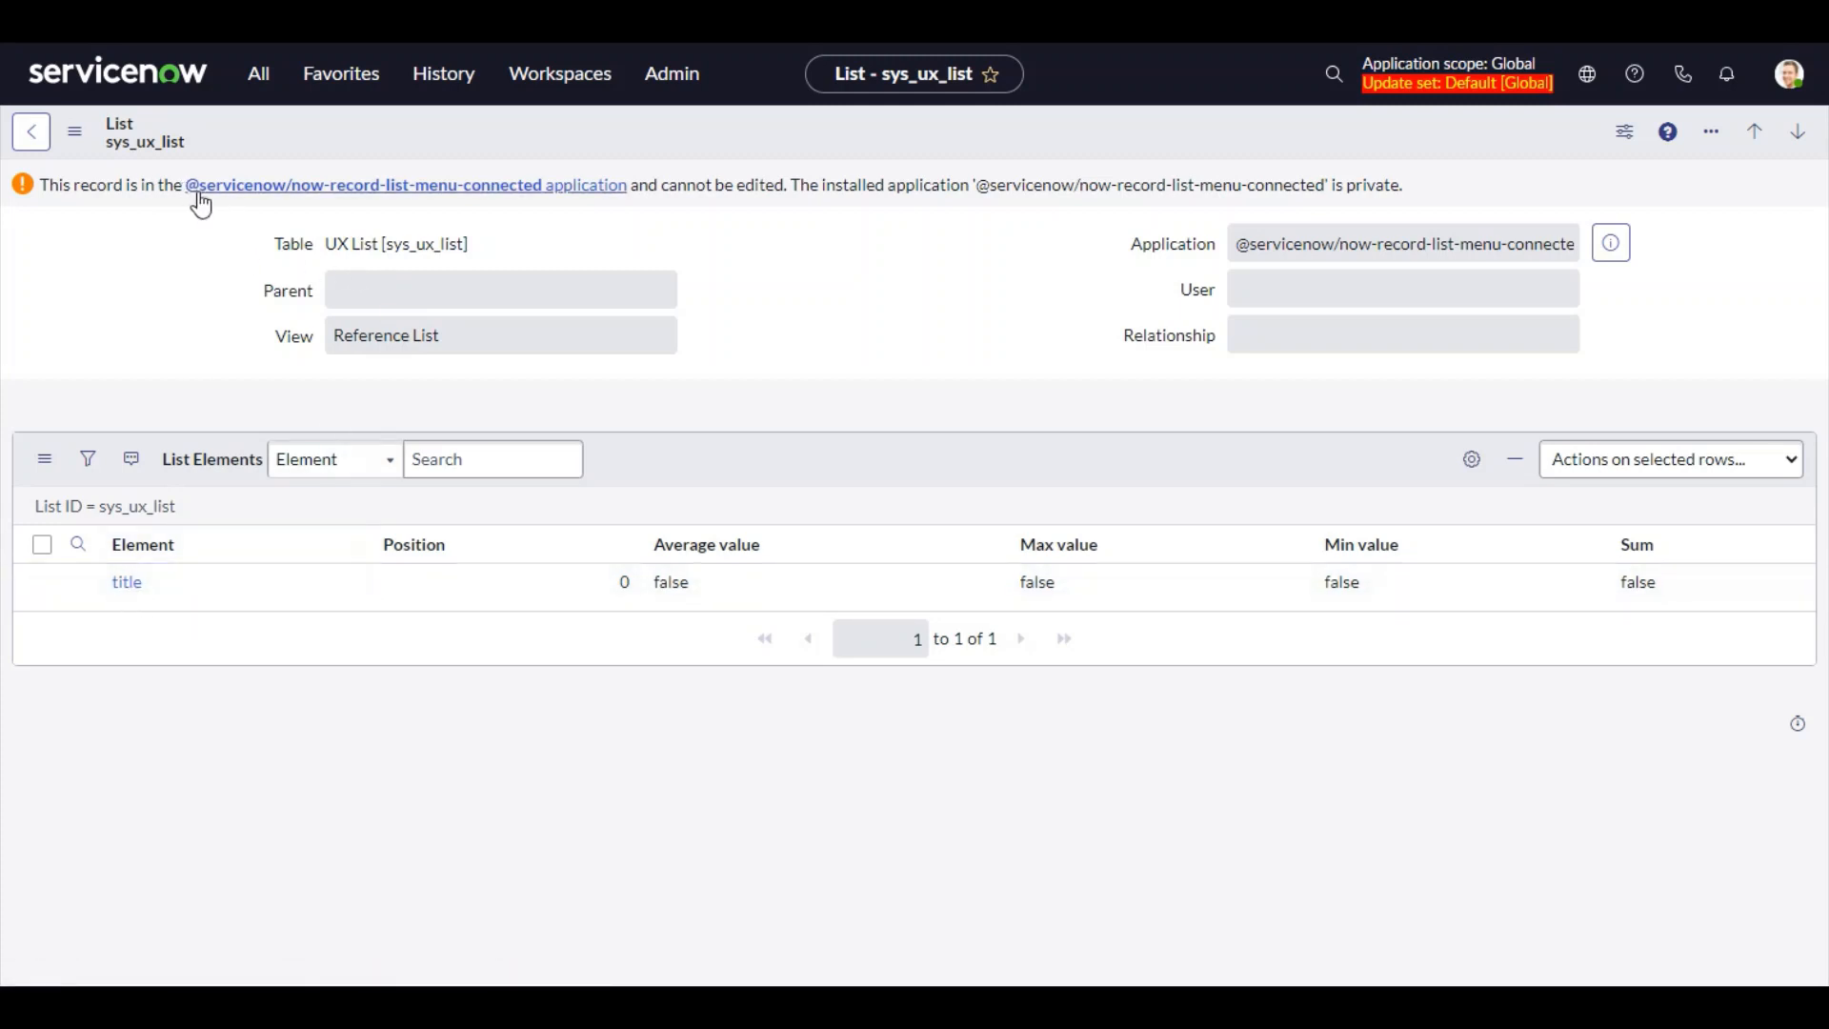
left_click_drag(186, 187, 783, 185)
left_click(546, 233)
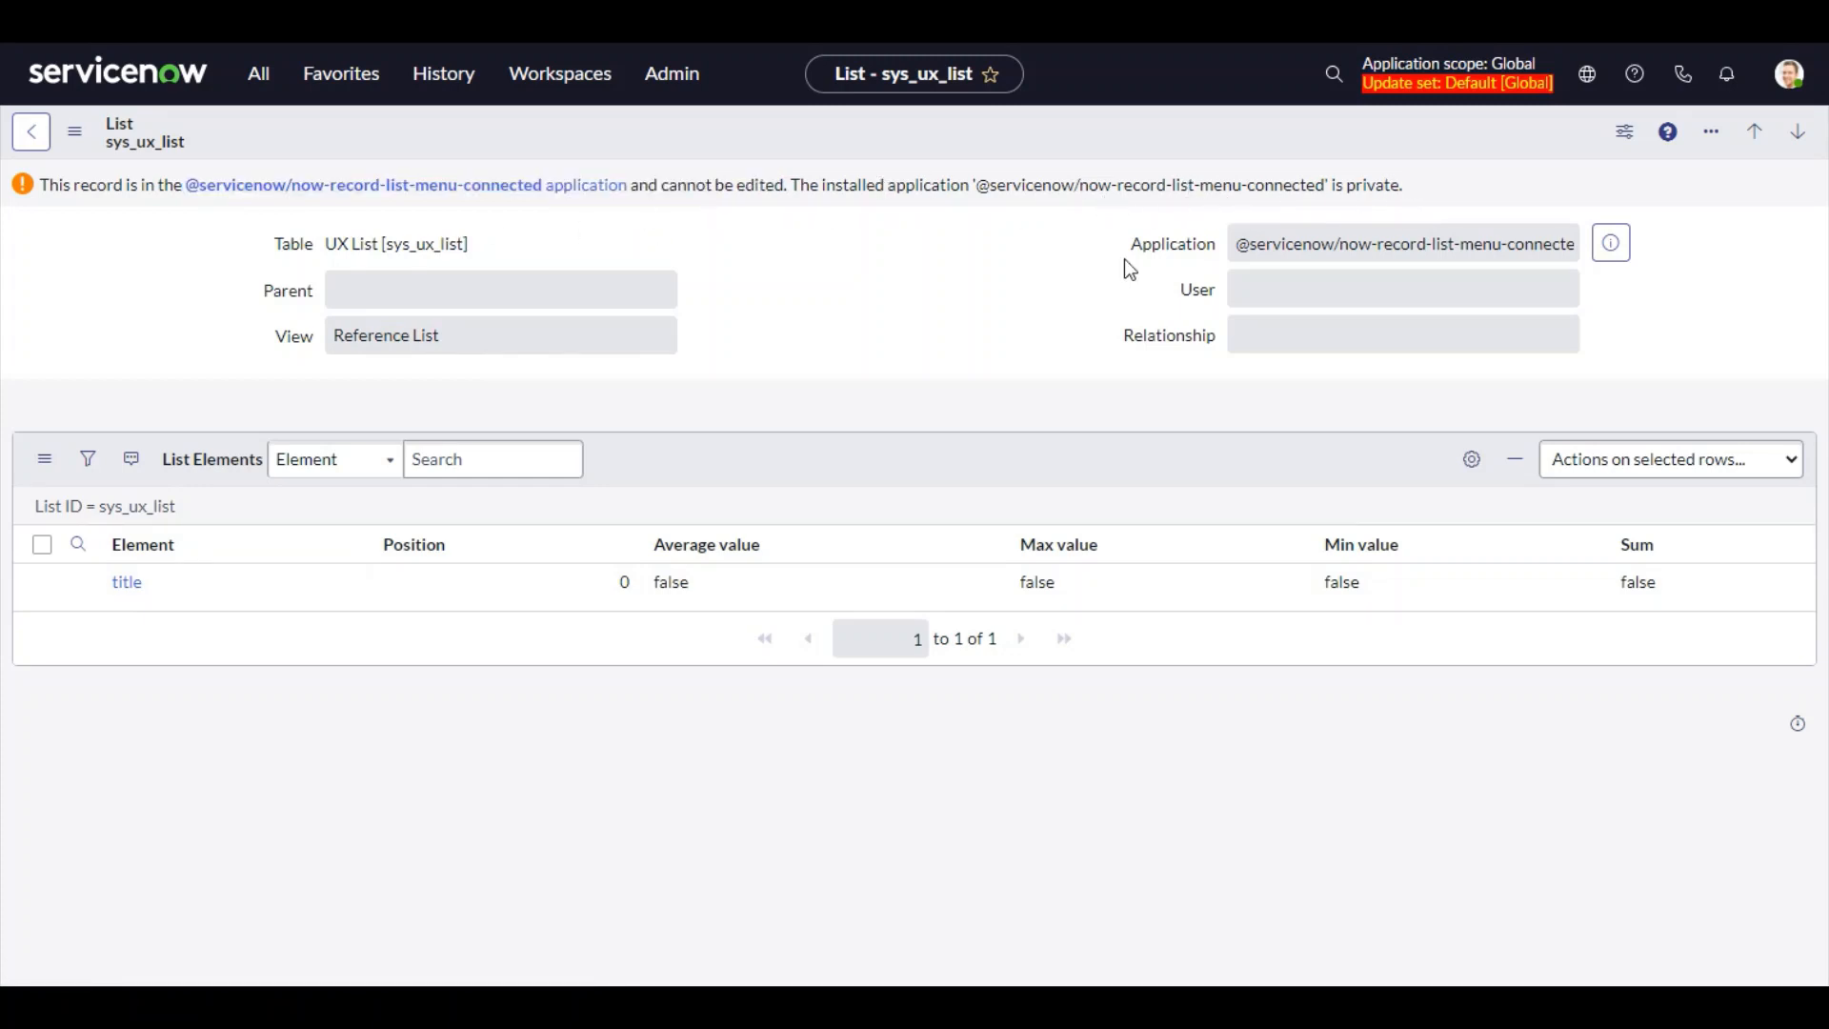
right_click(569, 133)
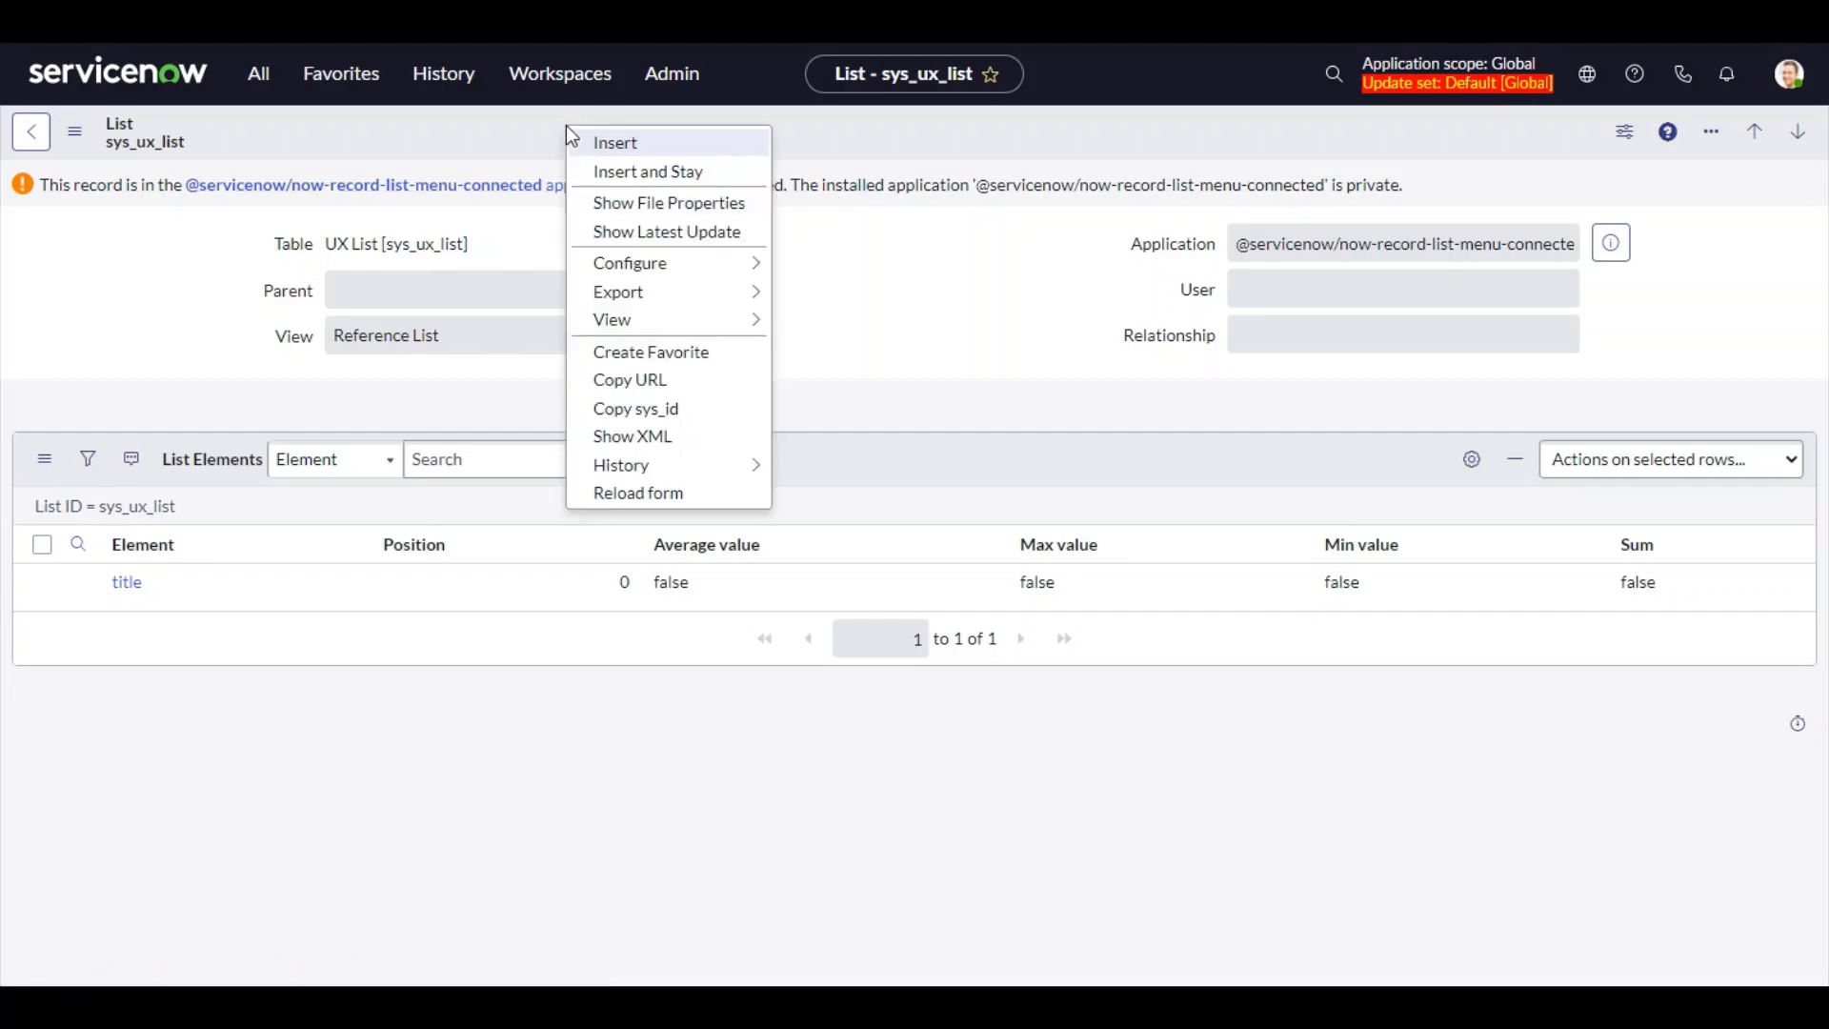
left_click(644, 173)
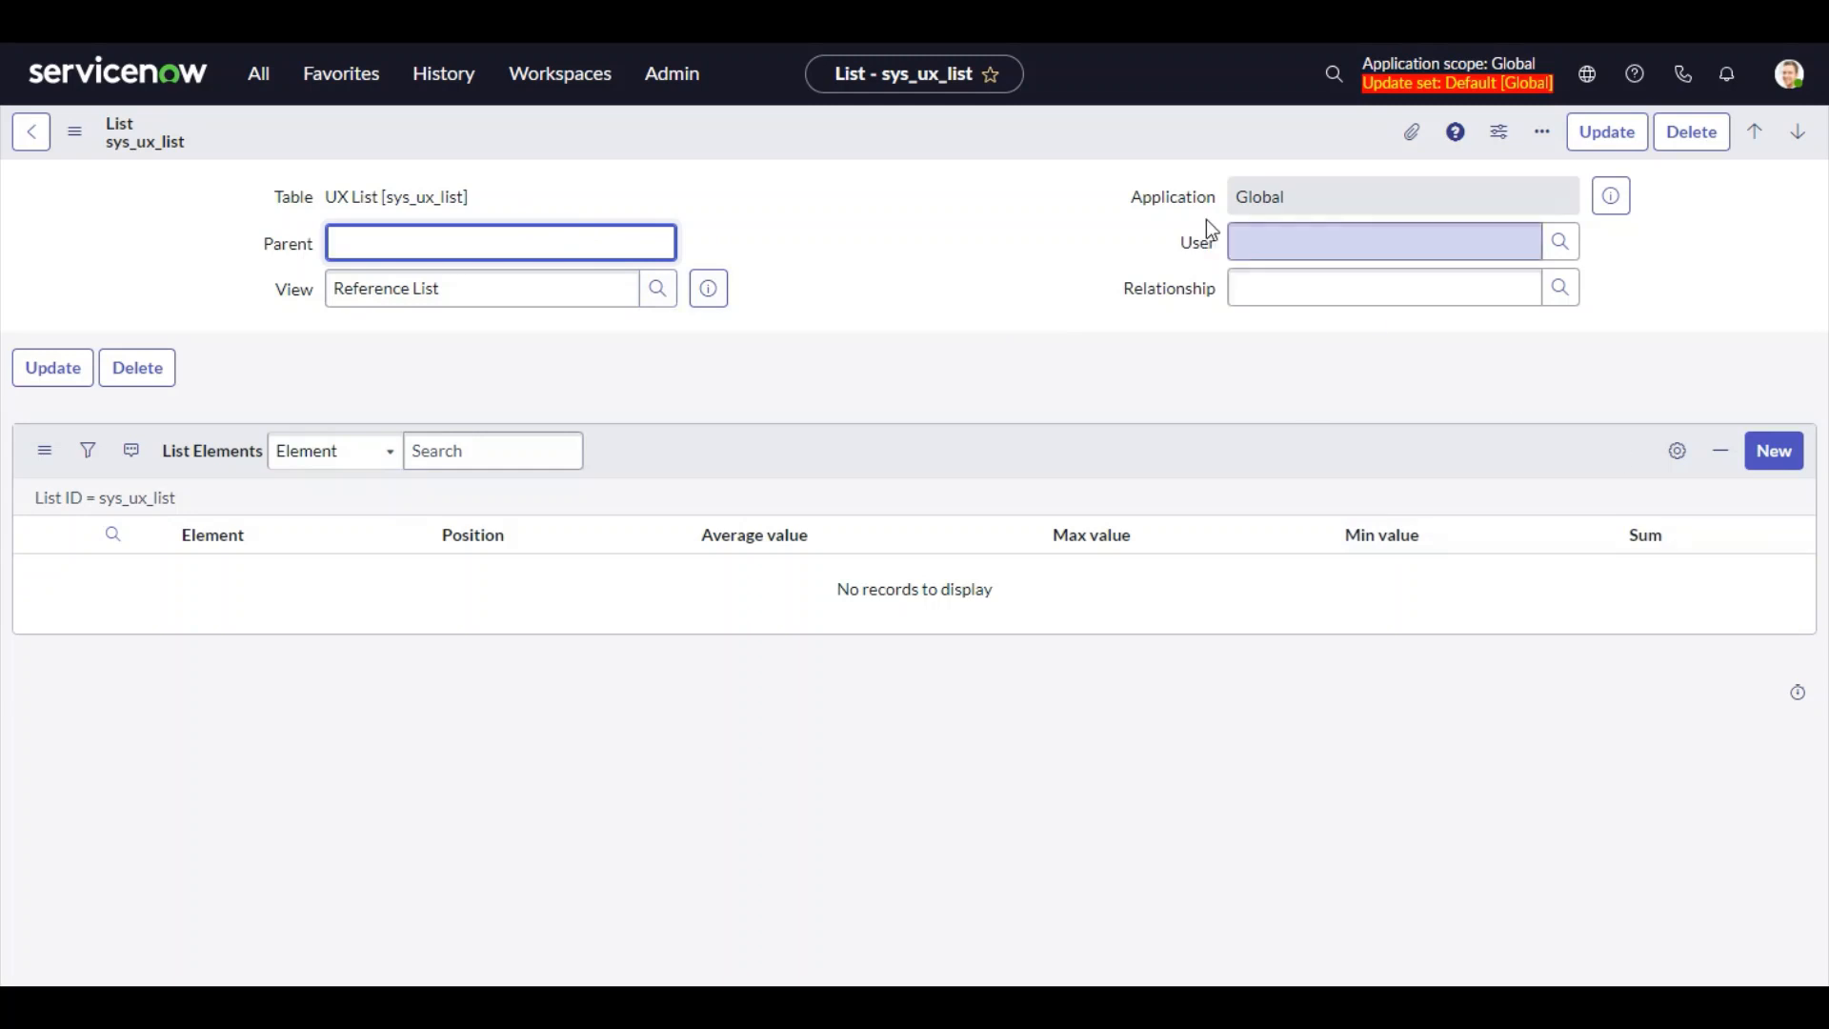
Add list elements title at position 0 and category at position 1 to the copied sys_ux_list list
left_click(1767, 451)
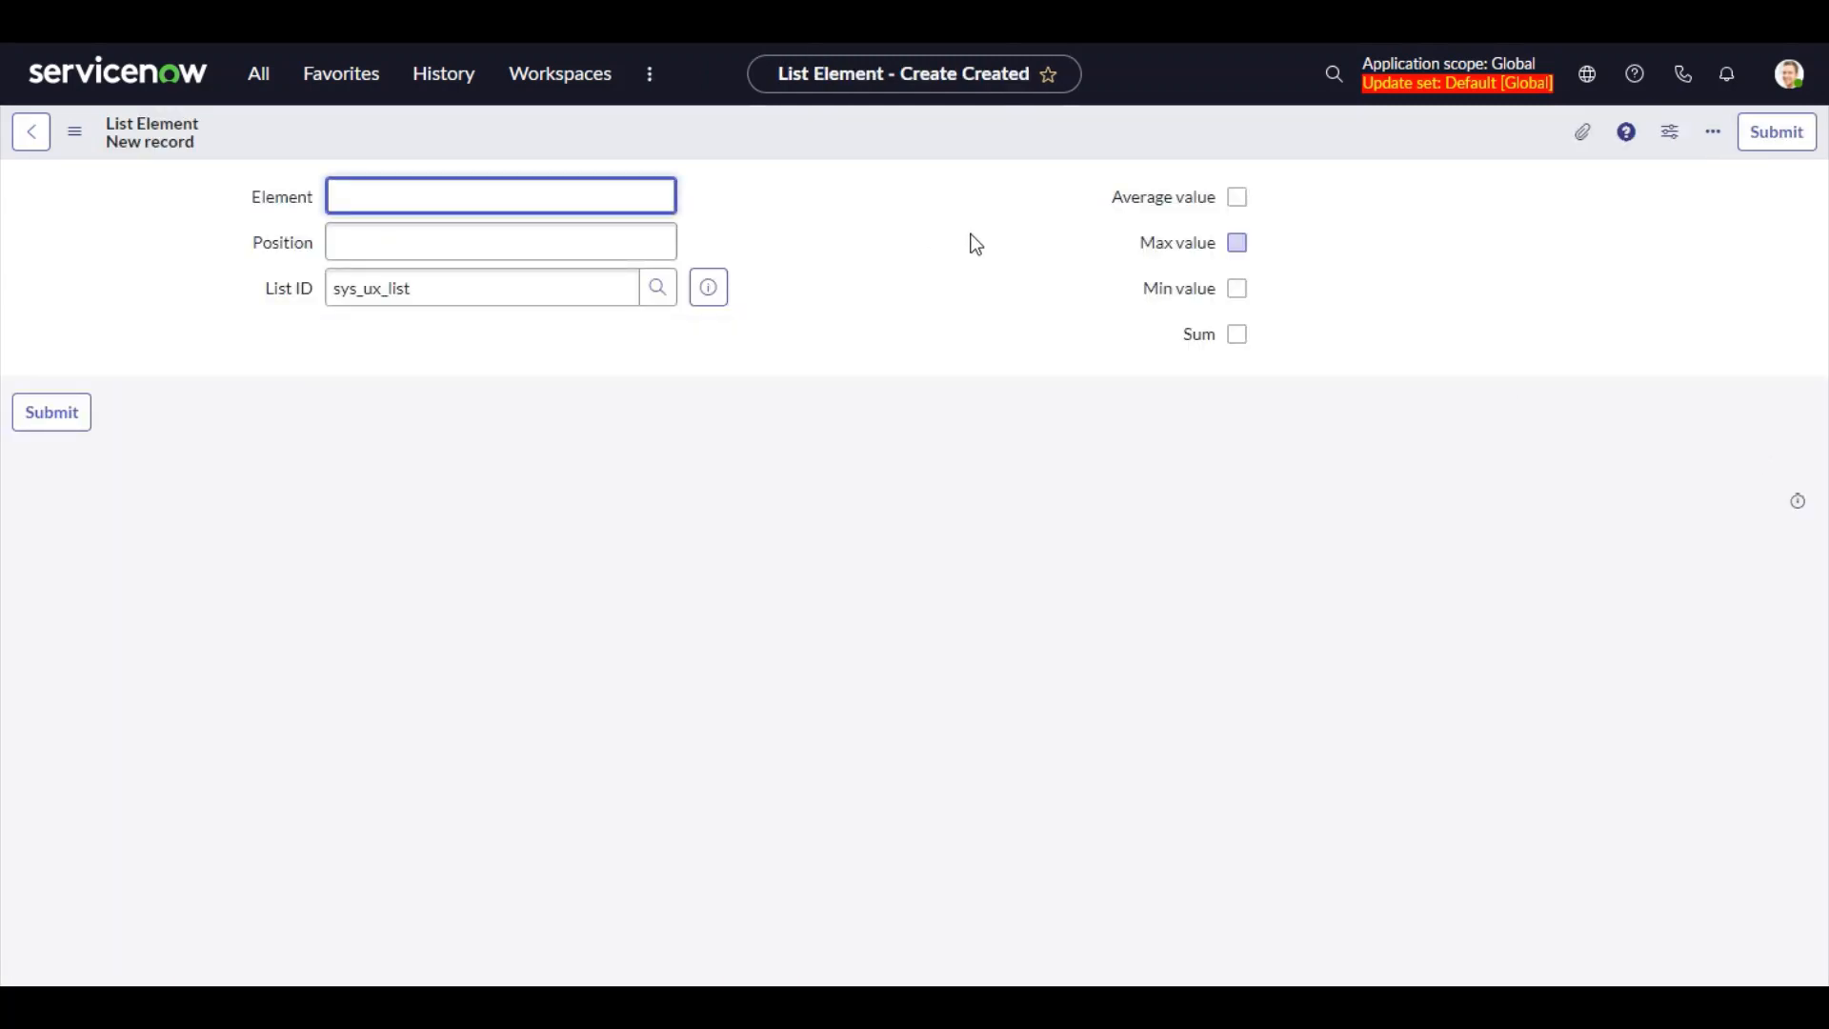
left_click(645, 245)
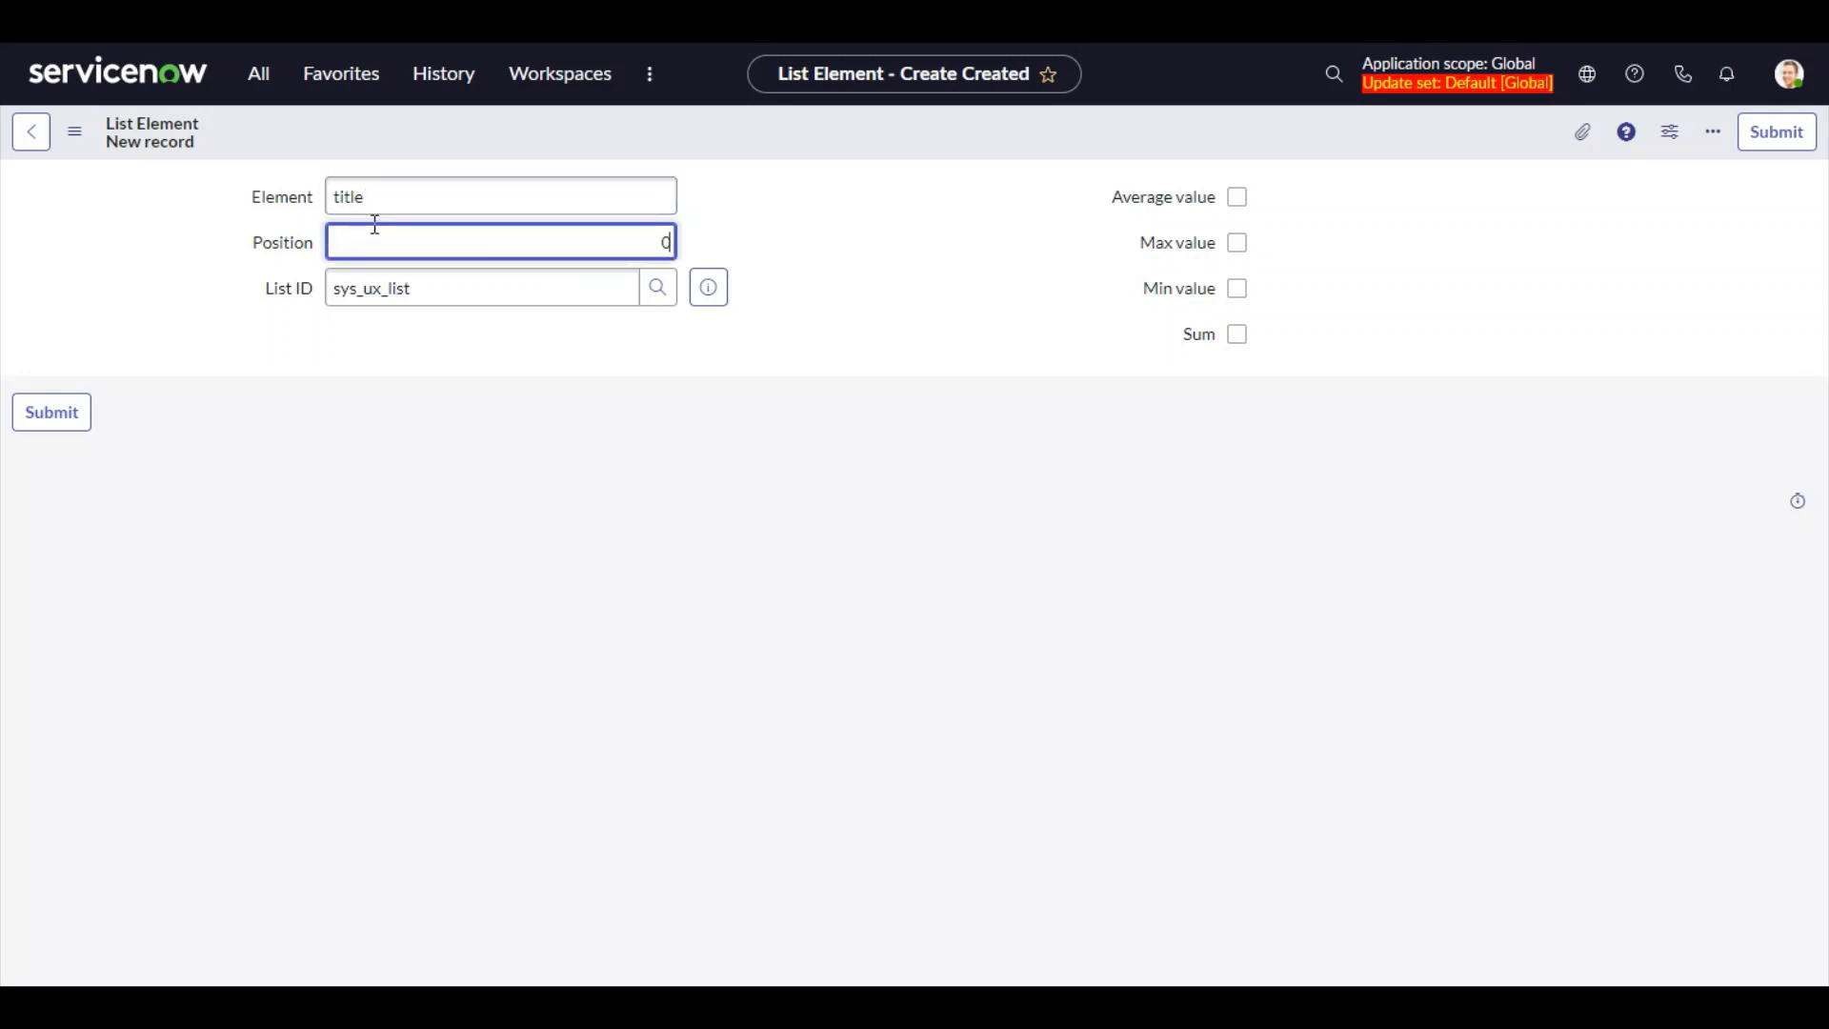
left_click(76, 420)
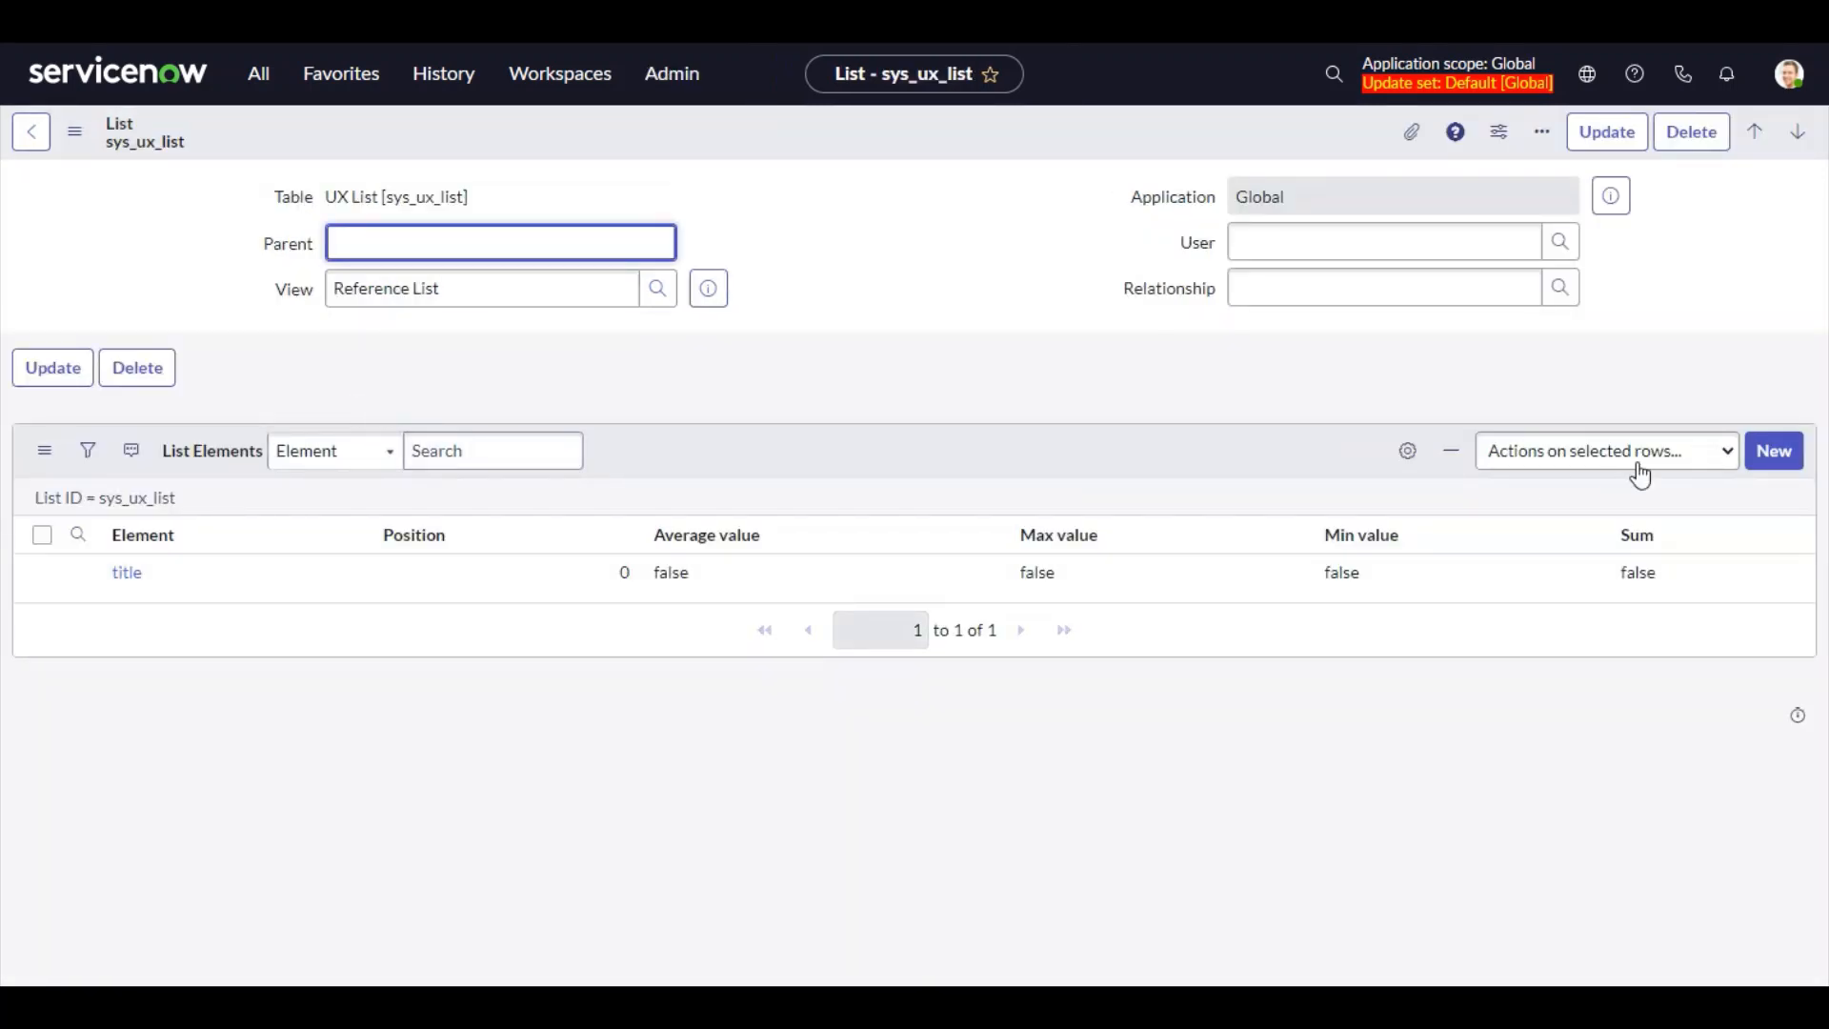
left_click(1774, 451)
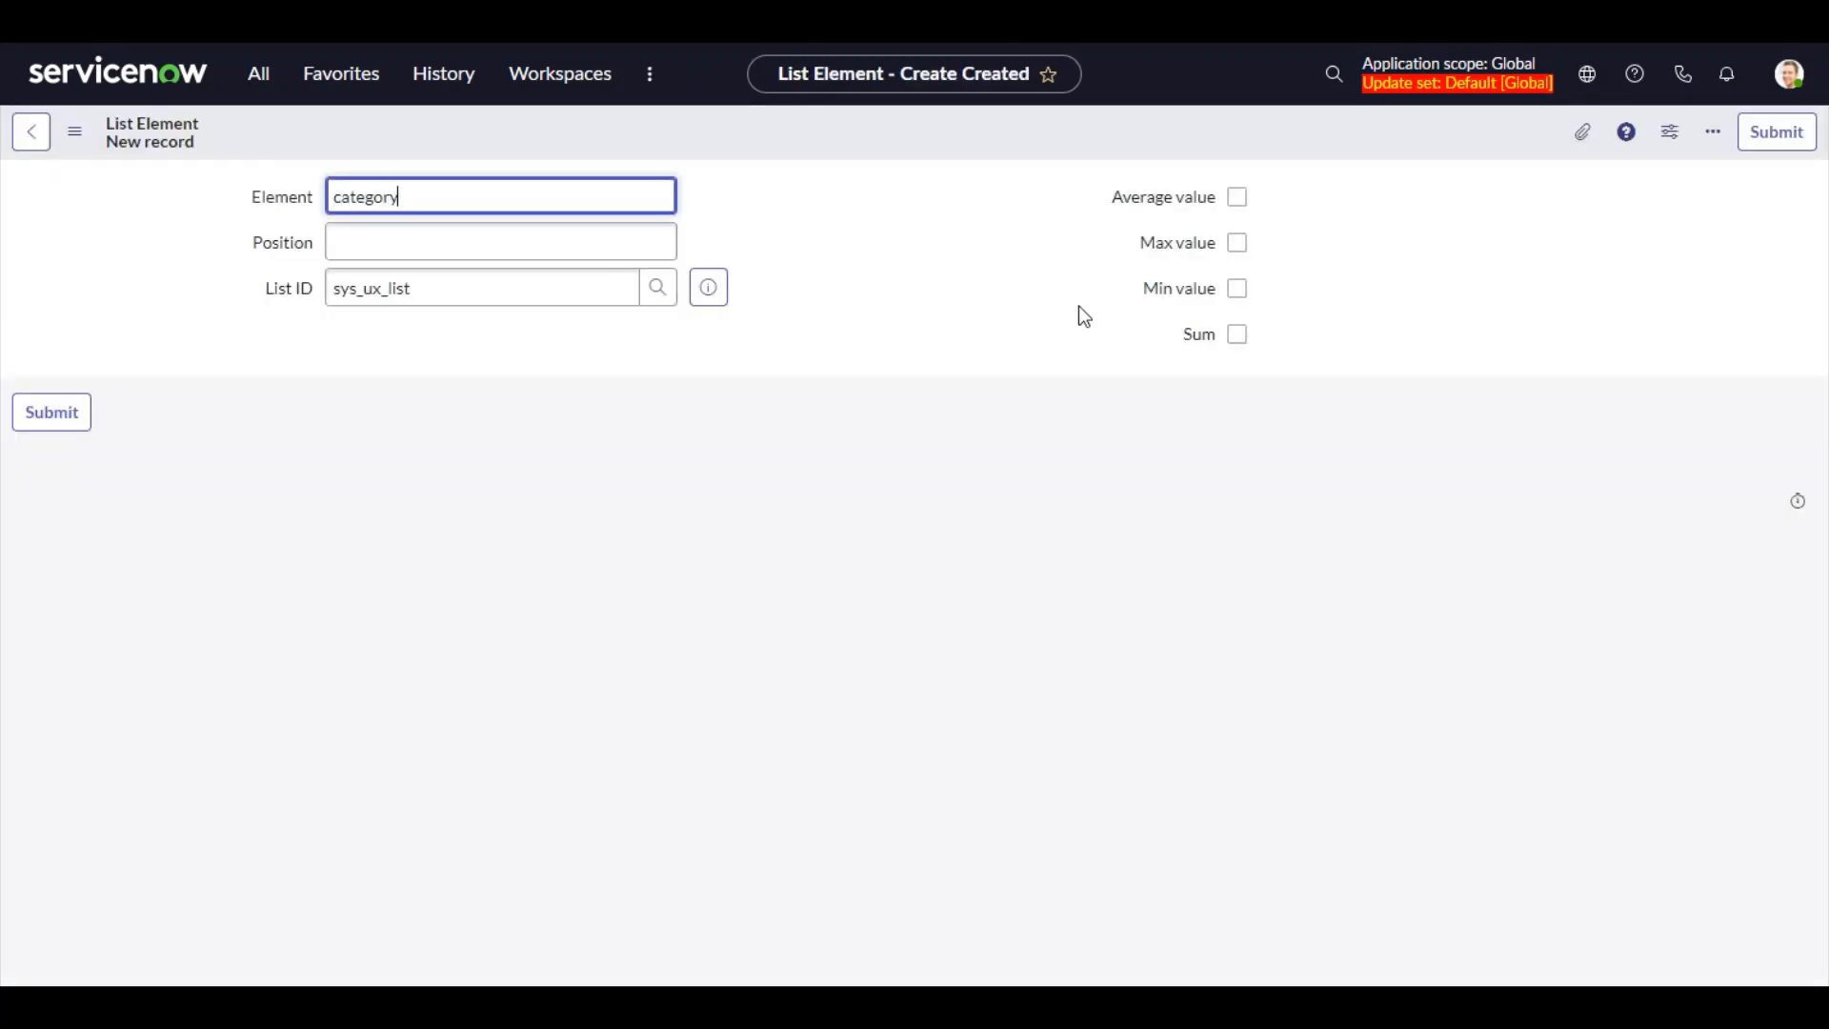
key("Tab")
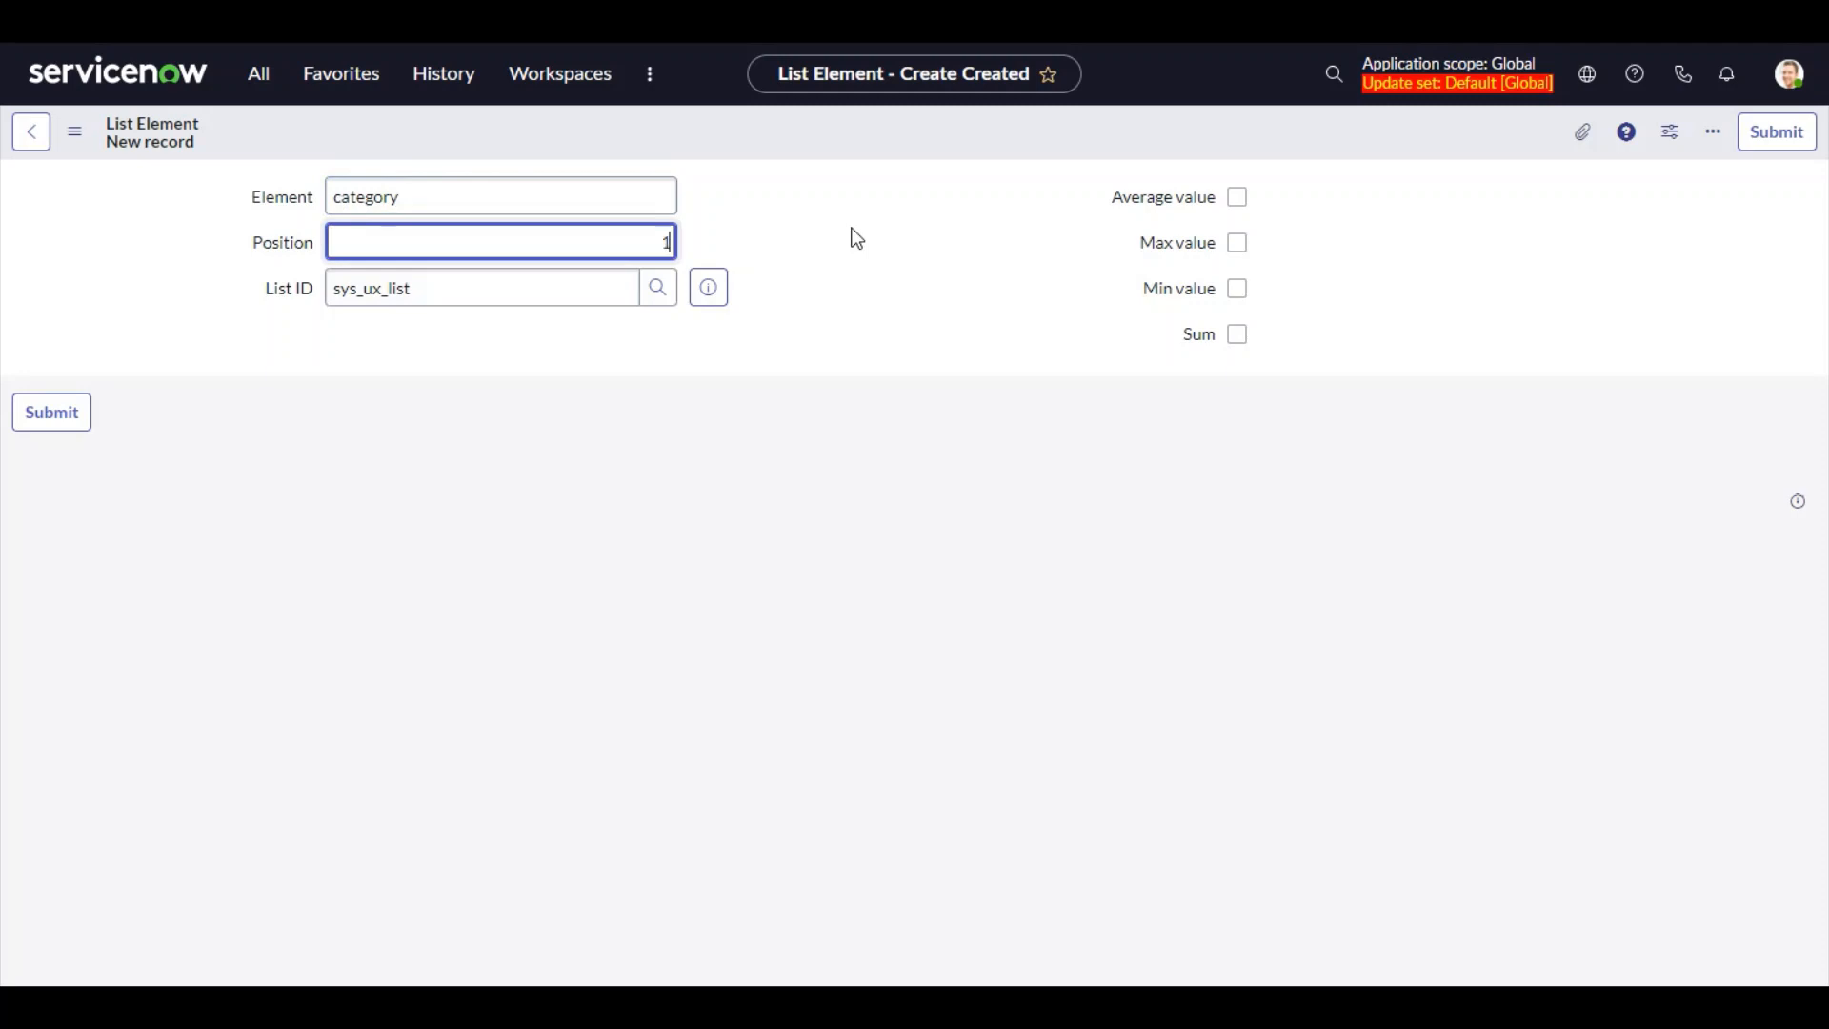
left_click(65, 413)
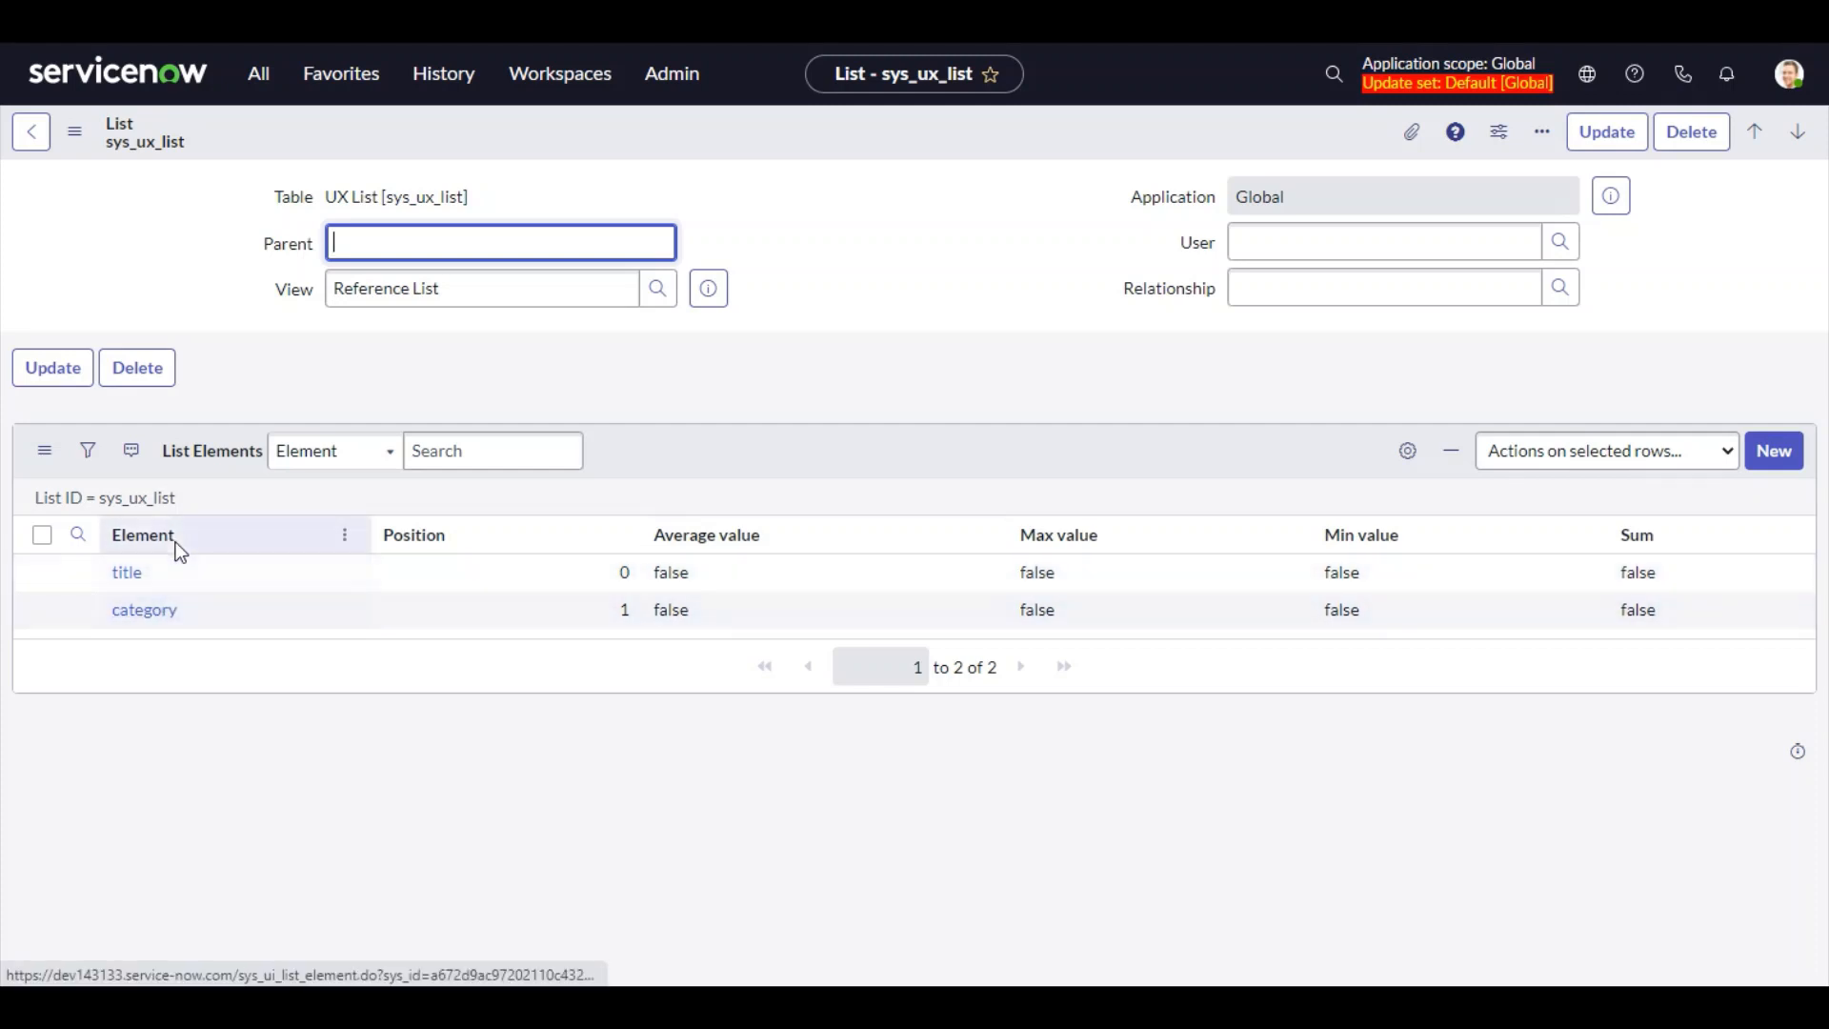
Return to the List Applicability form and open the List lookup's list layout configuration to examine its columns
left_click(40, 133)
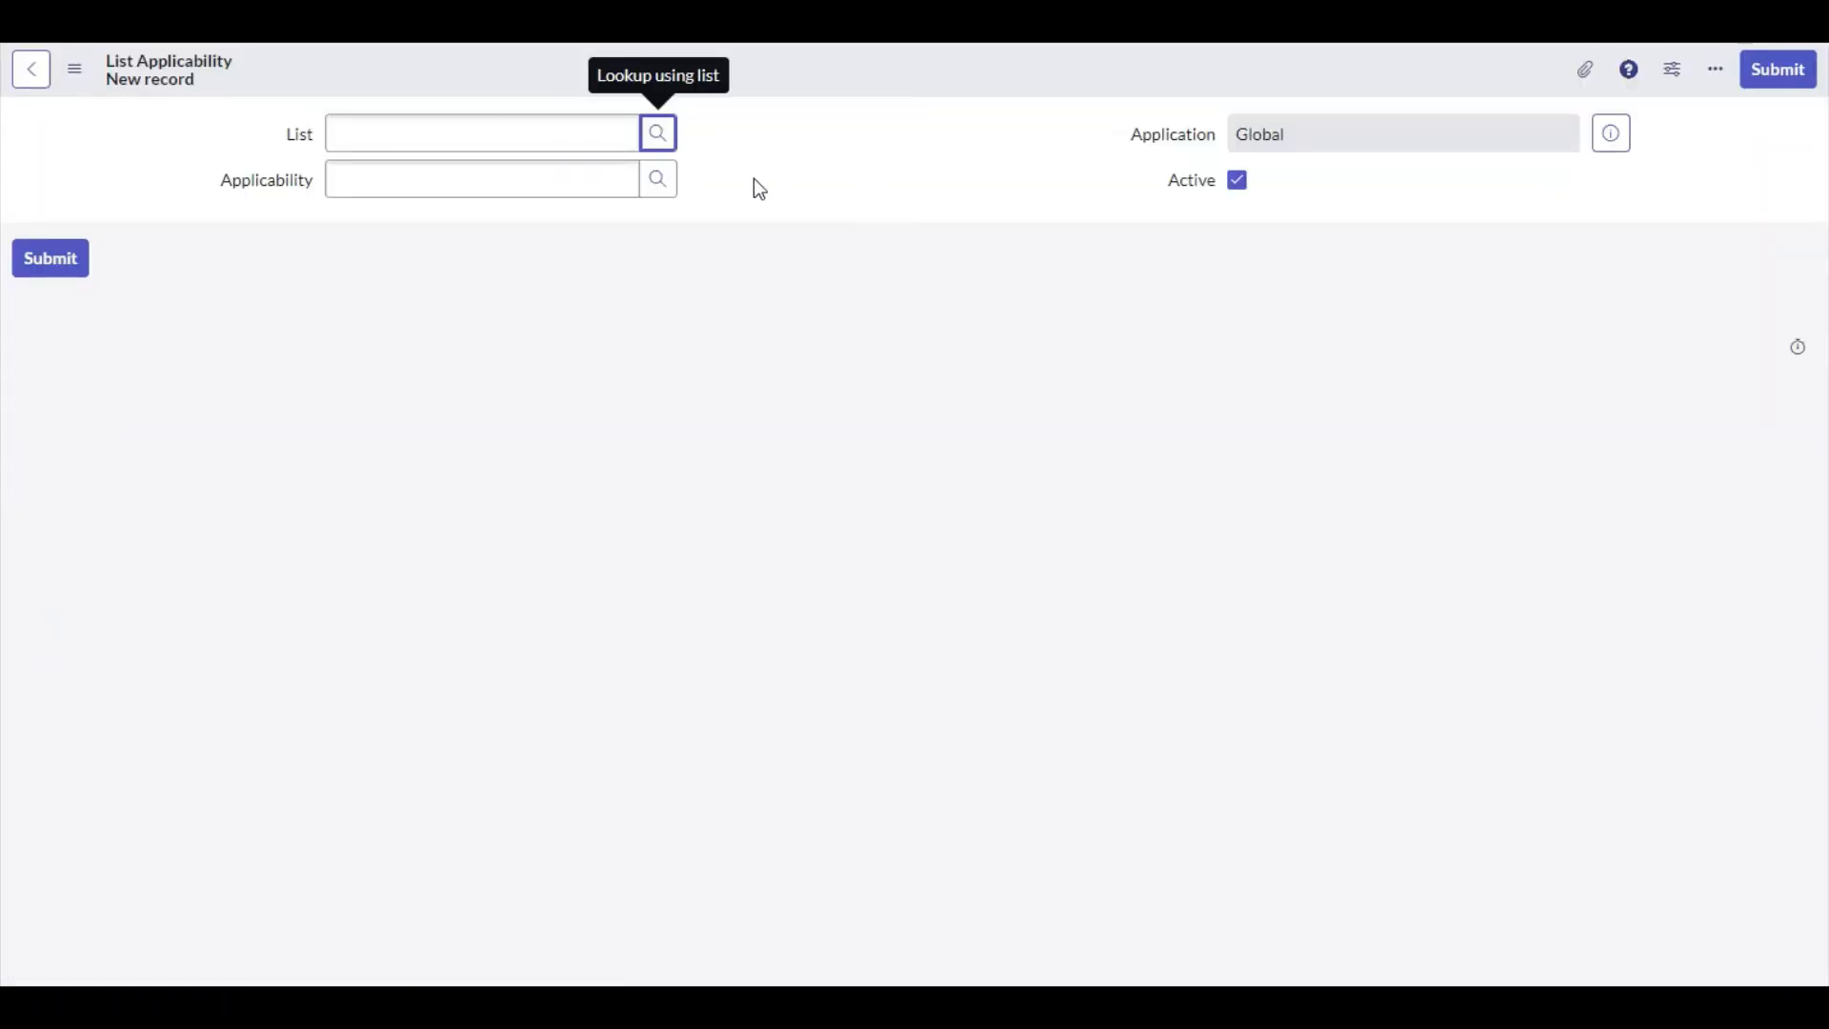
left_click(667, 148)
left_click_drag(508, 184, 869, 190)
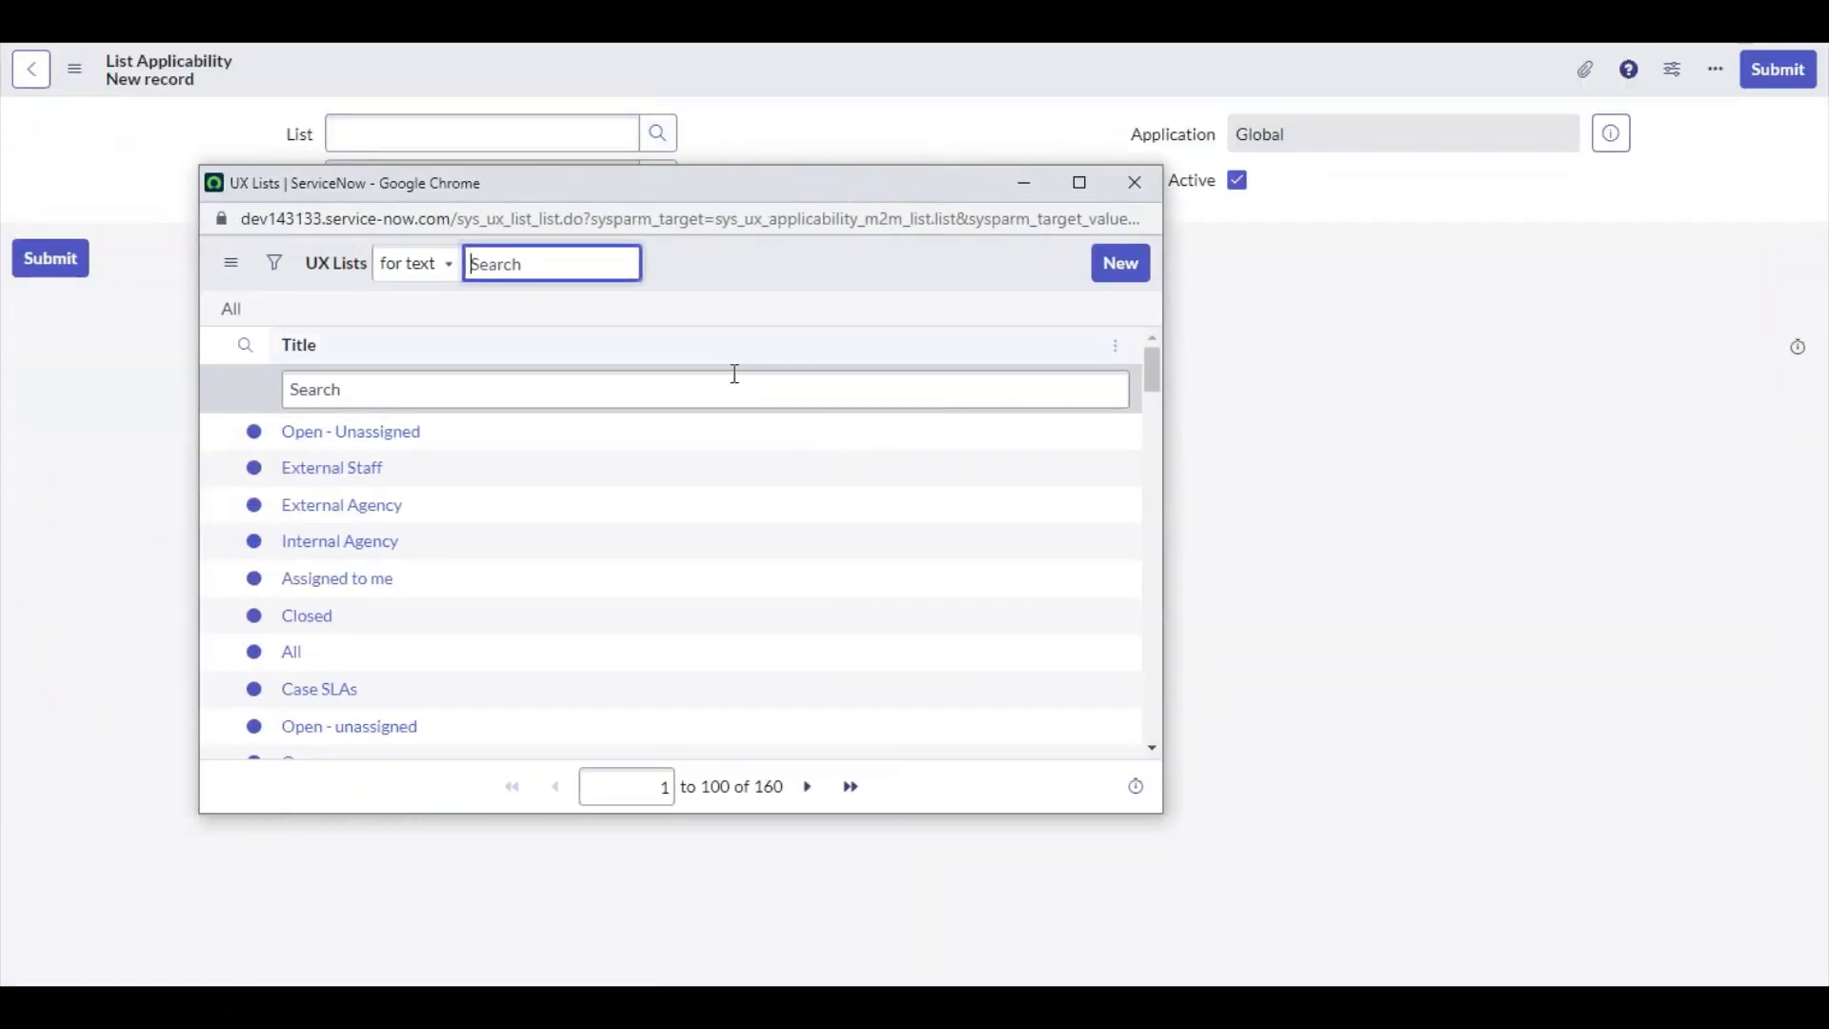
right_click(301, 343)
mouse_move(413, 428)
left_click(576, 421)
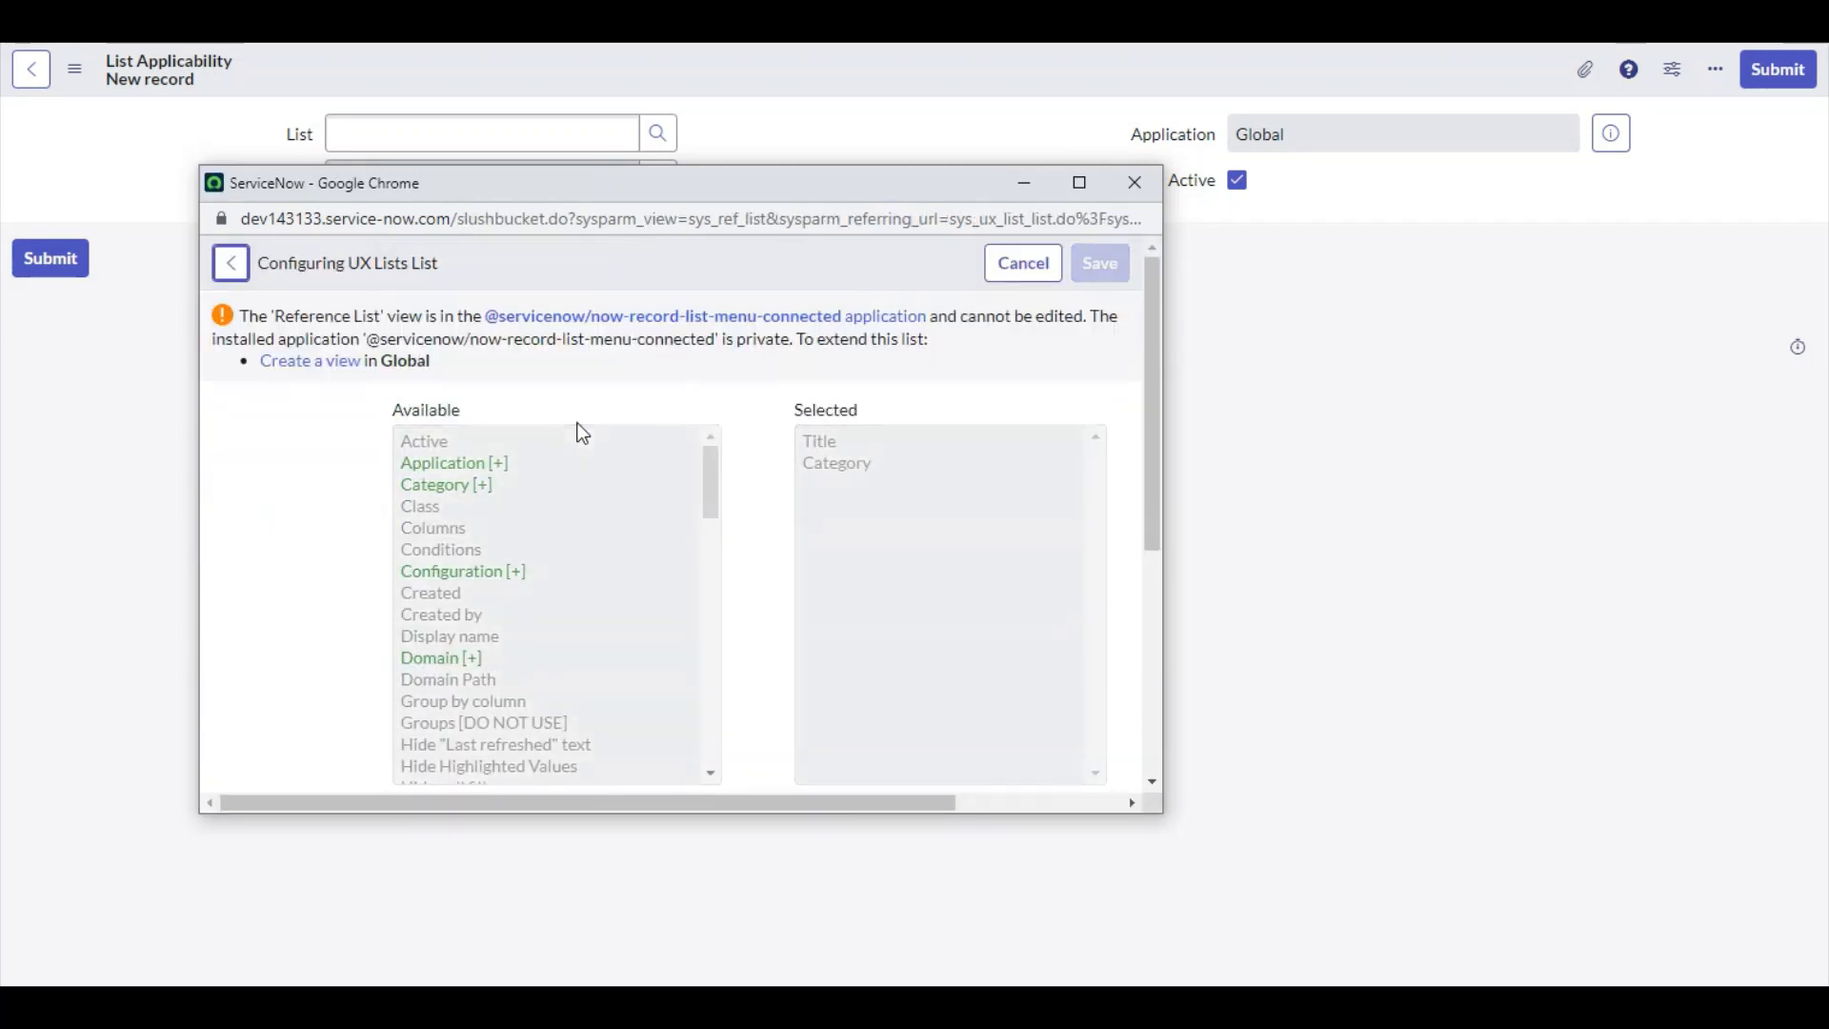
scroll(530, 384, "down", 4)
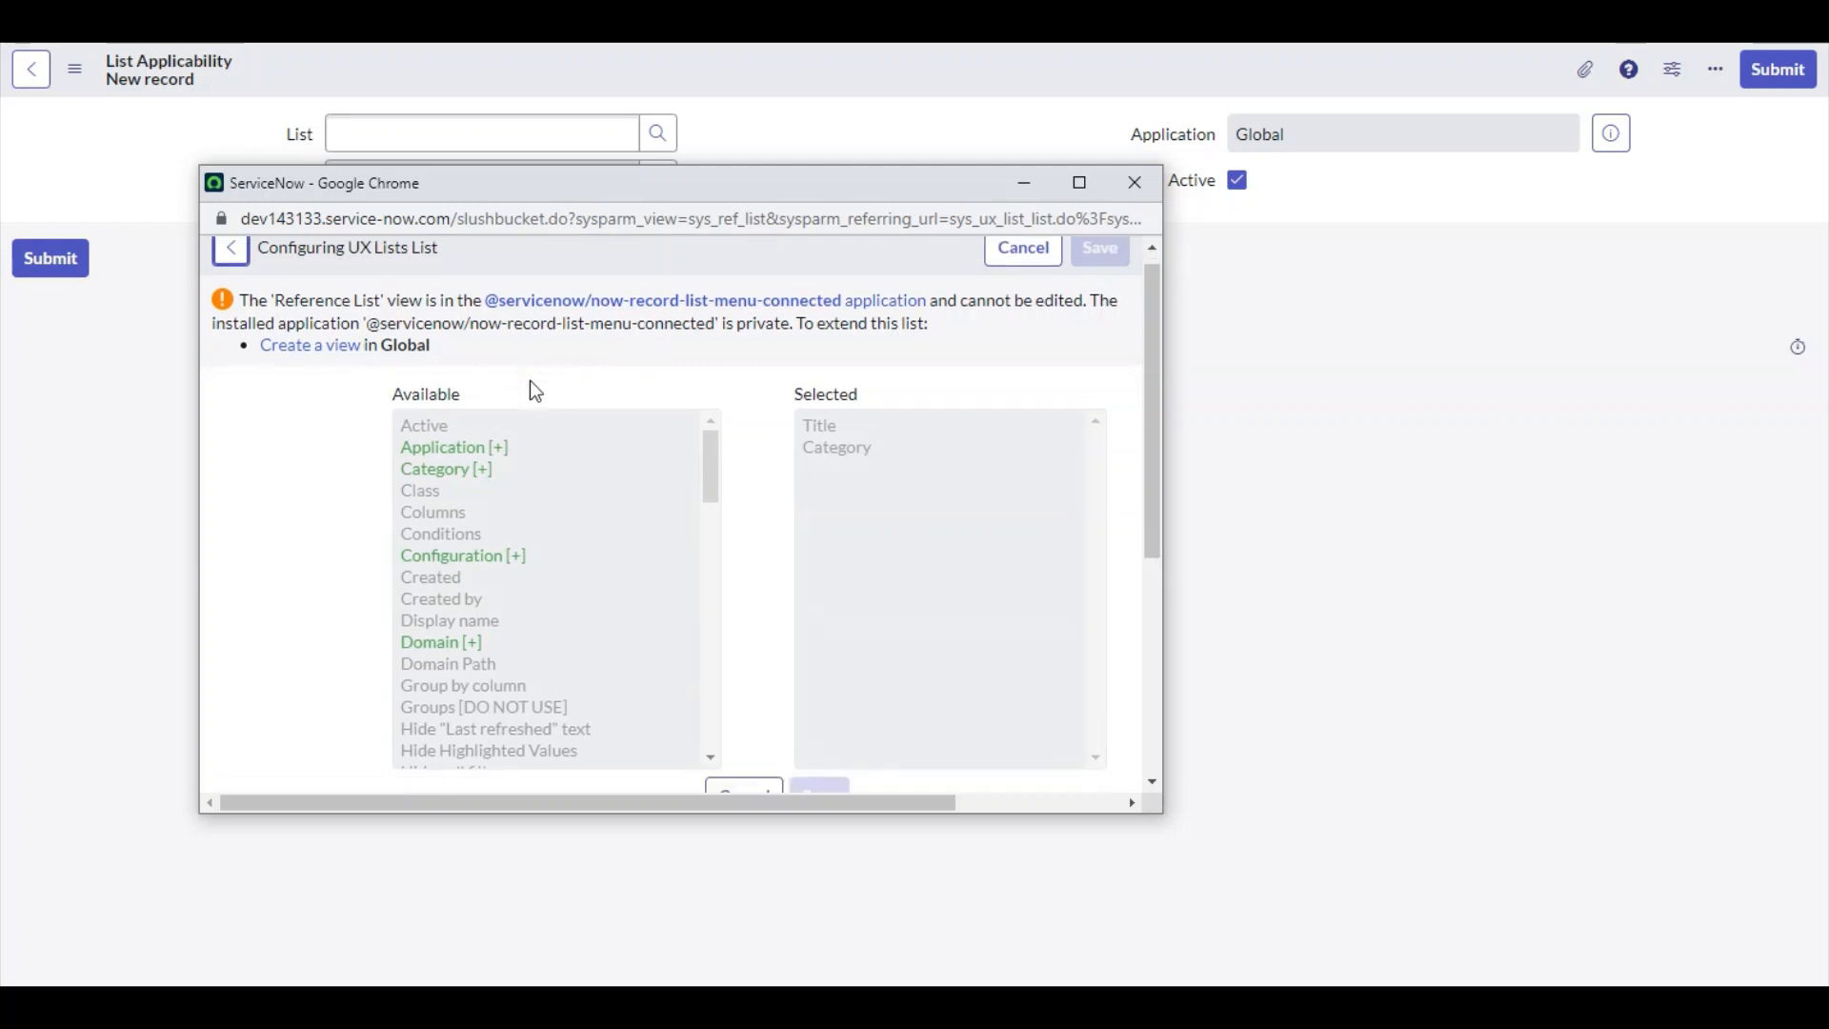
scroll(531, 384, "up", 5)
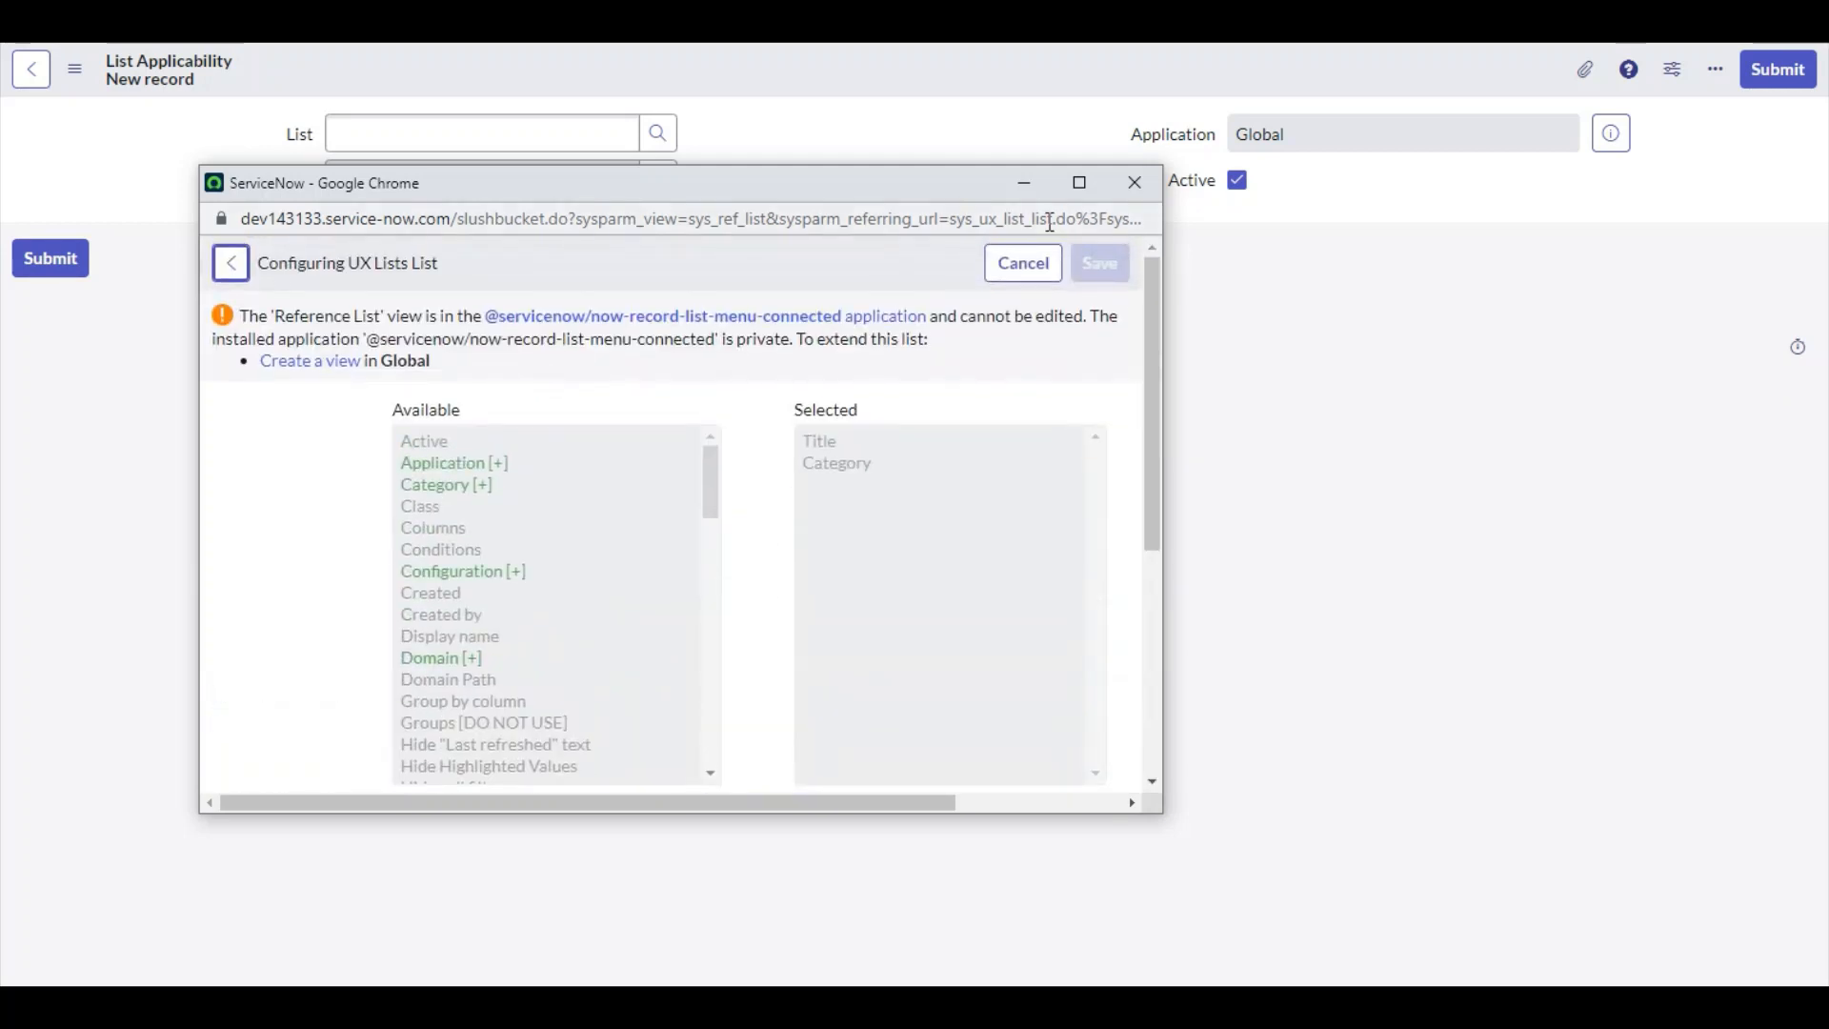
left_click(1135, 182)
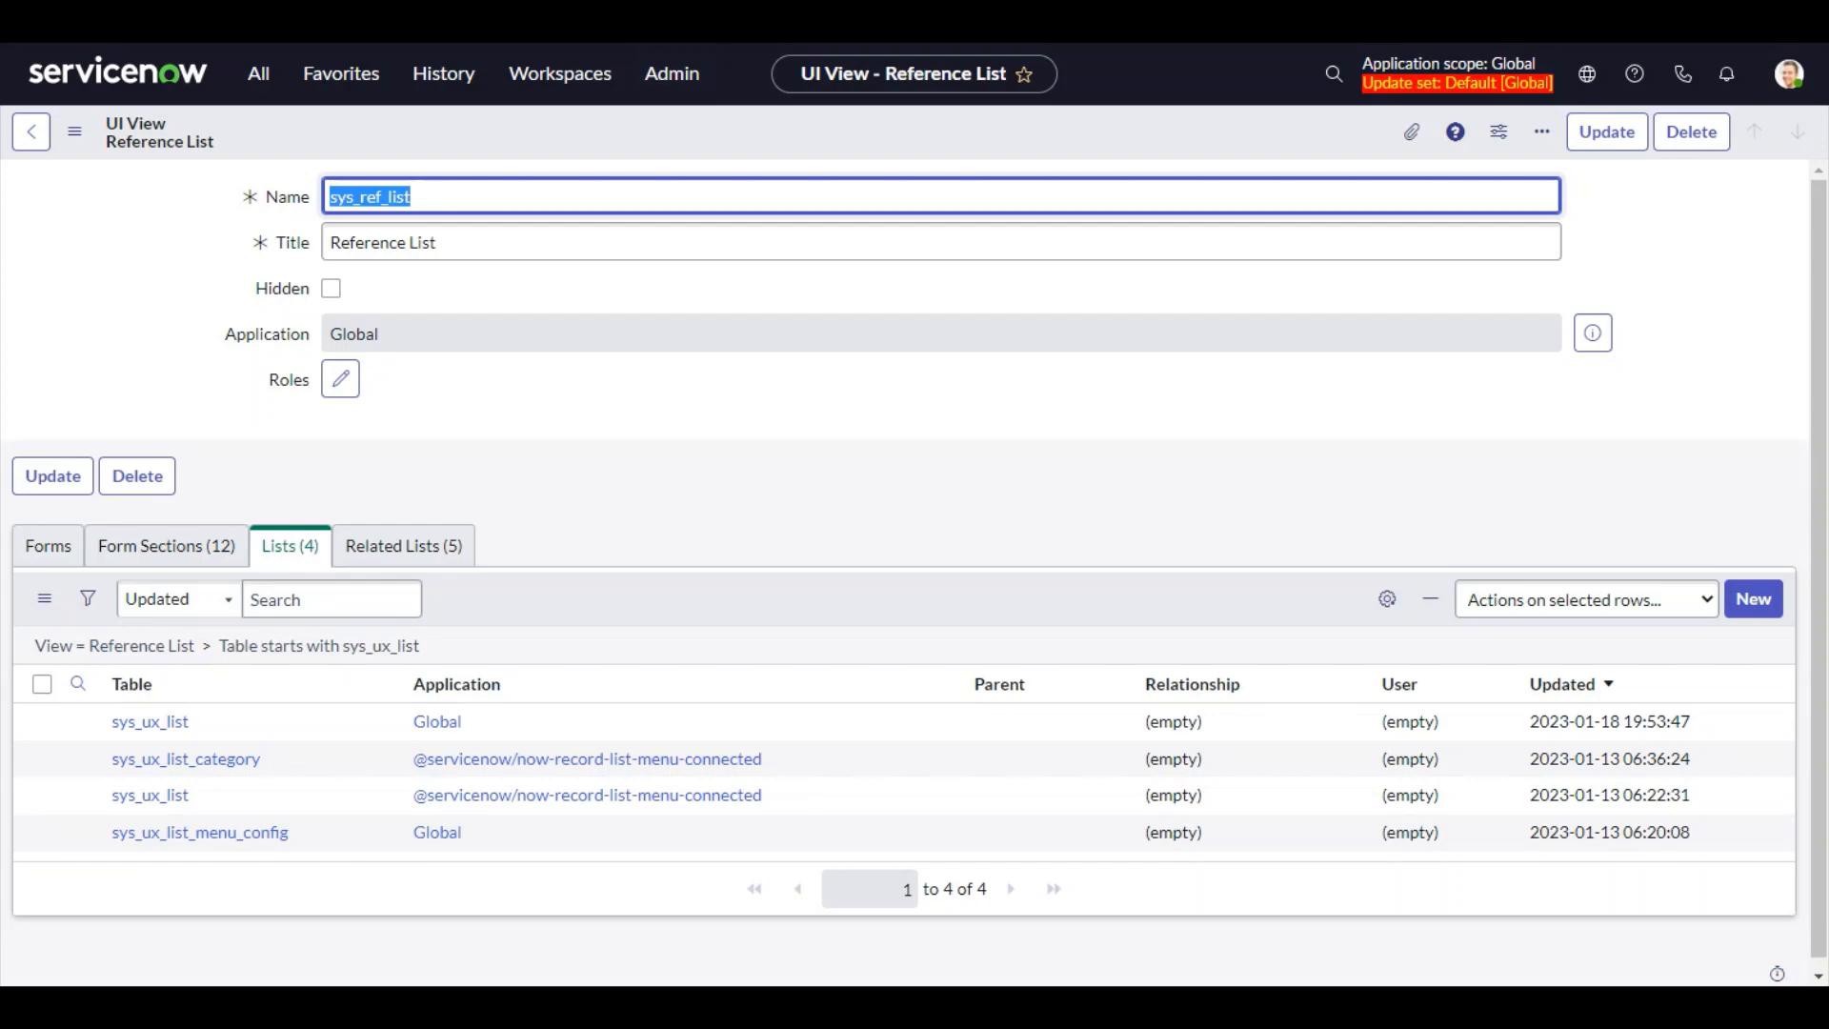
Reopen the List lookup's list layout configuration and inspect the views available in the view name selector
left_click(33, 133)
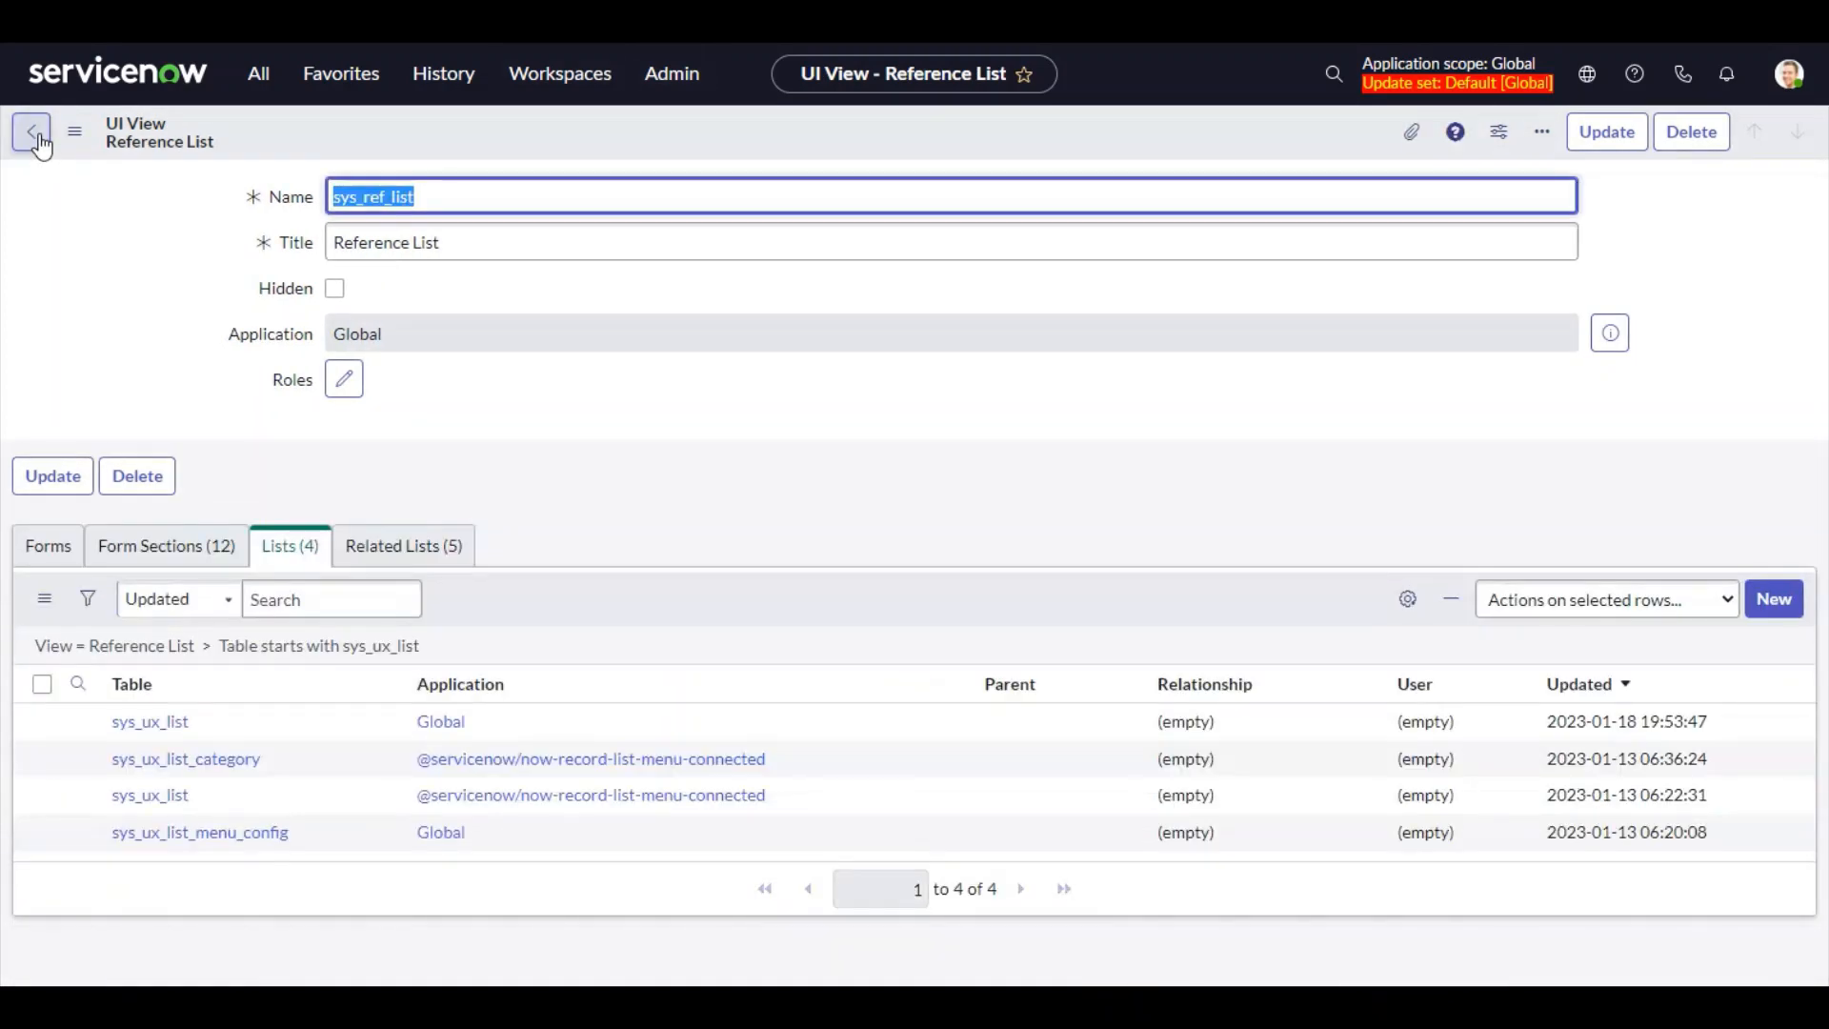
left_click(45, 141)
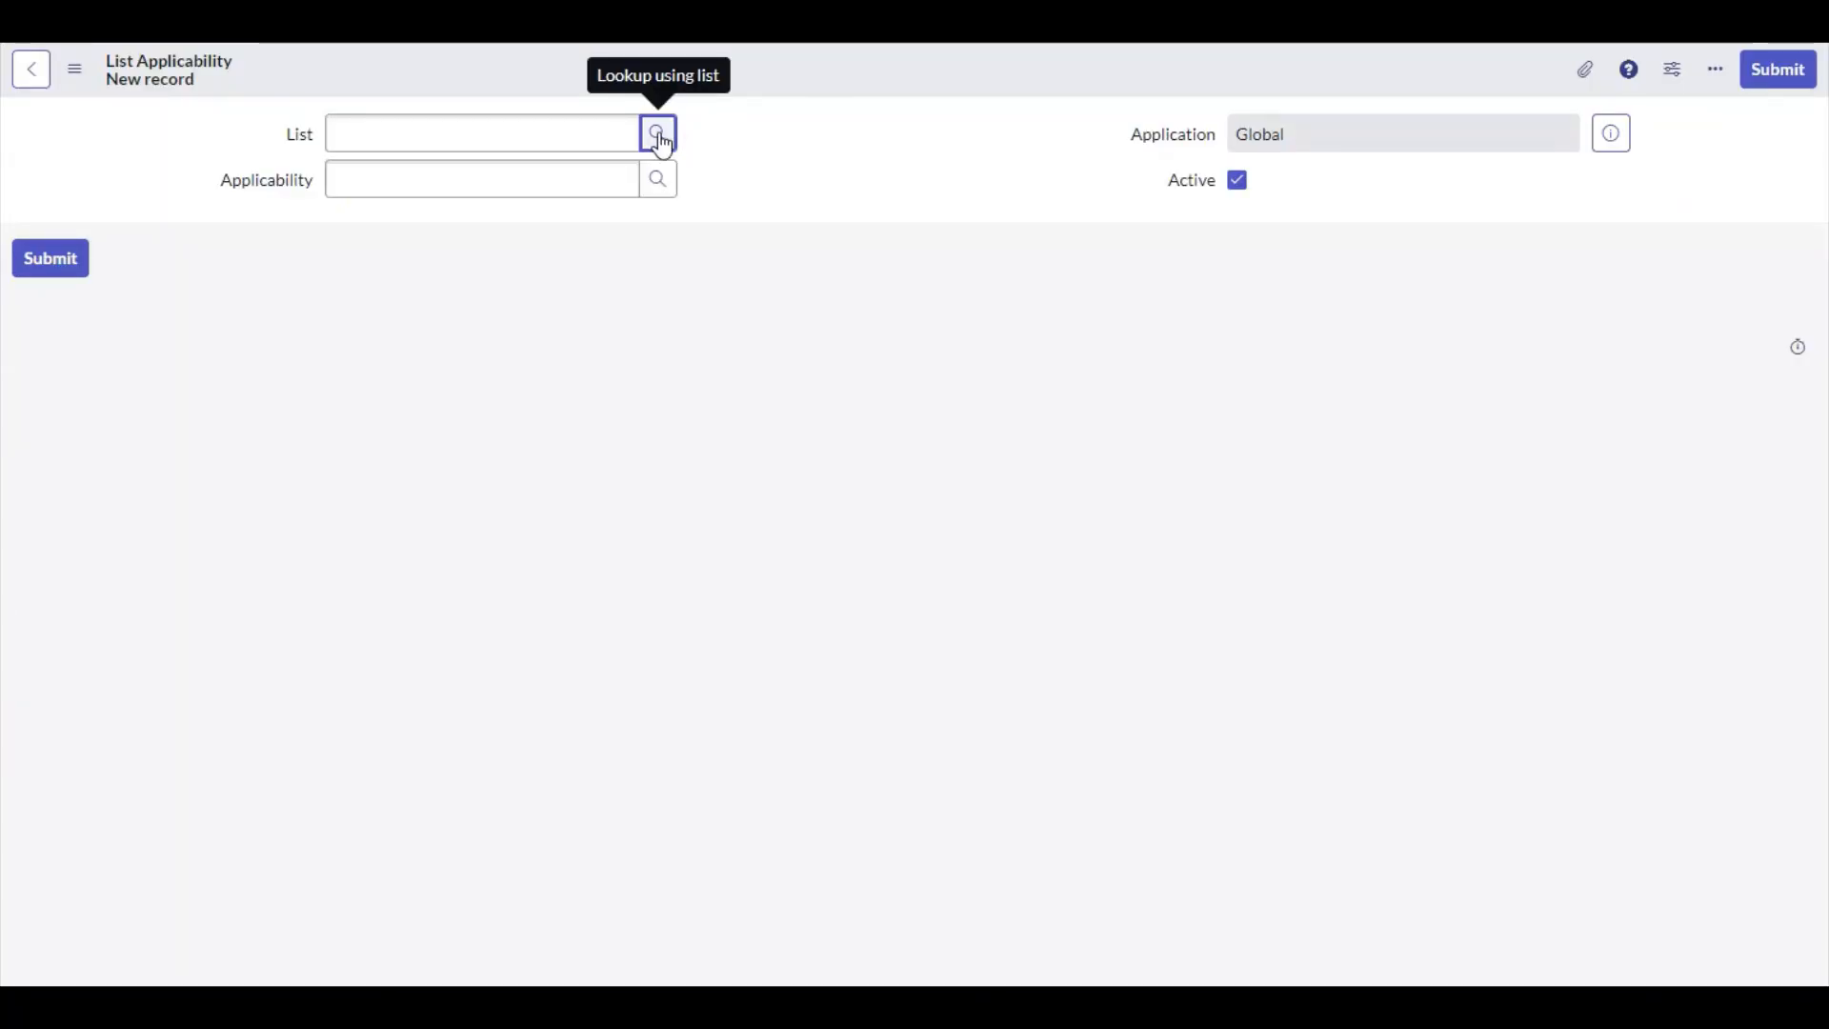
left_click(658, 134)
left_click_drag(220, 162, 500, 163)
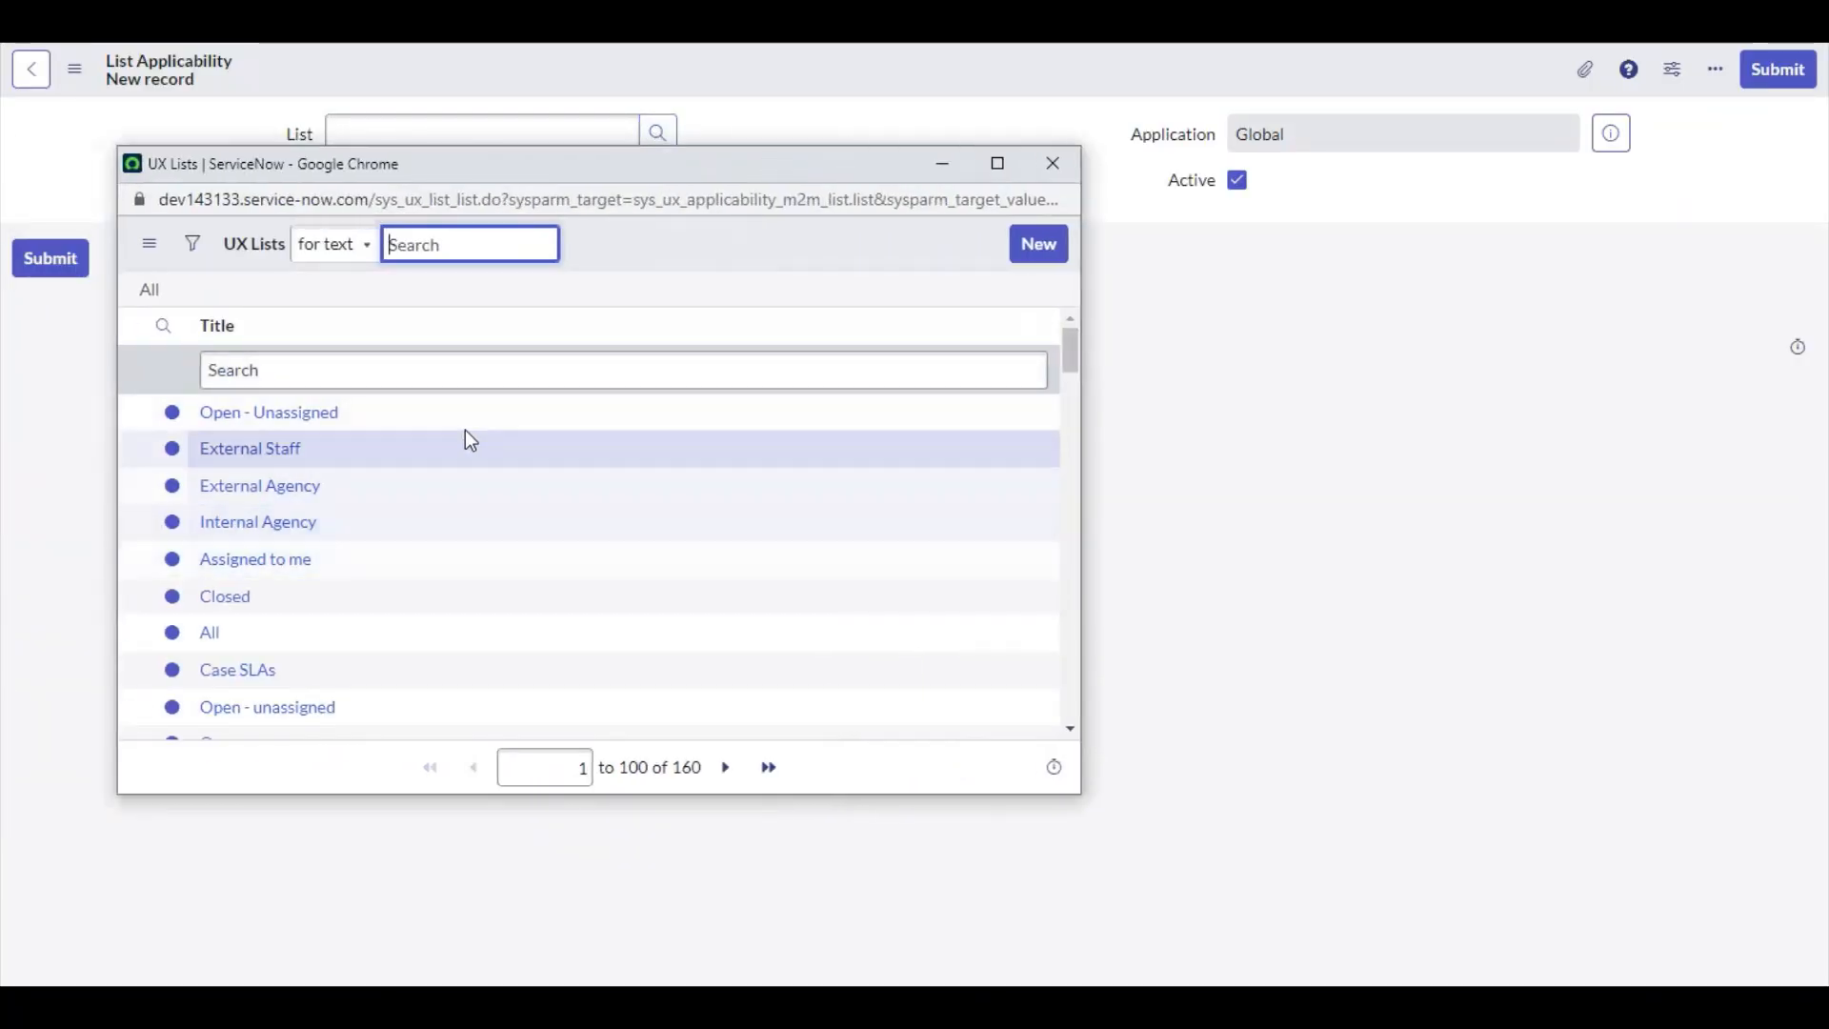
right_click(248, 334)
mouse_move(339, 415)
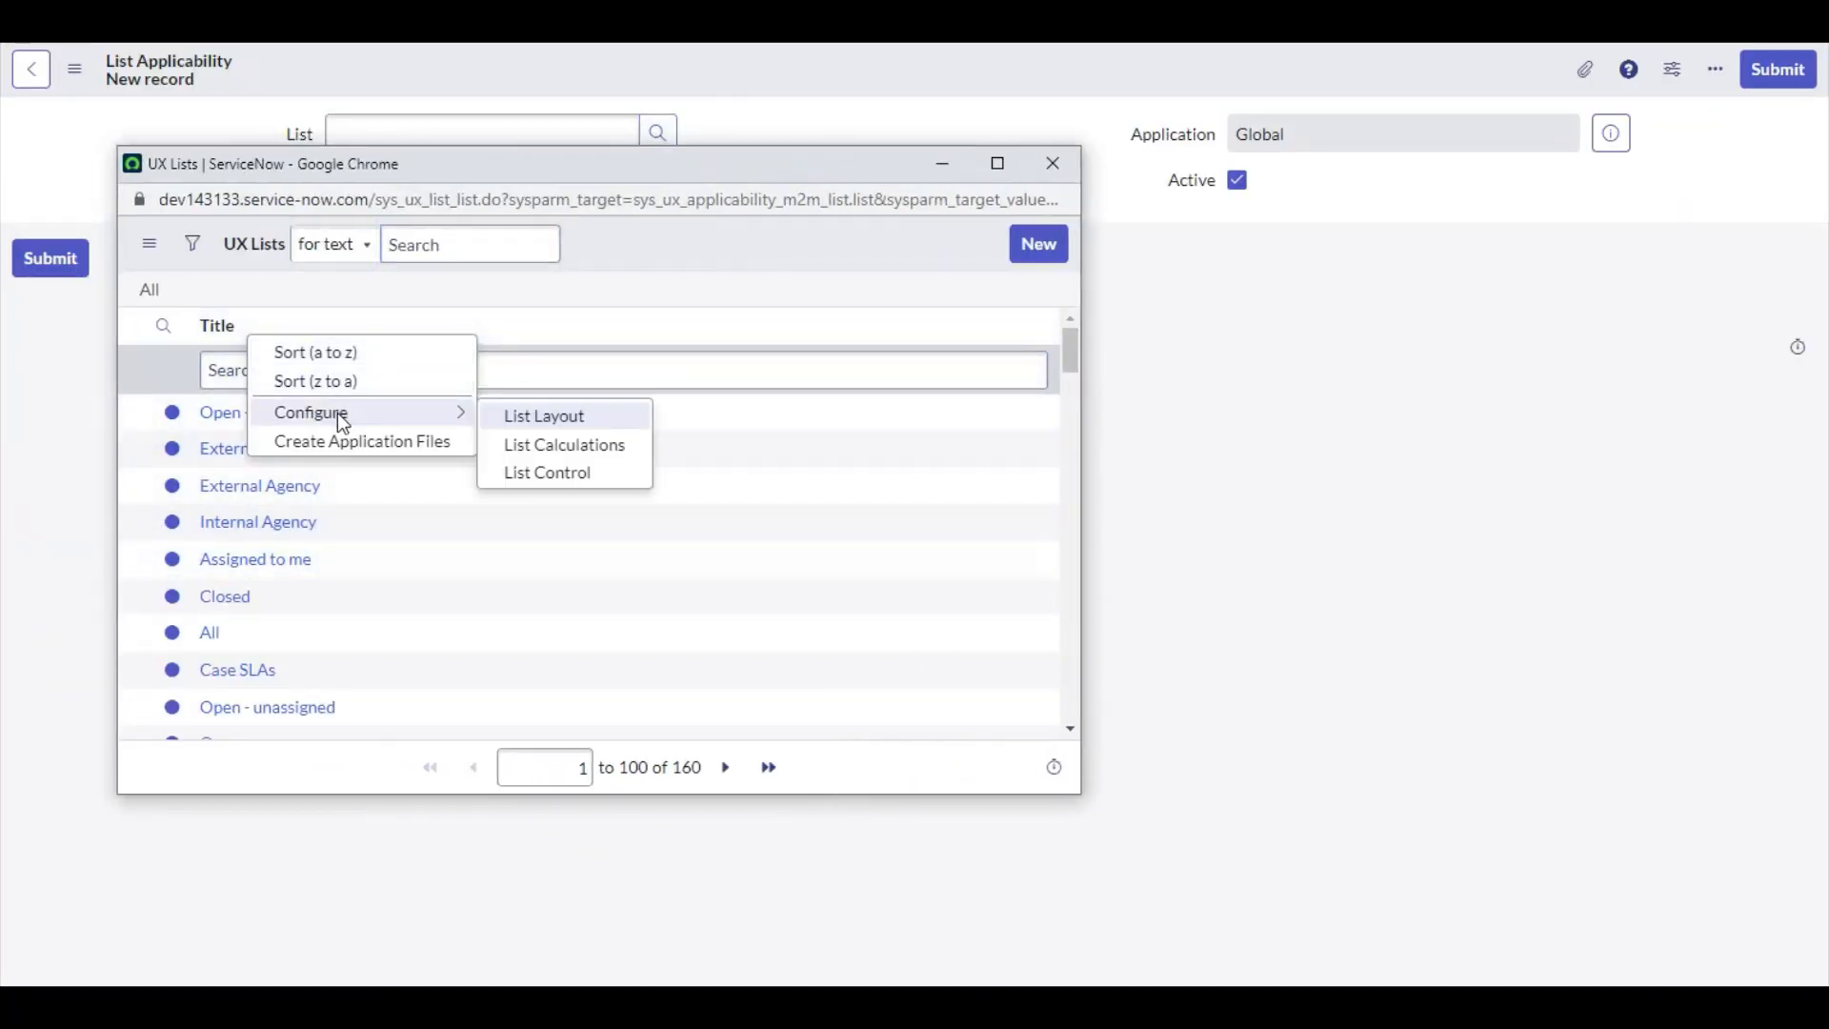
left_click(553, 418)
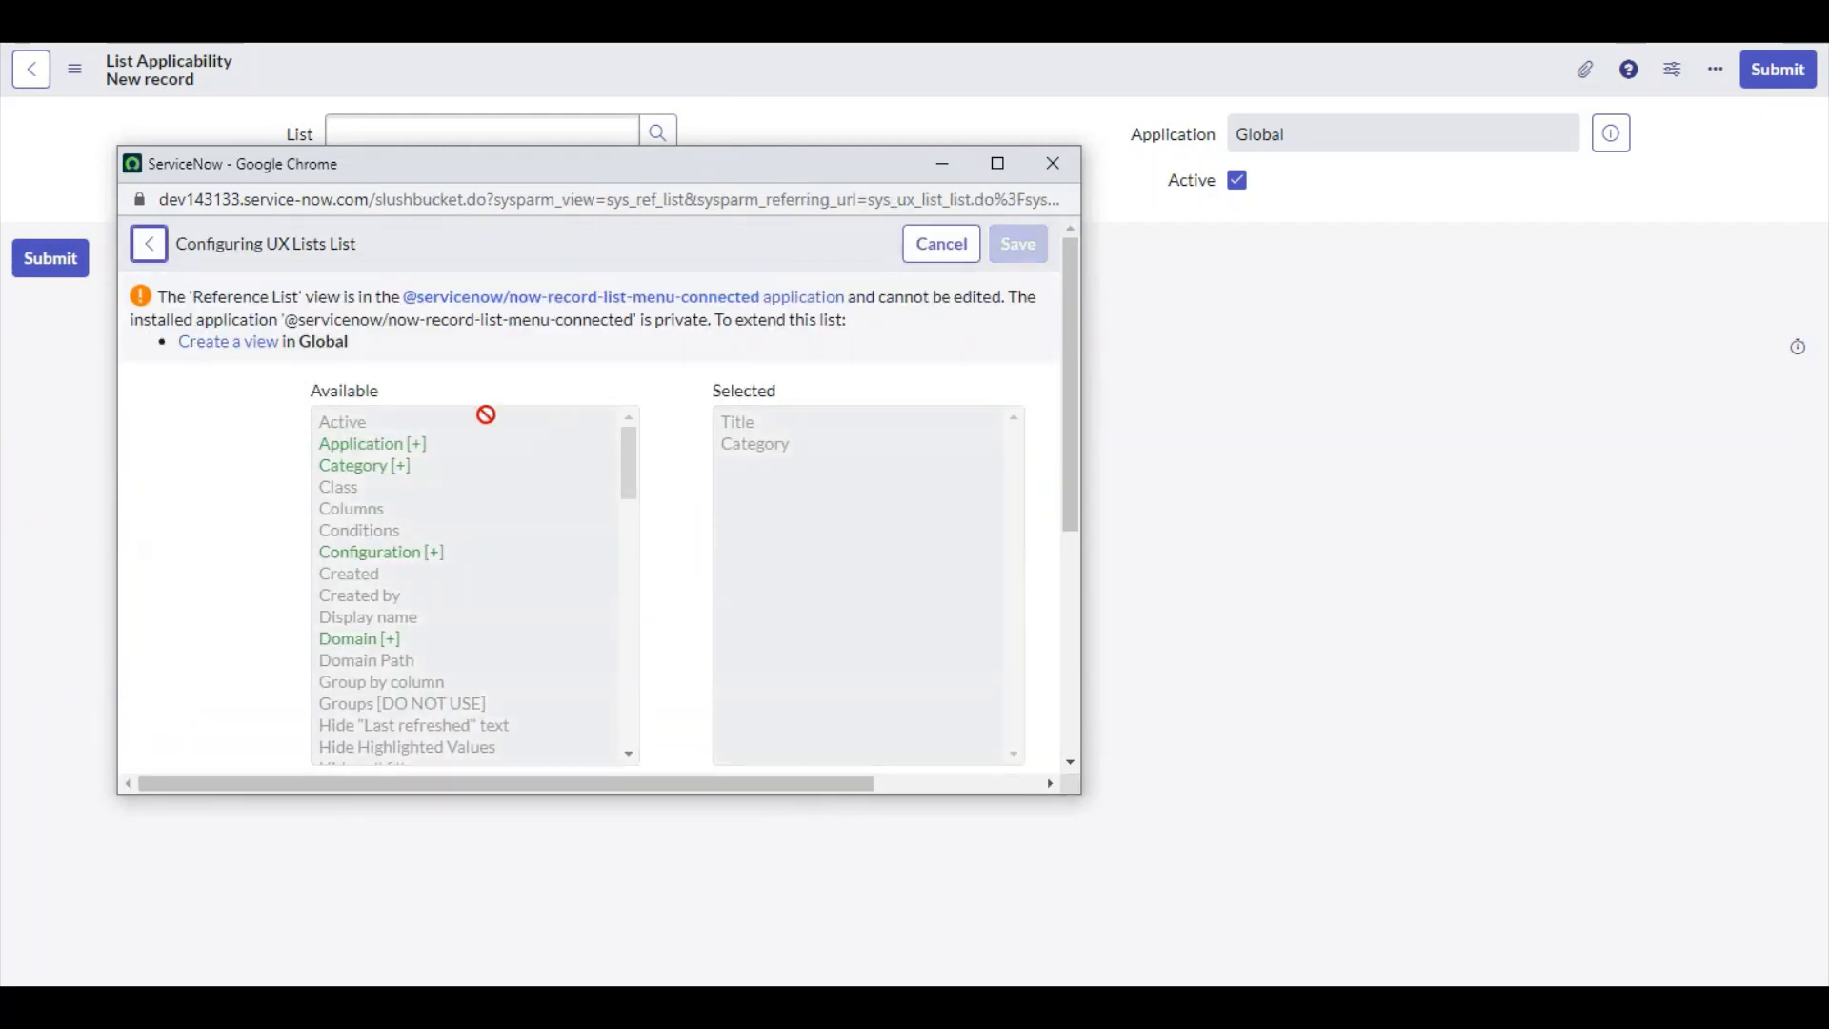
scroll(486, 415, "down", 3)
scroll(243, 608, "down", 4)
left_click(623, 473)
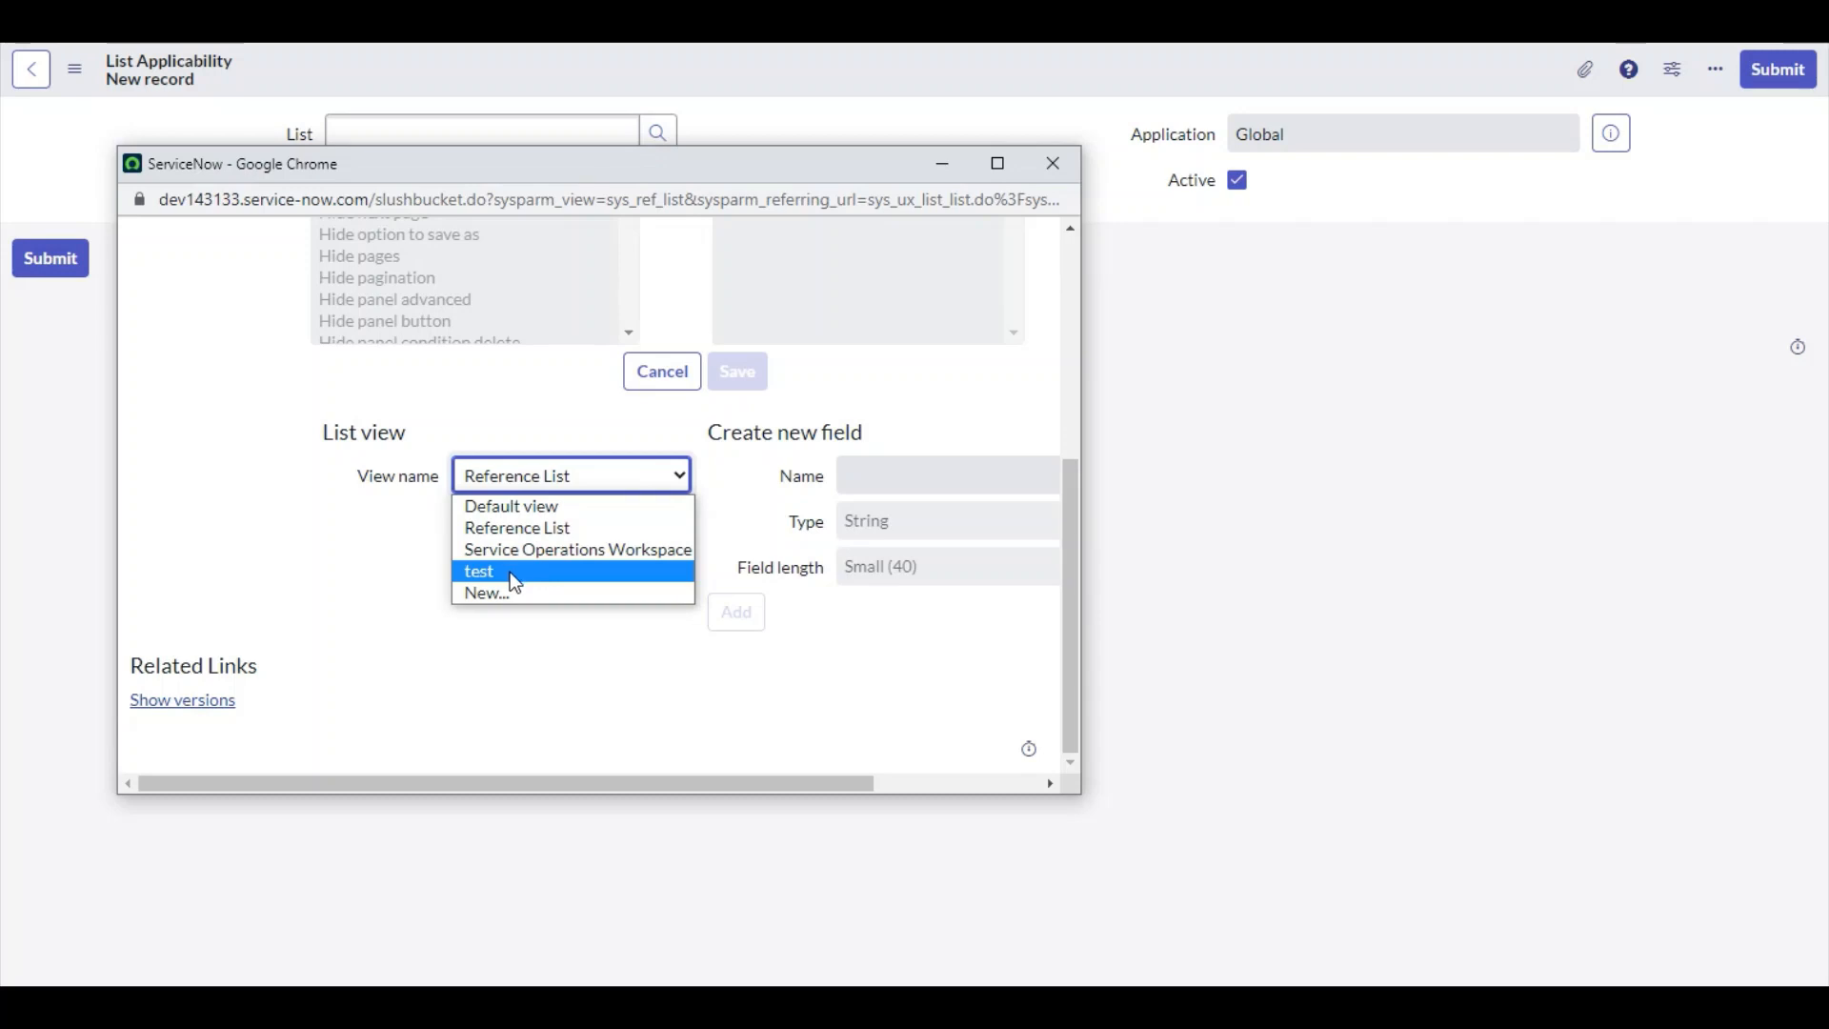
left_click(384, 559)
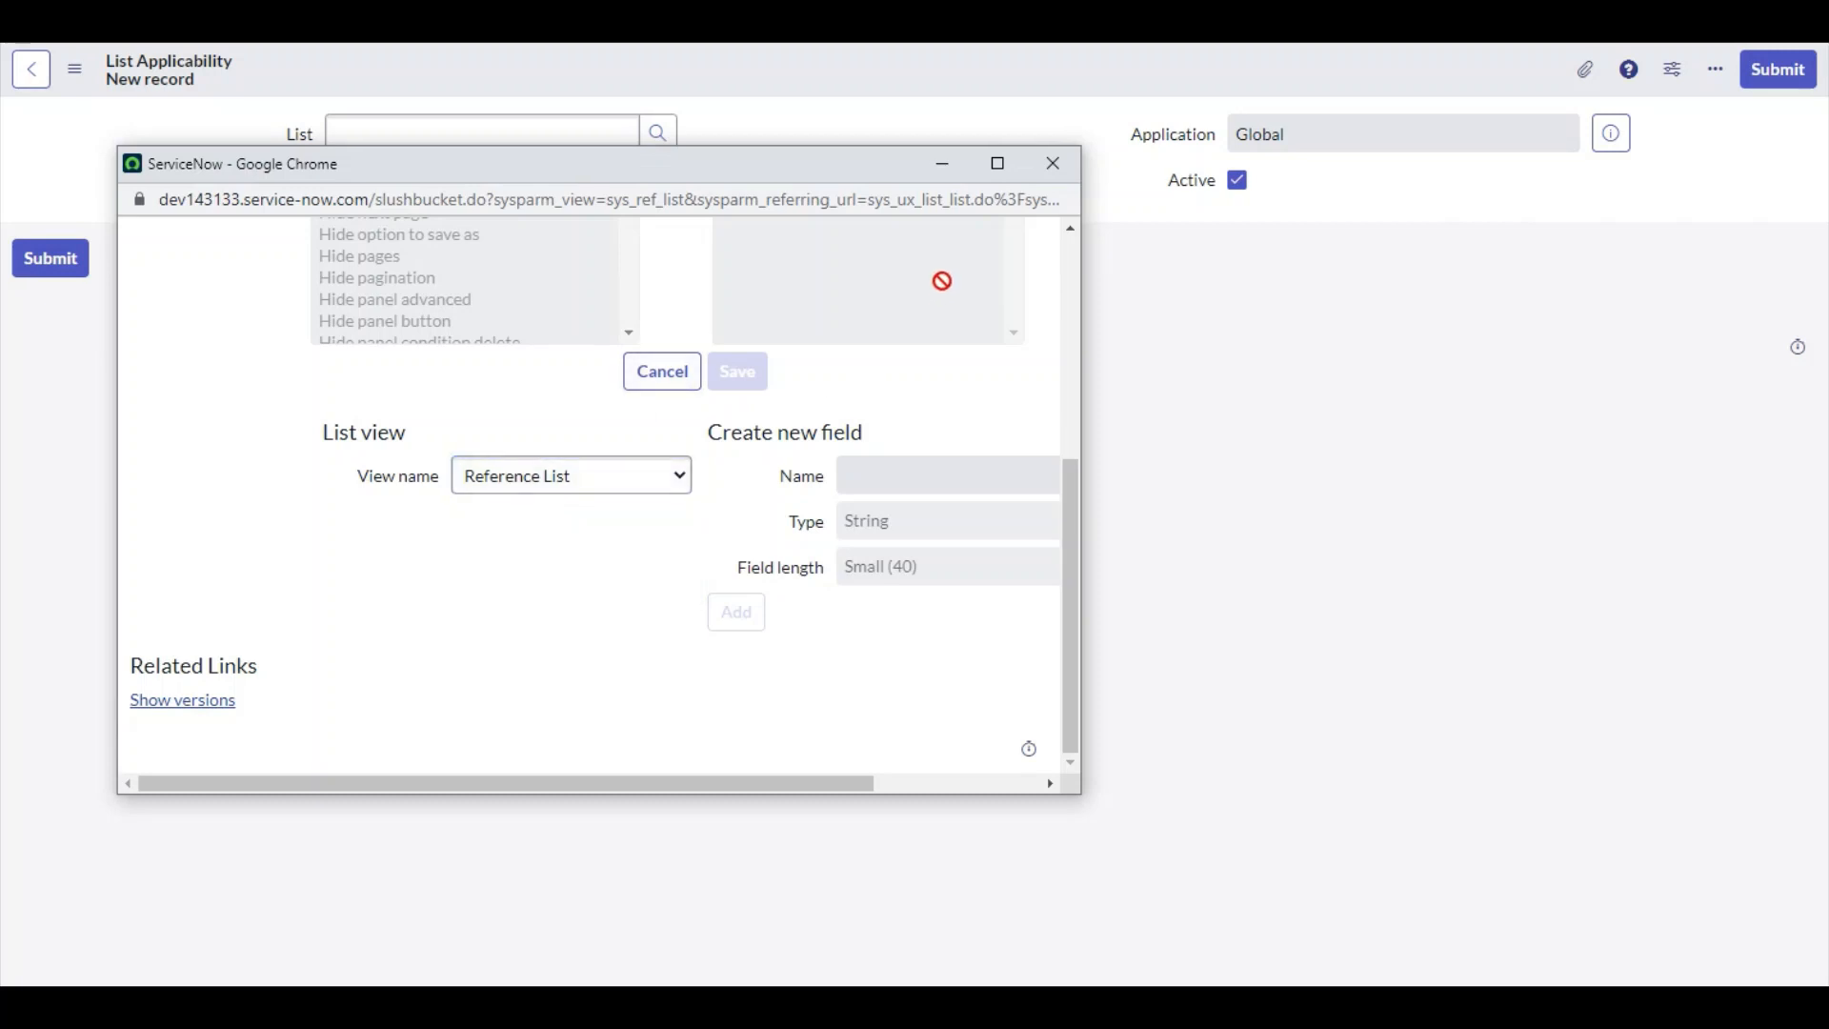
left_click(1055, 173)
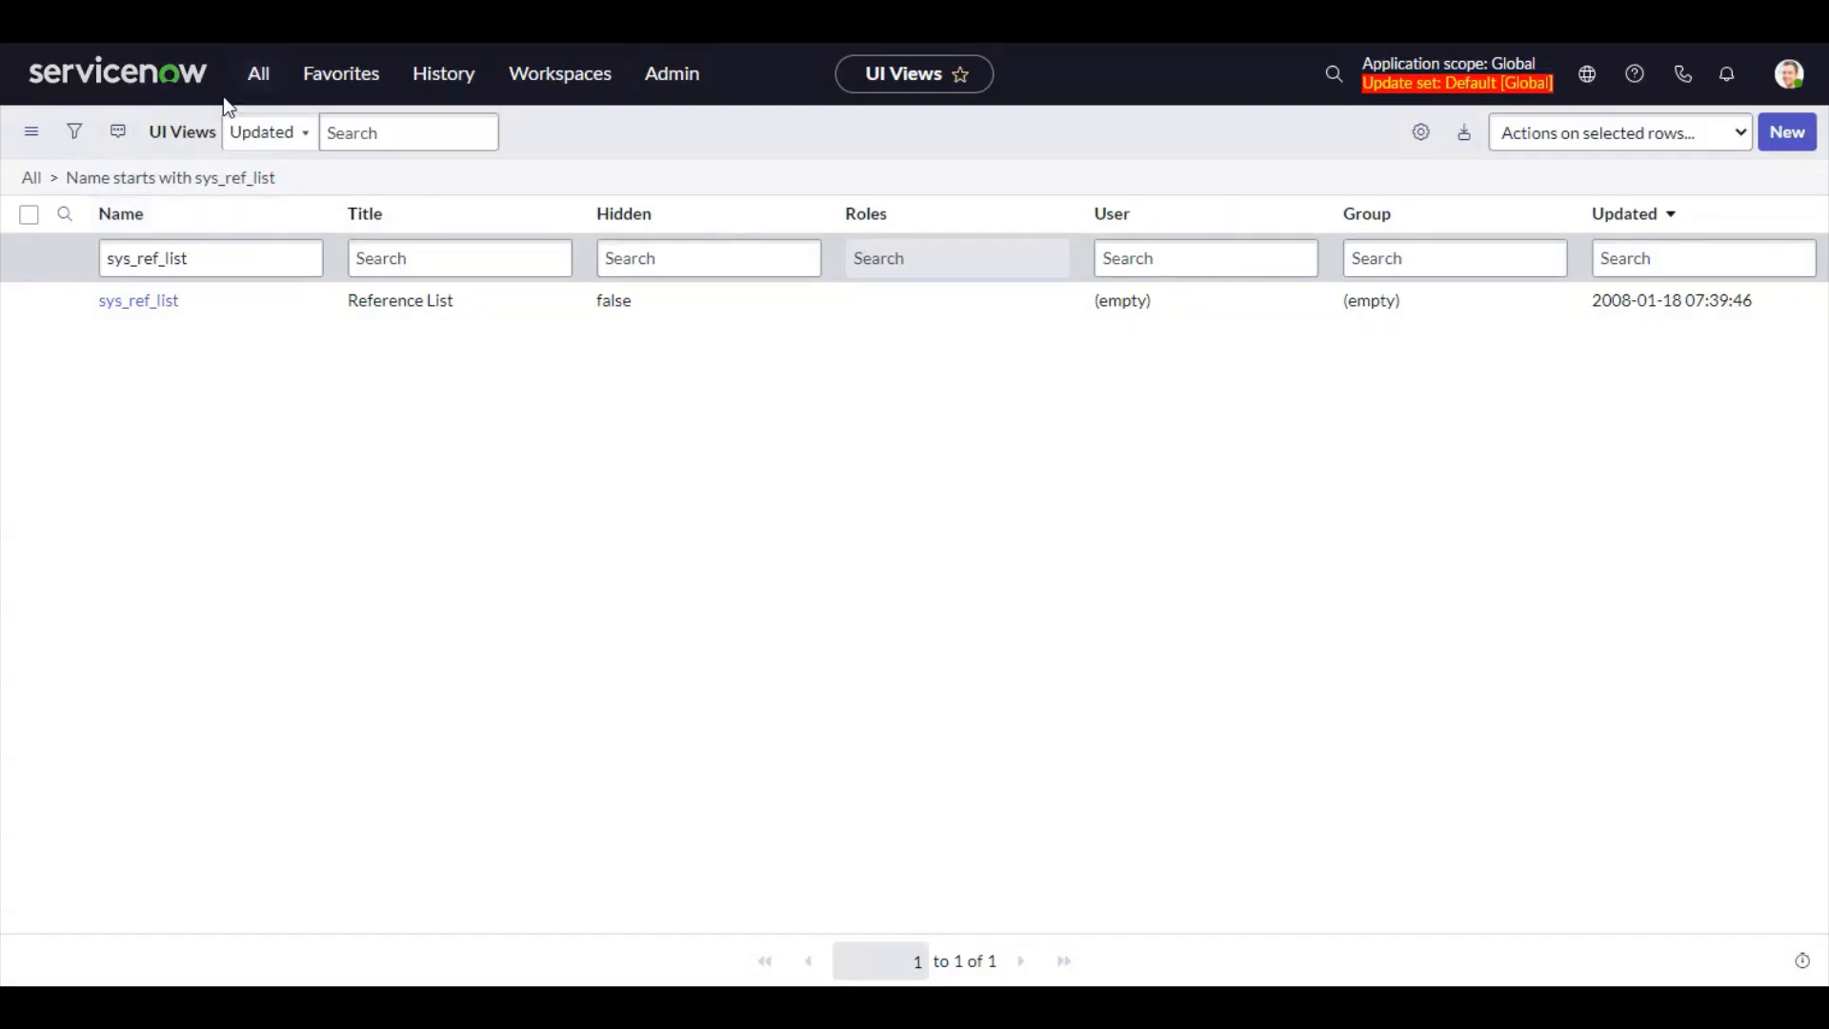
Clear the UI Views name filter, open the test view and delete it along with its related list
left_click(263, 264)
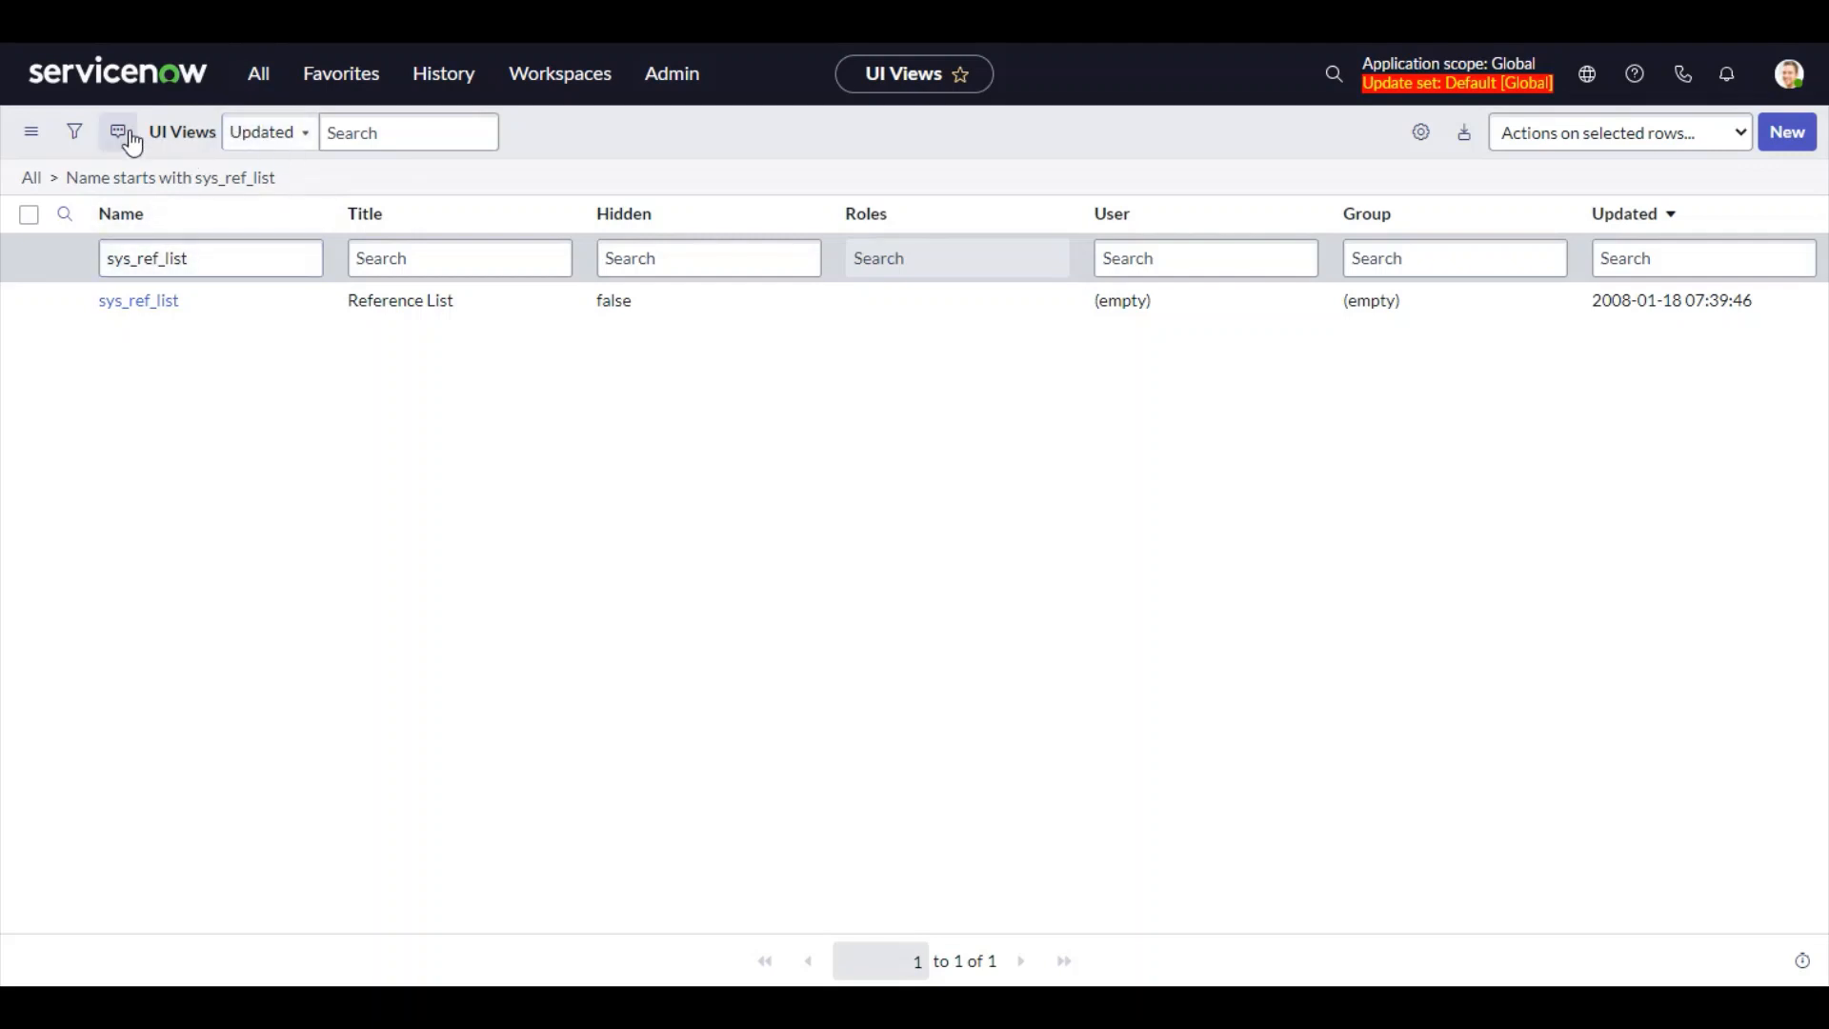
left_click(260, 75)
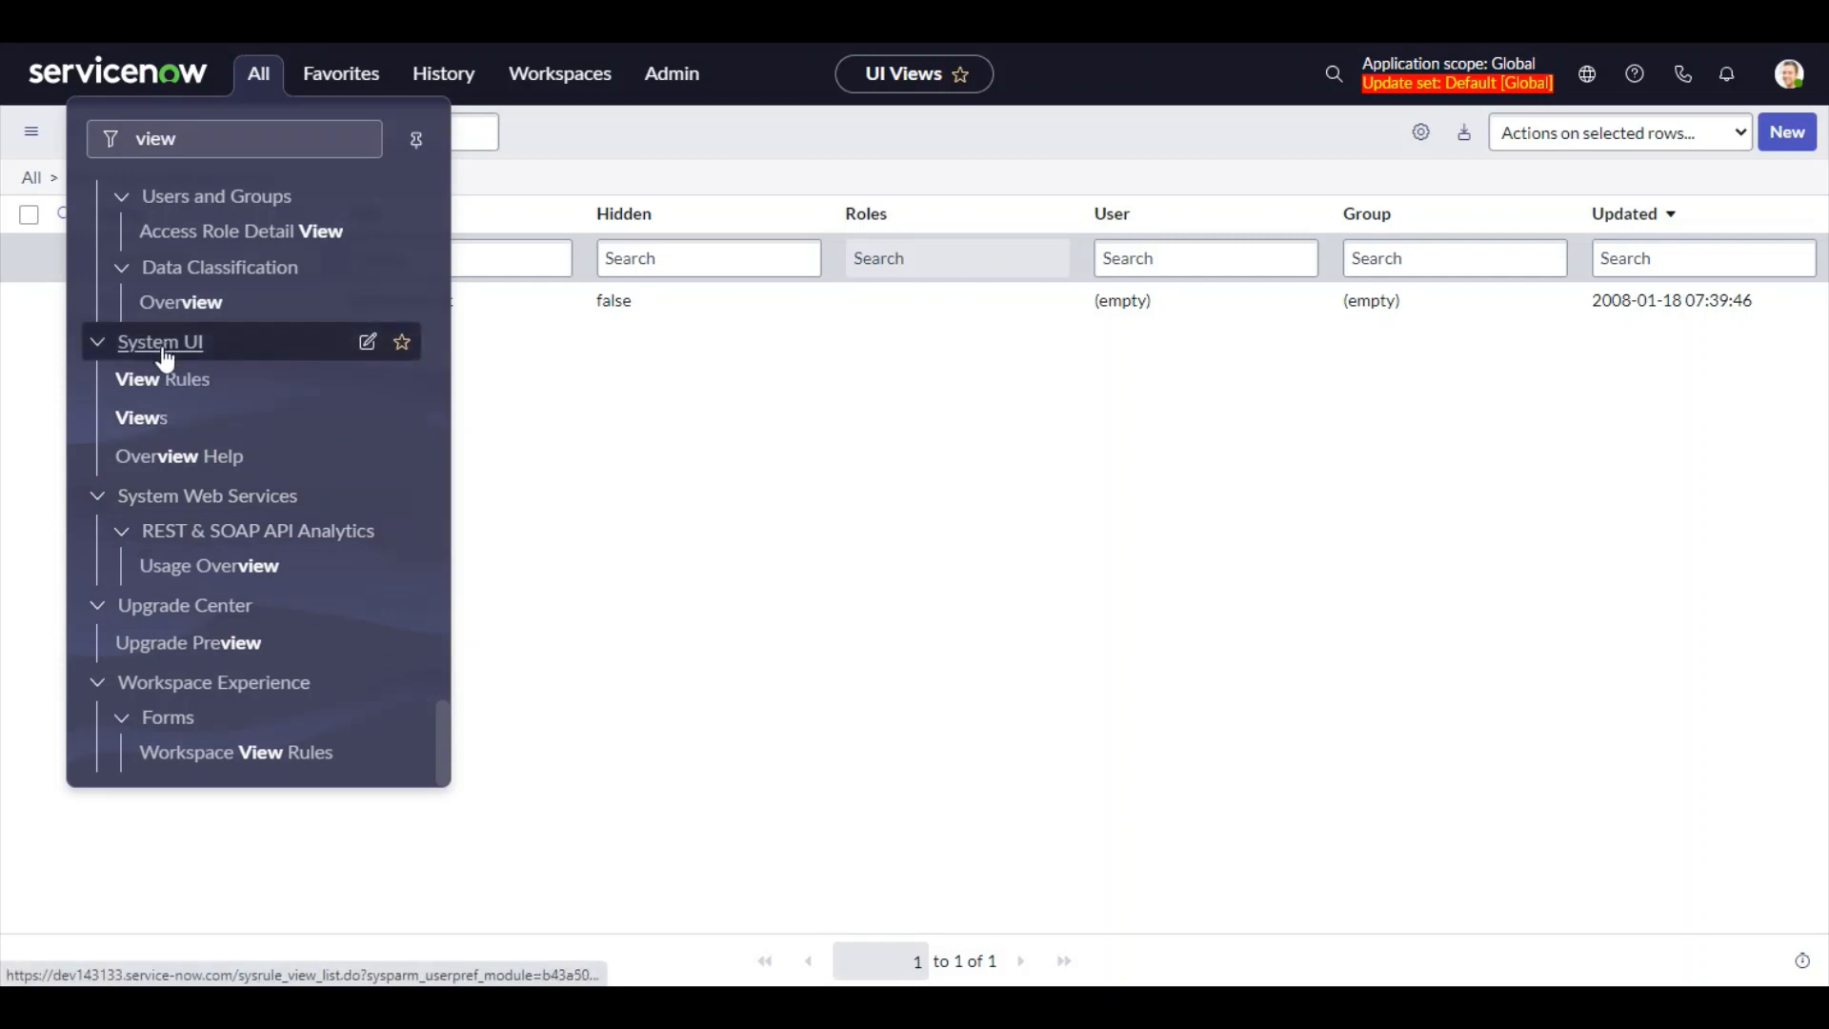
left_click(820, 420)
left_click_drag(214, 242, 53, 232)
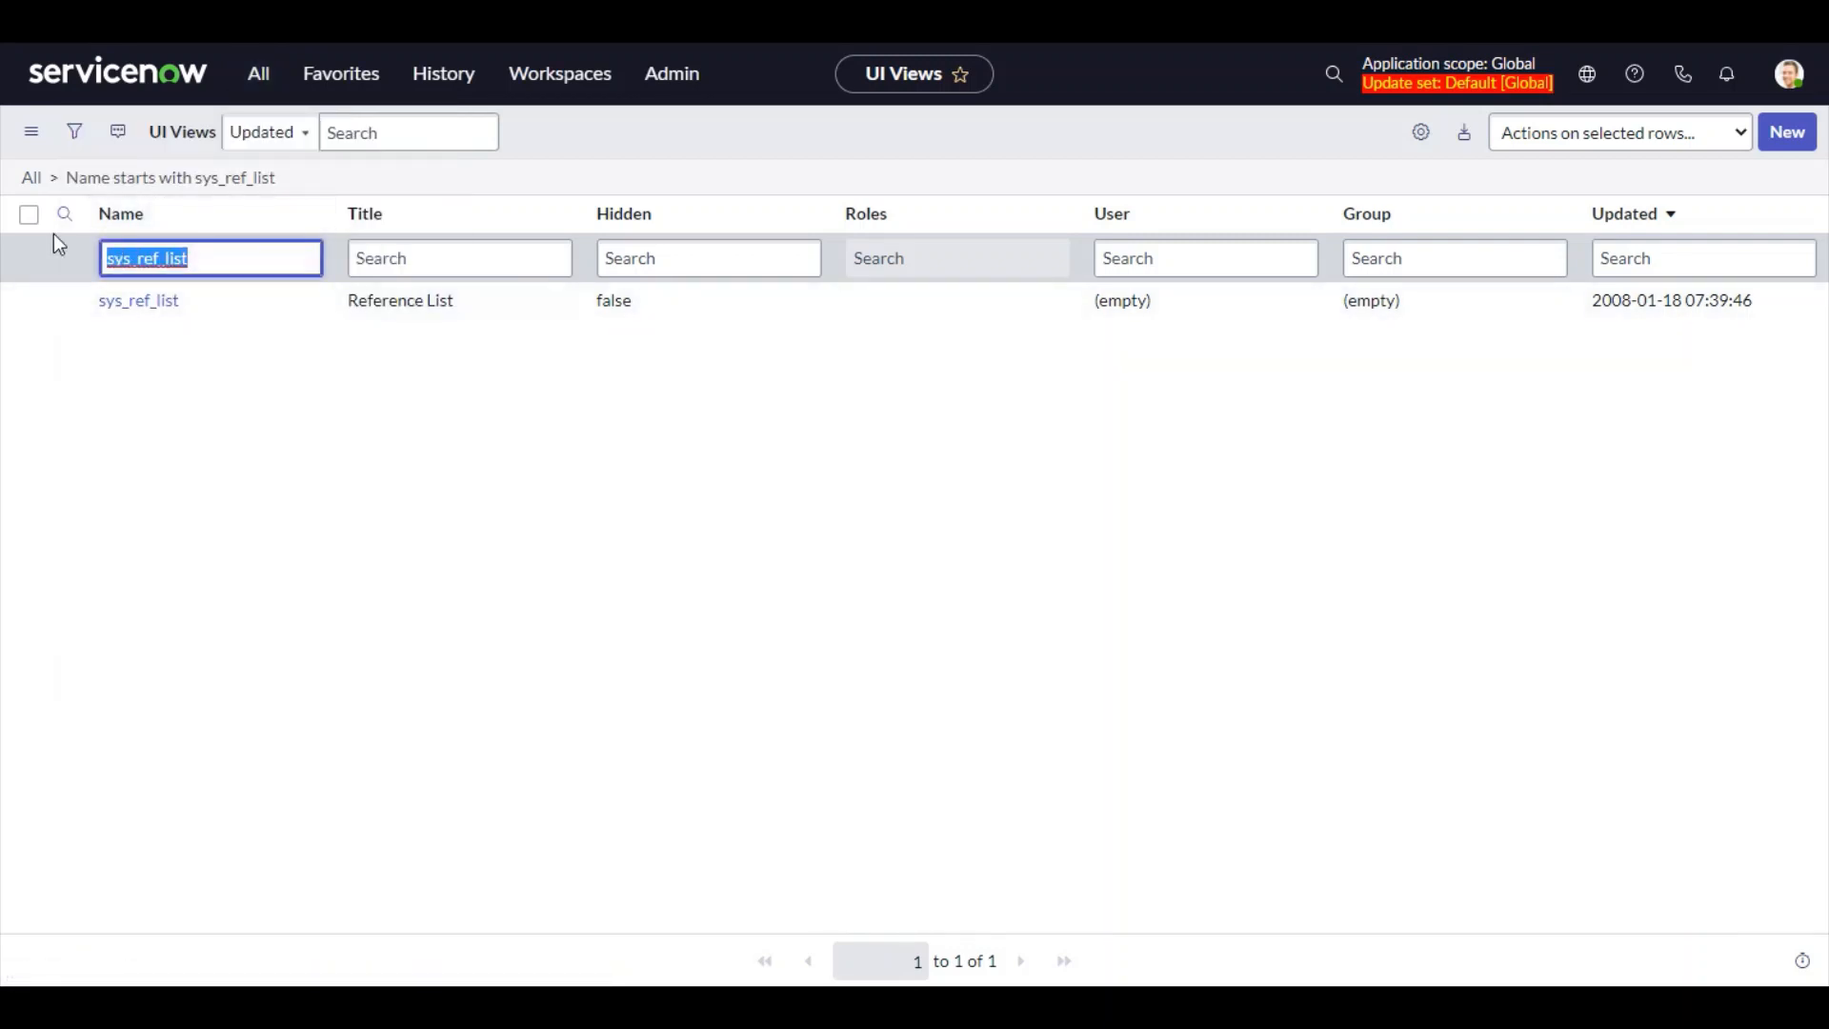
key("BackSpace")
key("Return")
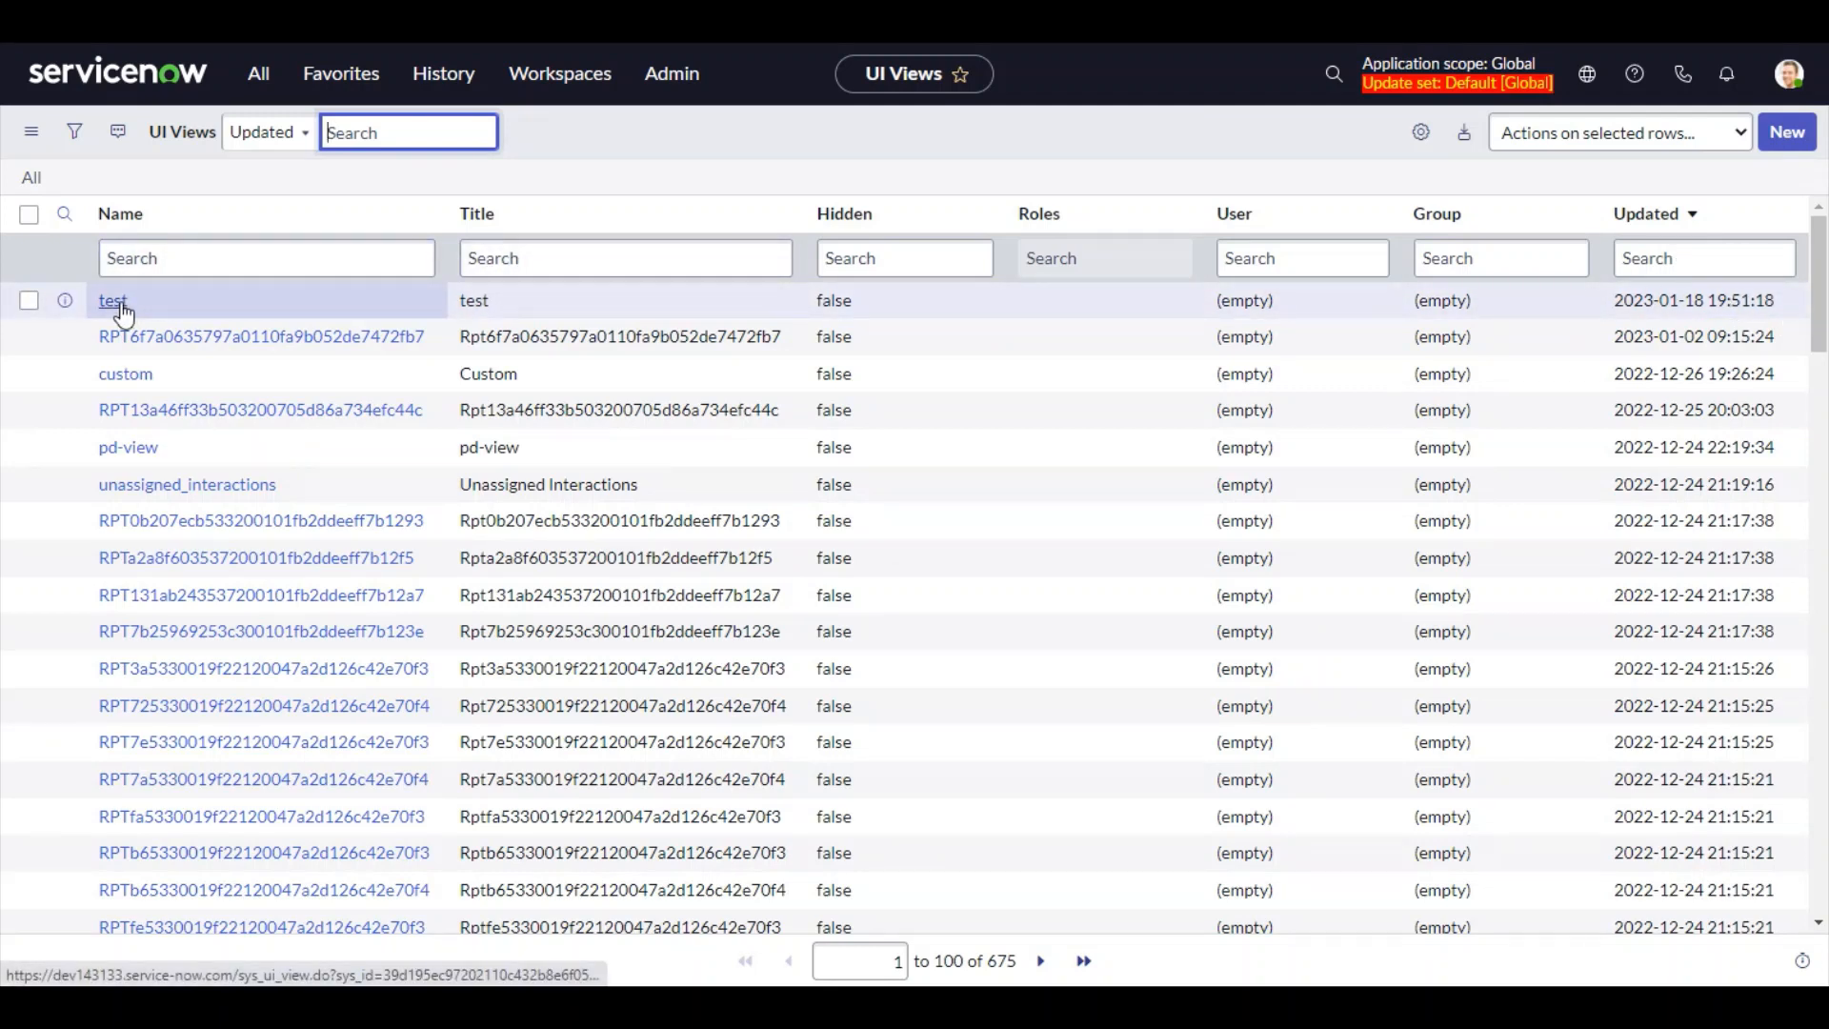
left_click(104, 305)
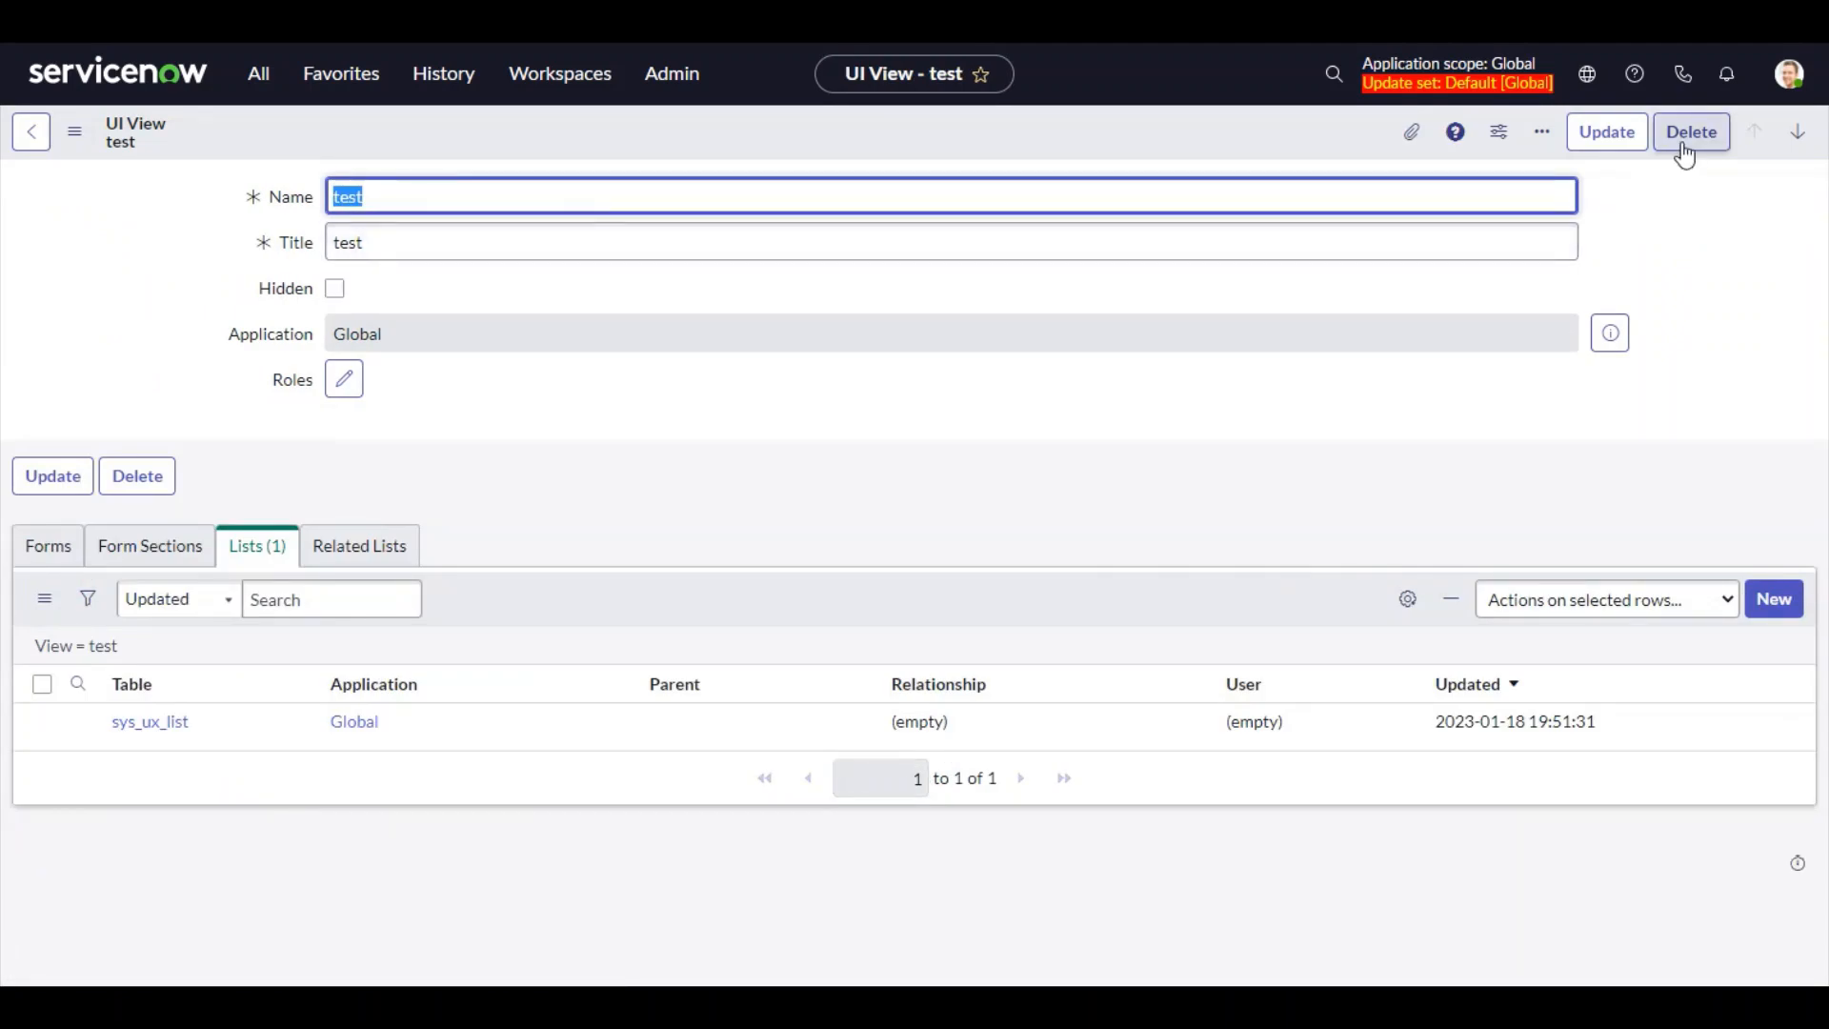
left_click(1683, 145)
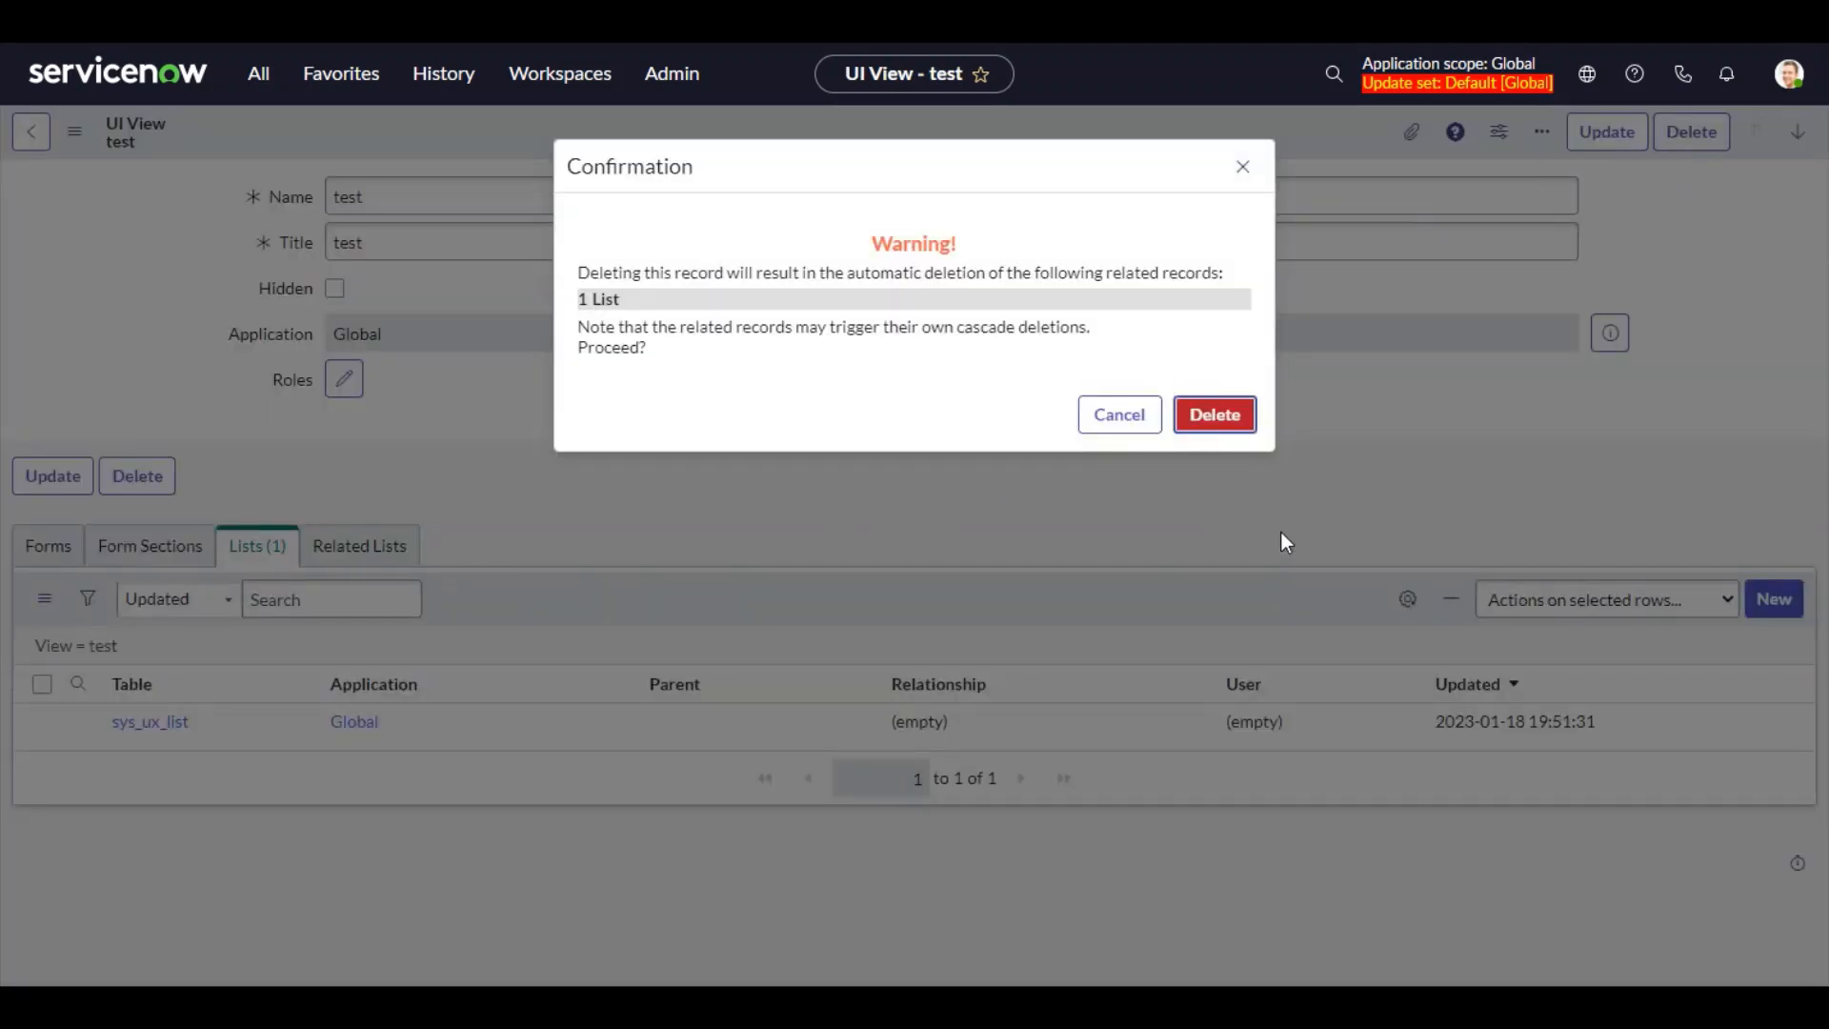
left_click(1115, 414)
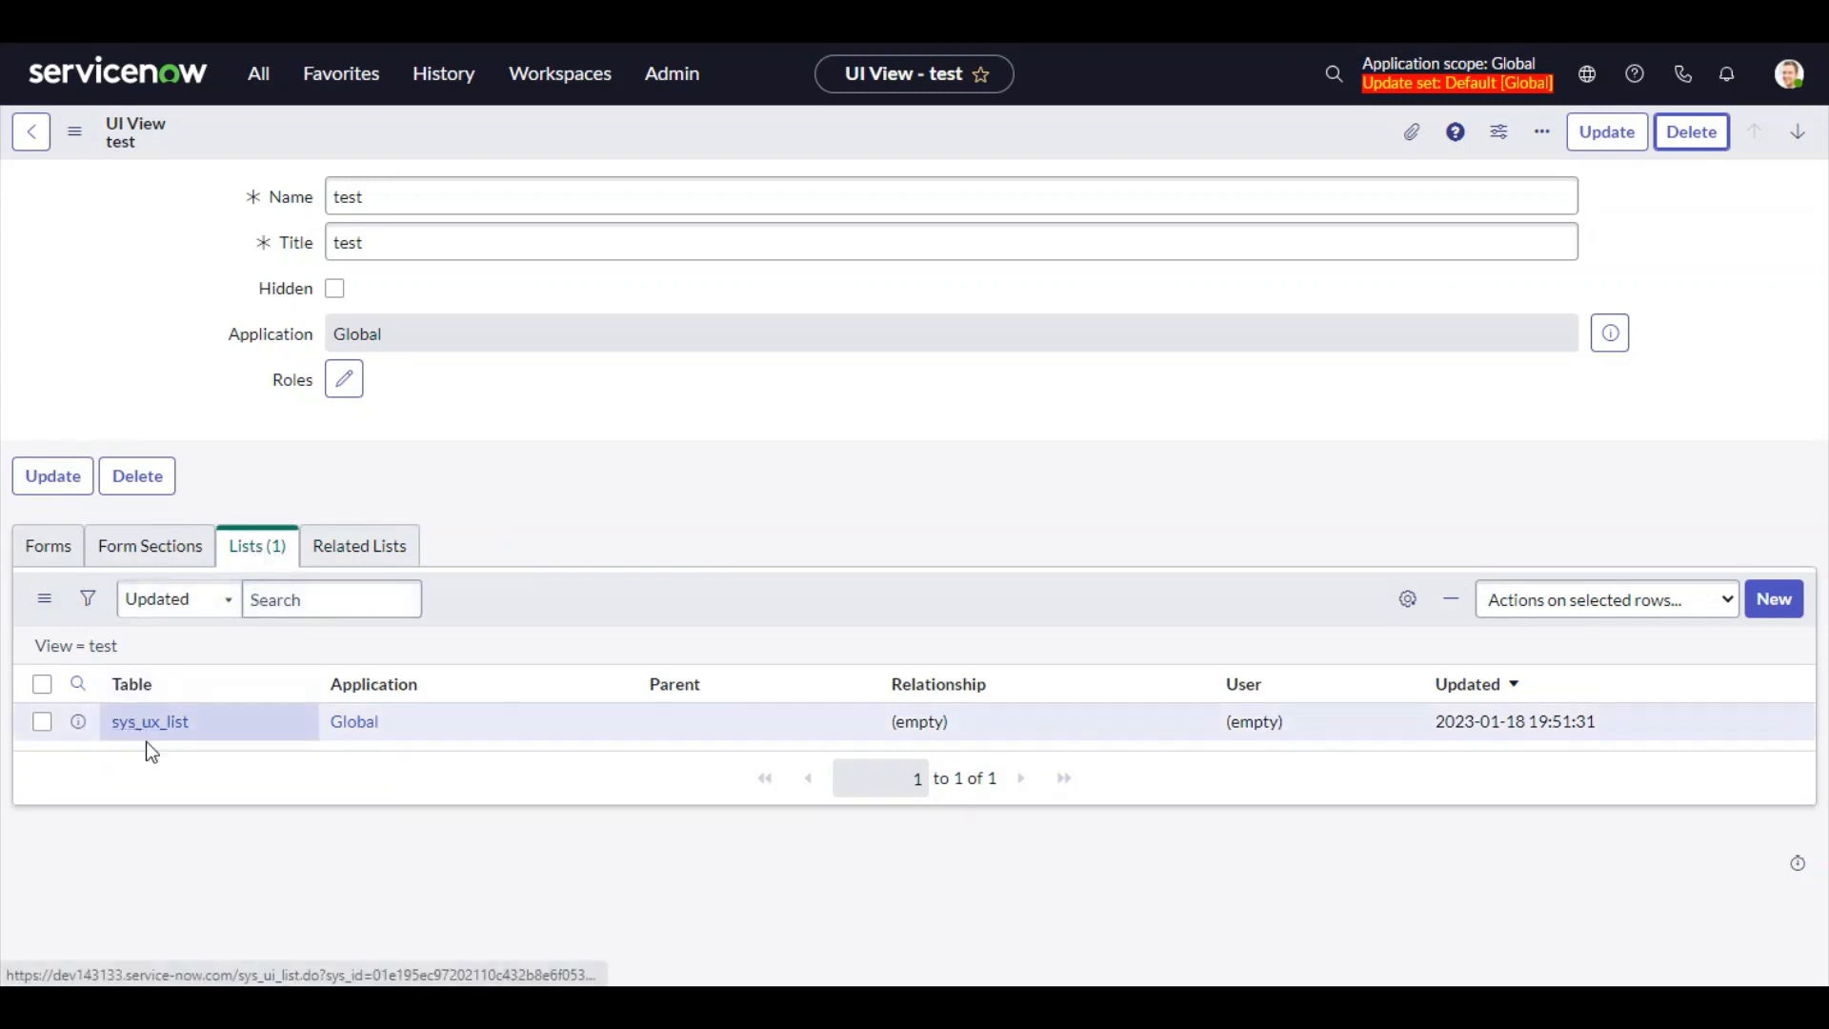
left_click(1690, 134)
left_click(1216, 415)
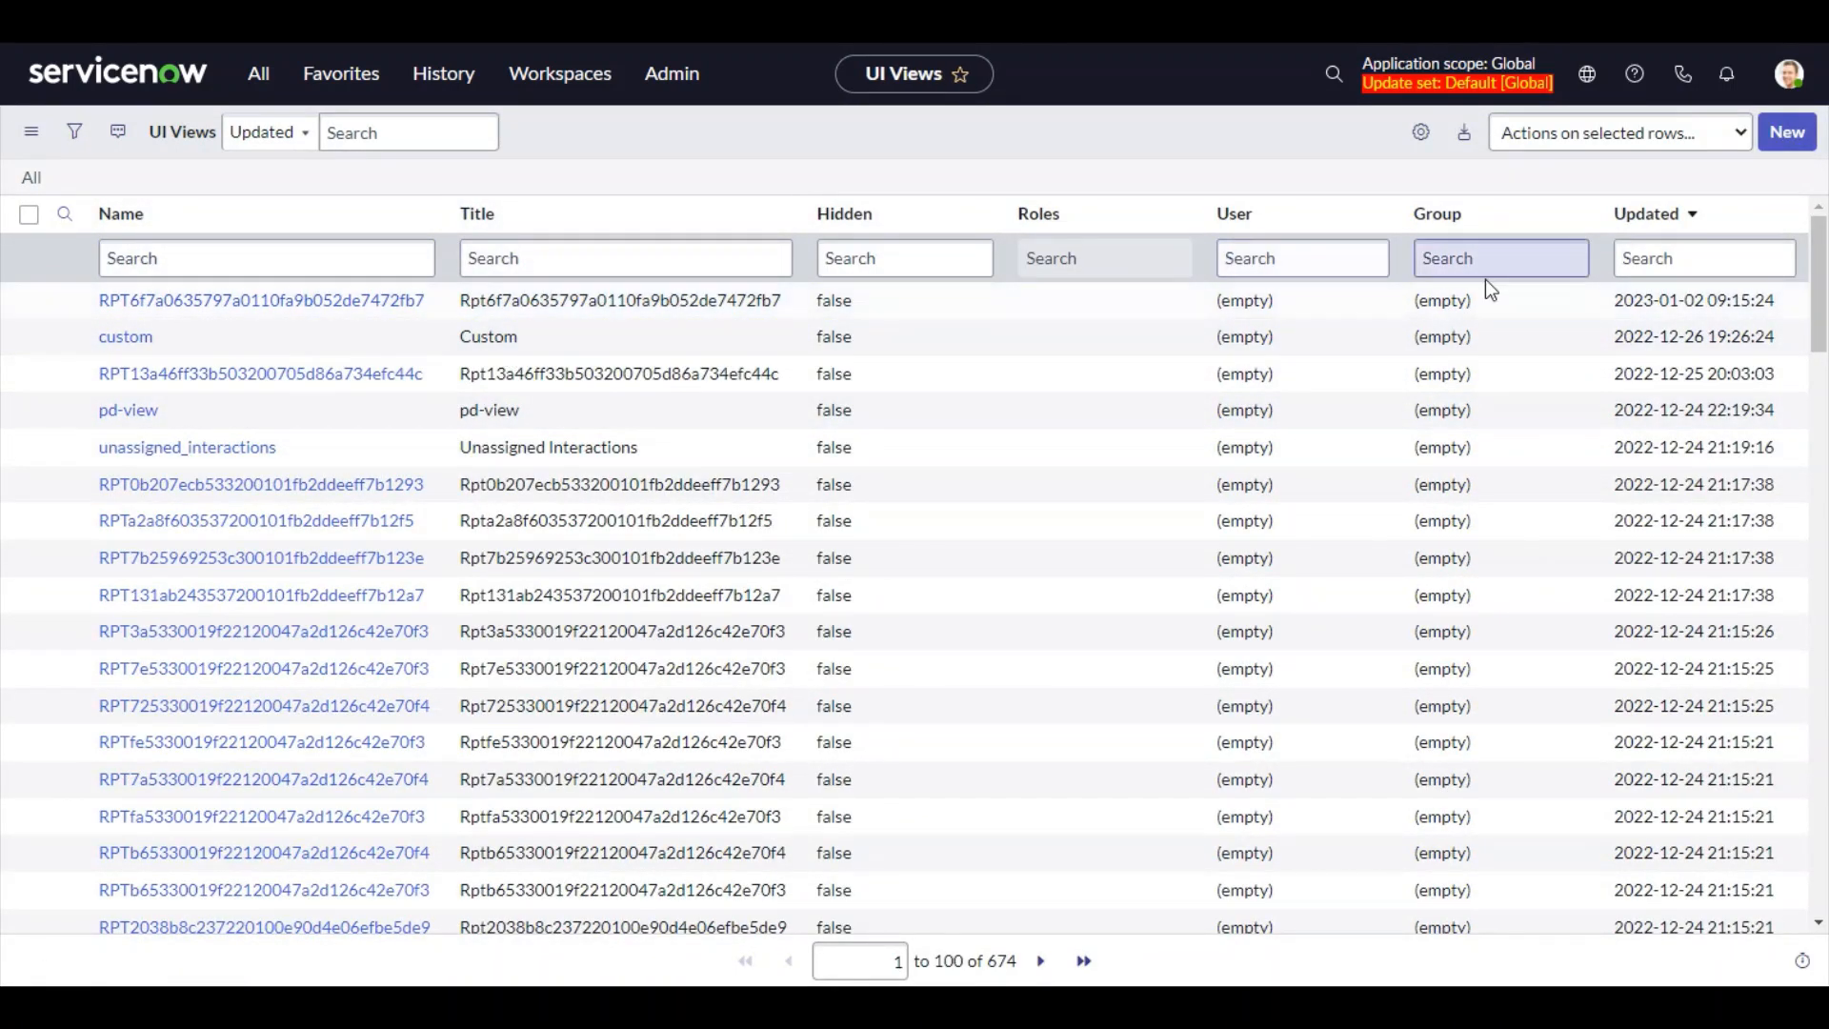
Reopen the List lookup's list layout configuration and check the Reference List view's selected columns
left_click(287, 259)
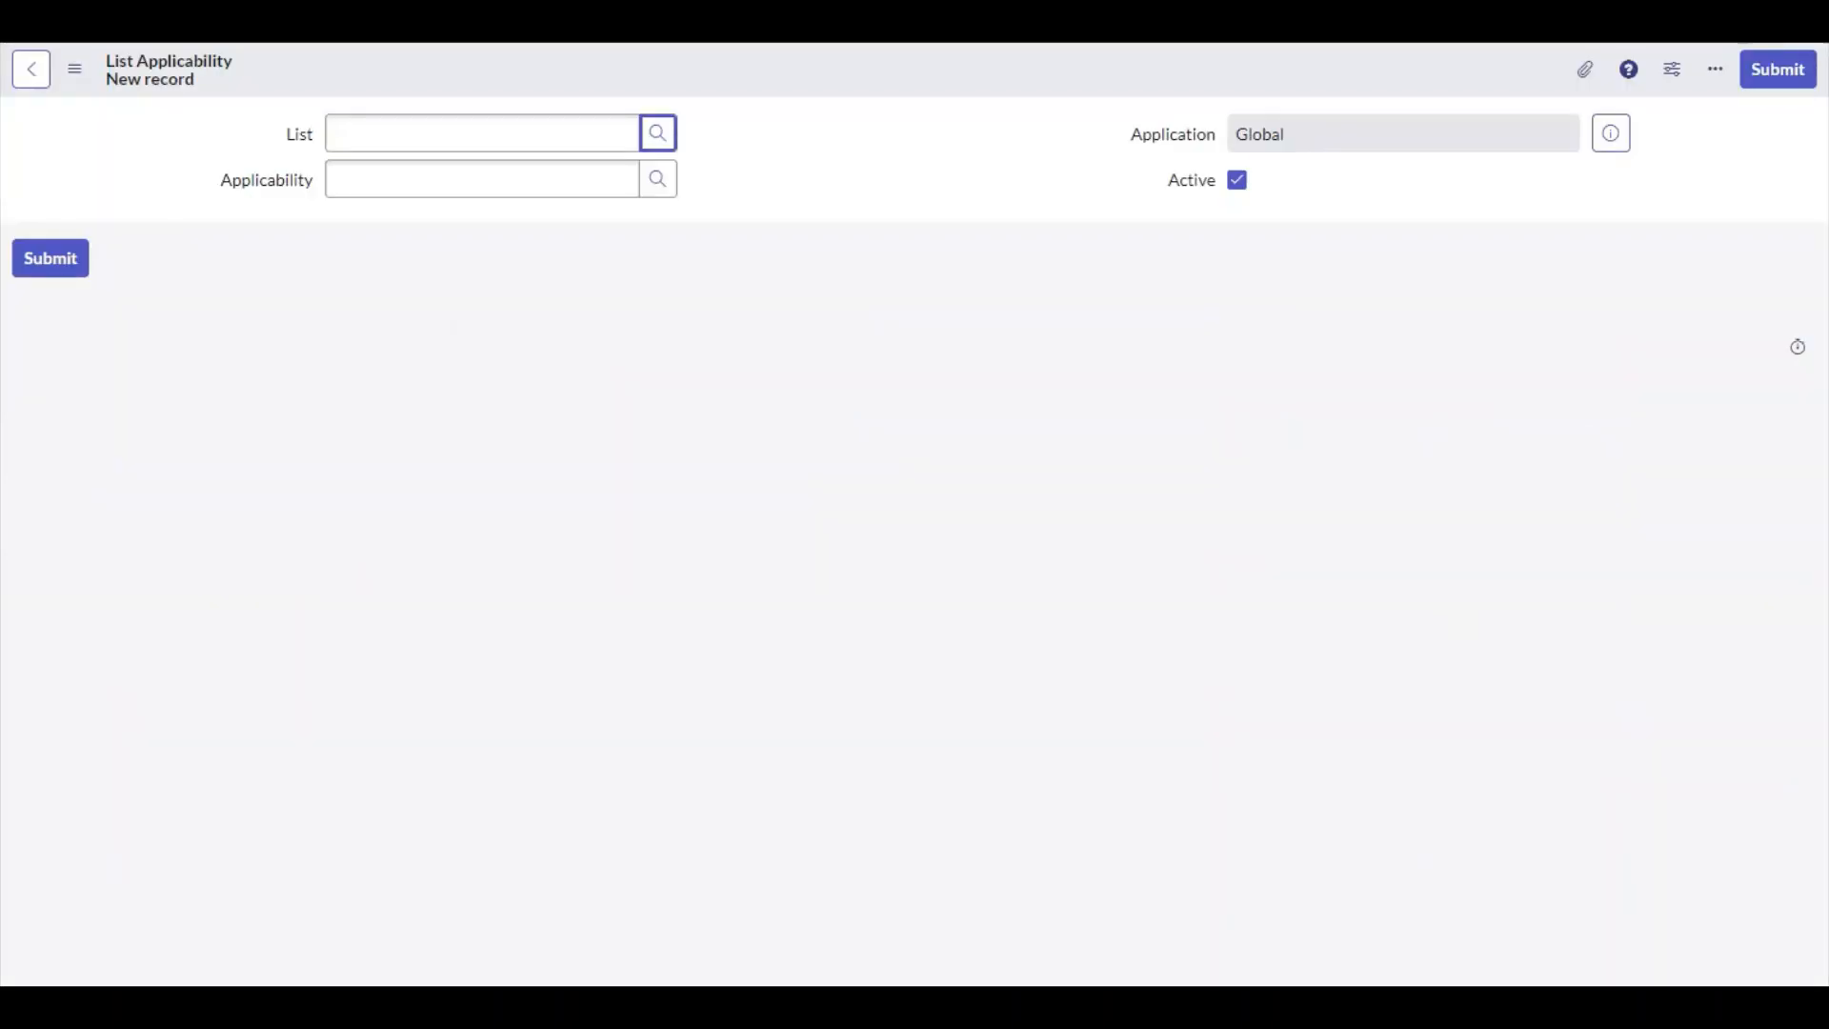
left_click(664, 143)
left_click_drag(434, 180, 934, 178)
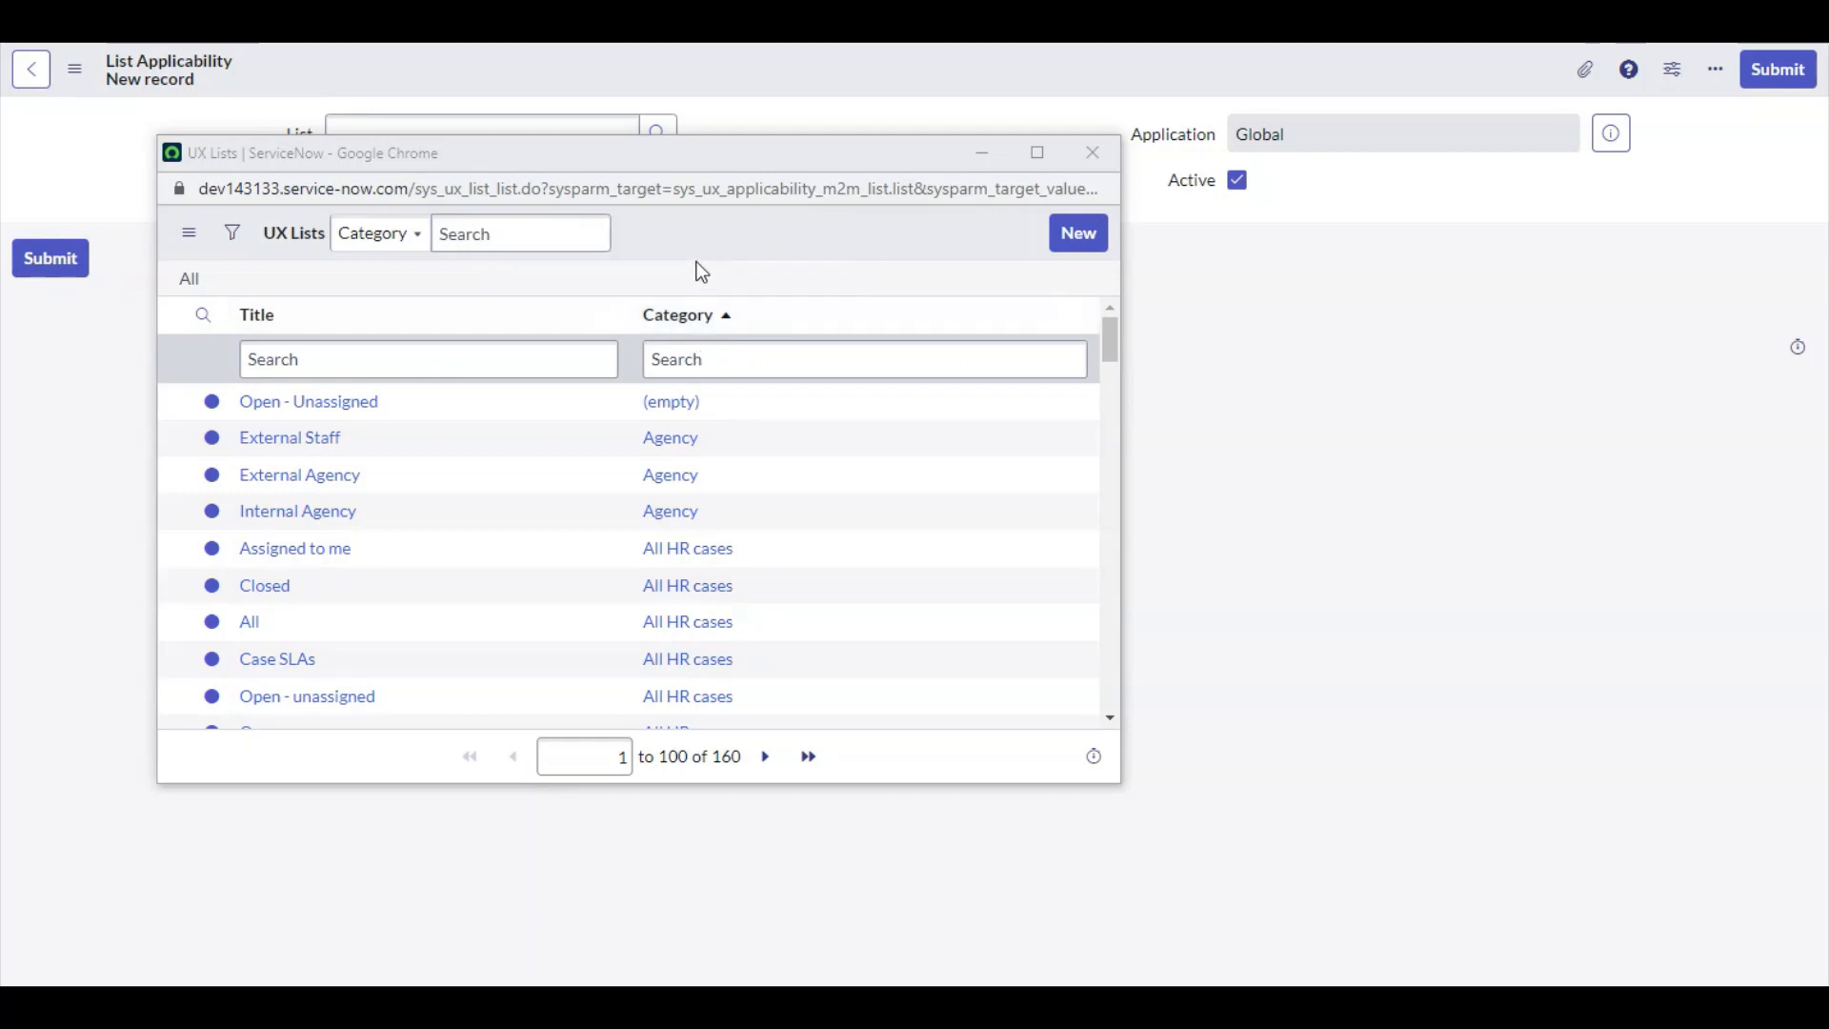
right_click(662, 319)
mouse_move(744, 398)
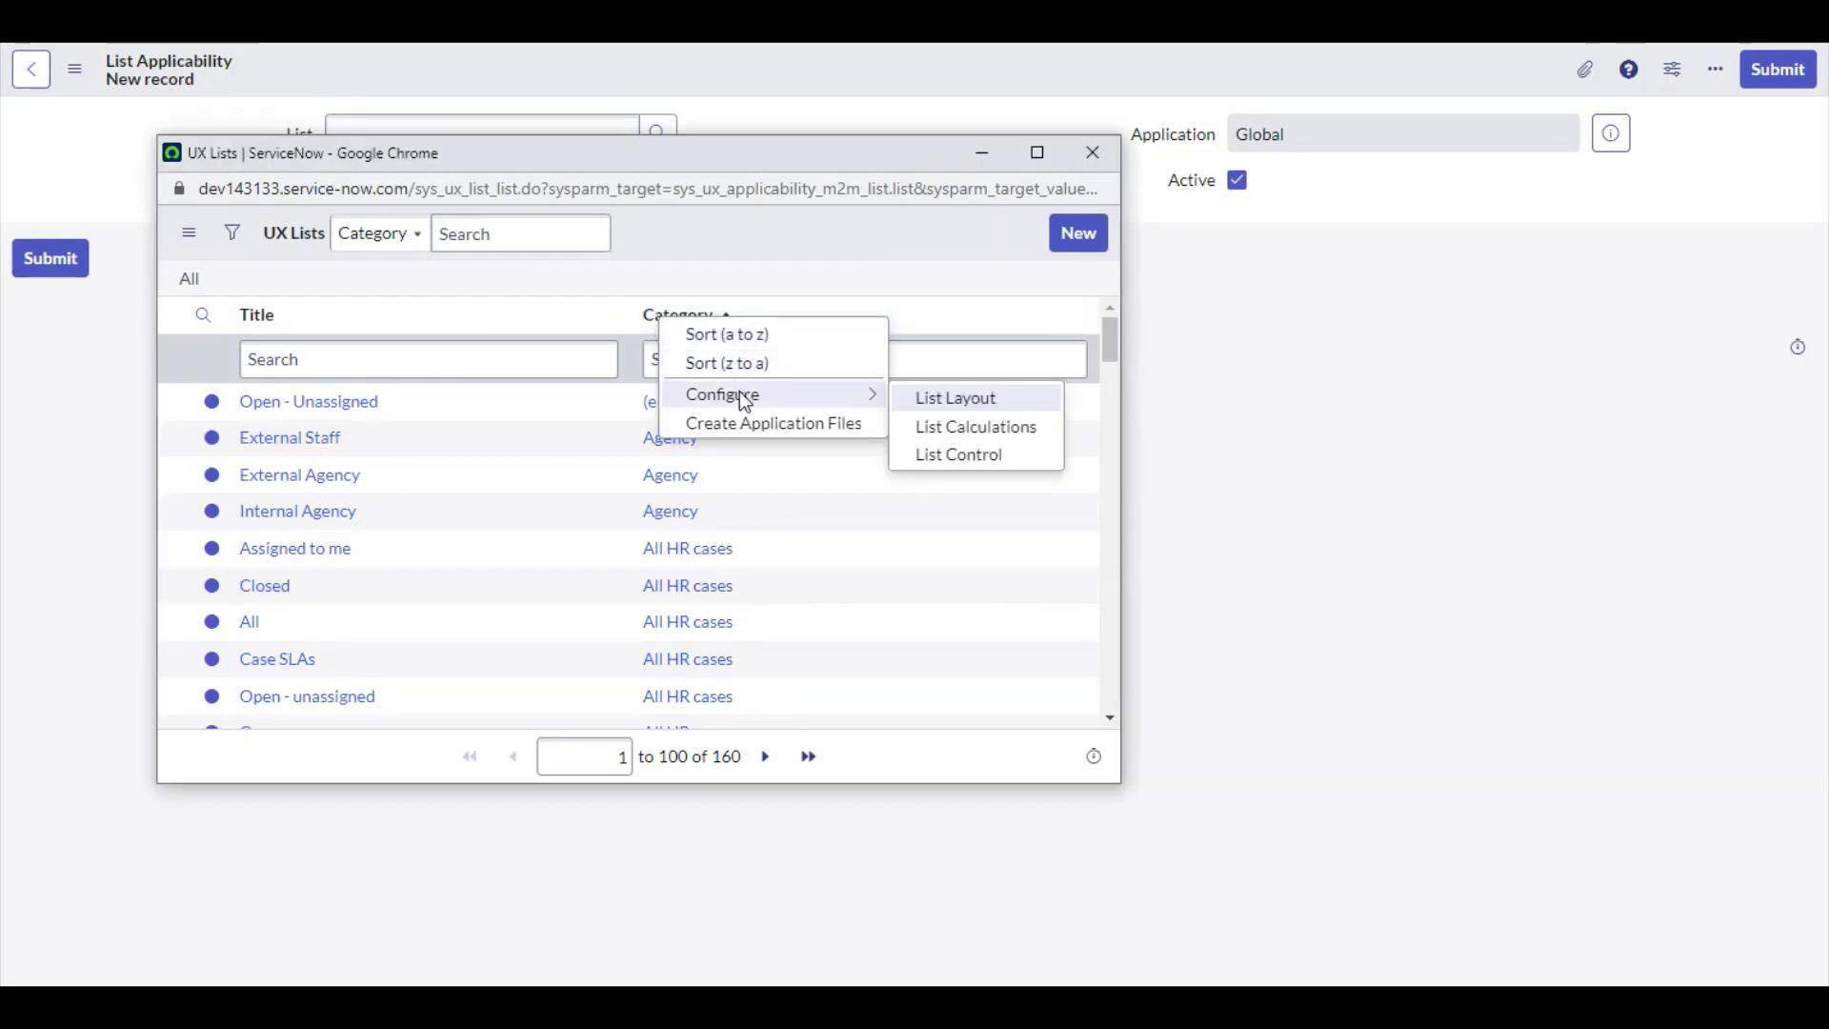
left_click(922, 399)
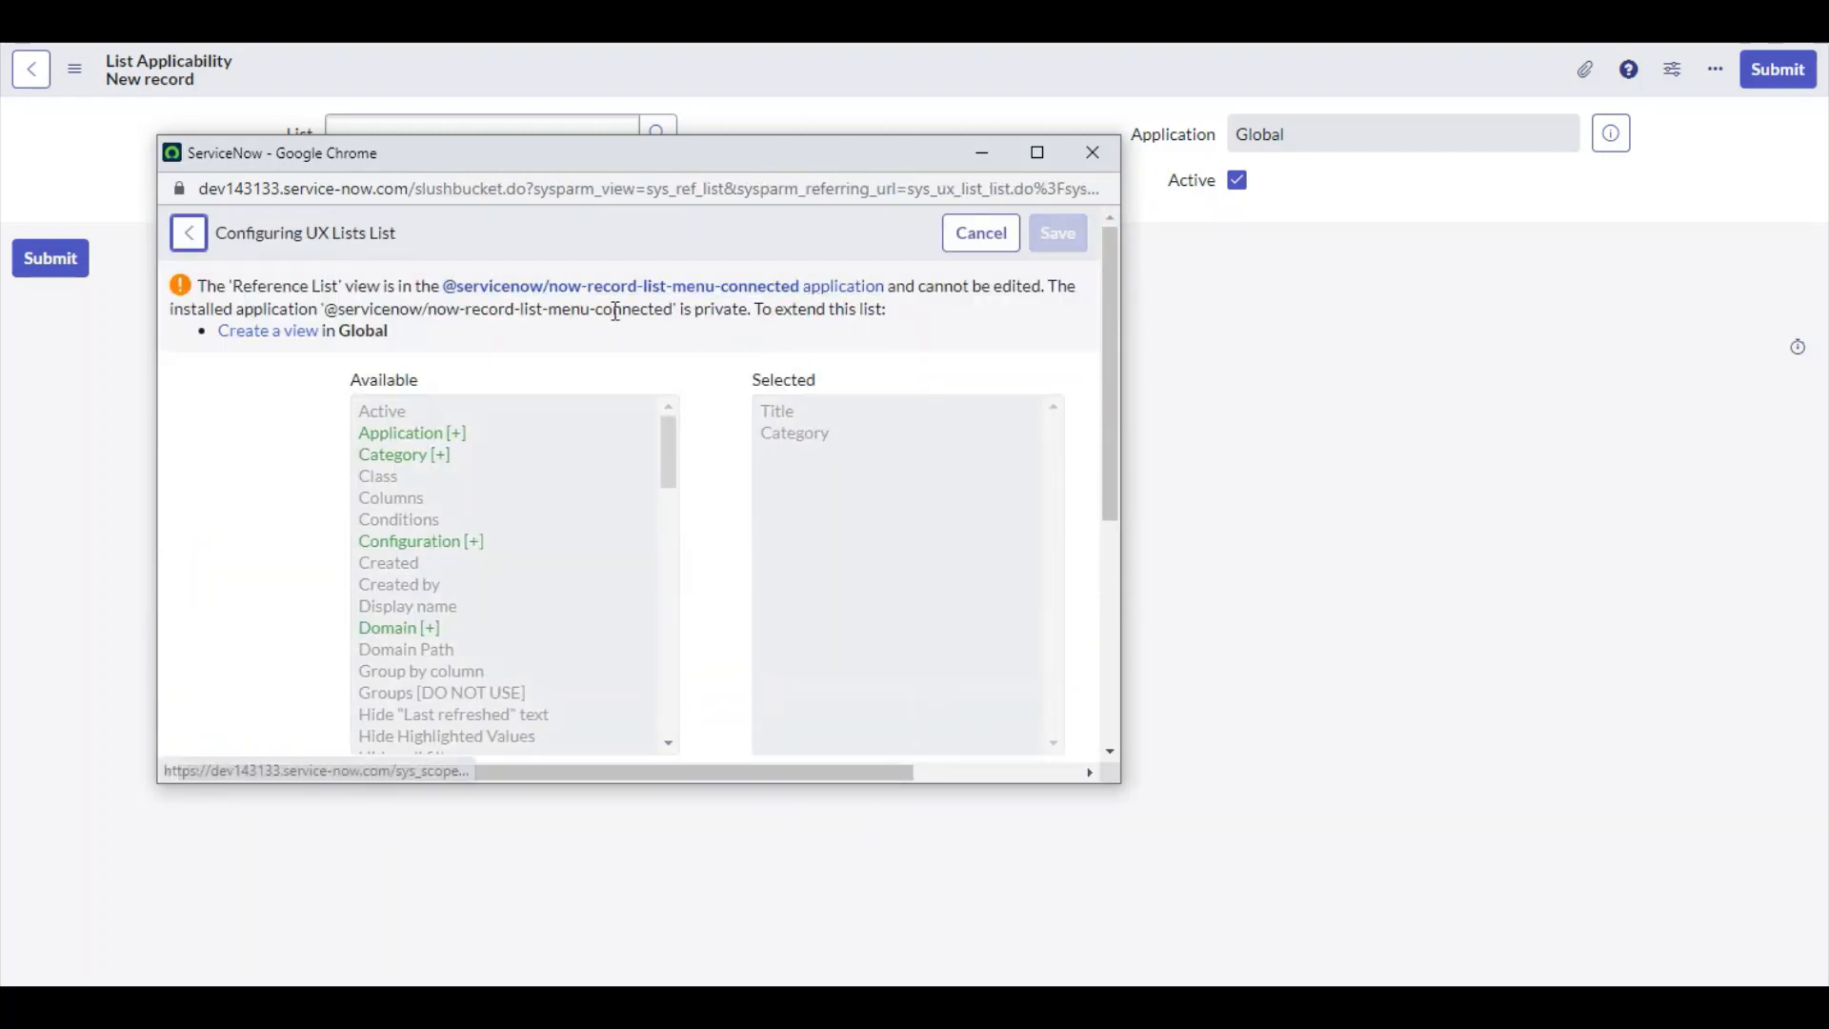
scroll(563, 379, "down", 6)
left_click(603, 522)
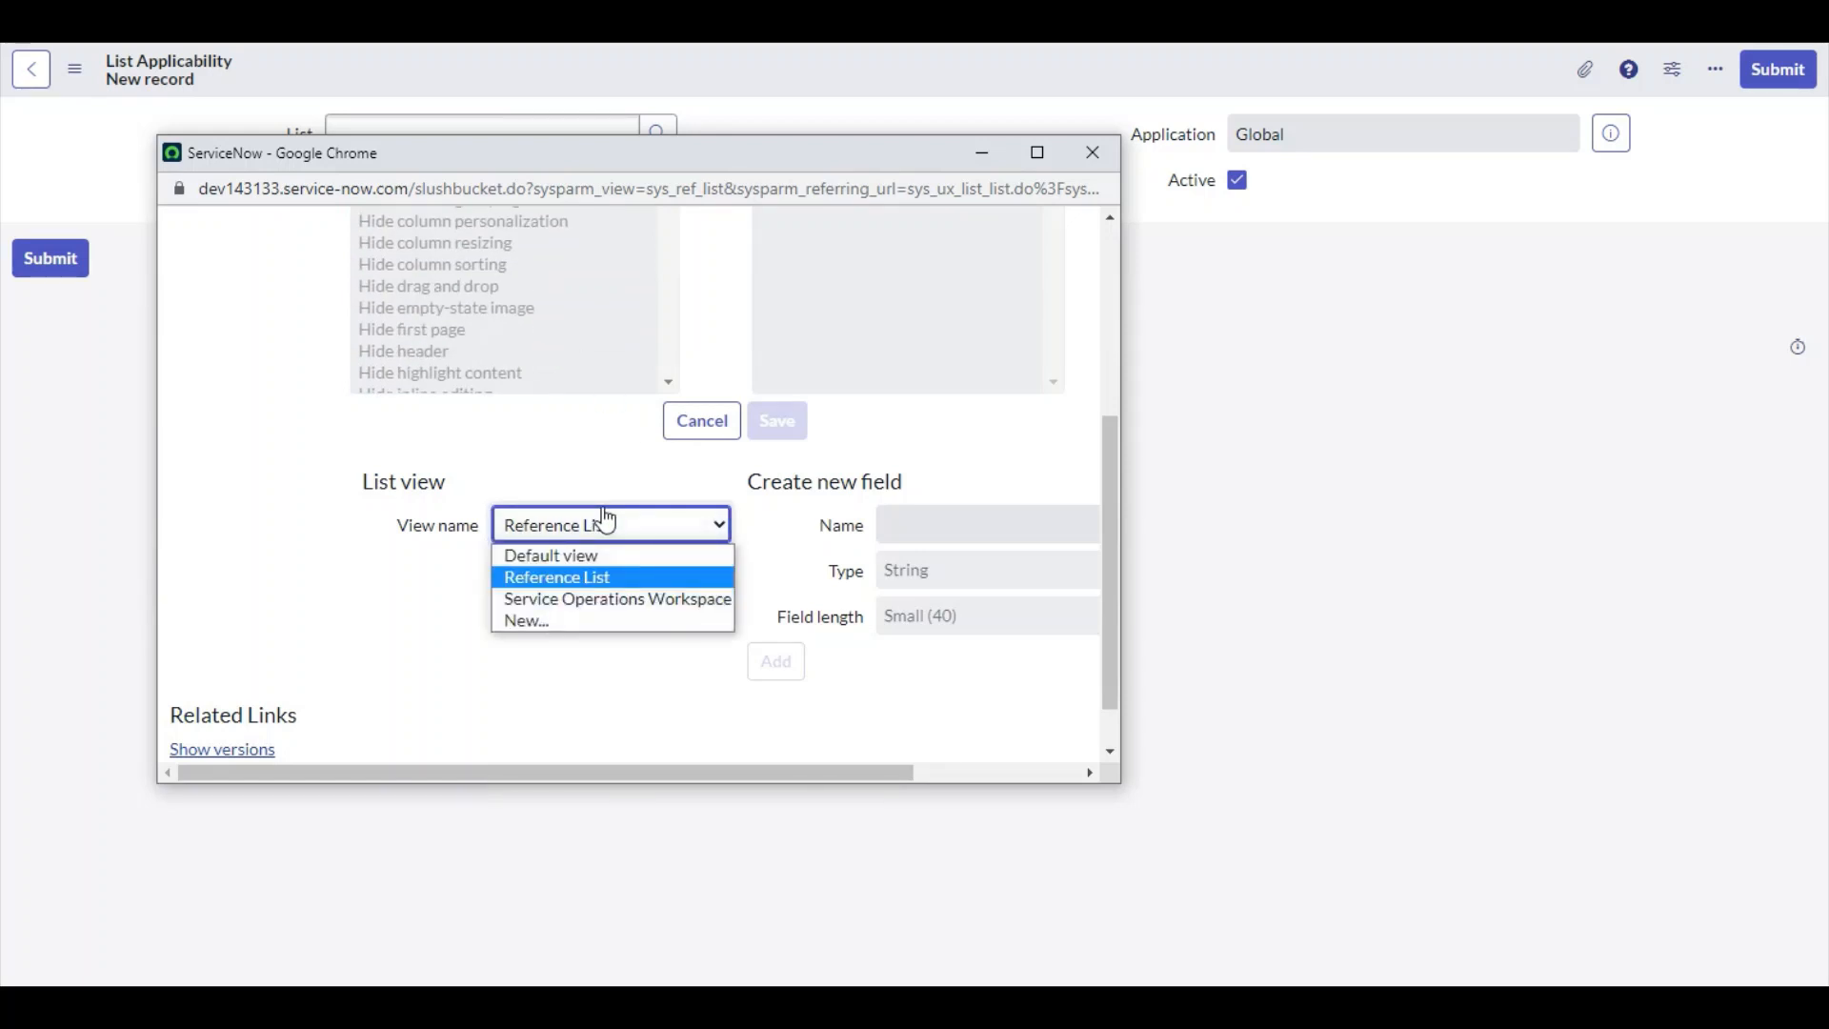
left_click(597, 579)
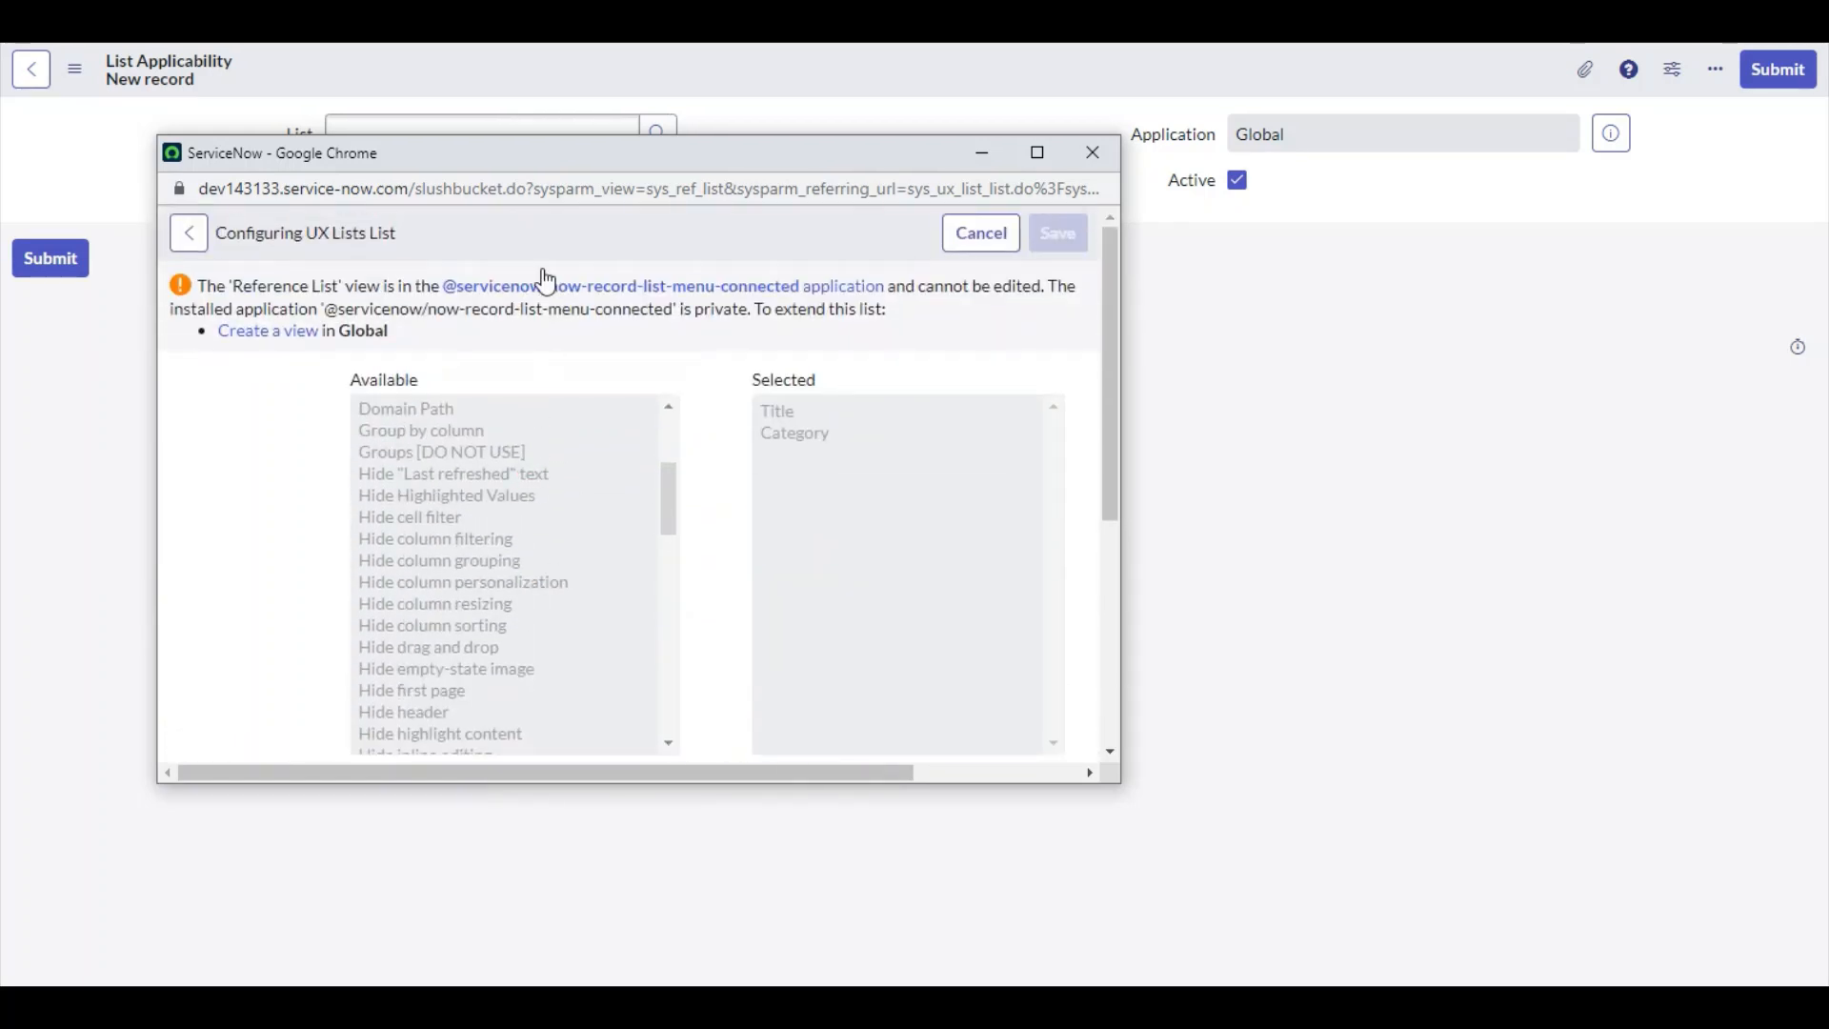
left_click(1080, 162)
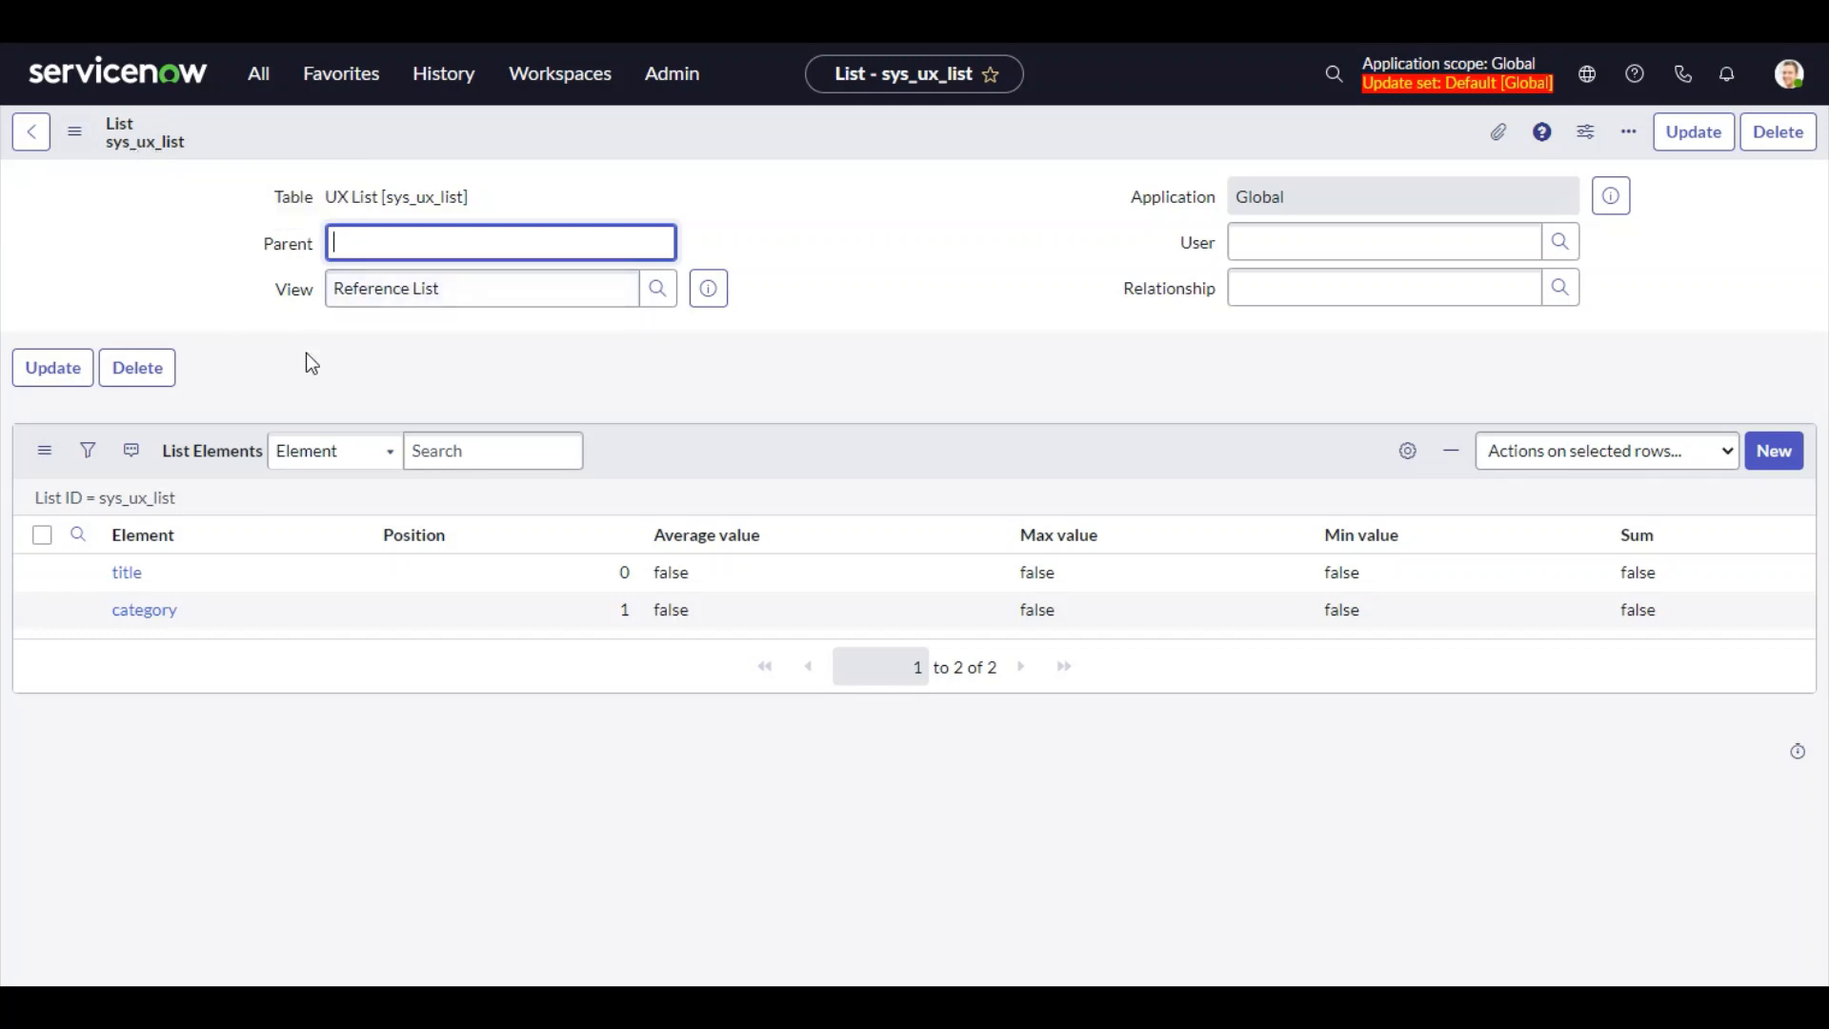
Add a new list element sys_updated_on at position 2 to the sys_ux_list Reference List layout
left_click(1766, 470)
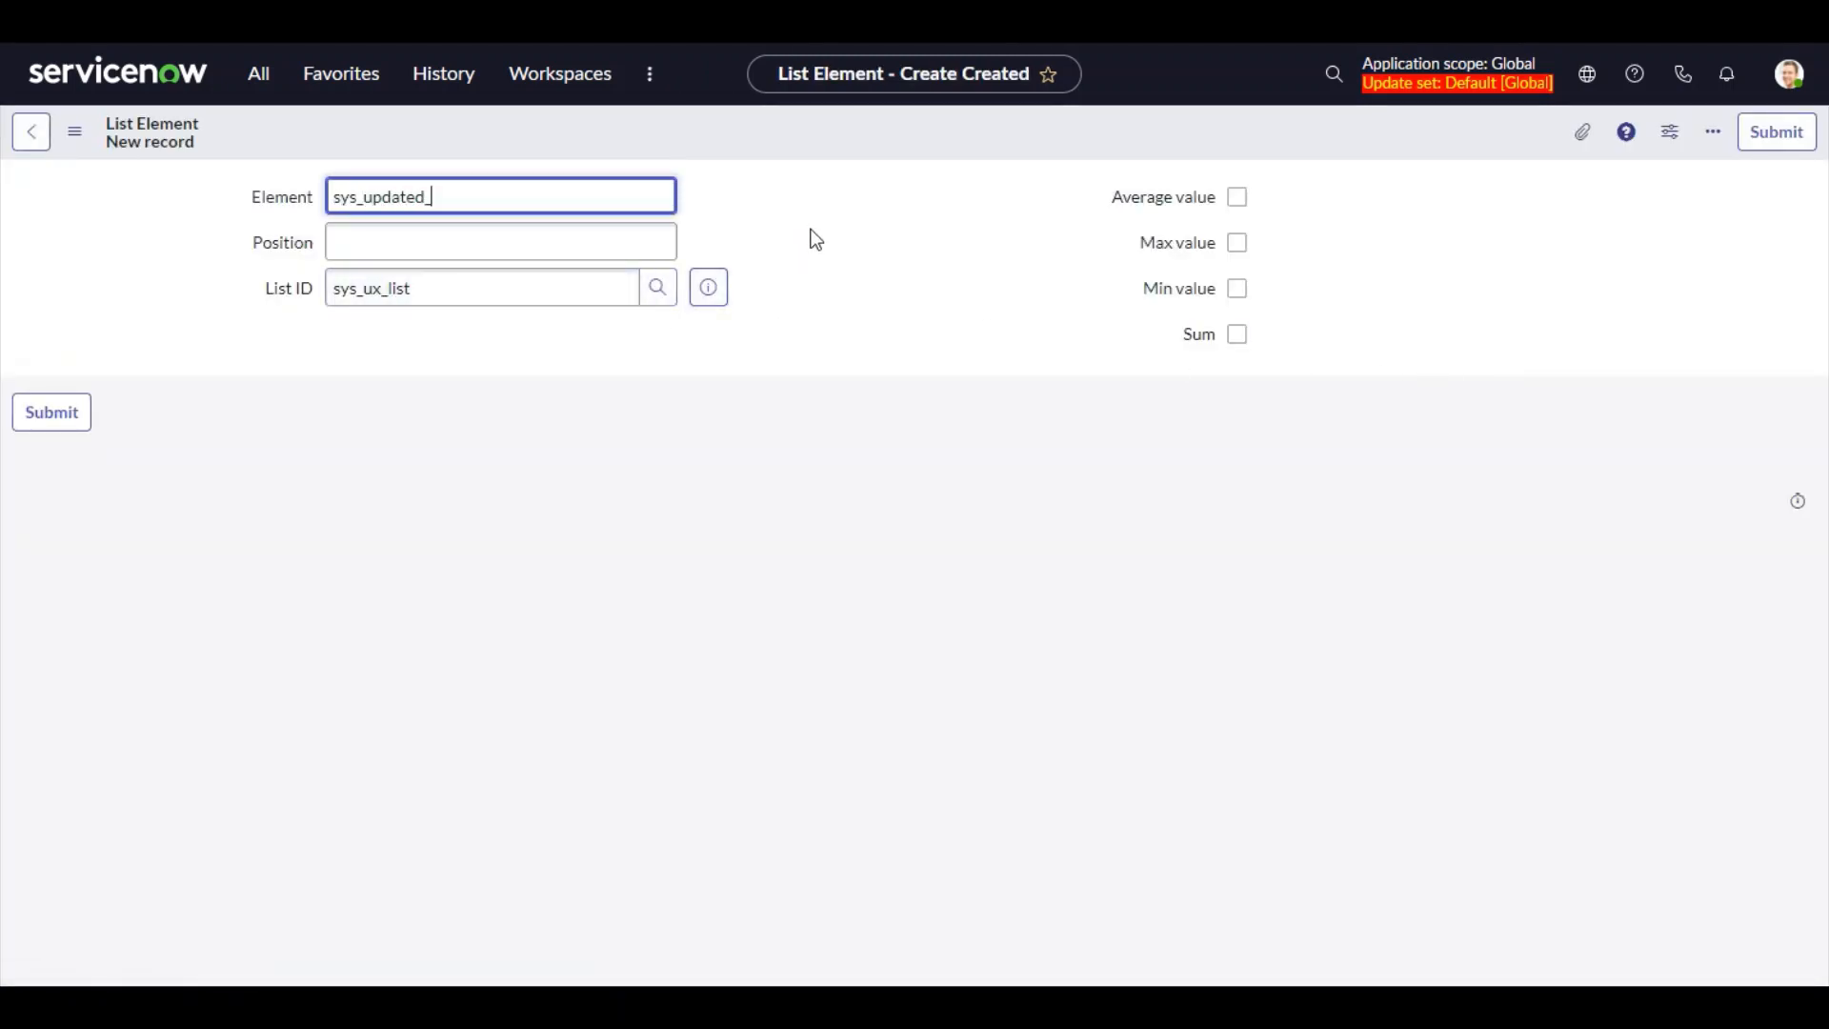
left_click(619, 229)
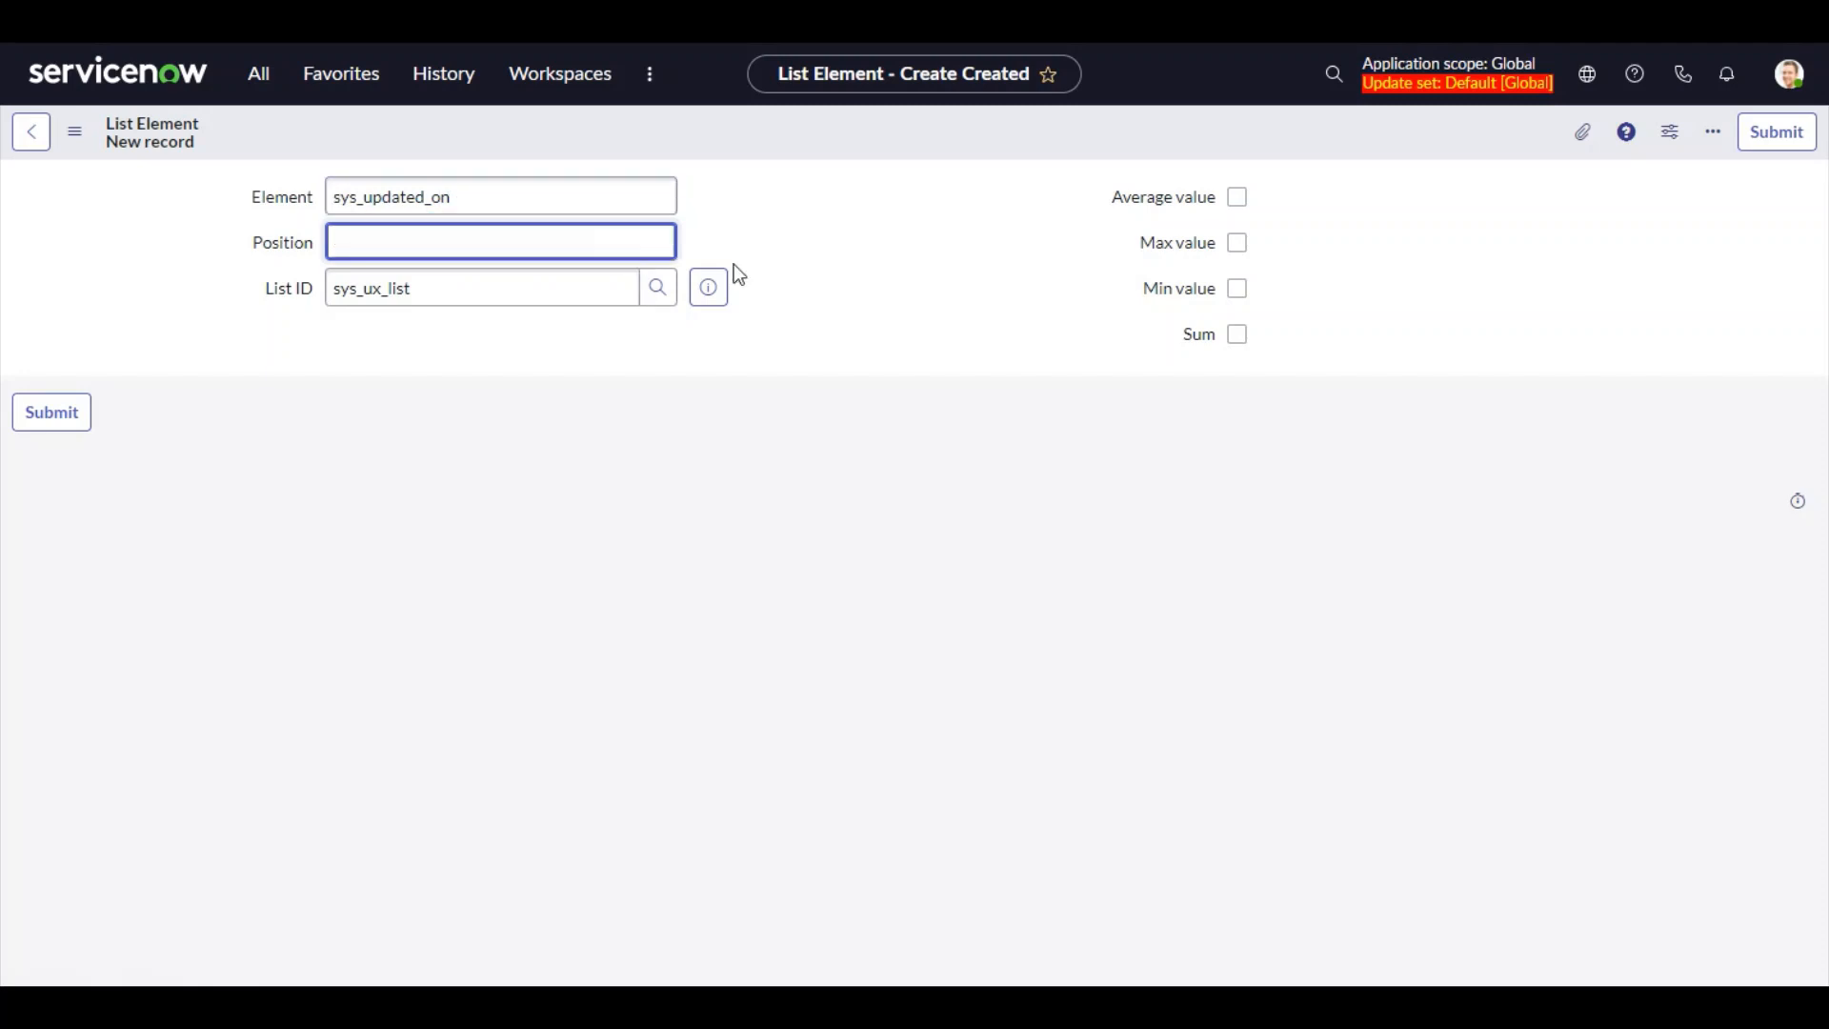
type("2")
left_click(55, 419)
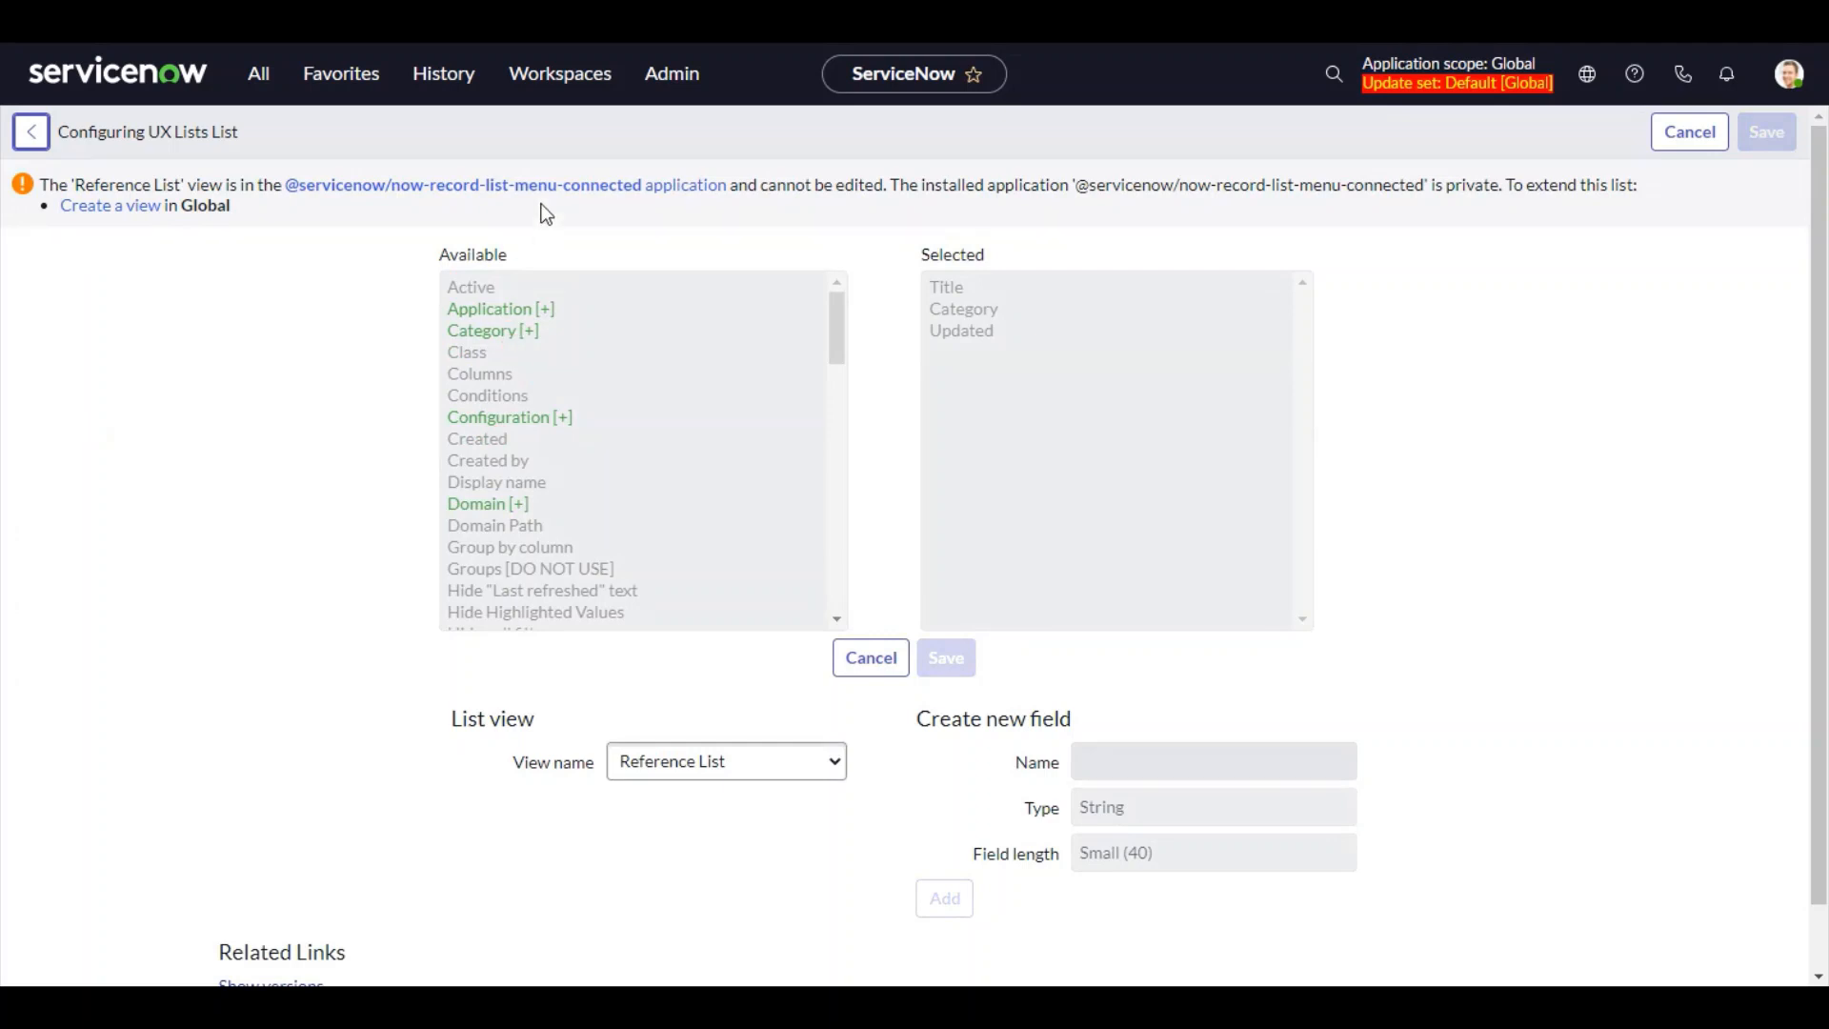
Return to the sys_ux_list Reference List record and add a list element sys_updated_by at position 3
left_click(440, 85)
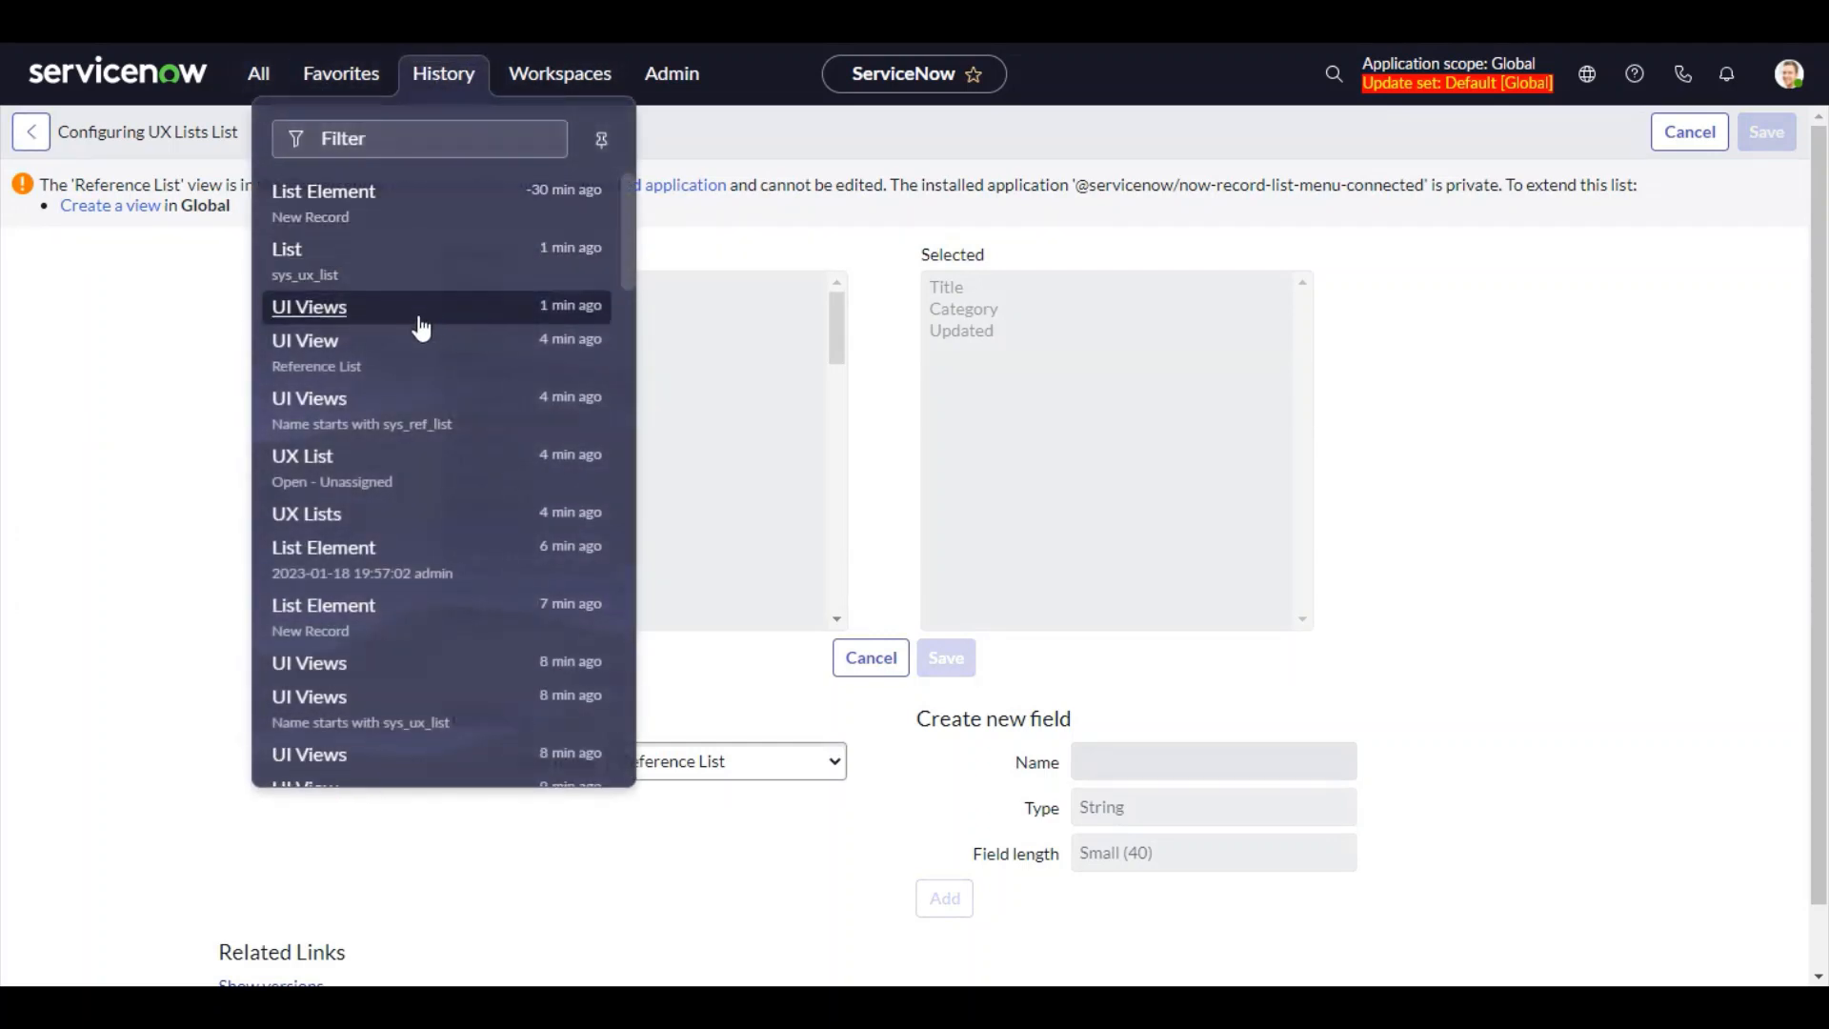
left_click(358, 272)
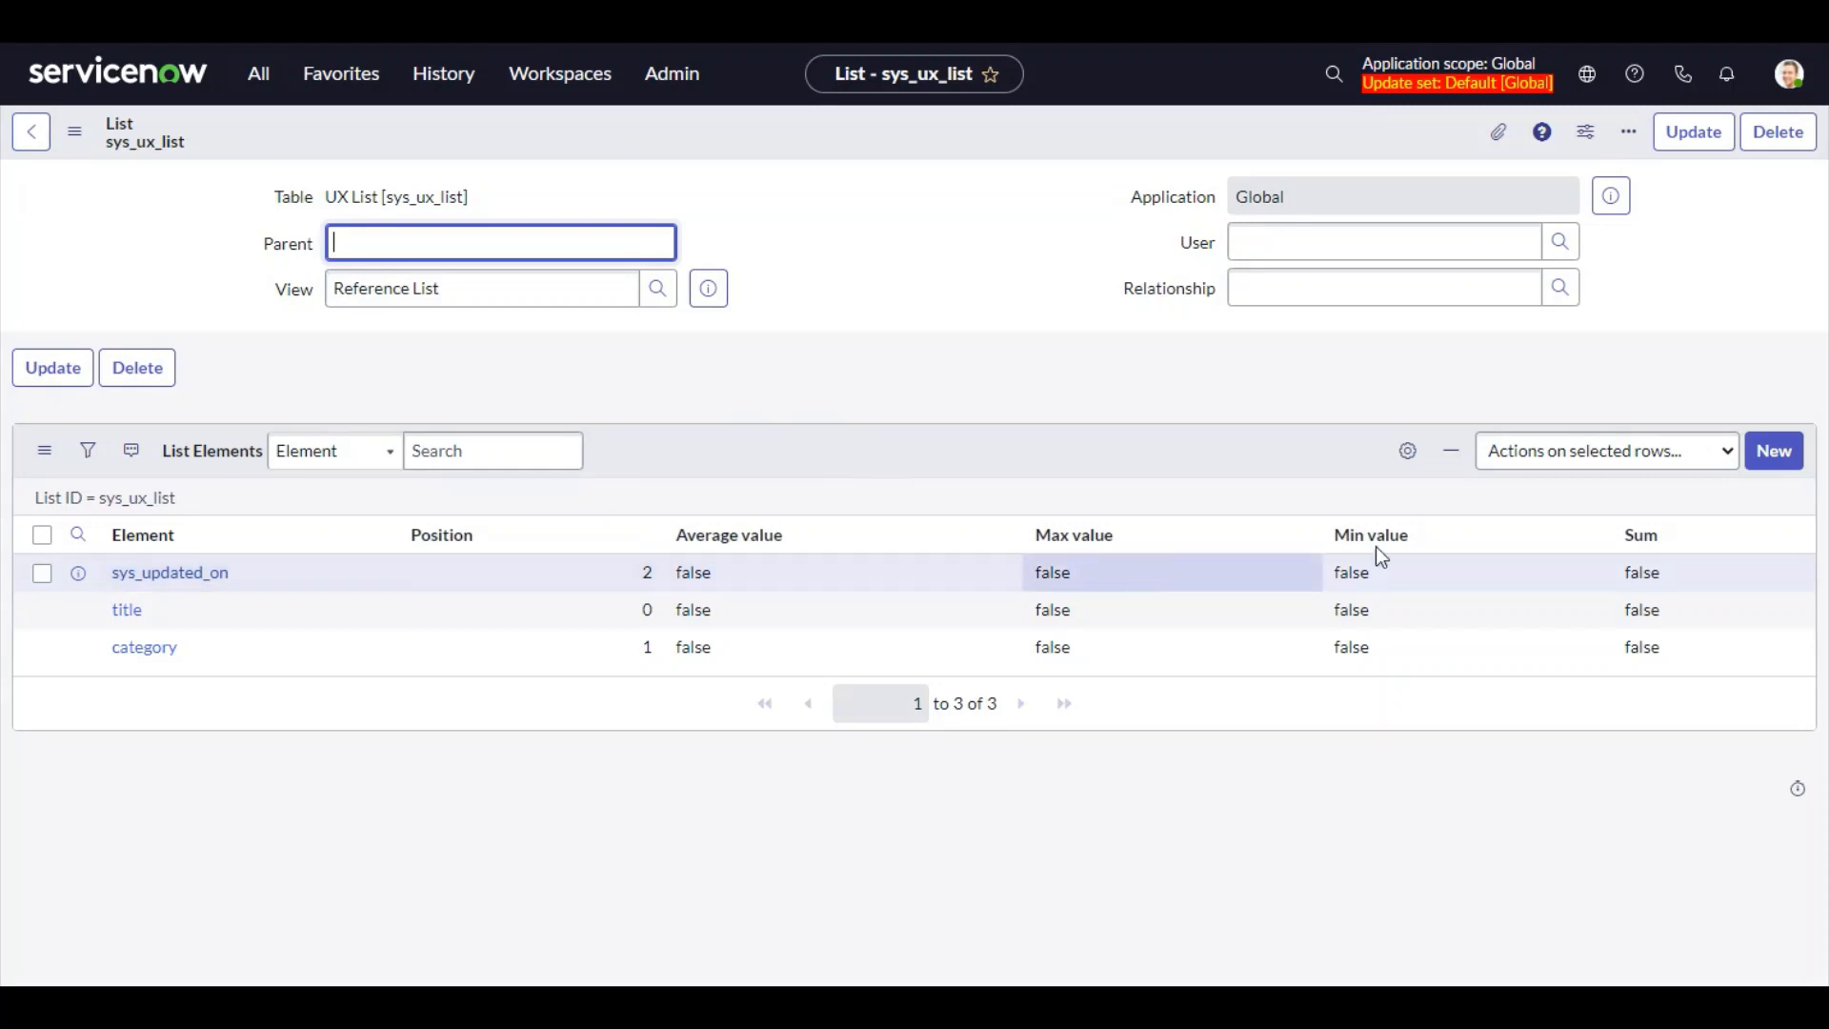
left_click(1772, 451)
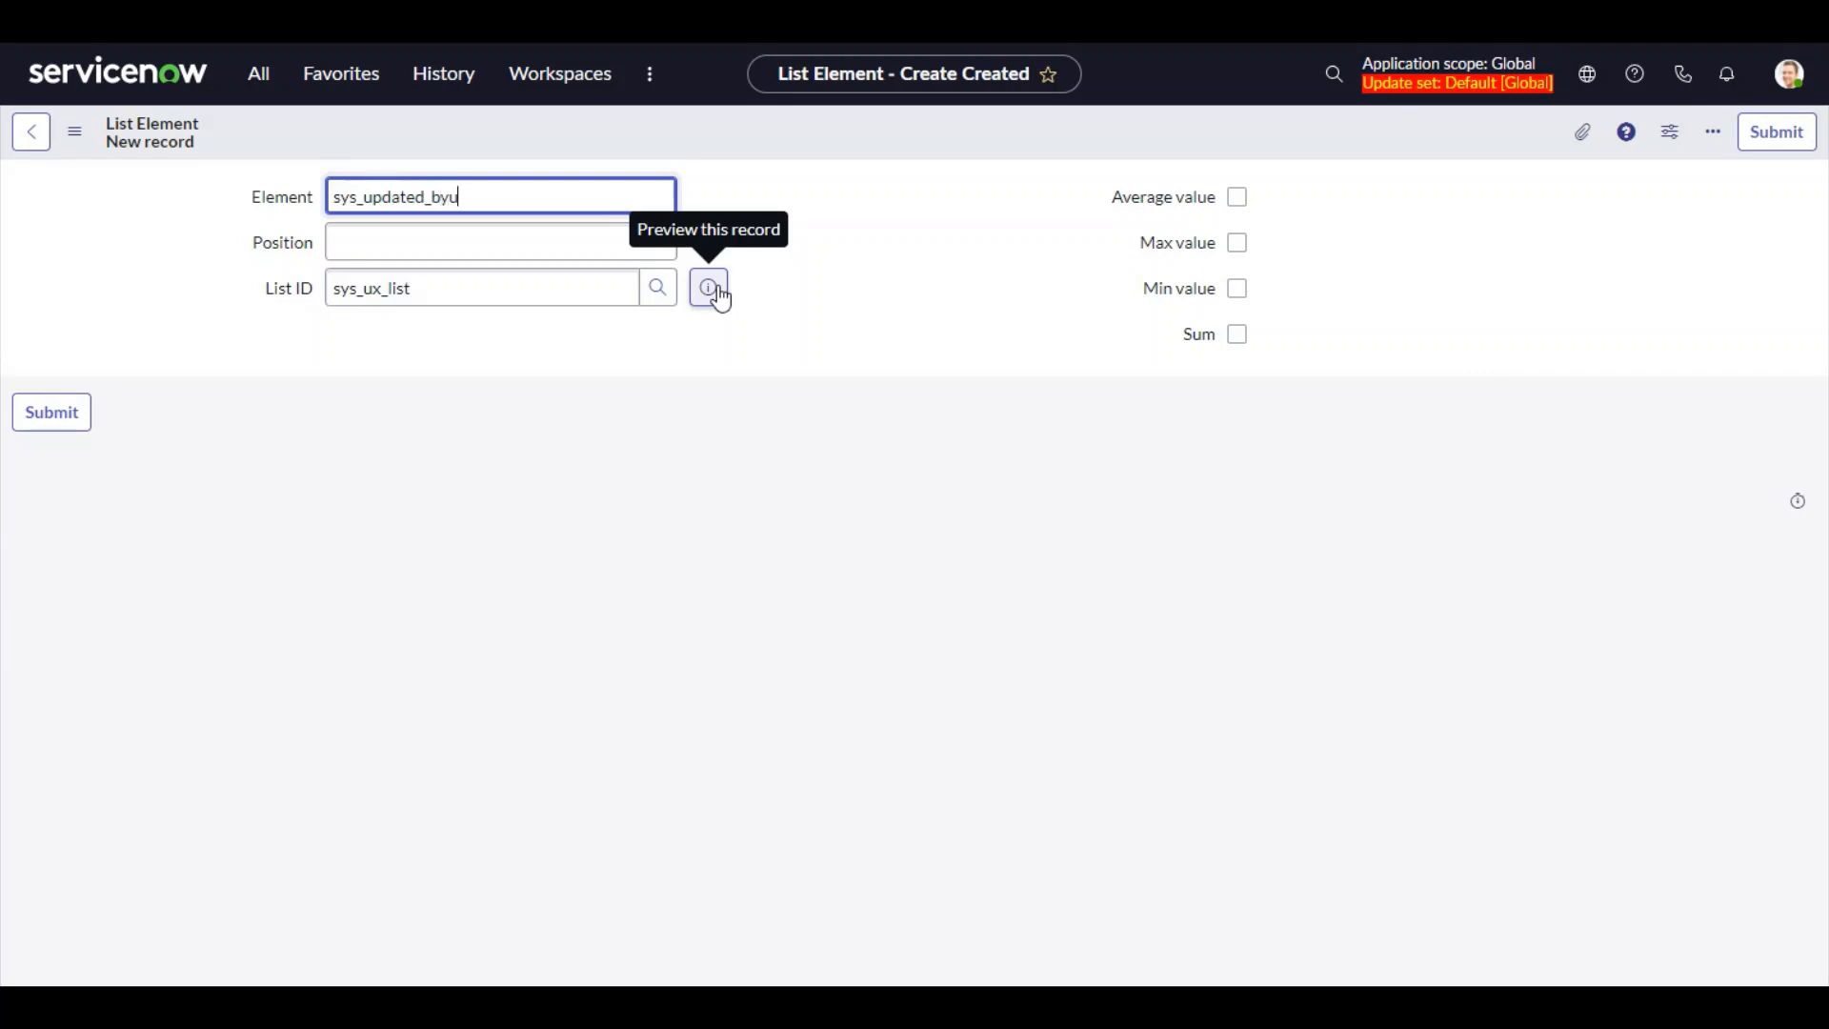
key("Tab")
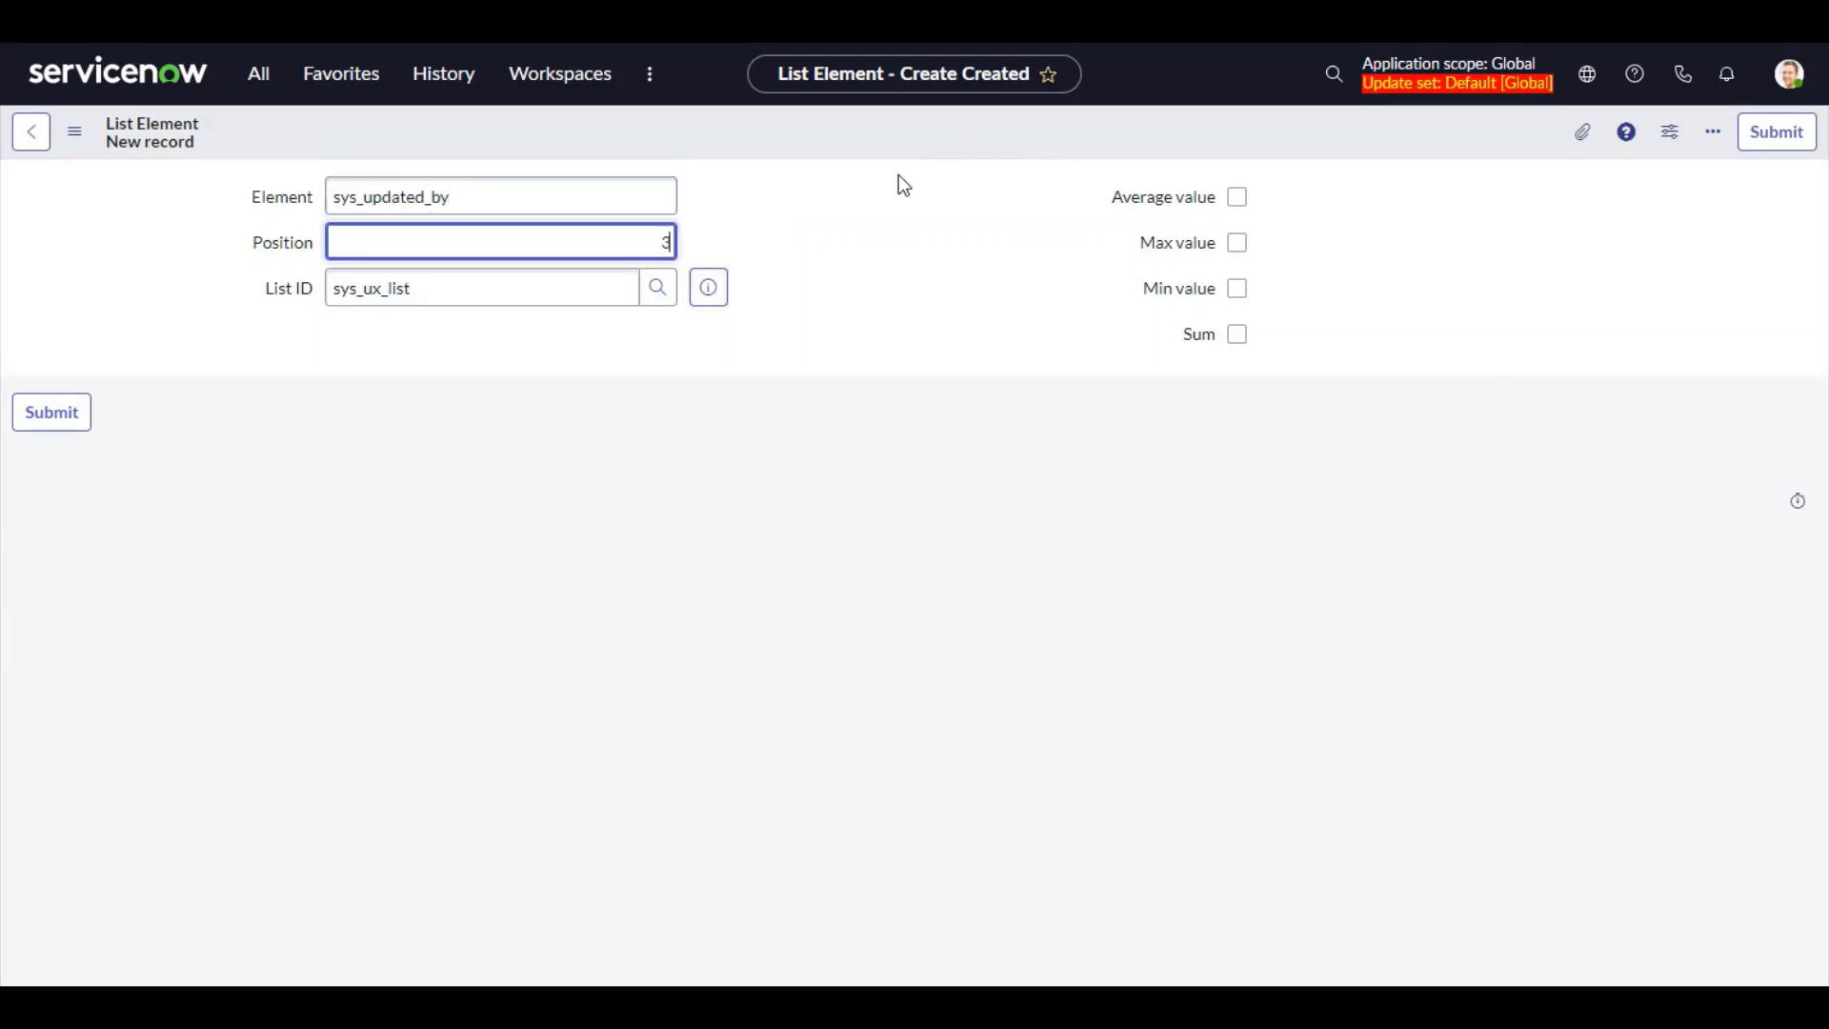
left_click(53, 413)
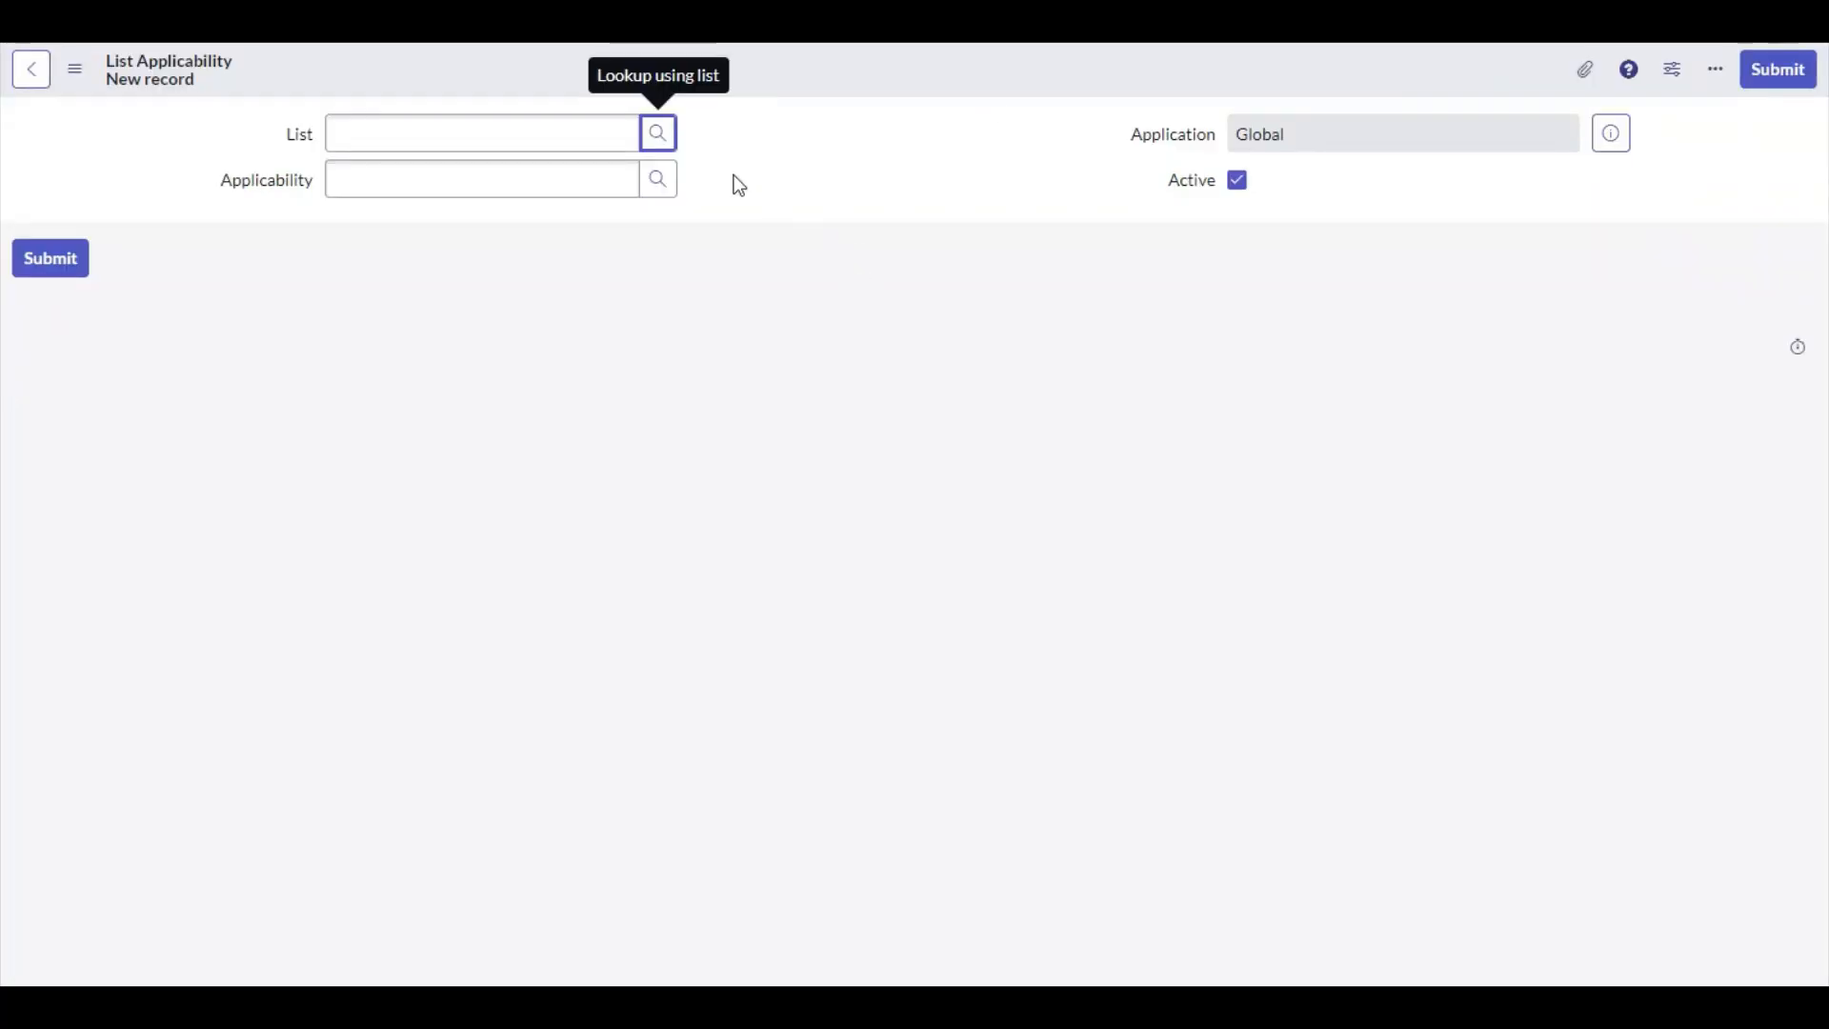
Open the List Applicability form's List lookup to check which columns it shows
left_click(659, 134)
left_click_drag(543, 162, 840, 162)
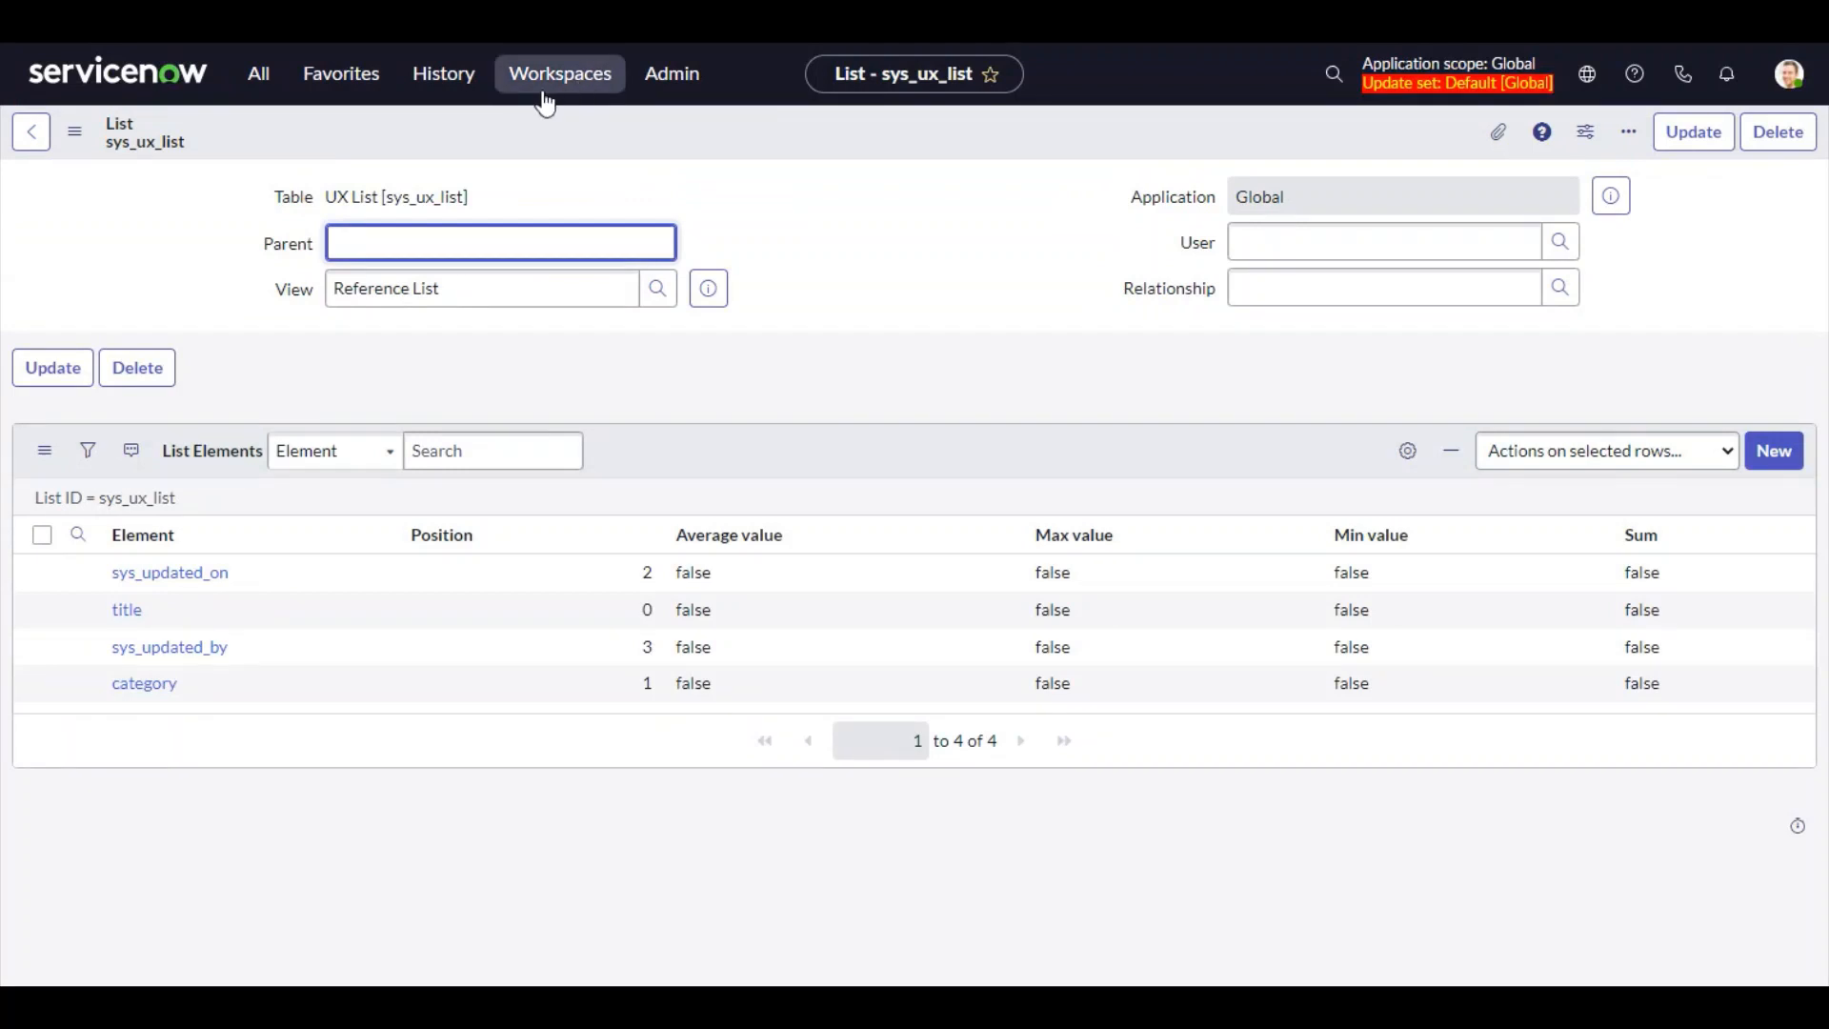
Flush the system cache by running cache.do, then reopen the List field's lookup on the List Applicability form
left_click(265, 95)
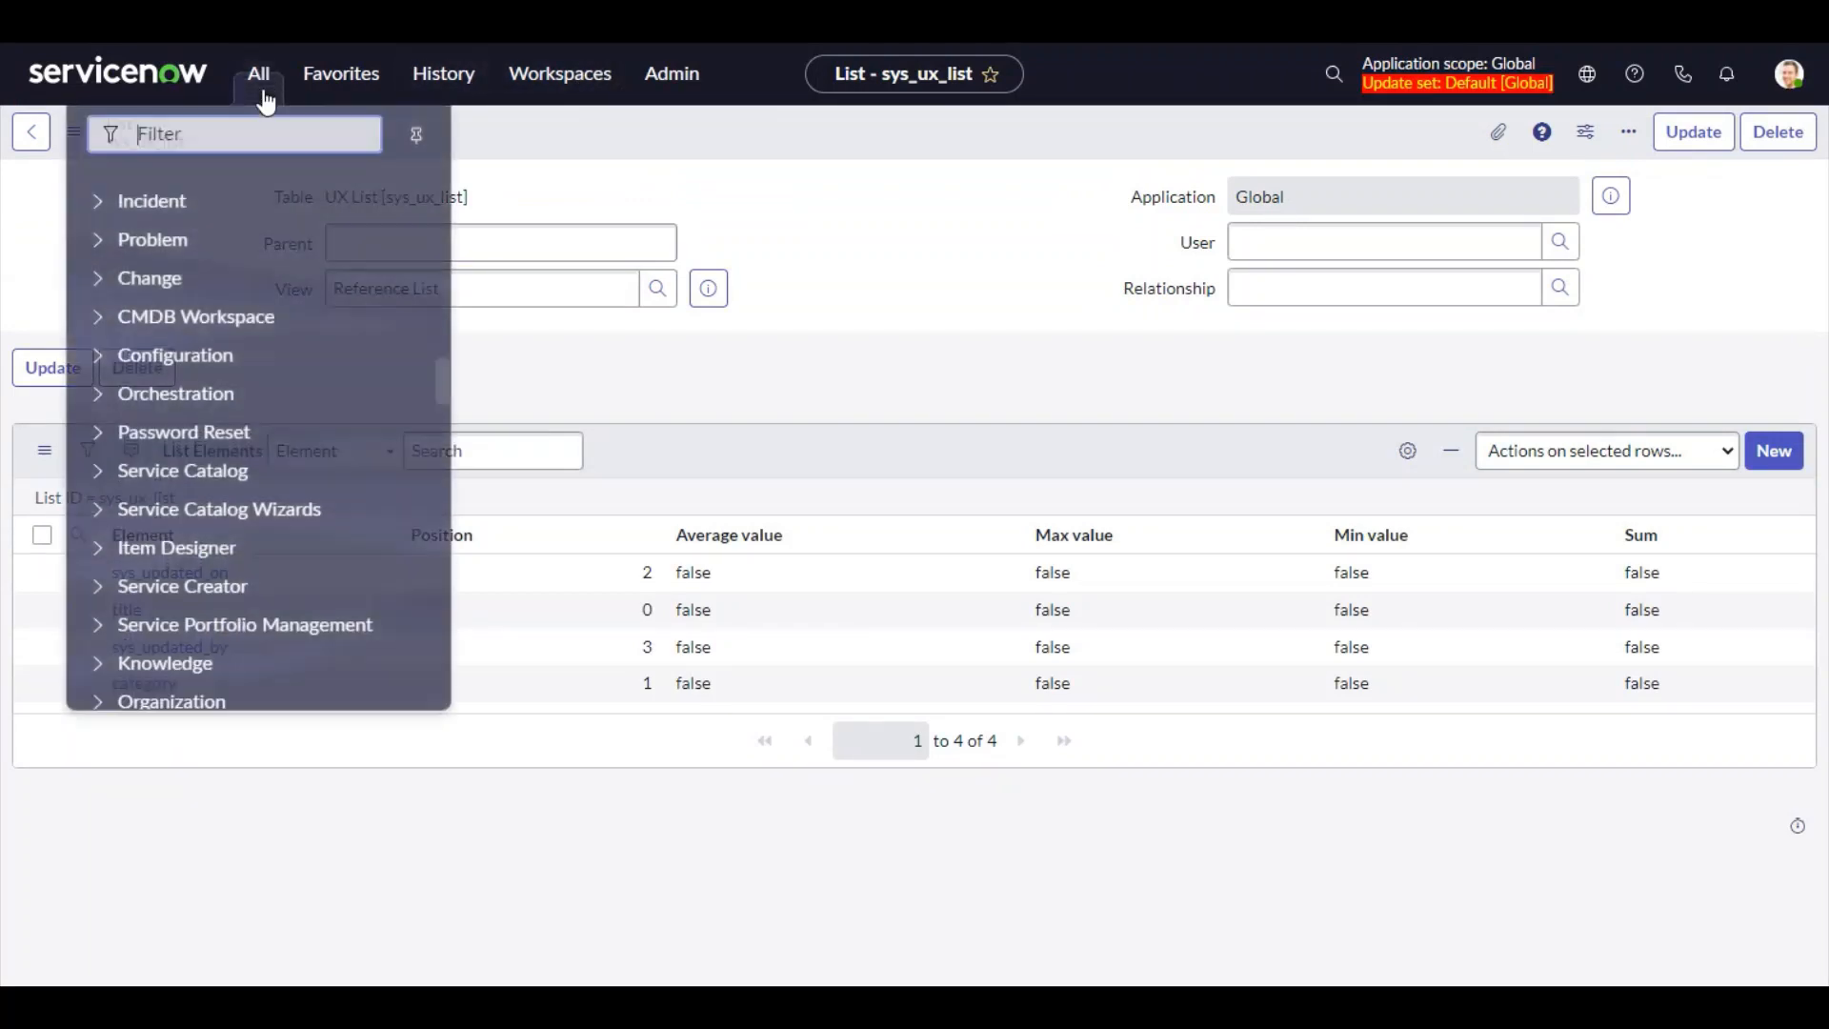
type("cache.do")
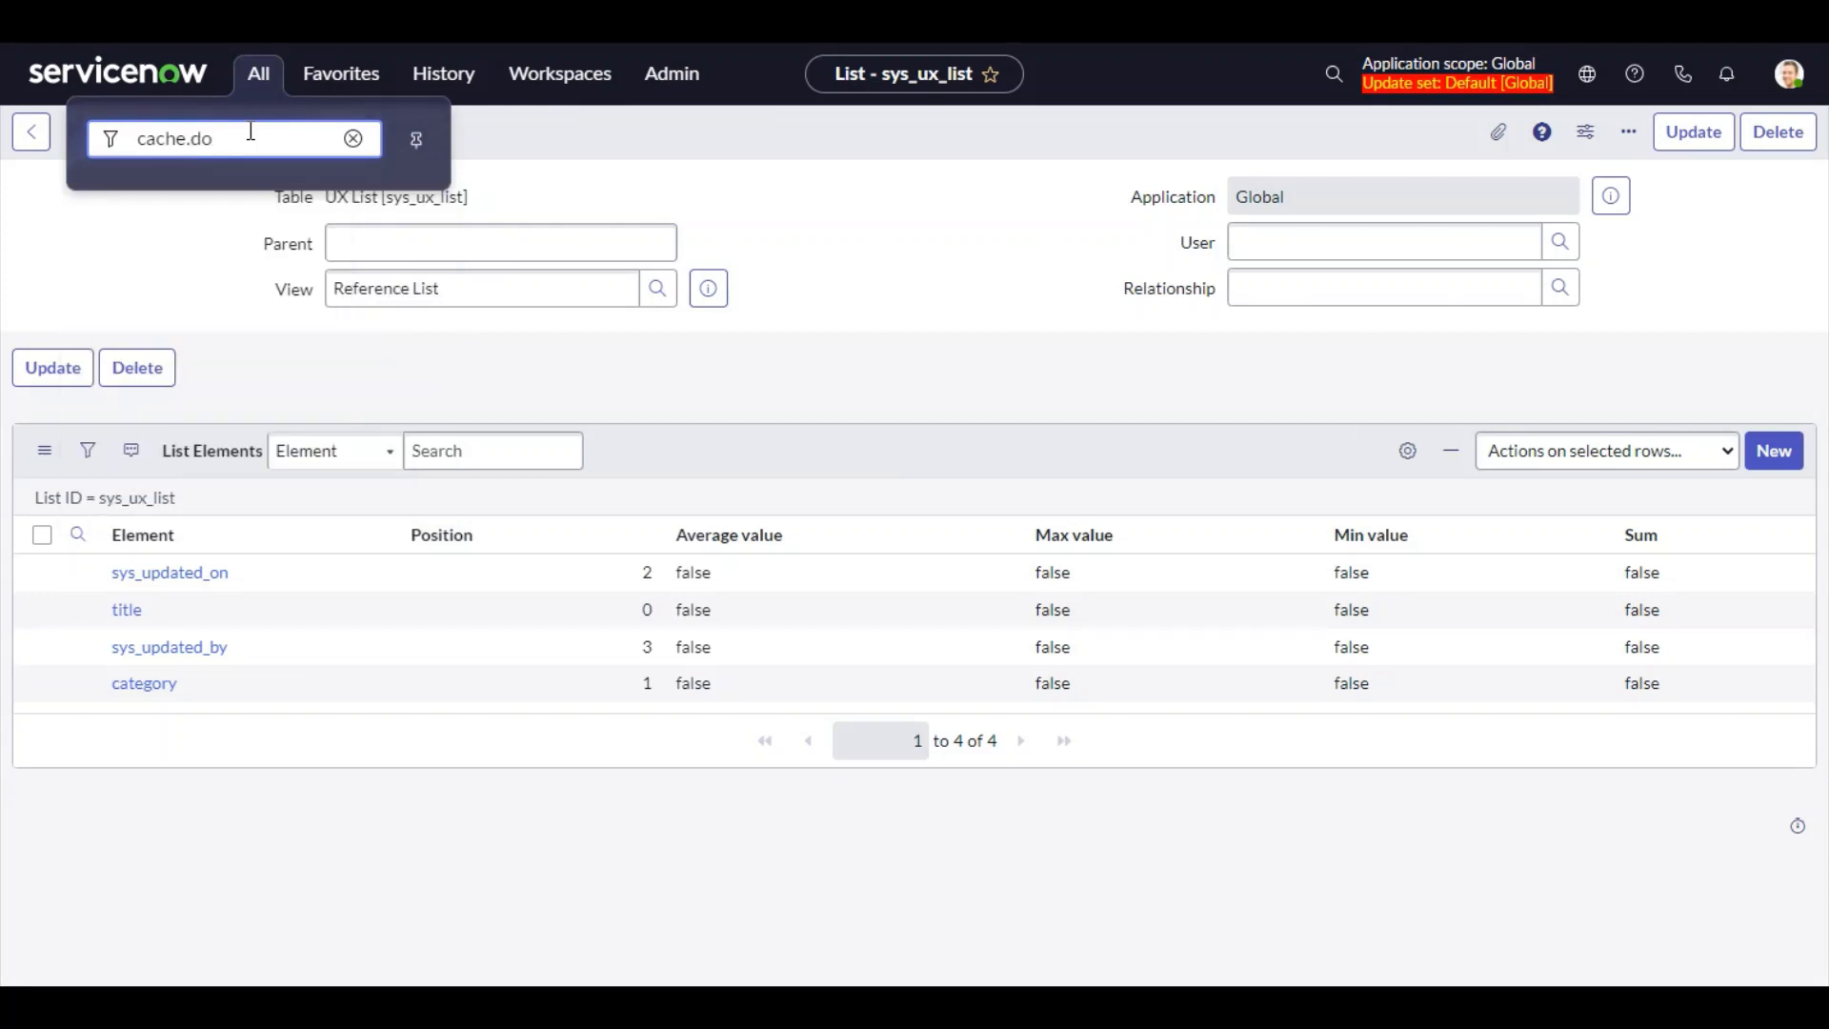
key("Return")
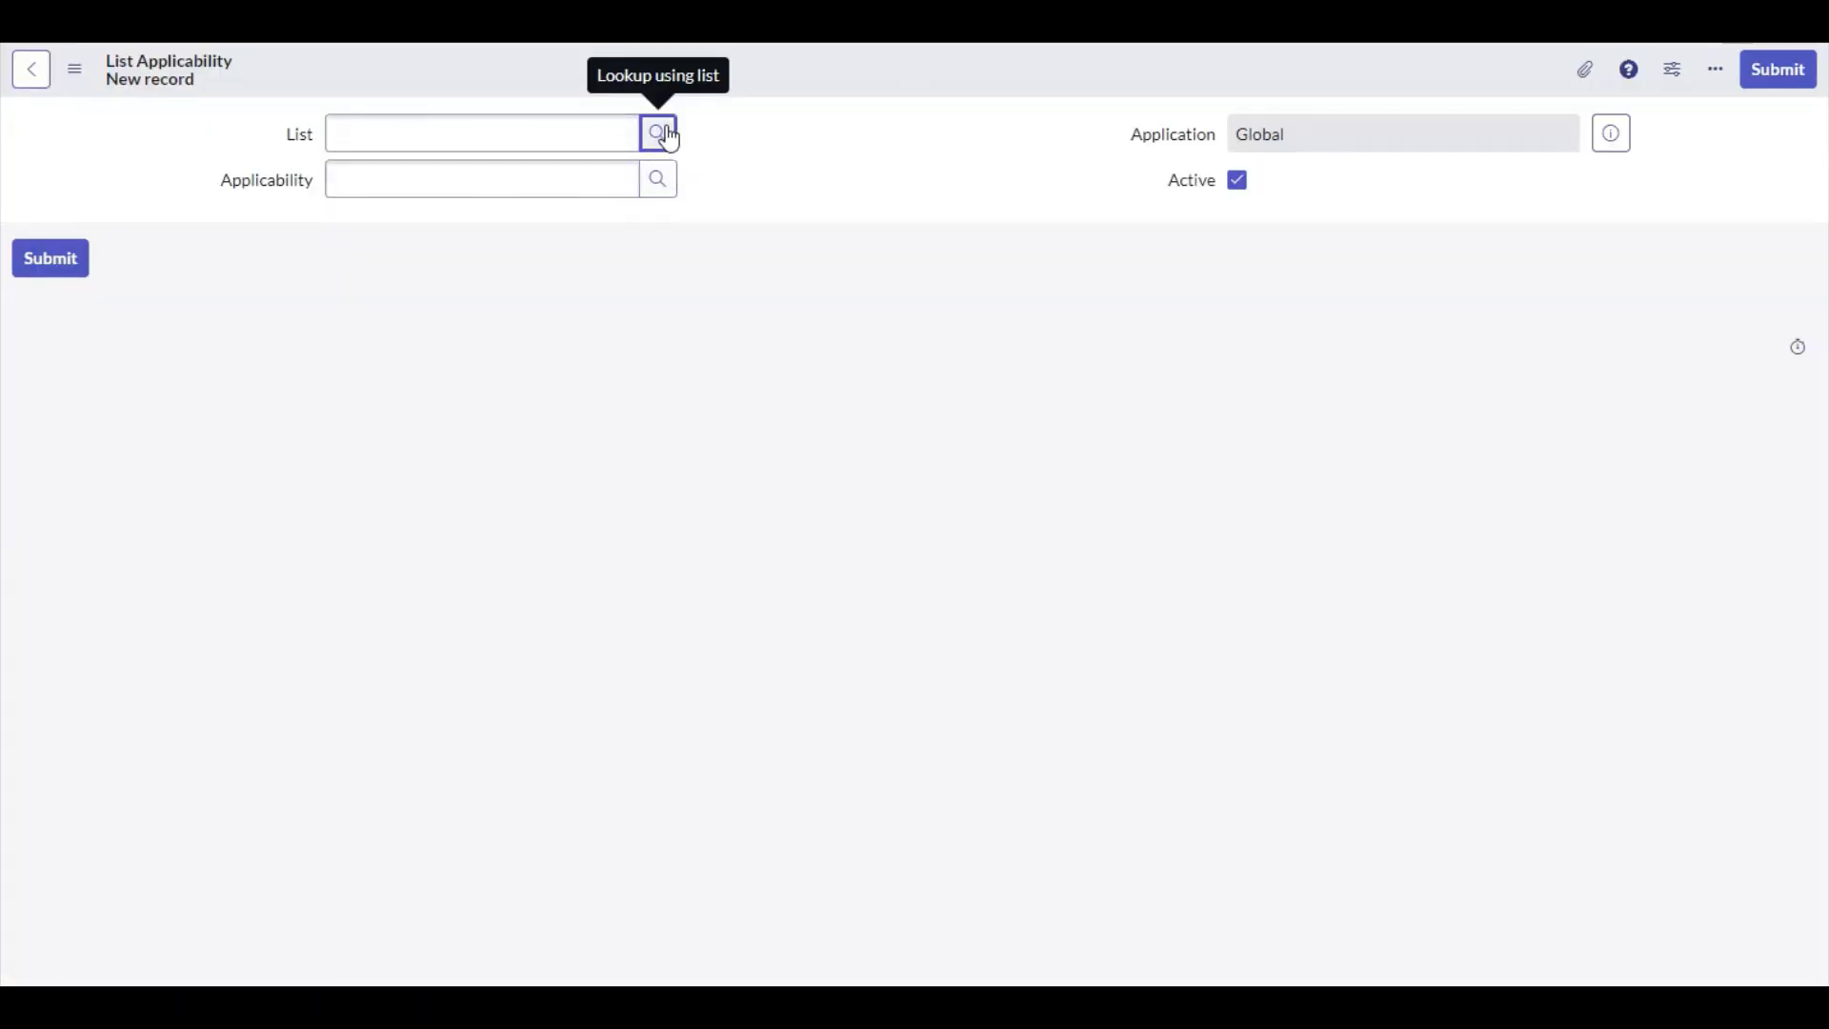
left_click(662, 137)
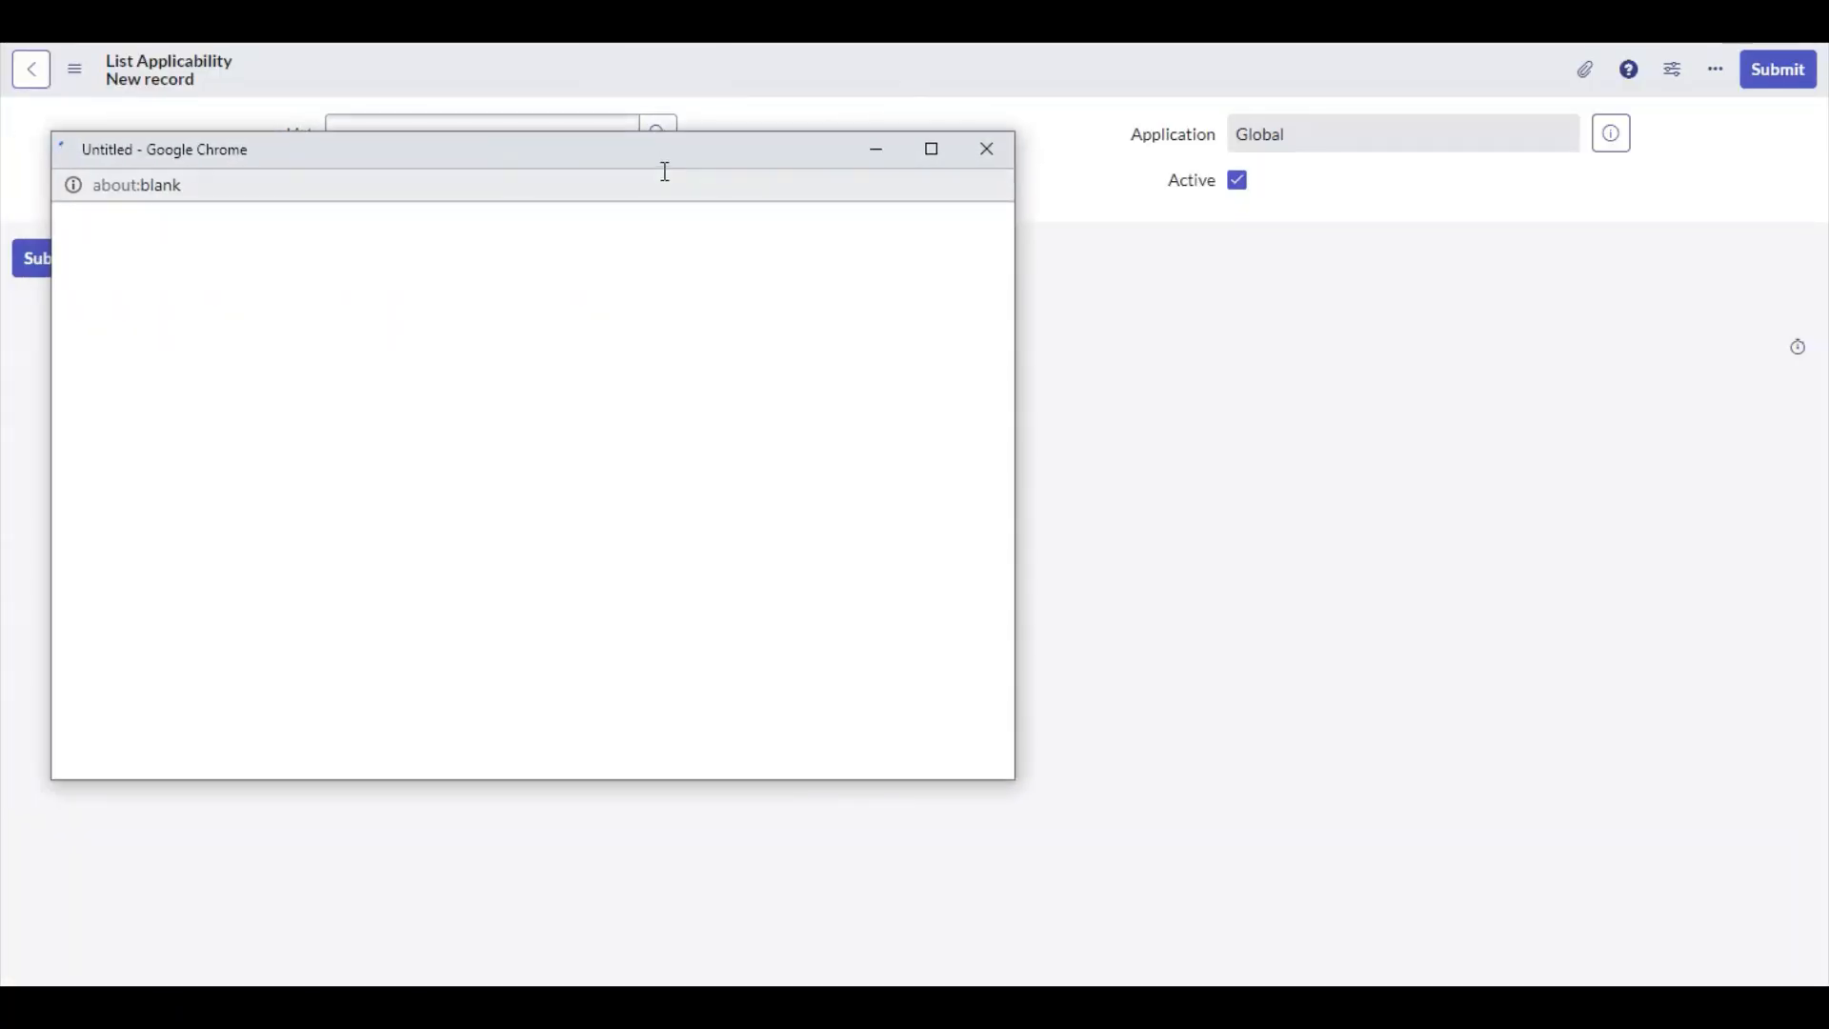